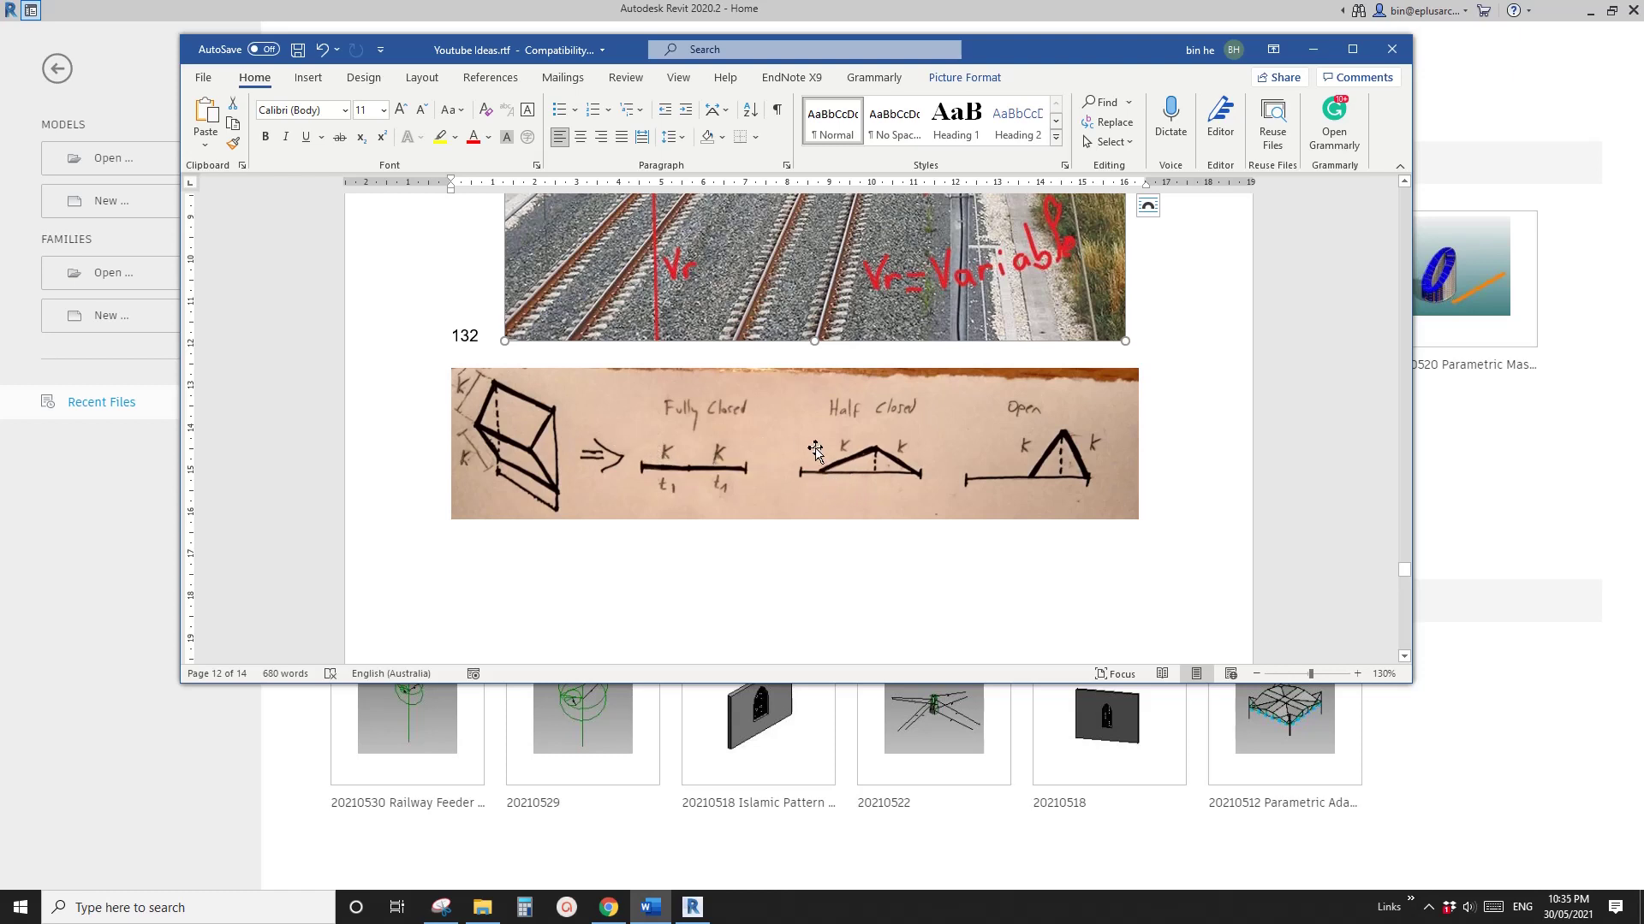
Switch to Revit and create a new family from the Metric Curtain Panel Pattern Based template
left_click(693, 907)
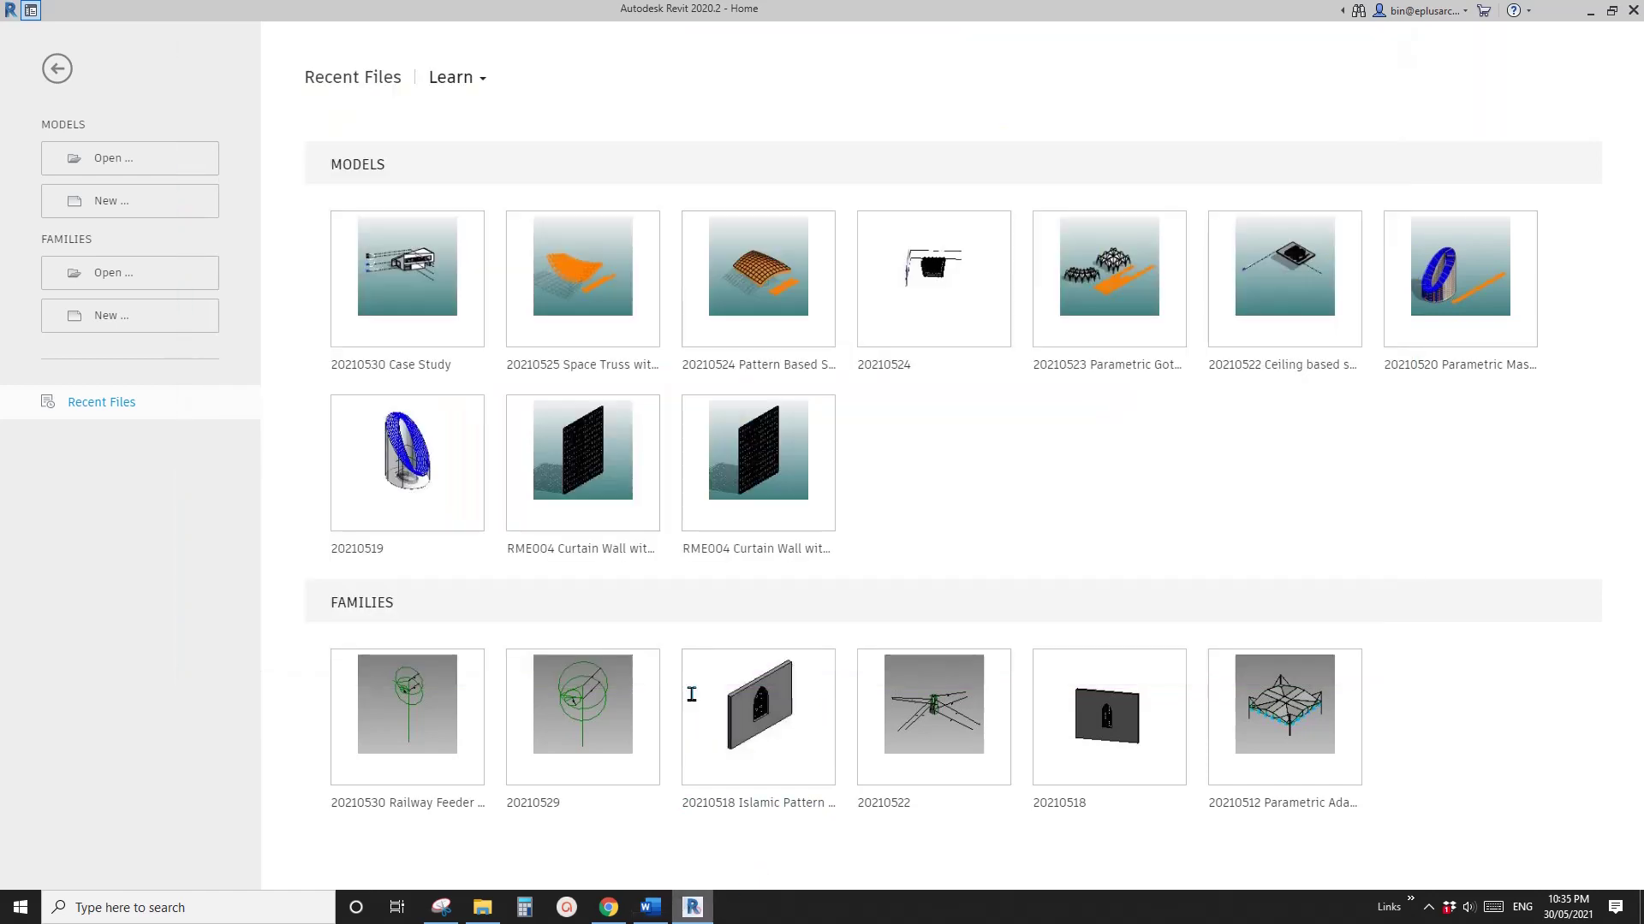
left_click(118, 321)
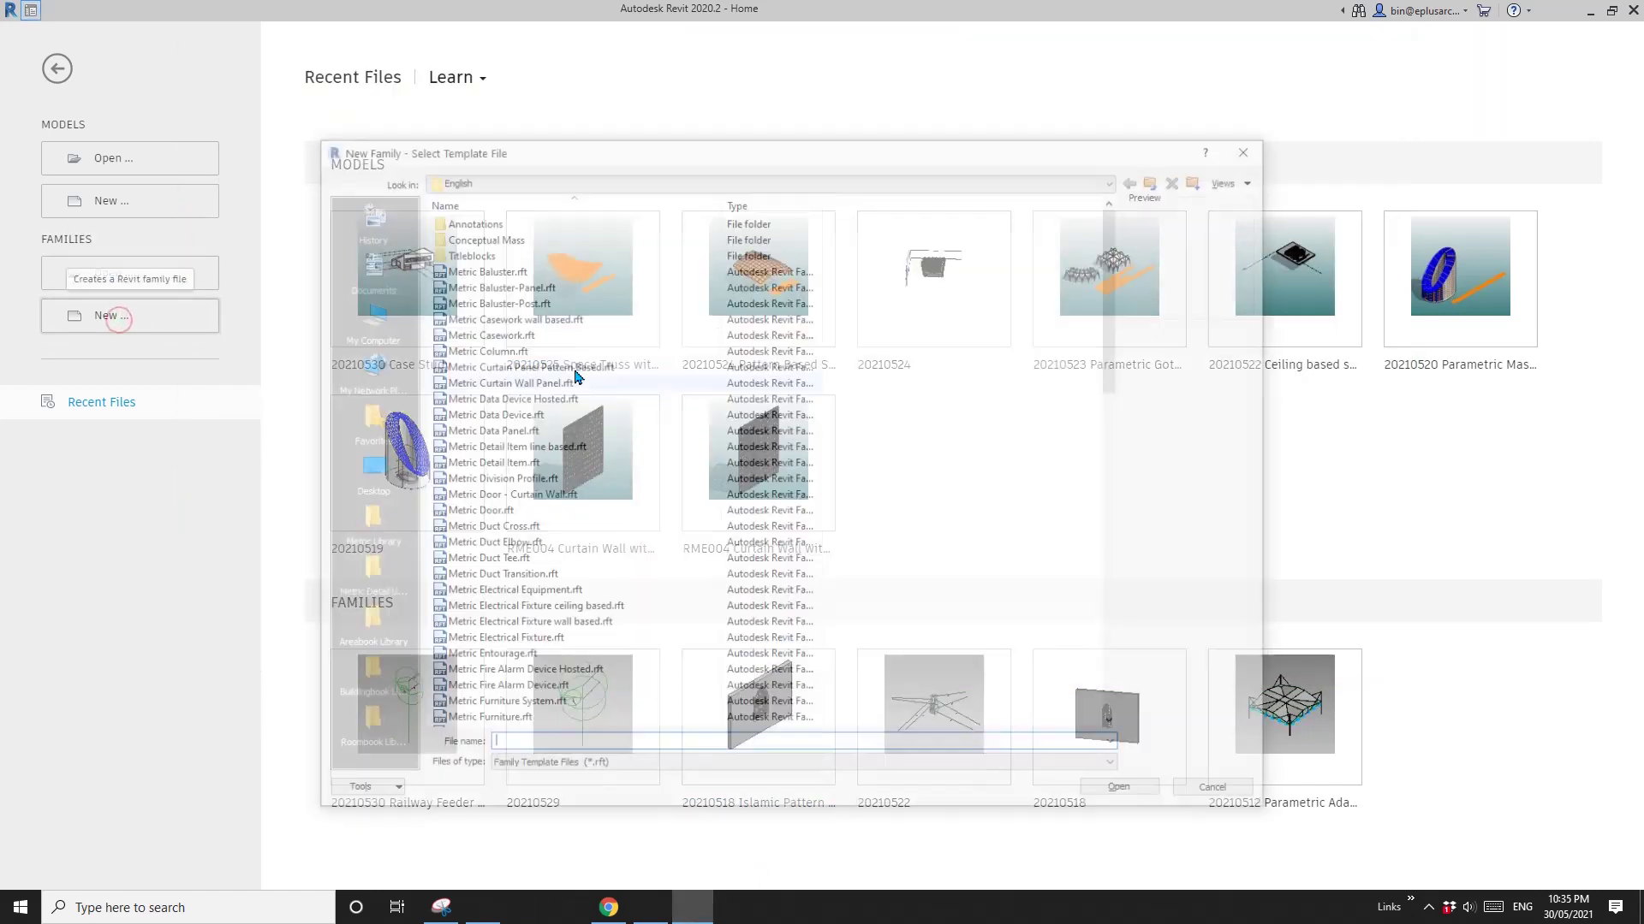
left_click(548, 366)
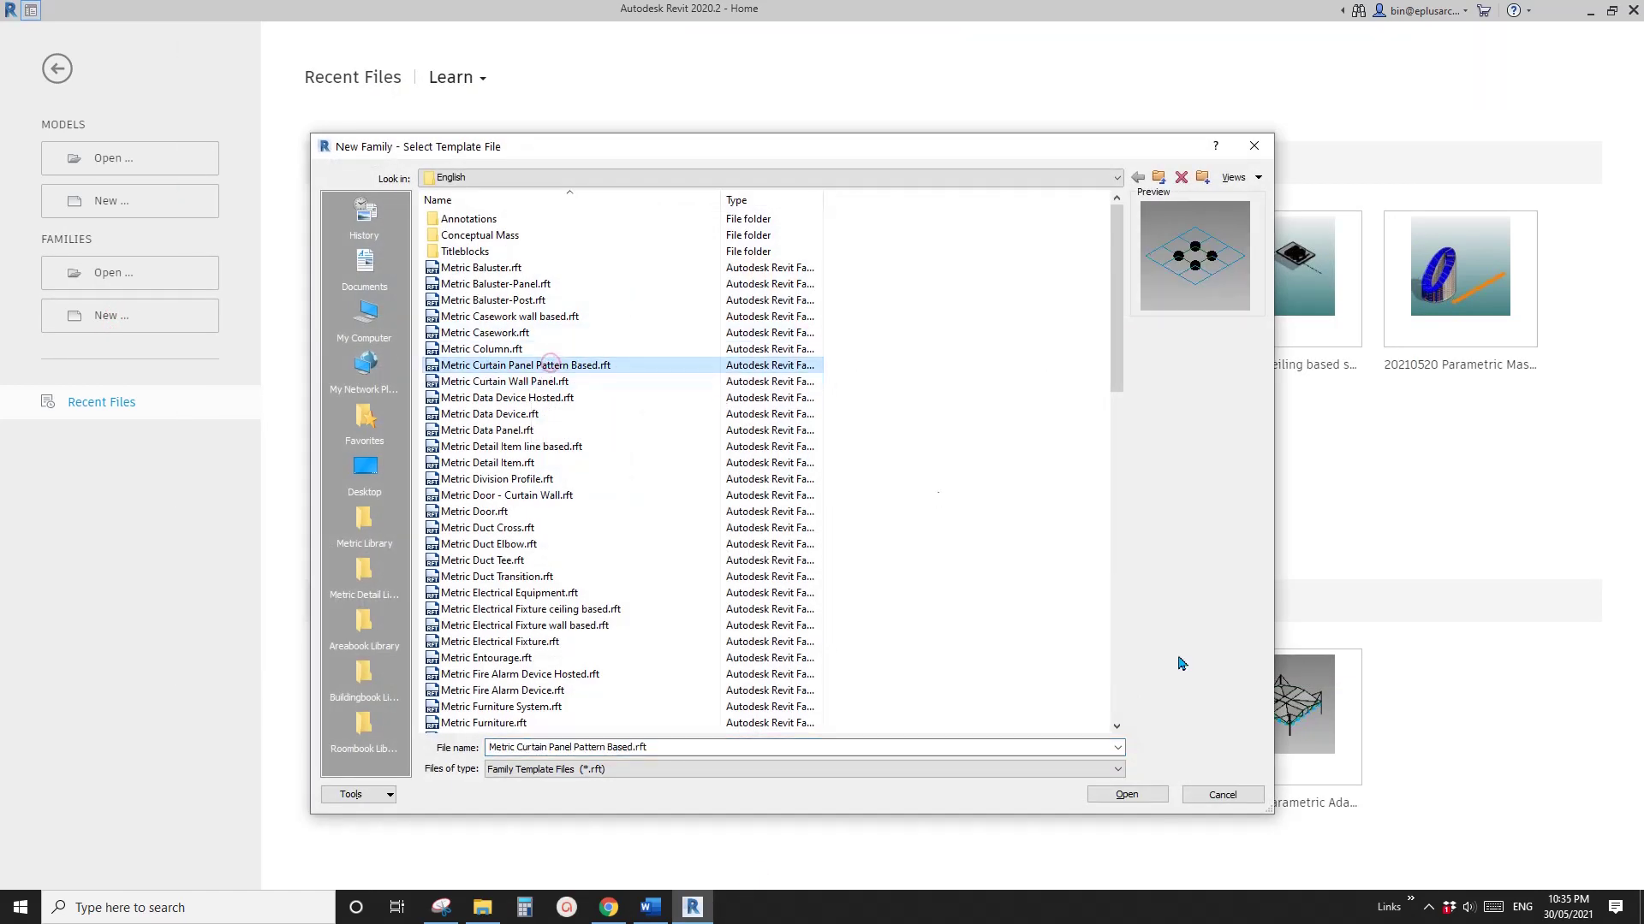
left_click(1128, 794)
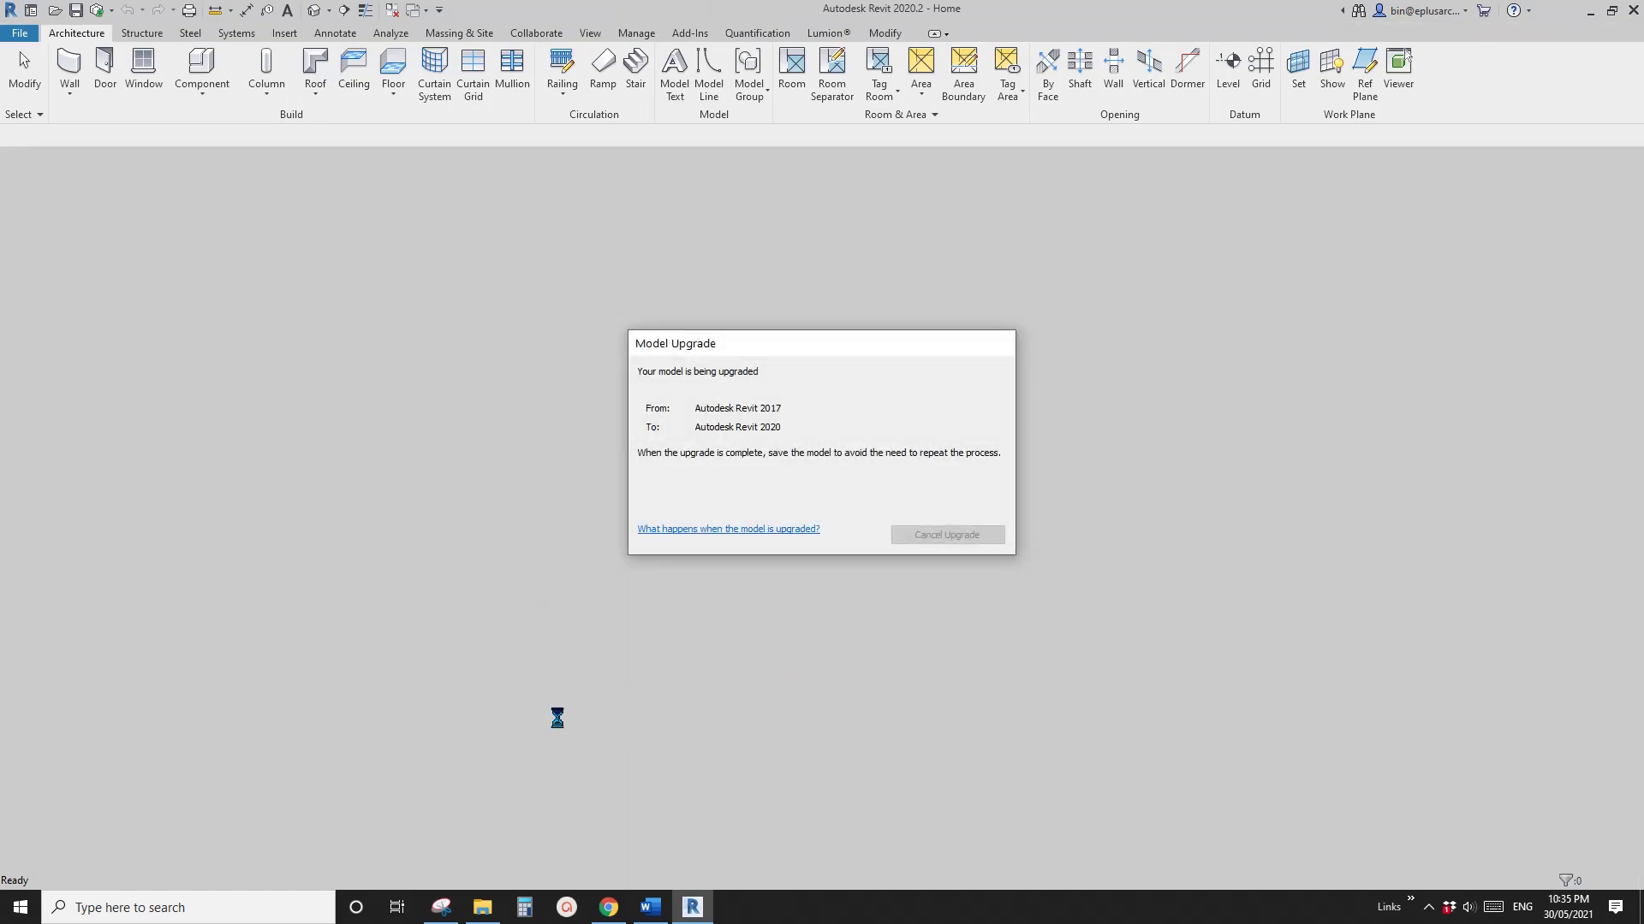
Review the folding-panel sketch in Word, and inspect the adaptive points at the panel's corners in Revit
left_click(650, 907)
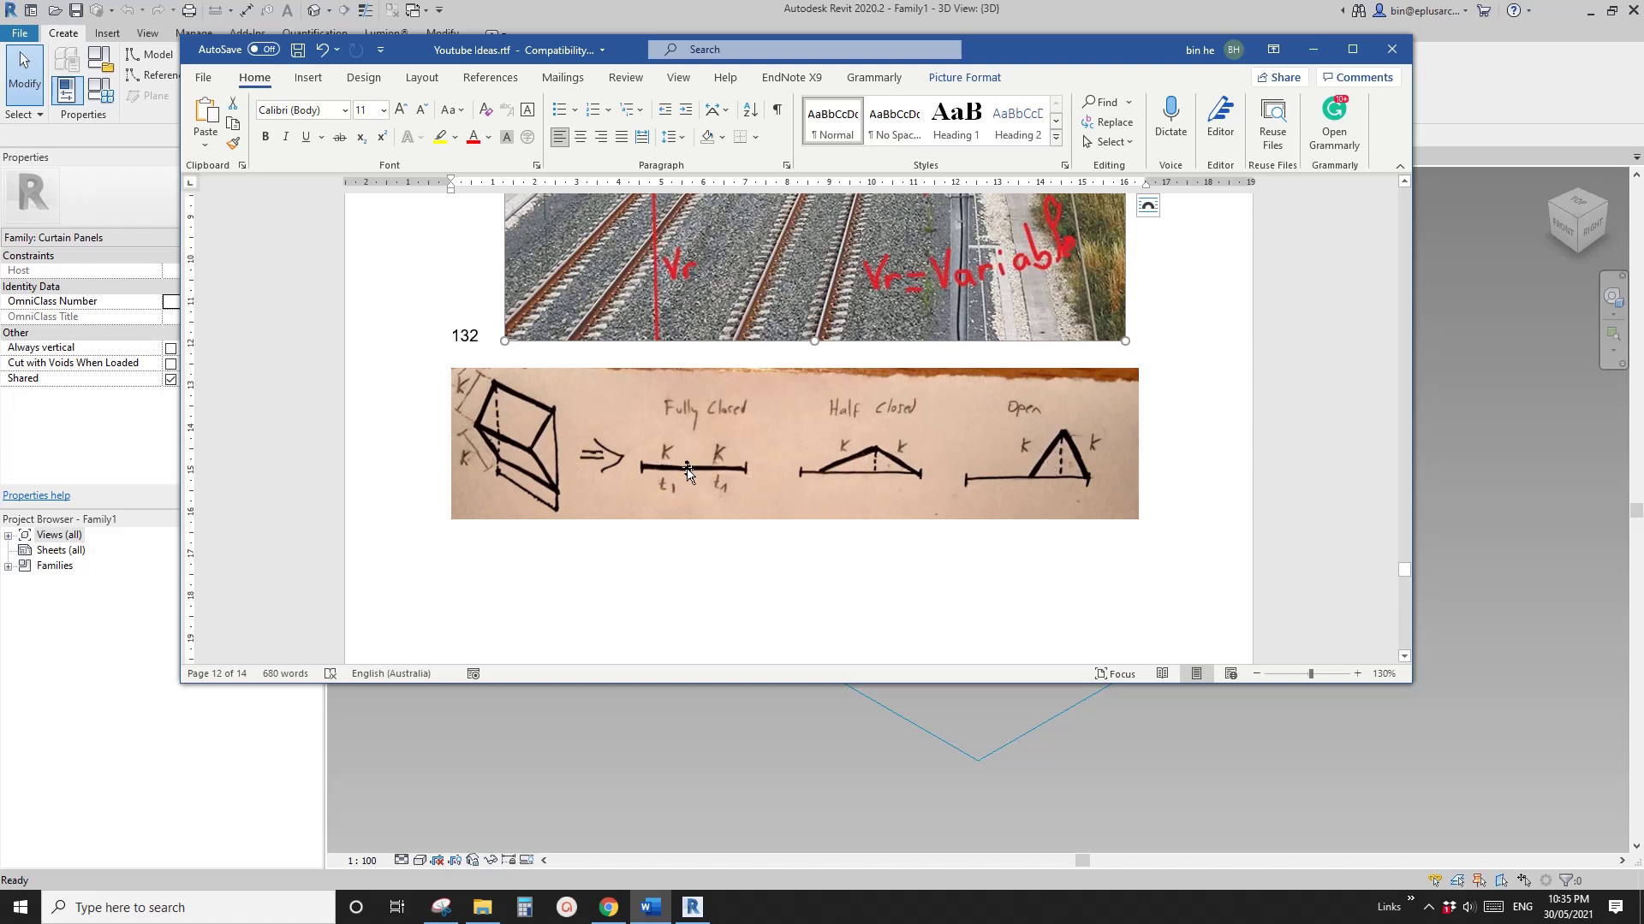
left_click(693, 907)
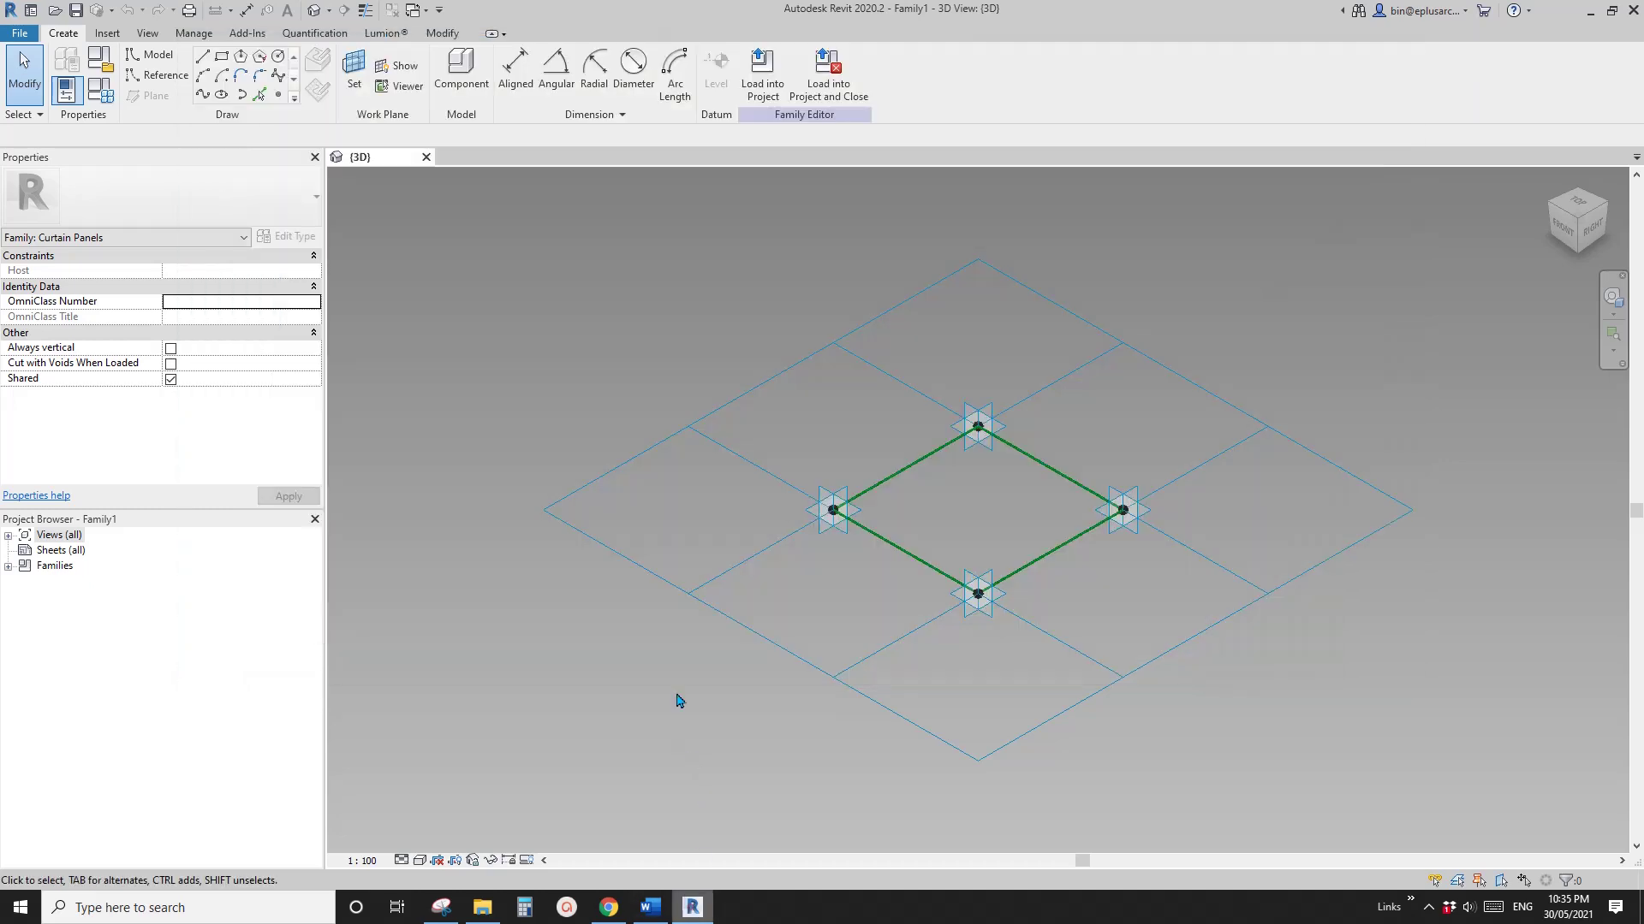
middle_click_drag(681, 700, 869, 510, "shift")
scroll(880, 510, "up", 1)
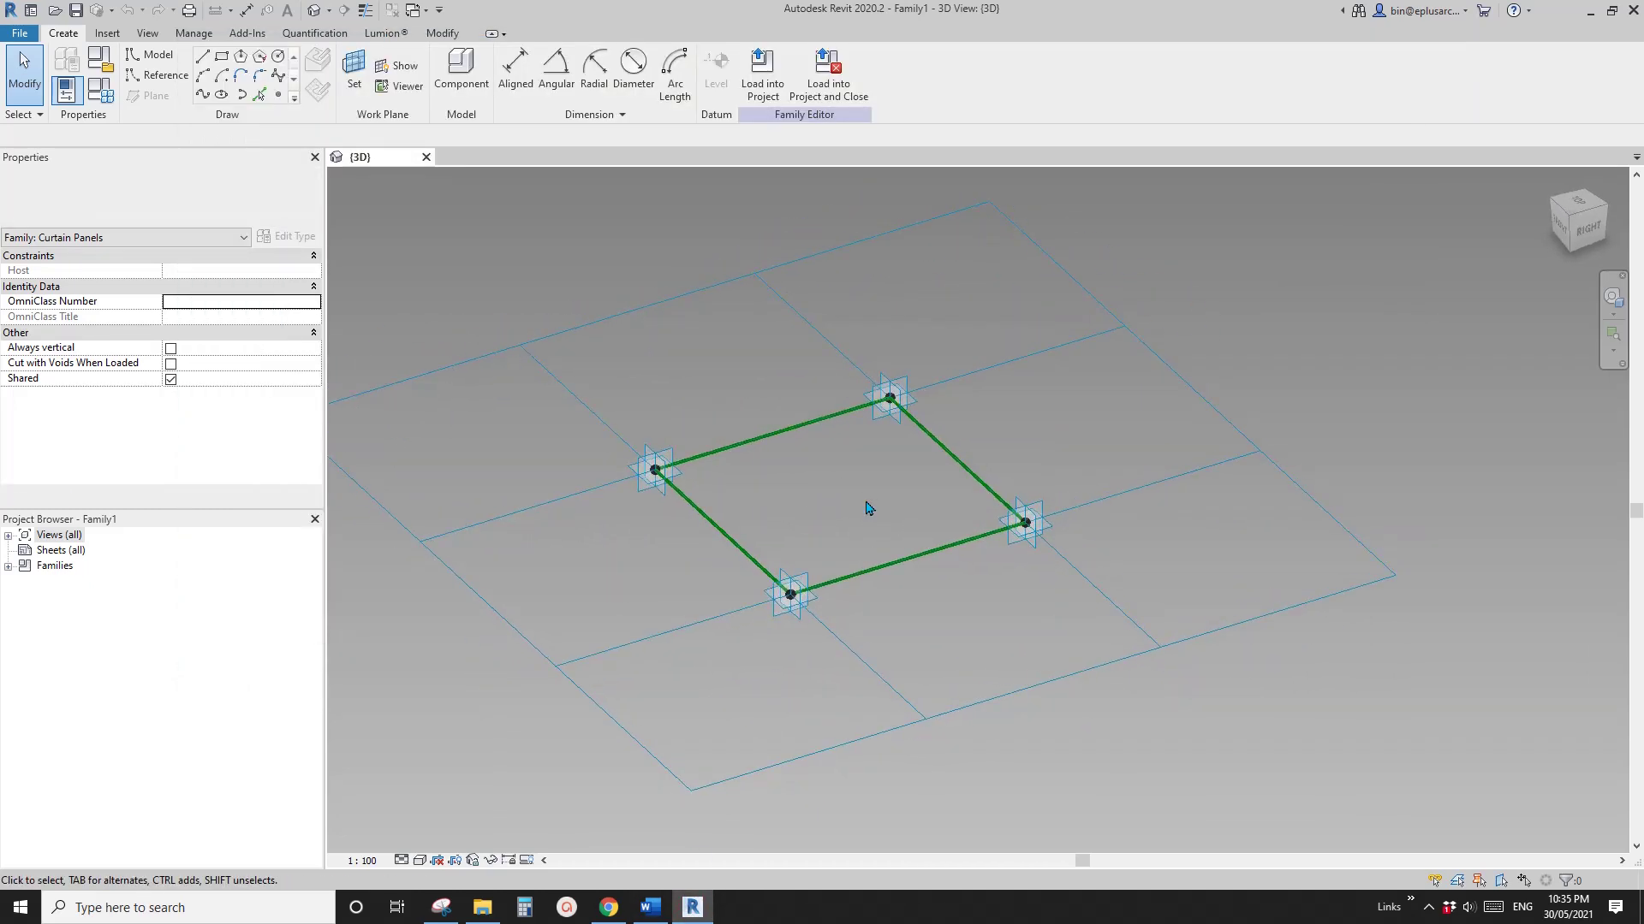
scroll(866, 501, "up", 1)
left_click(898, 395)
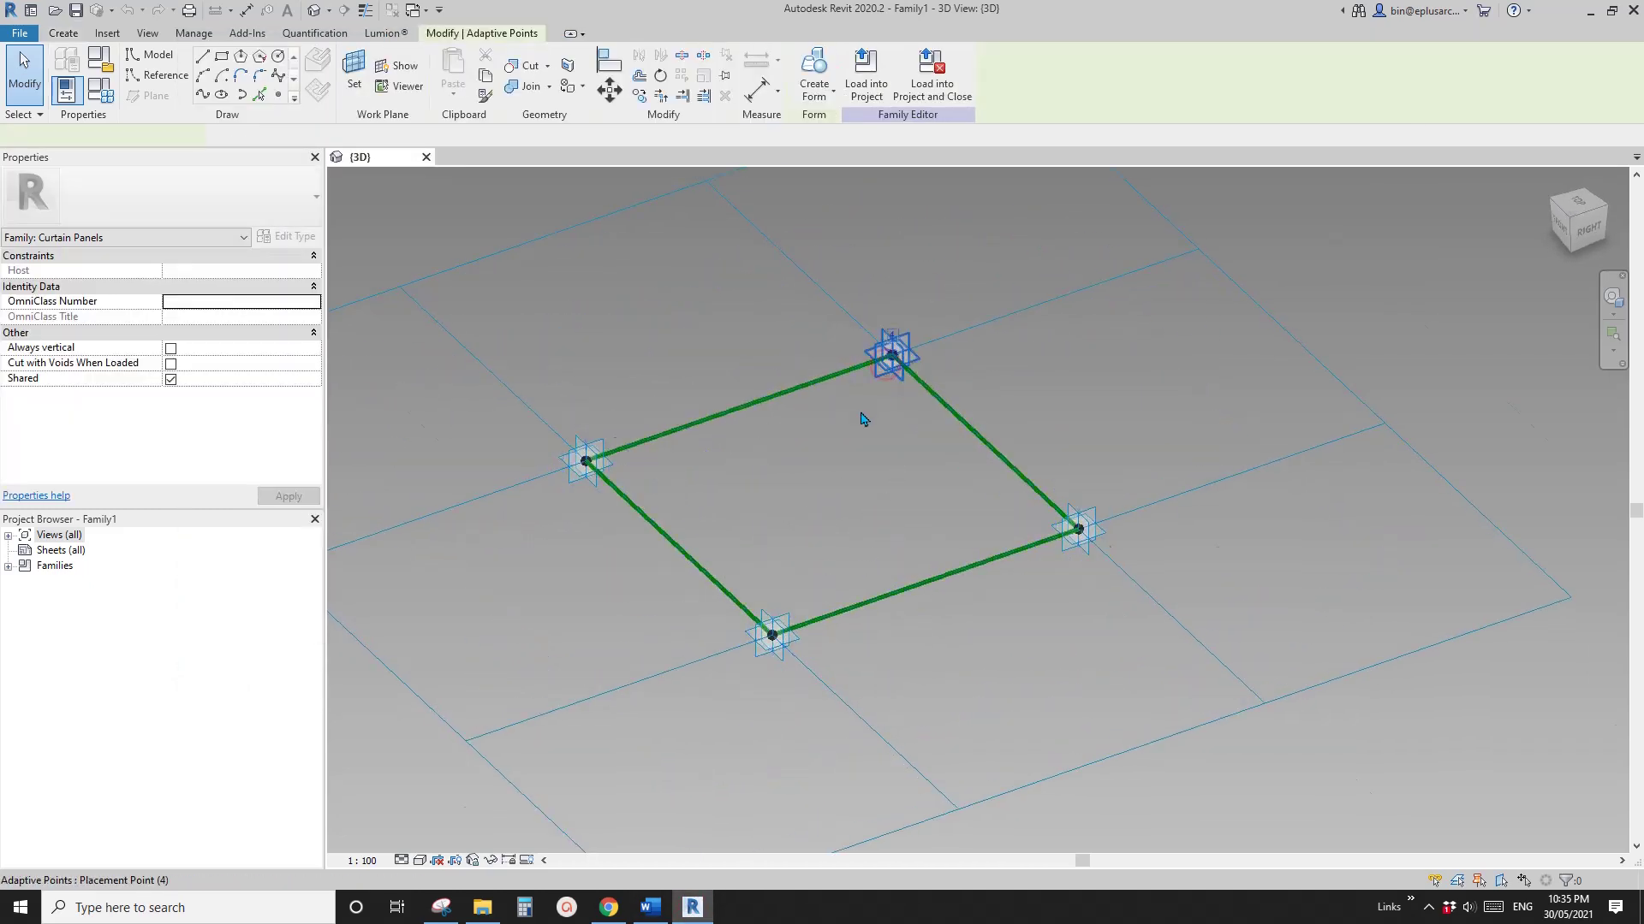
scroll(829, 437, "up", 2)
left_click(474, 504)
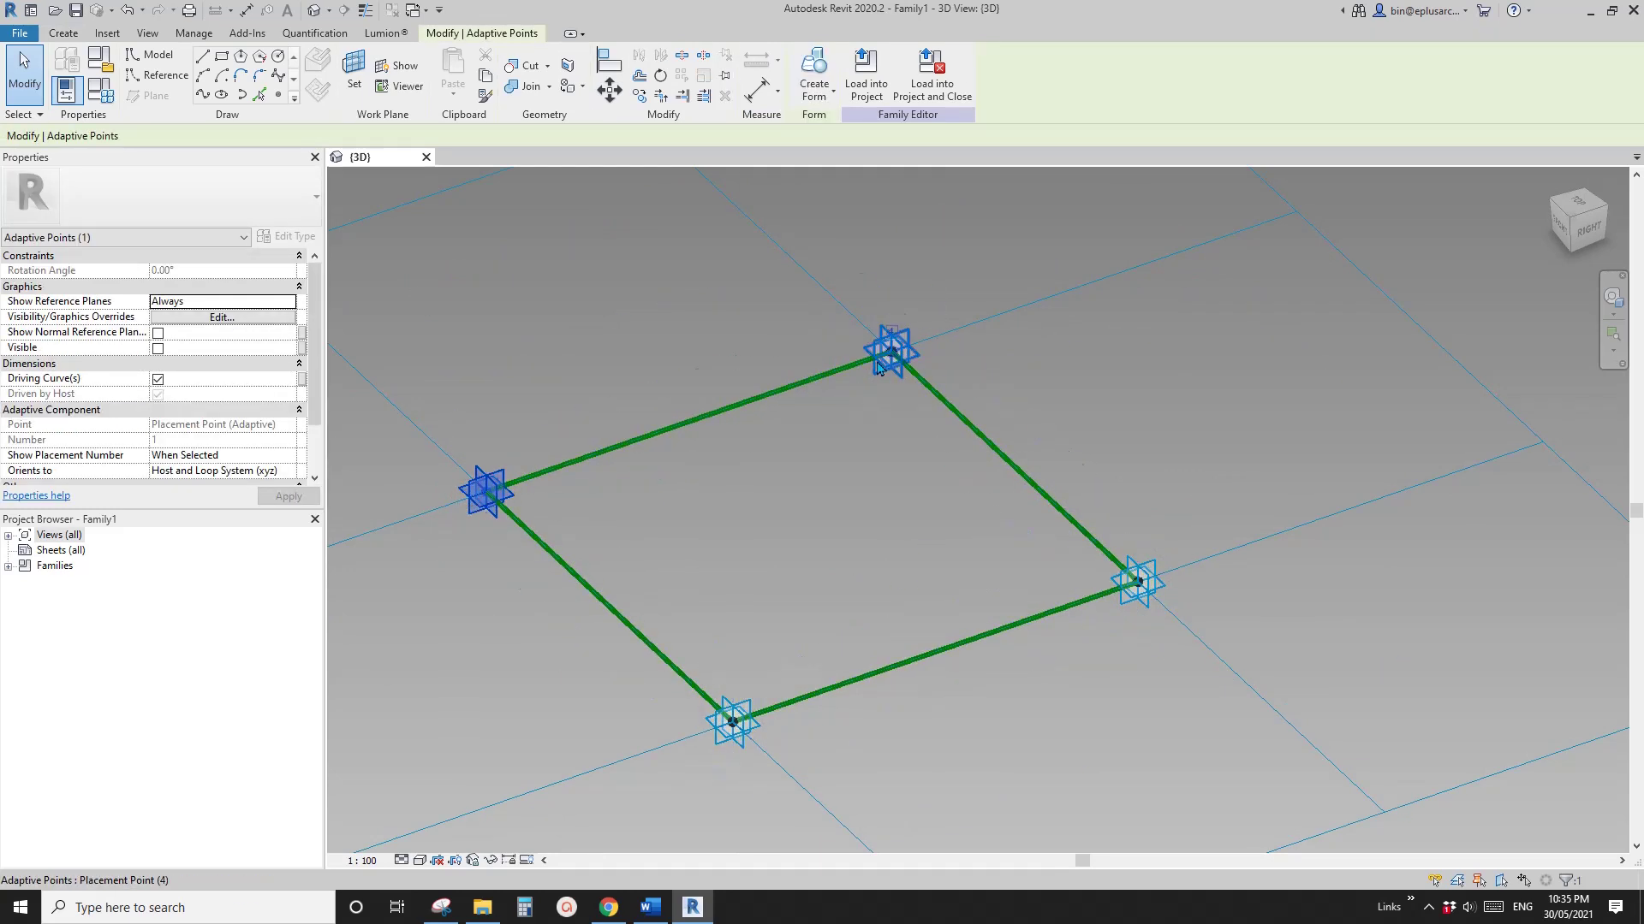
left_click(668, 338)
Examine the chain of reference lines that joins the four adaptive points of the panel
scroll(667, 339, "down", 2)
middle_click_drag(891, 425, 878, 467, "shift")
scroll(615, 334, "down", 2)
middle_click_drag(615, 333, 870, 403)
key("Tab")
middle_click_drag(1047, 442, 814, 399)
scroll(830, 419, "up", 2)
key("Tab")
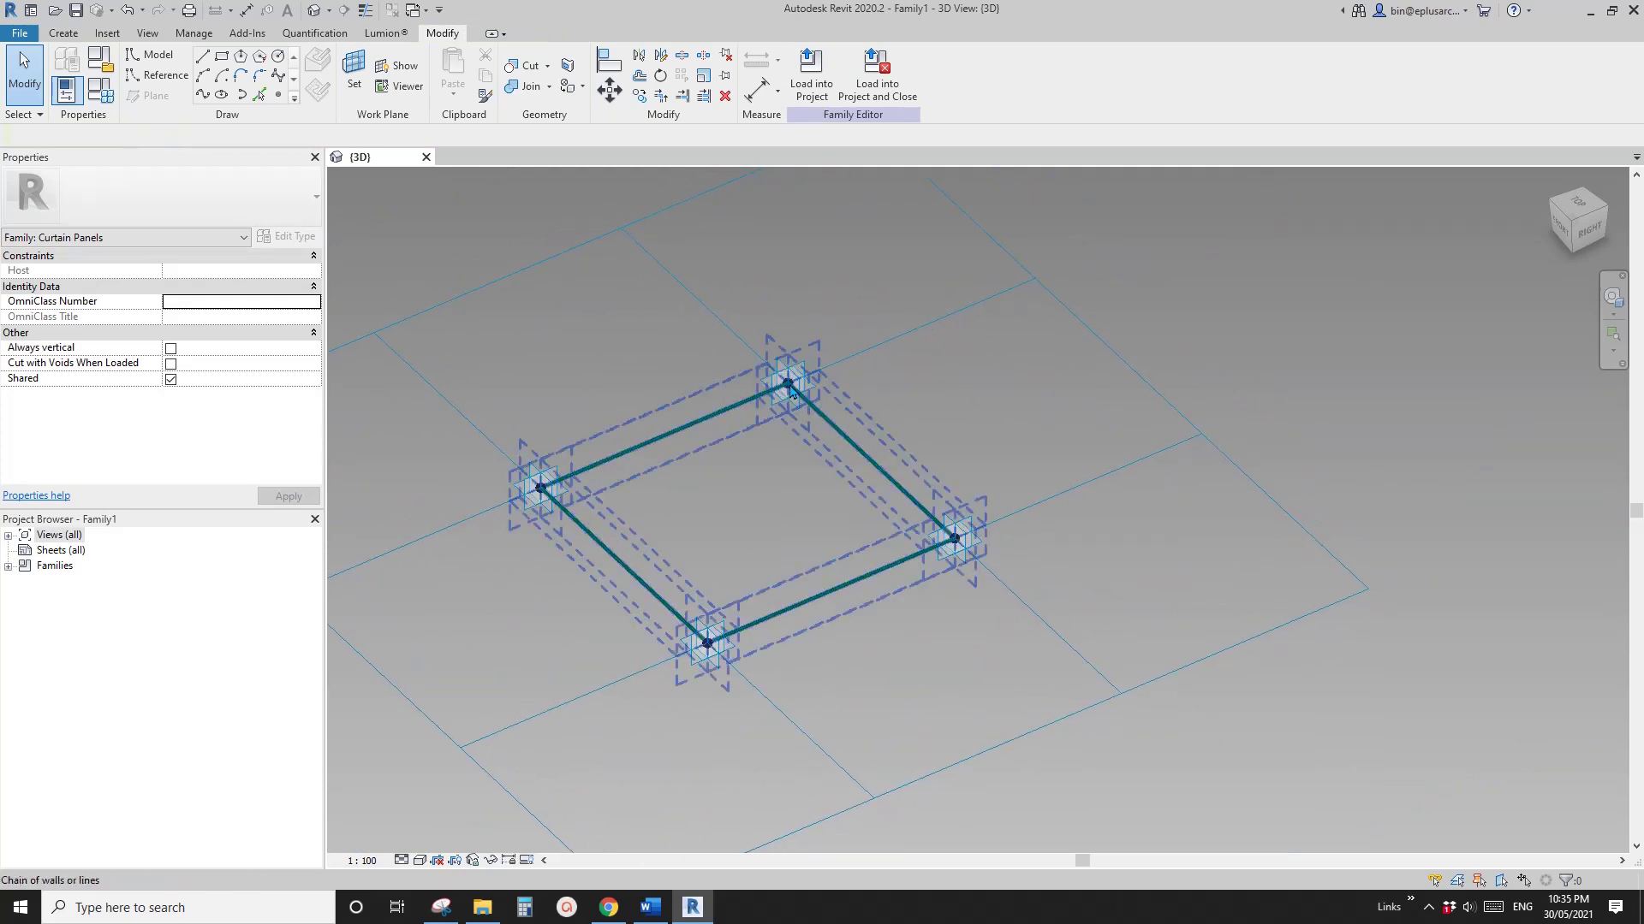
key("Tab")
key("Tab")
key("Tab")
middle_click_drag(843, 542, 836, 504)
key("Tab")
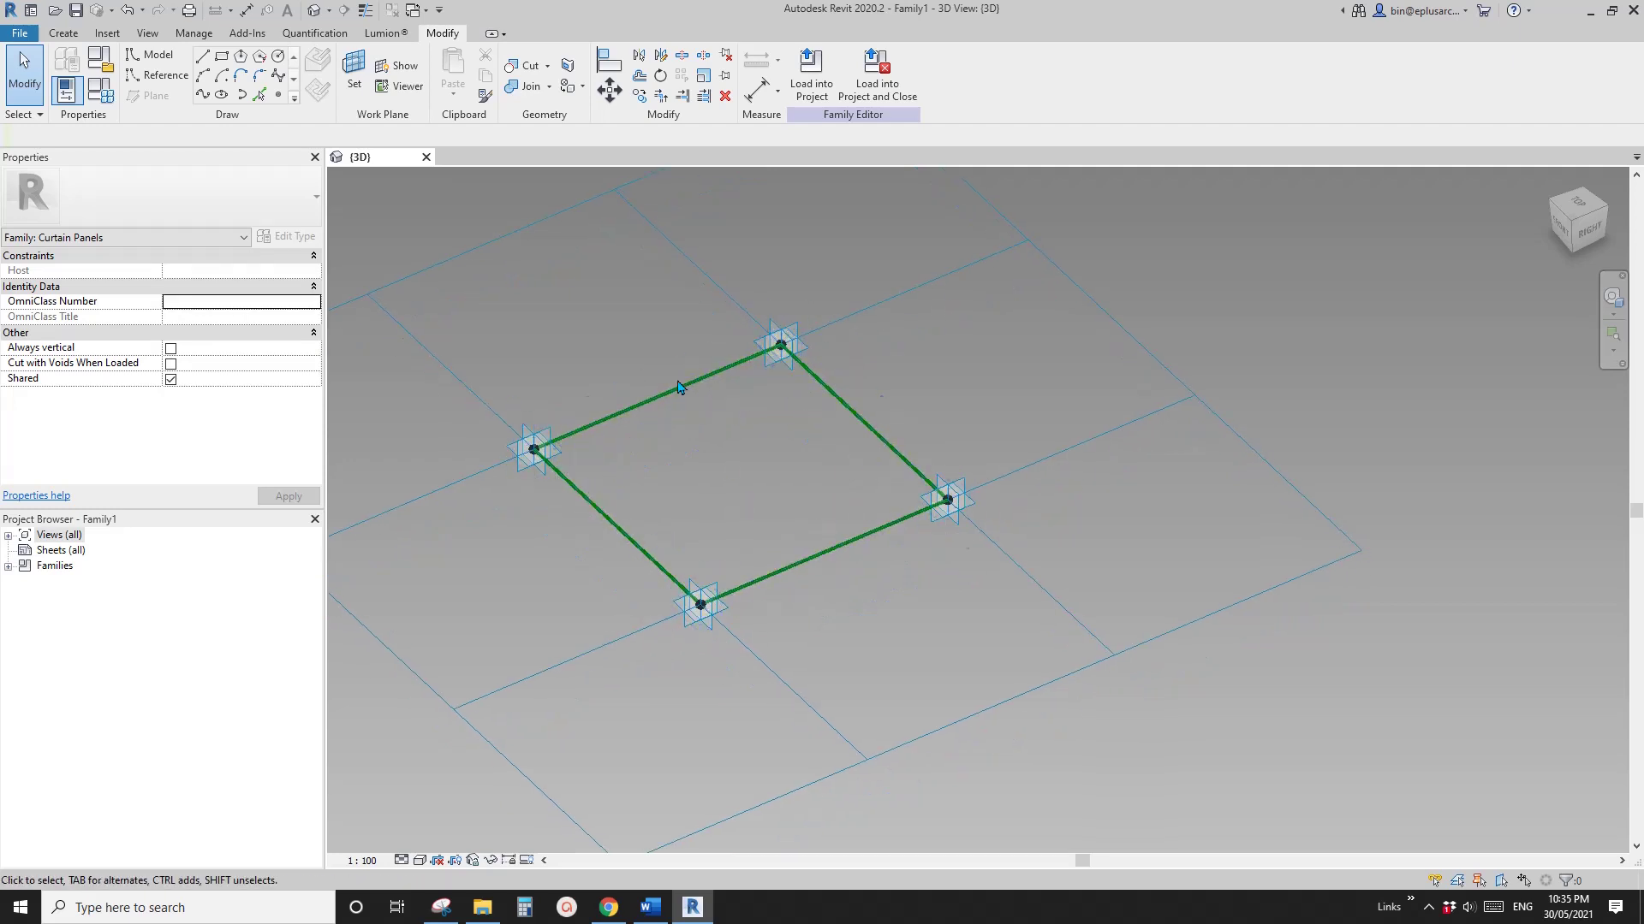
Place two hosted reference points on the panel's back reference line and two on the opposite front line
middle_click_drag(717, 462, 664, 514)
middle_click_drag(720, 497, 701, 515)
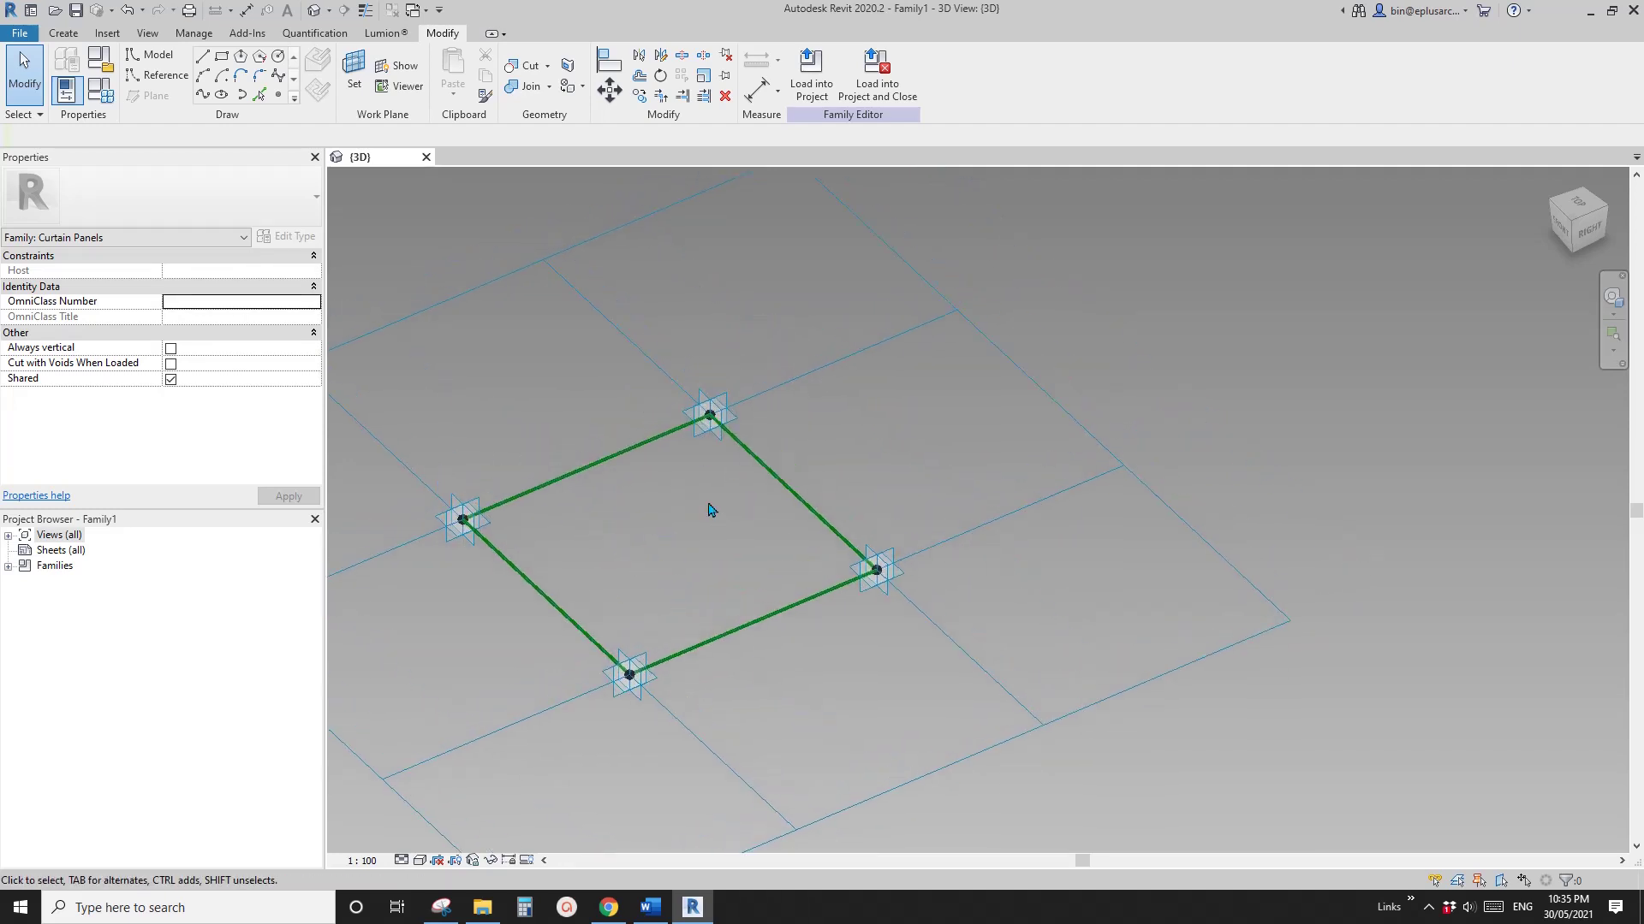
middle_click_drag(697, 571, 748, 544)
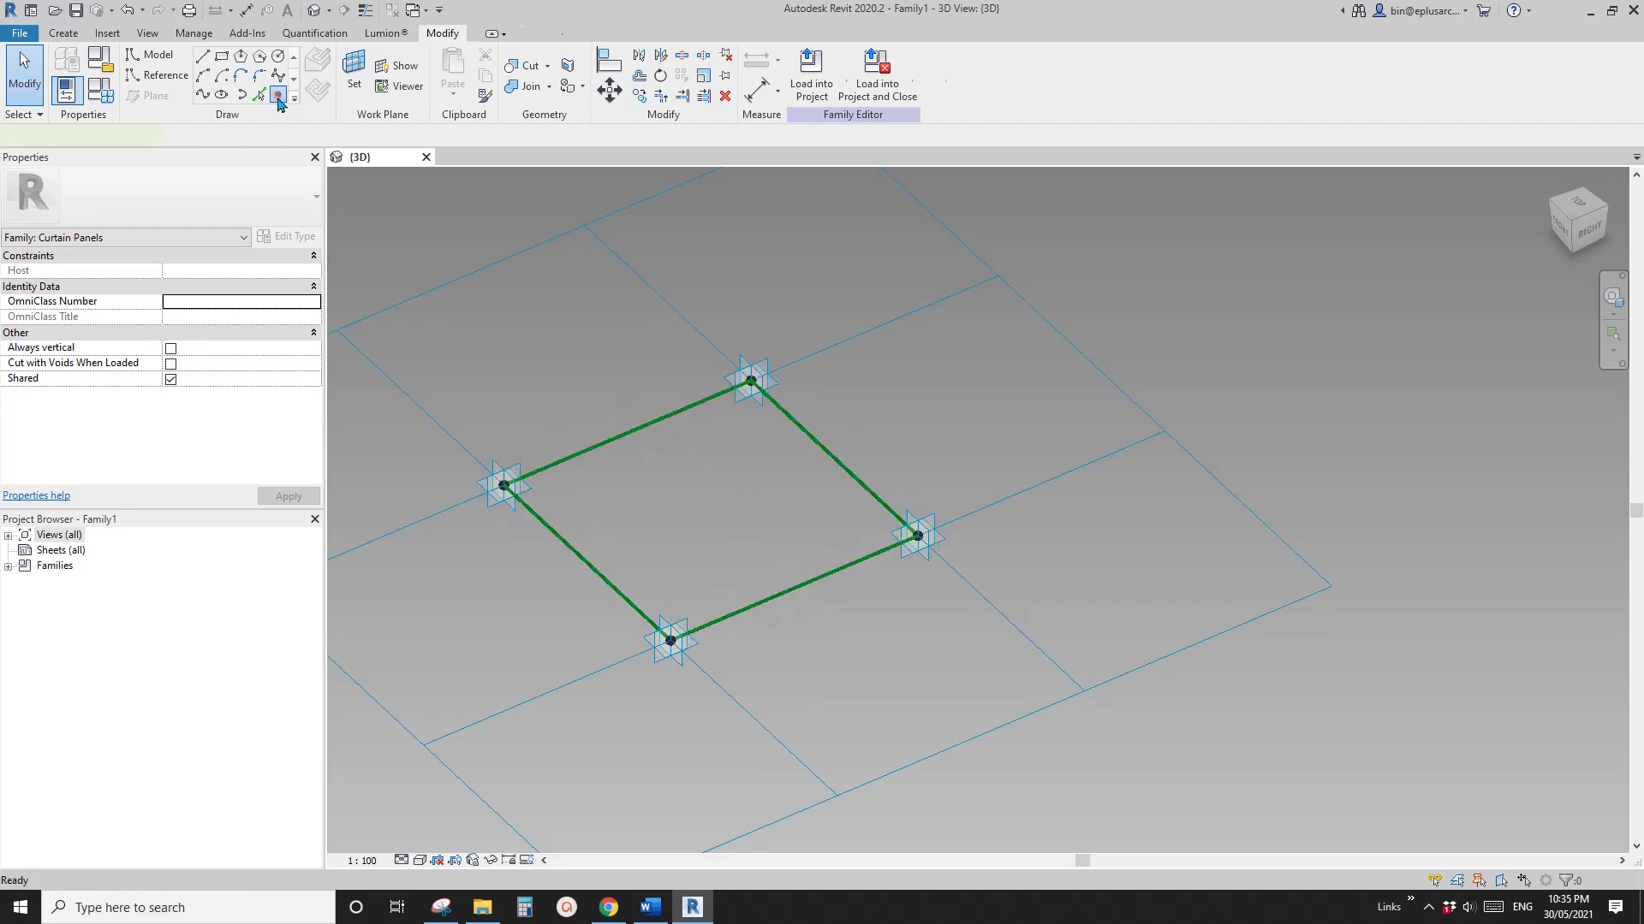
left_click(278, 94)
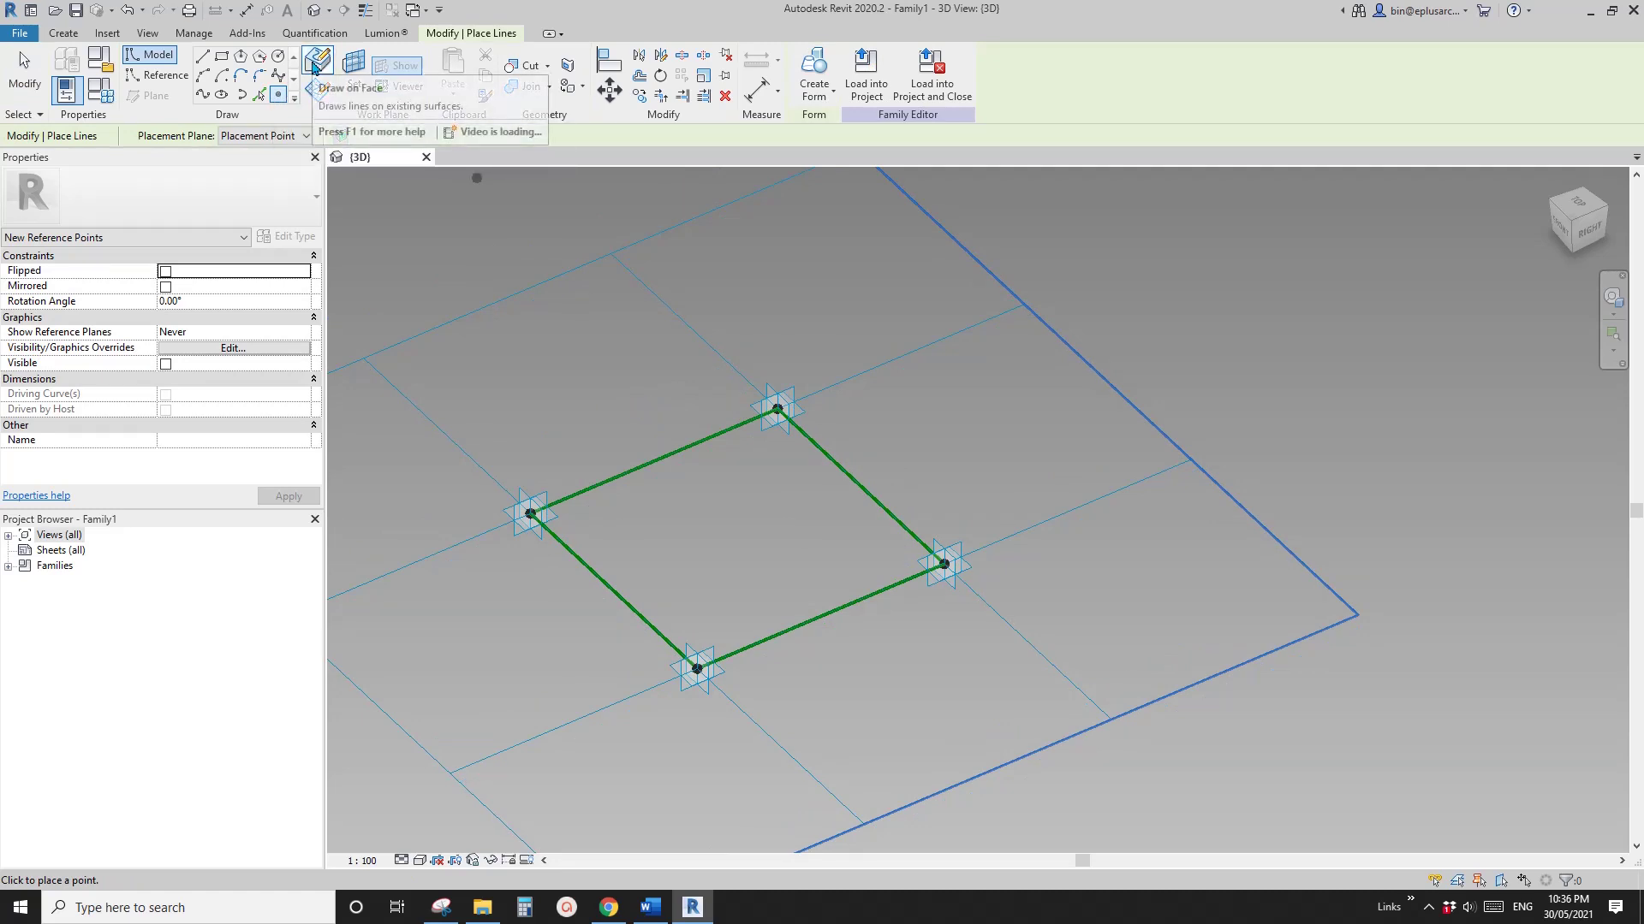
left_click(697, 443)
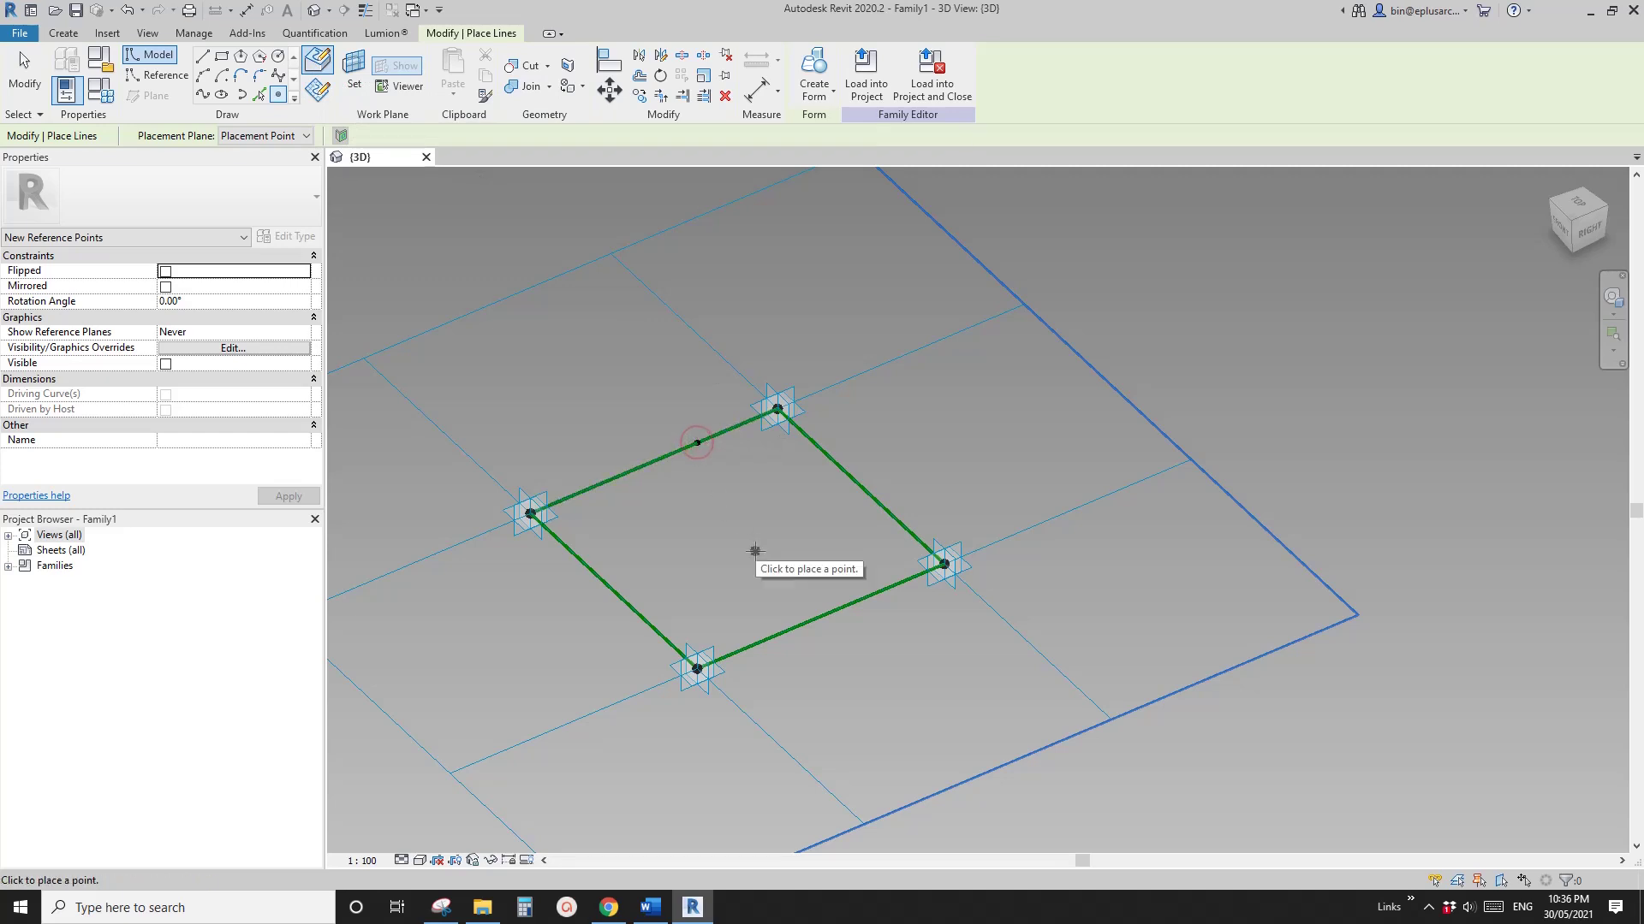
left_click(856, 602)
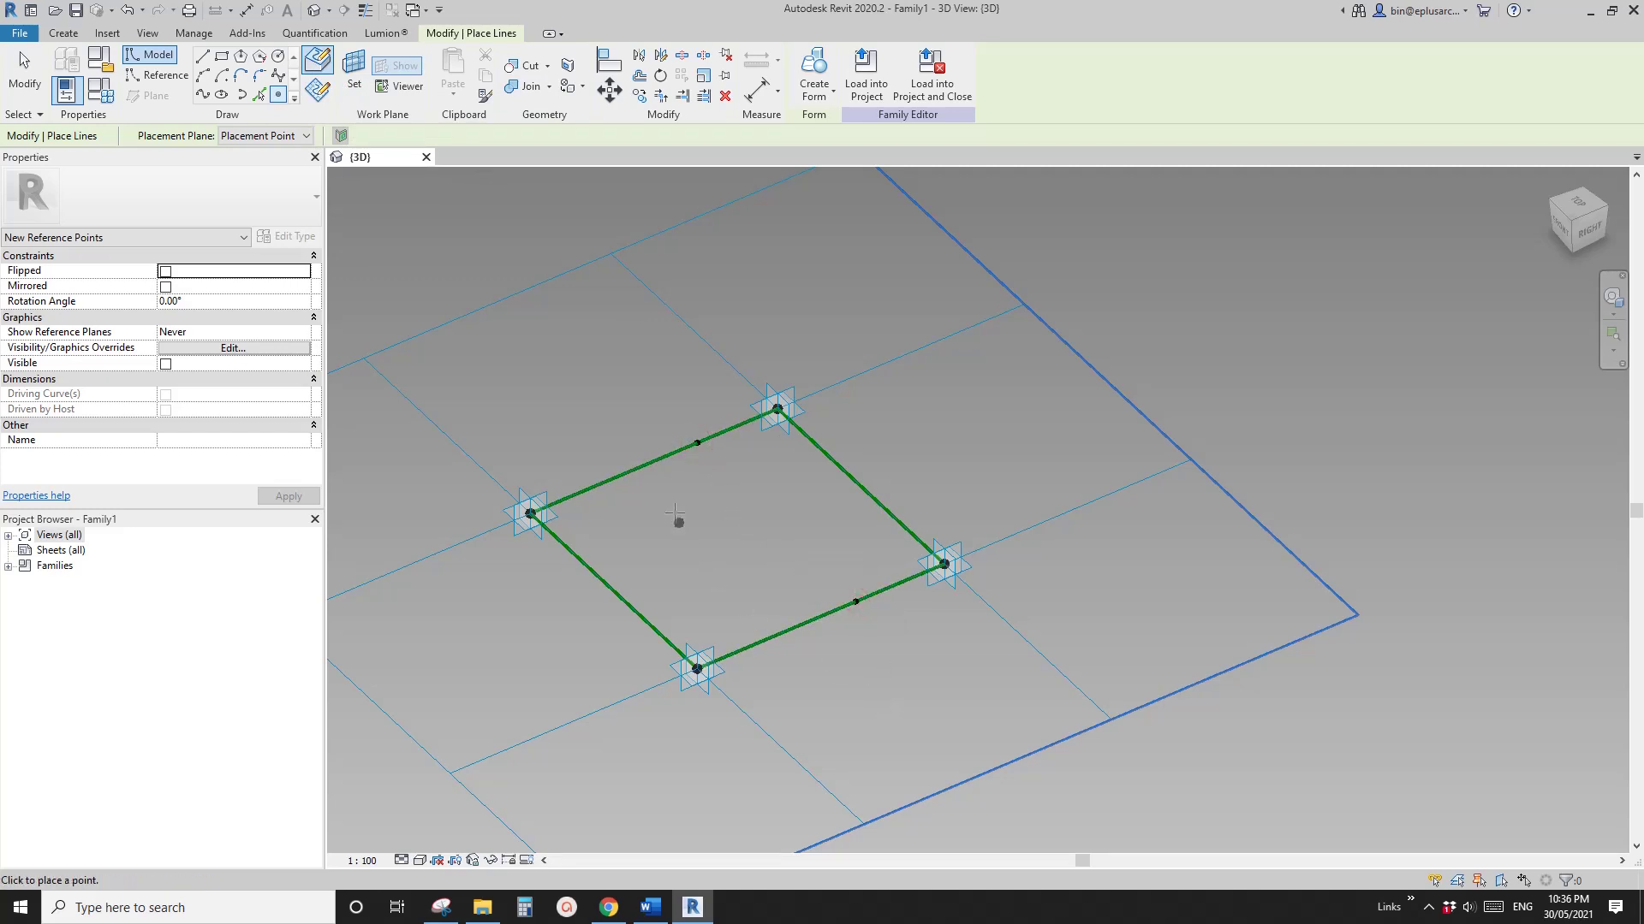
left_click(629, 471)
left_click(764, 640)
middle_click_drag(824, 673, 605, 356)
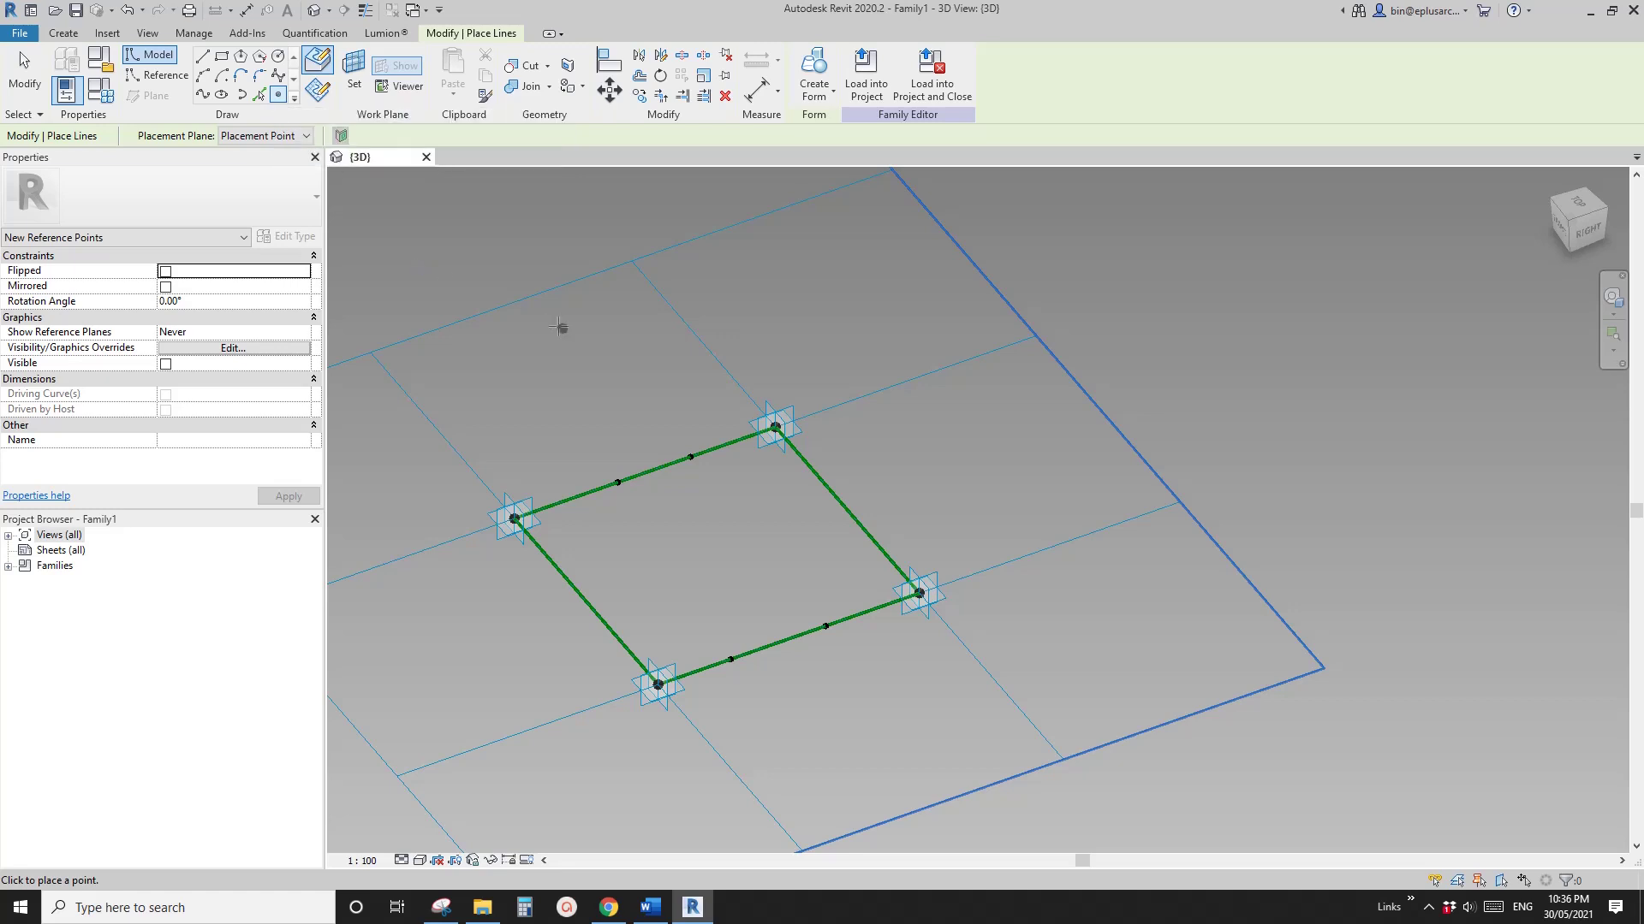
Set the work plane to the horizontal plane of the back line's hosted point nearer the right corner, and place a reference point on it
left_click(321, 92)
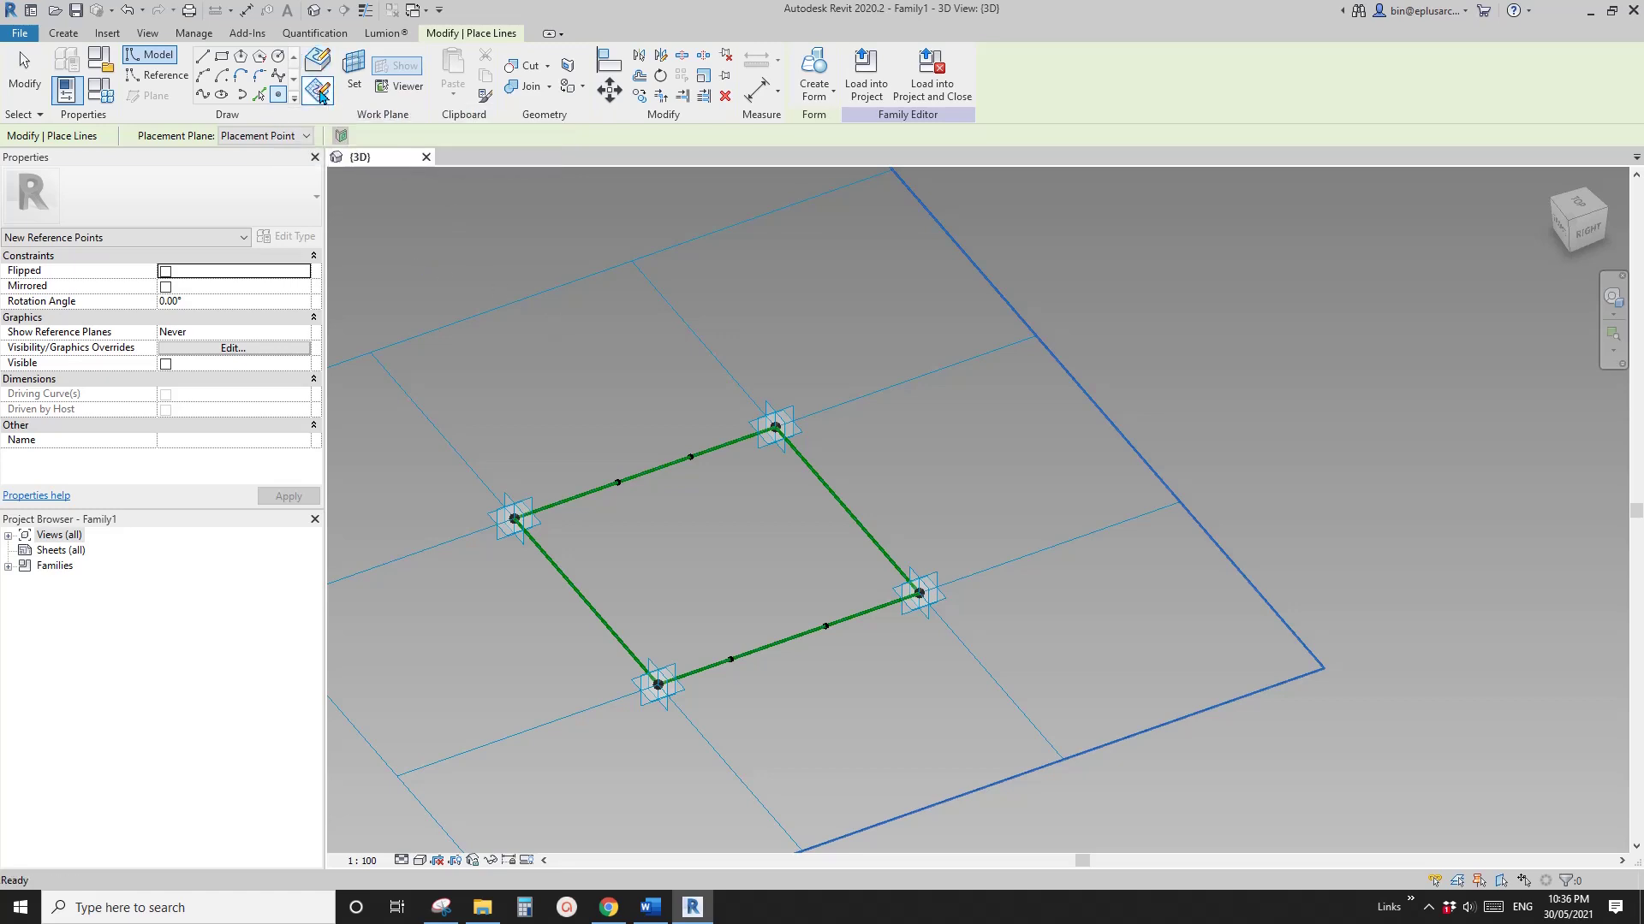
left_click(353, 73)
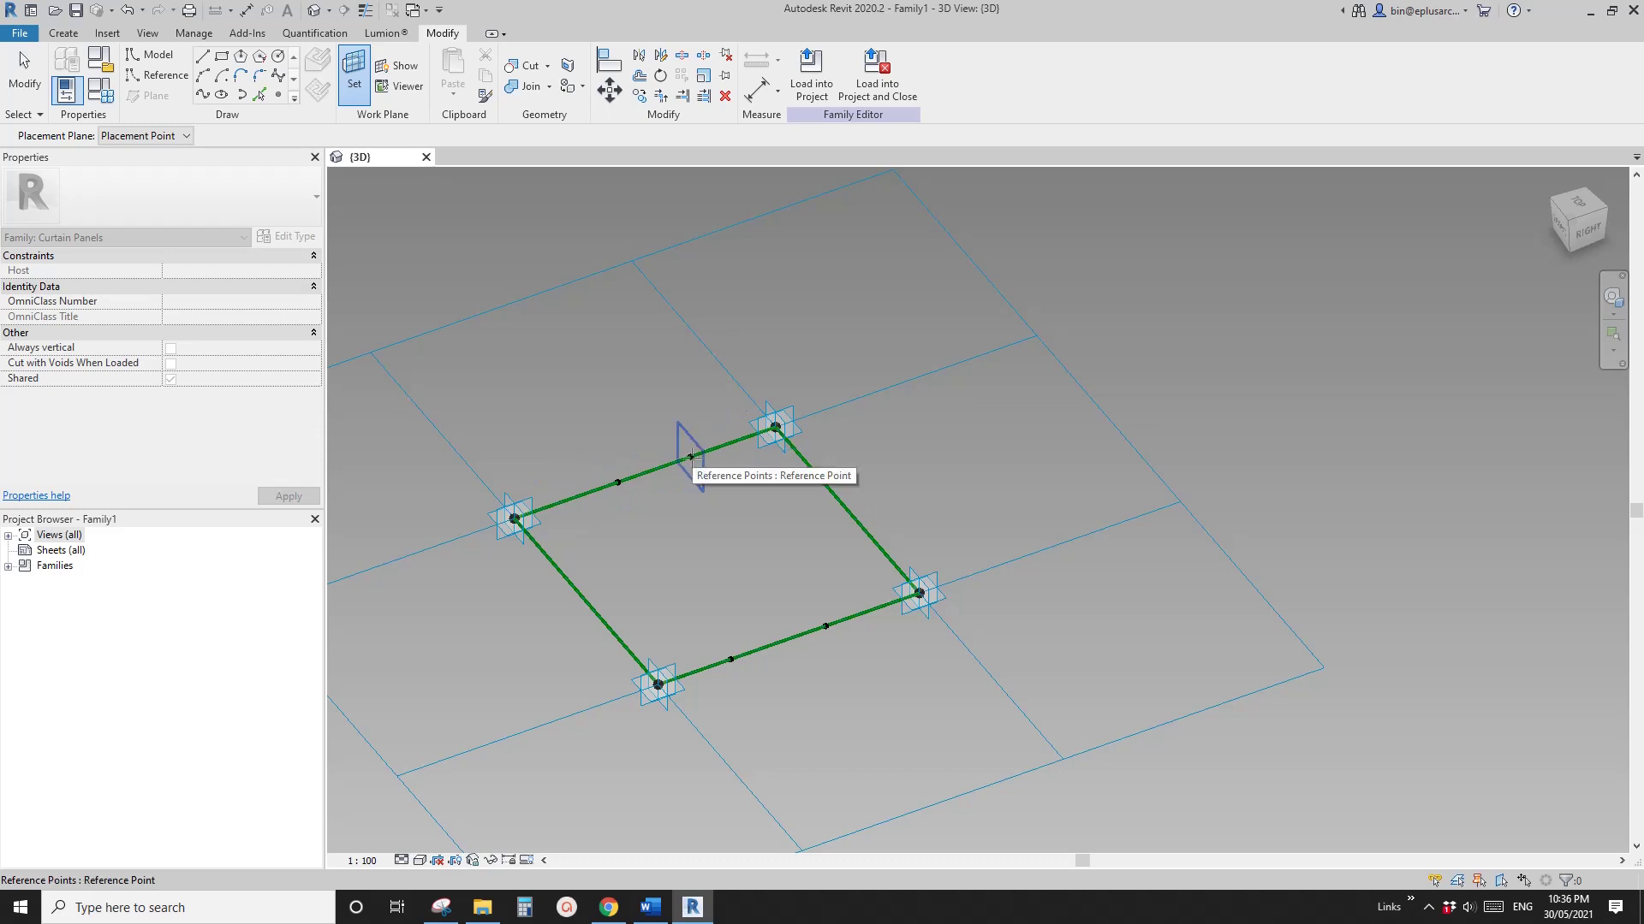
key("Tab")
middle_click_drag(691, 456, 706, 409, "shift")
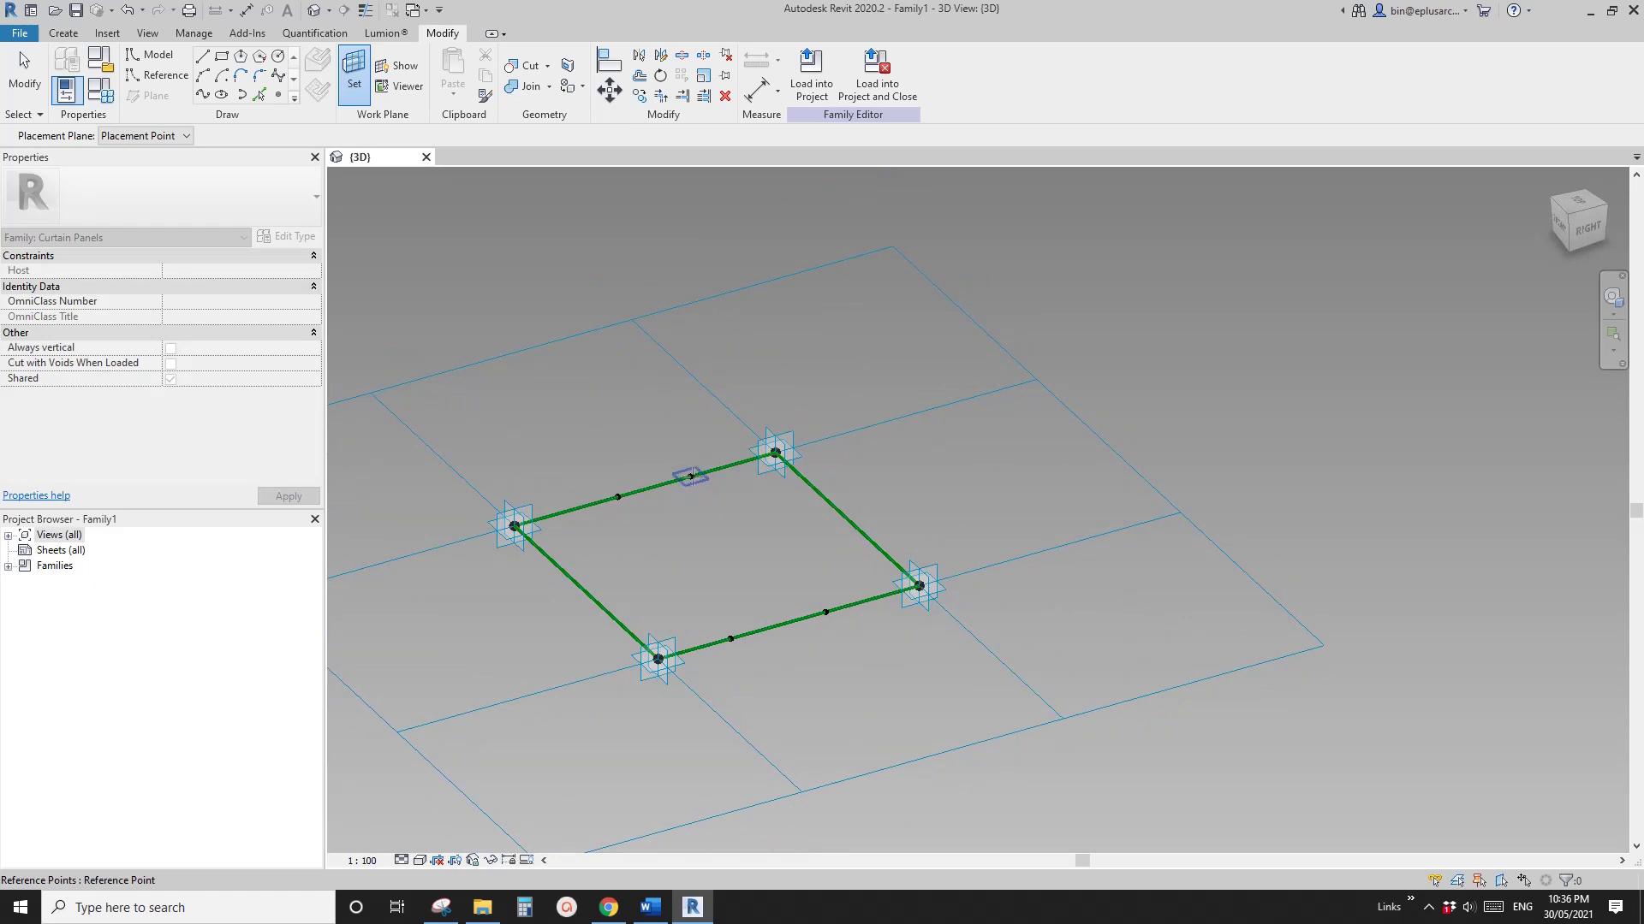
left_click(691, 476)
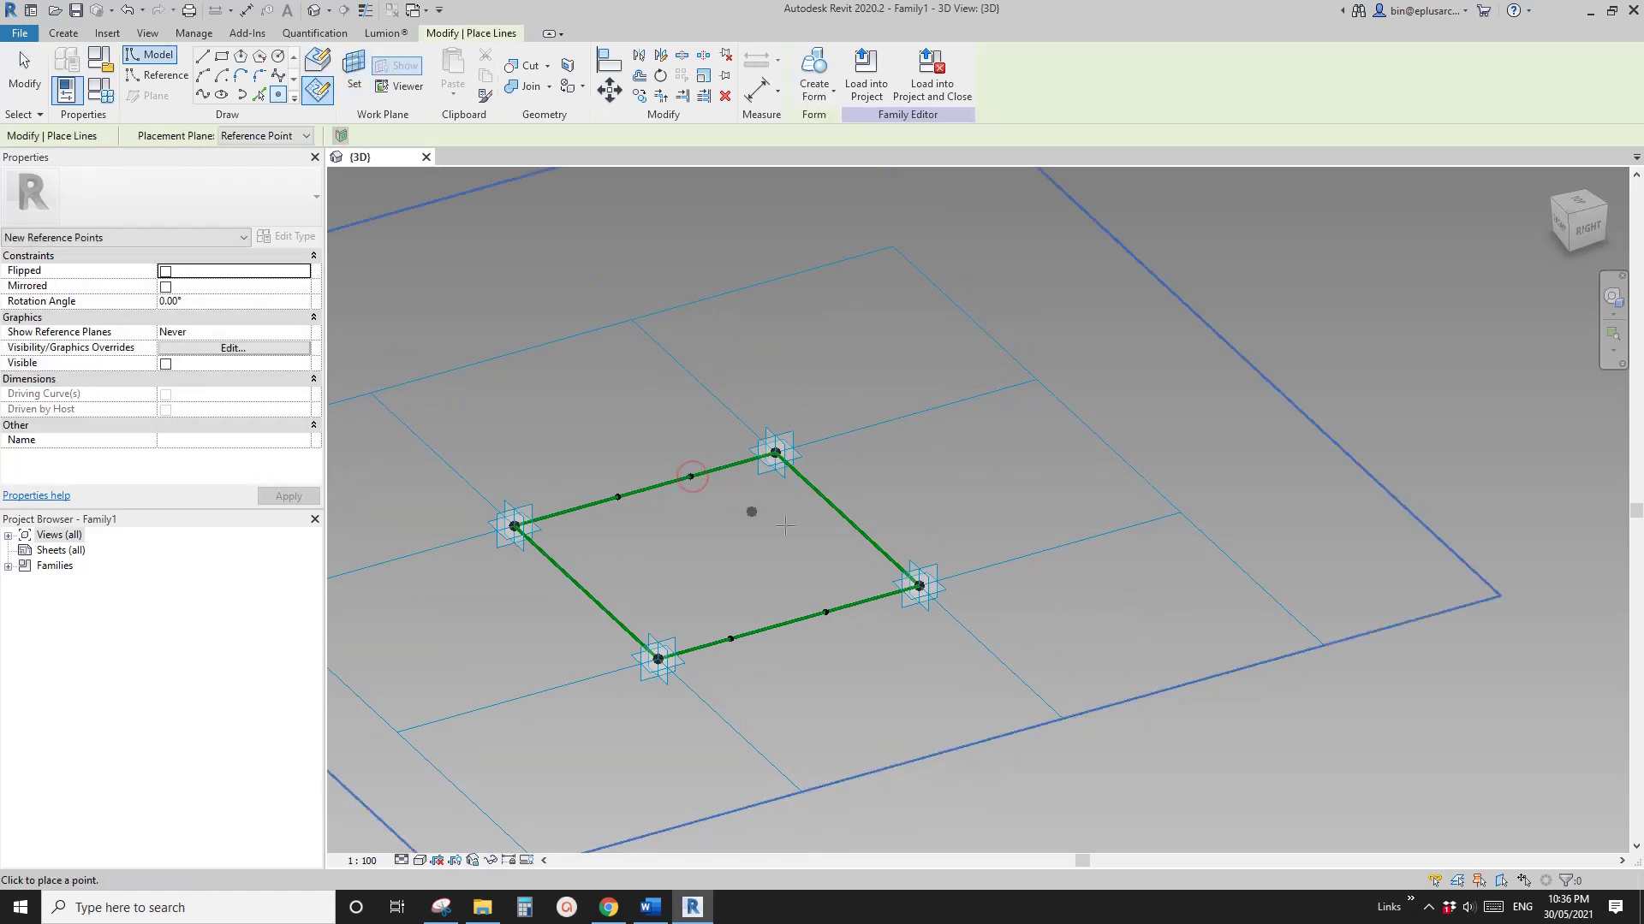
left_click(693, 480)
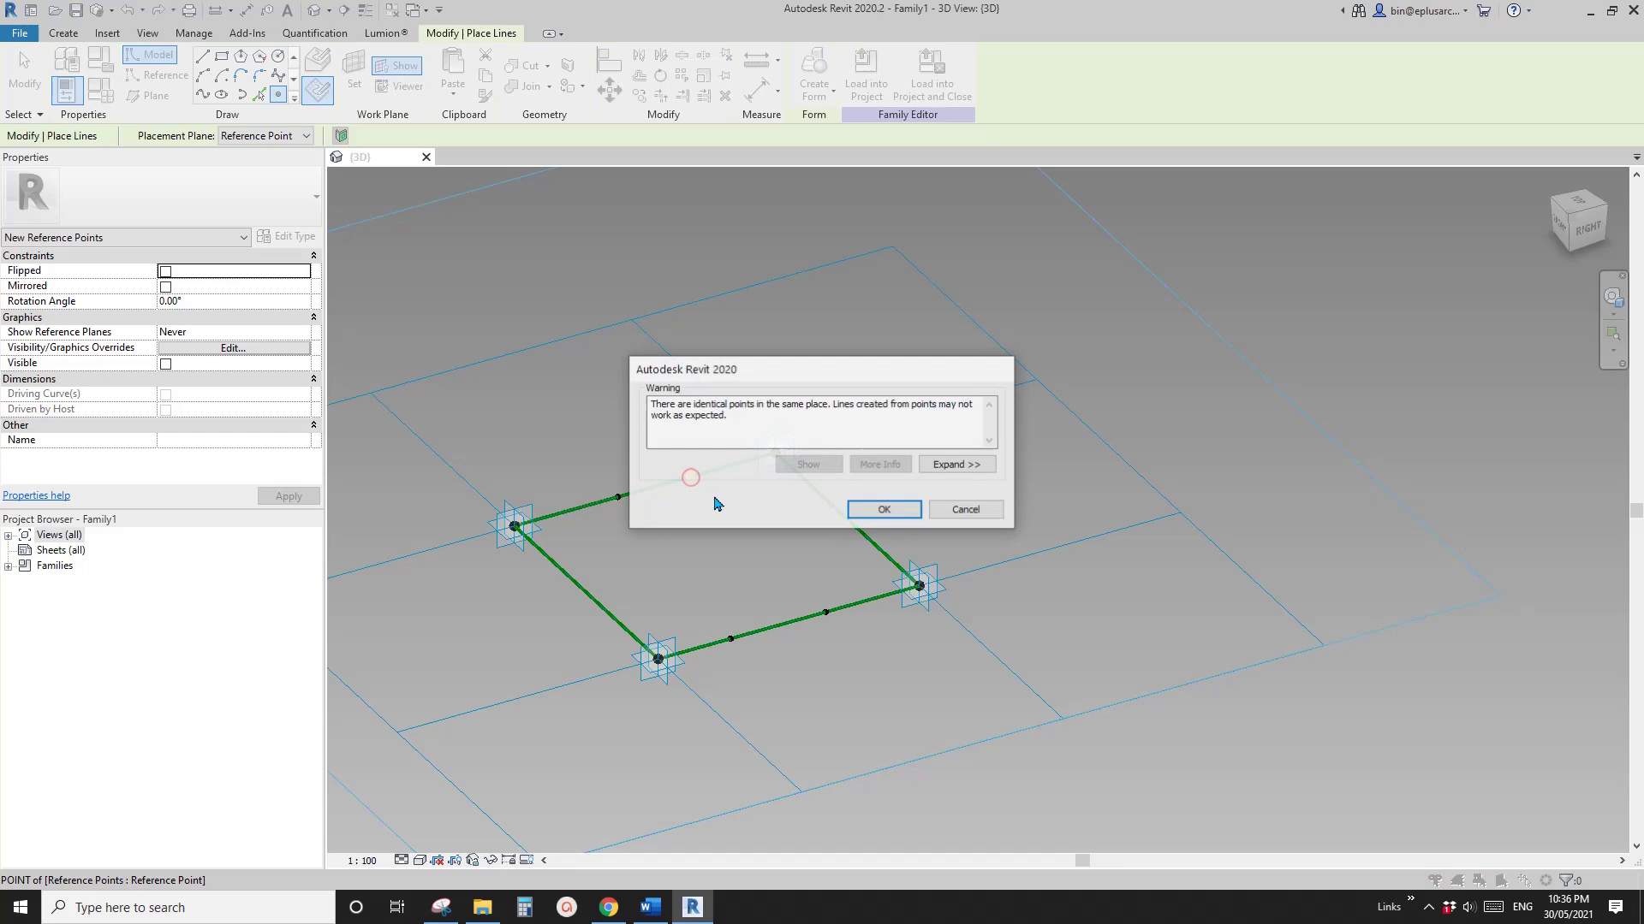
left_click(892, 516)
Place another reference point on the horizontal plane of the front line's hosted point nearer the right corner
left_click(345, 76)
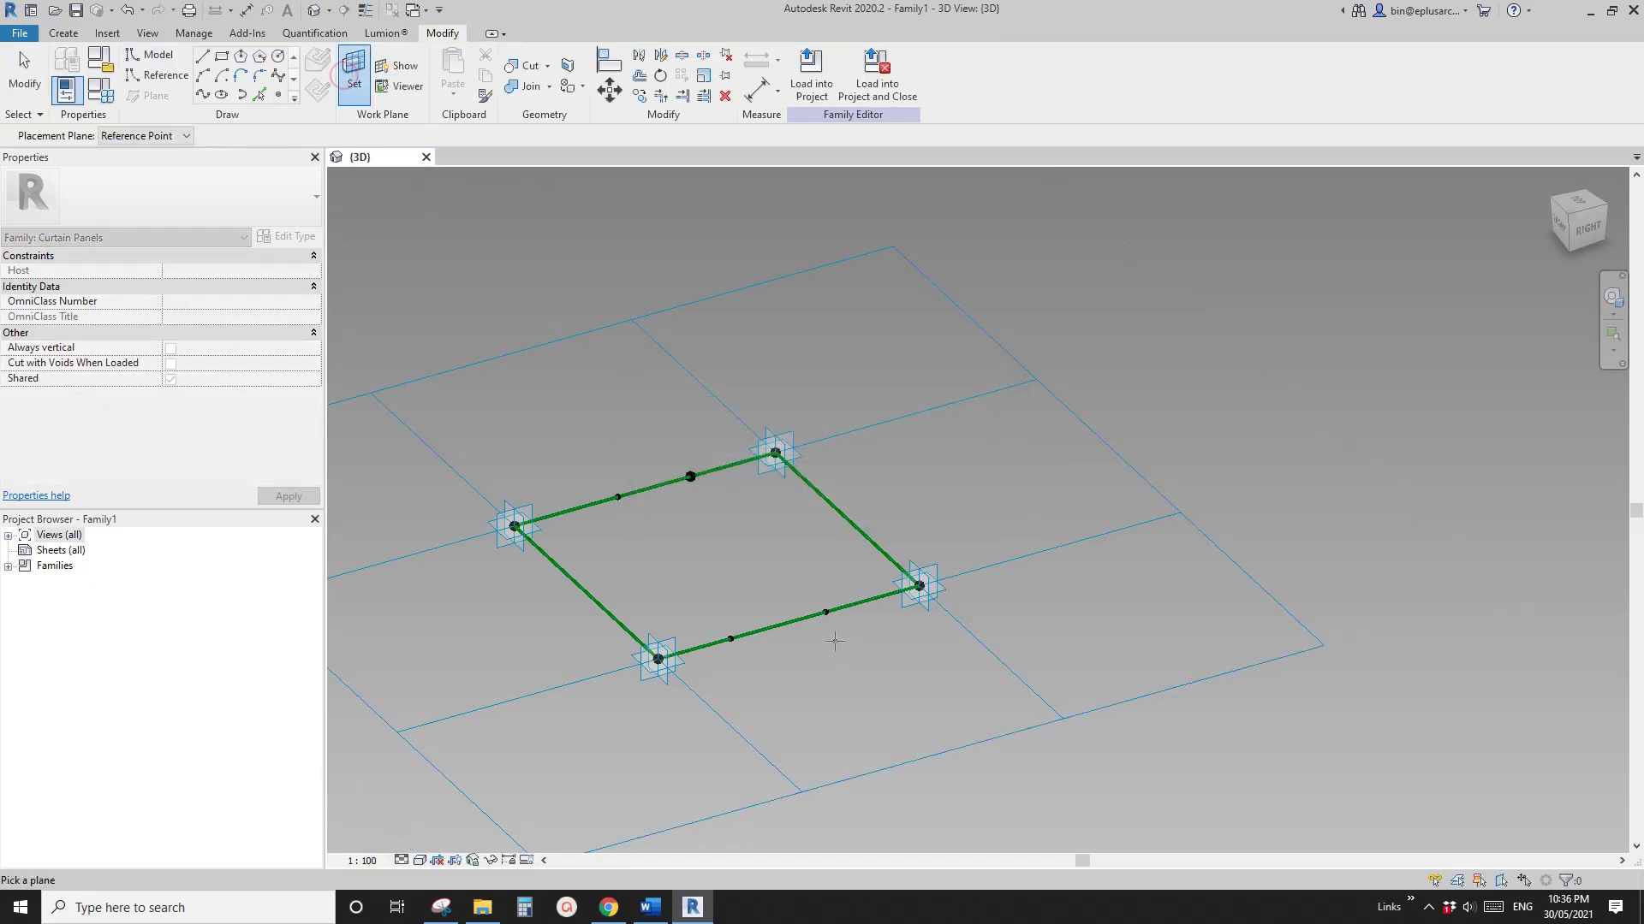
left_click(825, 612)
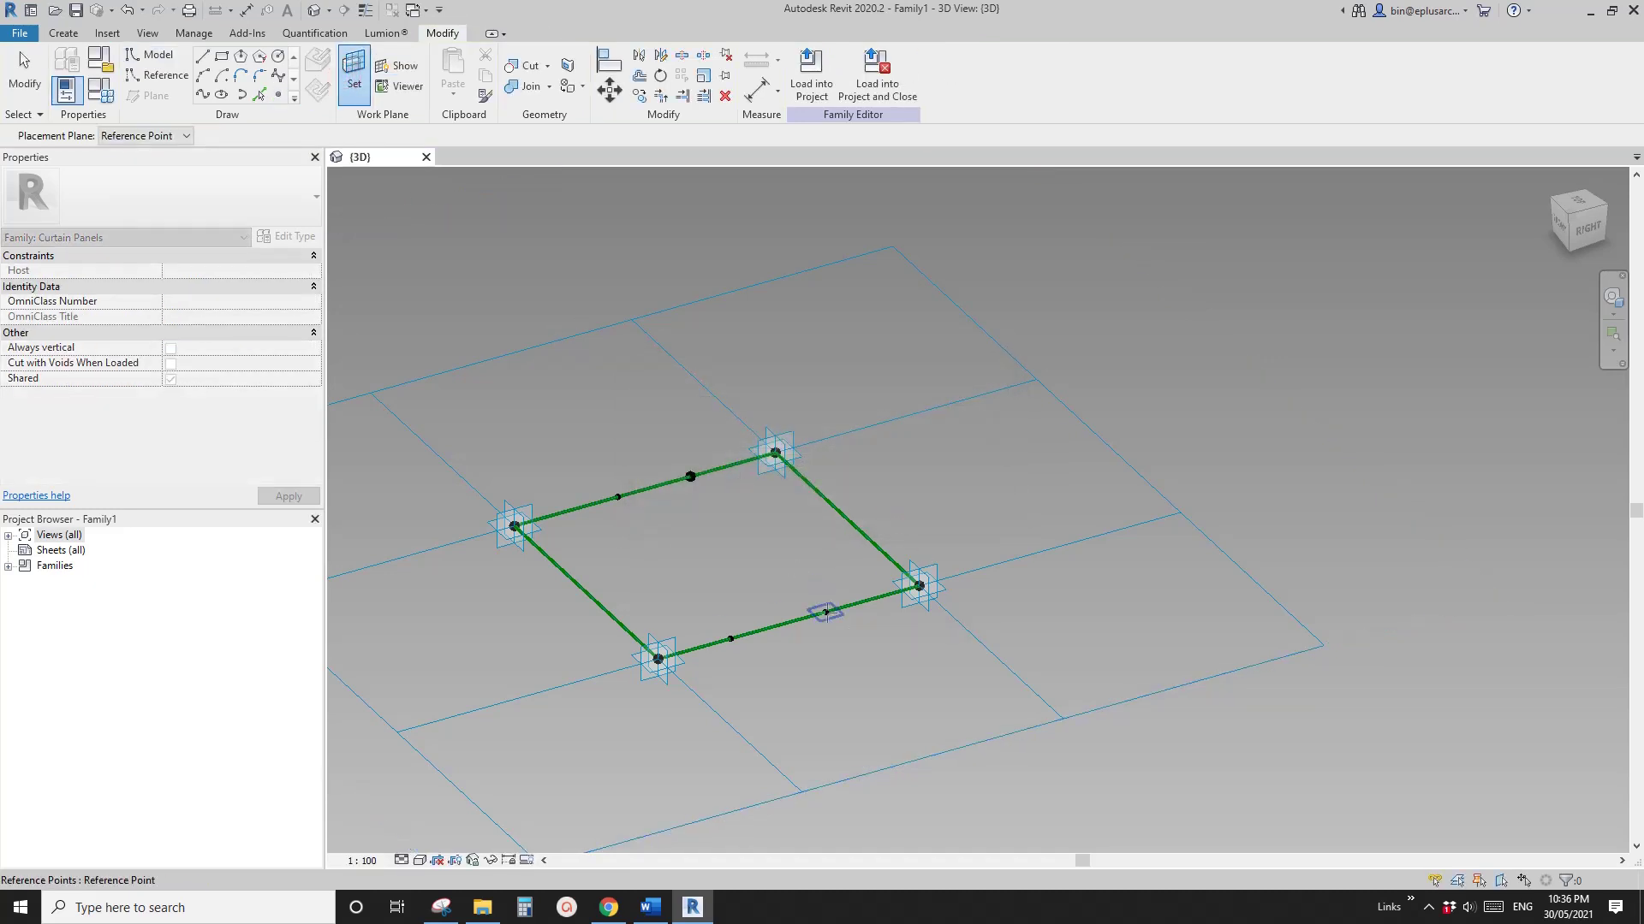
left_click(825, 612)
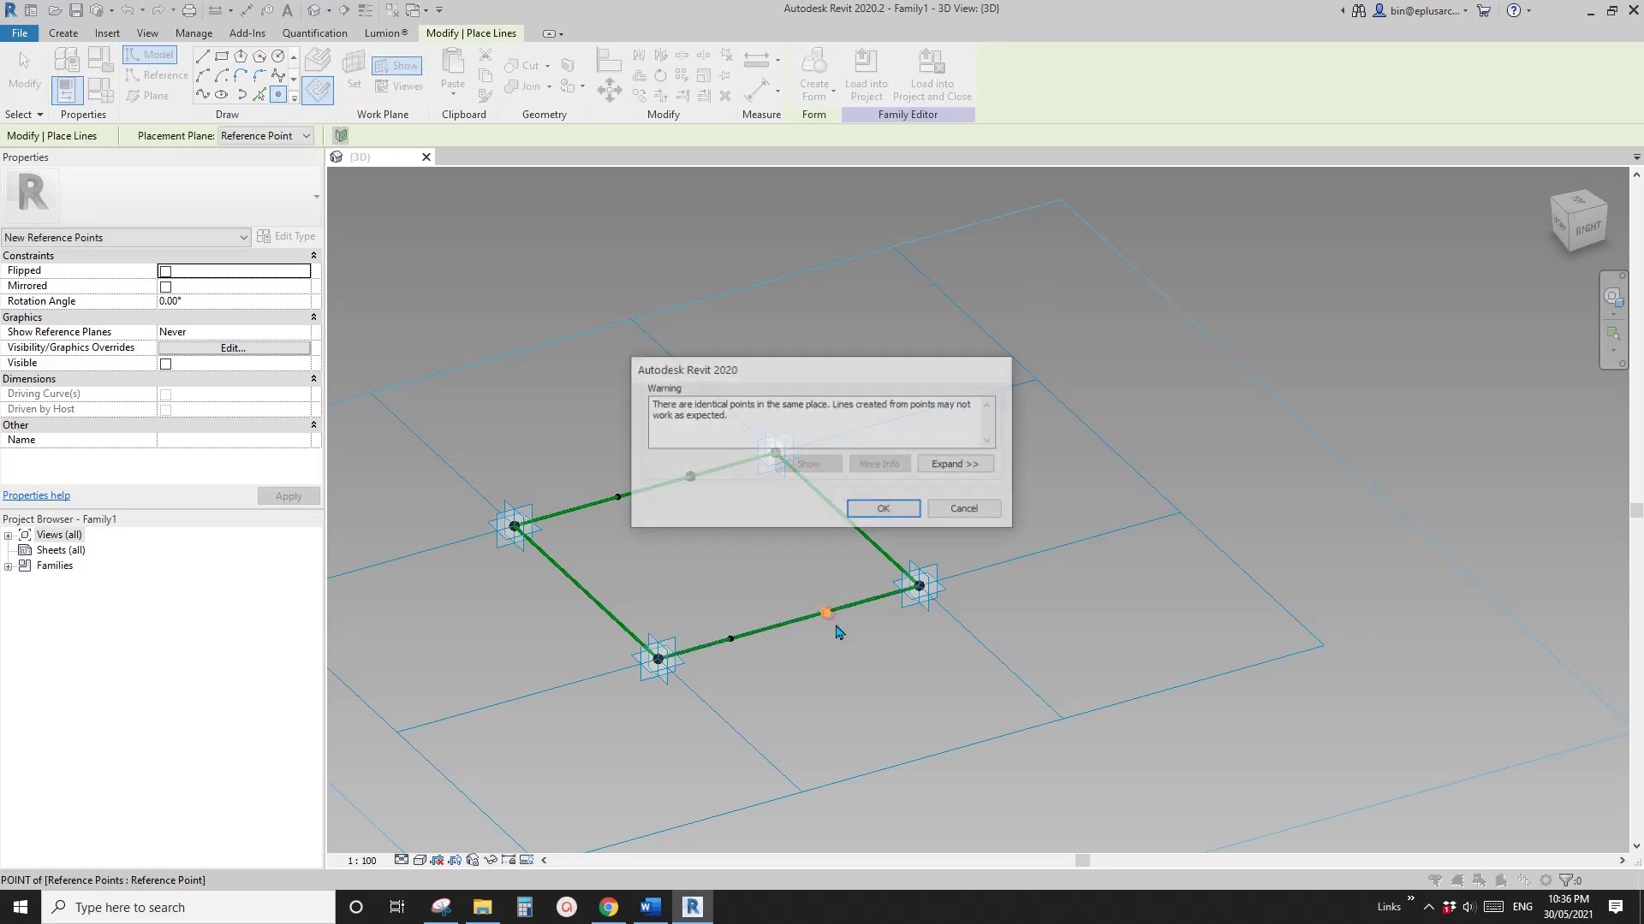
left_click(883, 507)
Raise the two new reference points above the panel, the back one by about 557 mm and the front one by about 487 mm
middle_click_drag(724, 514, 676, 463, "shift")
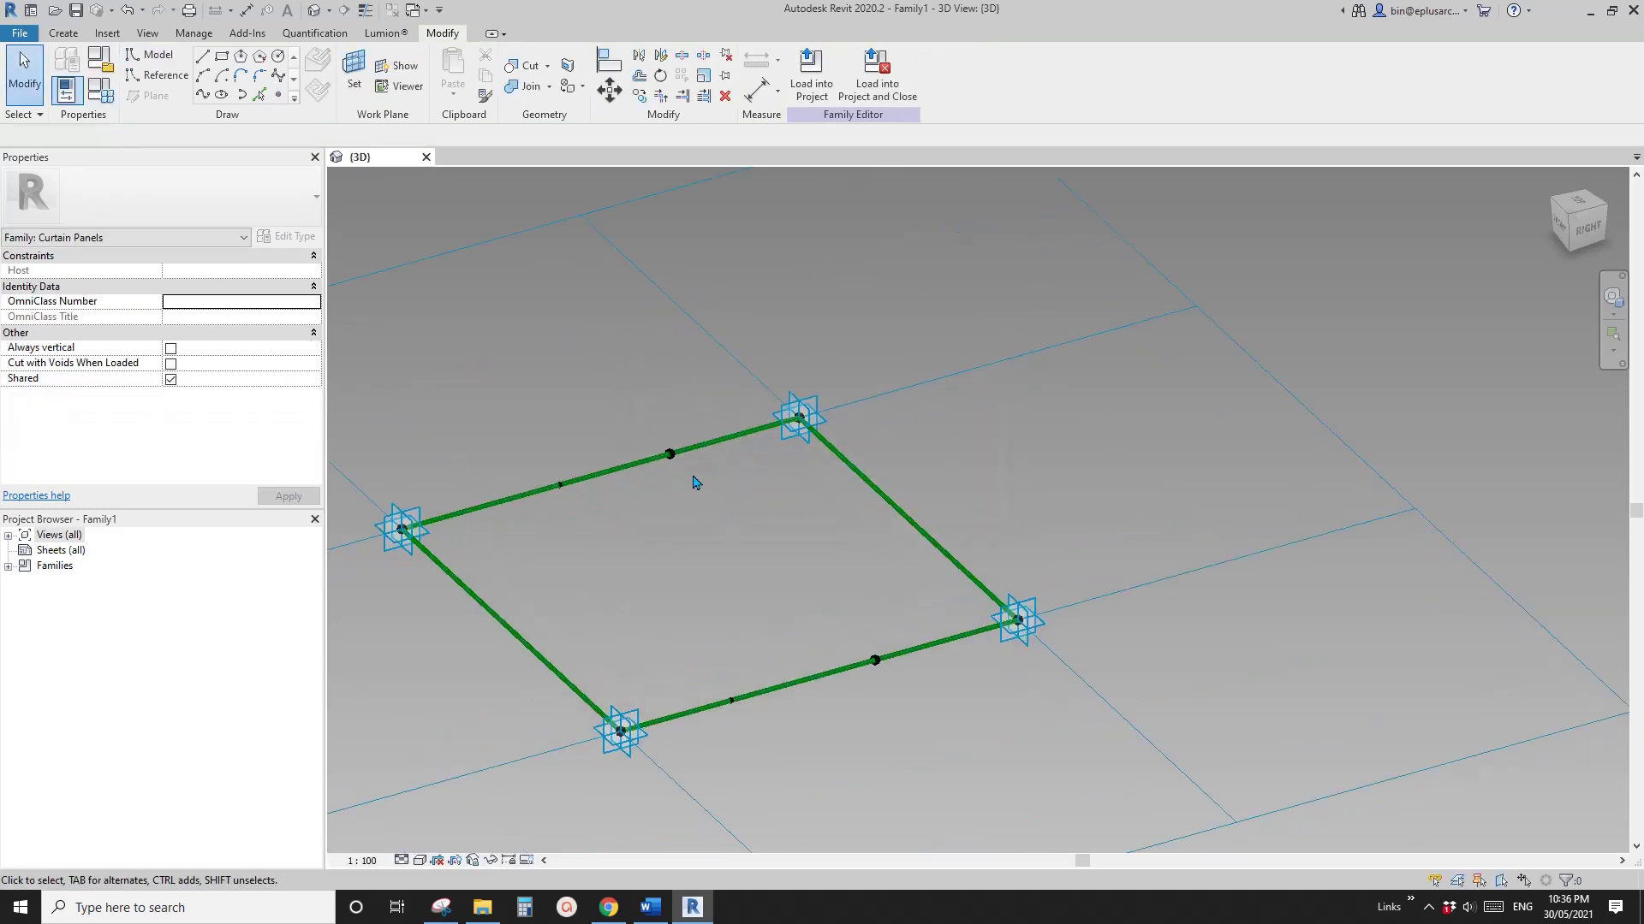
left_click(671, 454)
left_click_drag(673, 420, 670, 374)
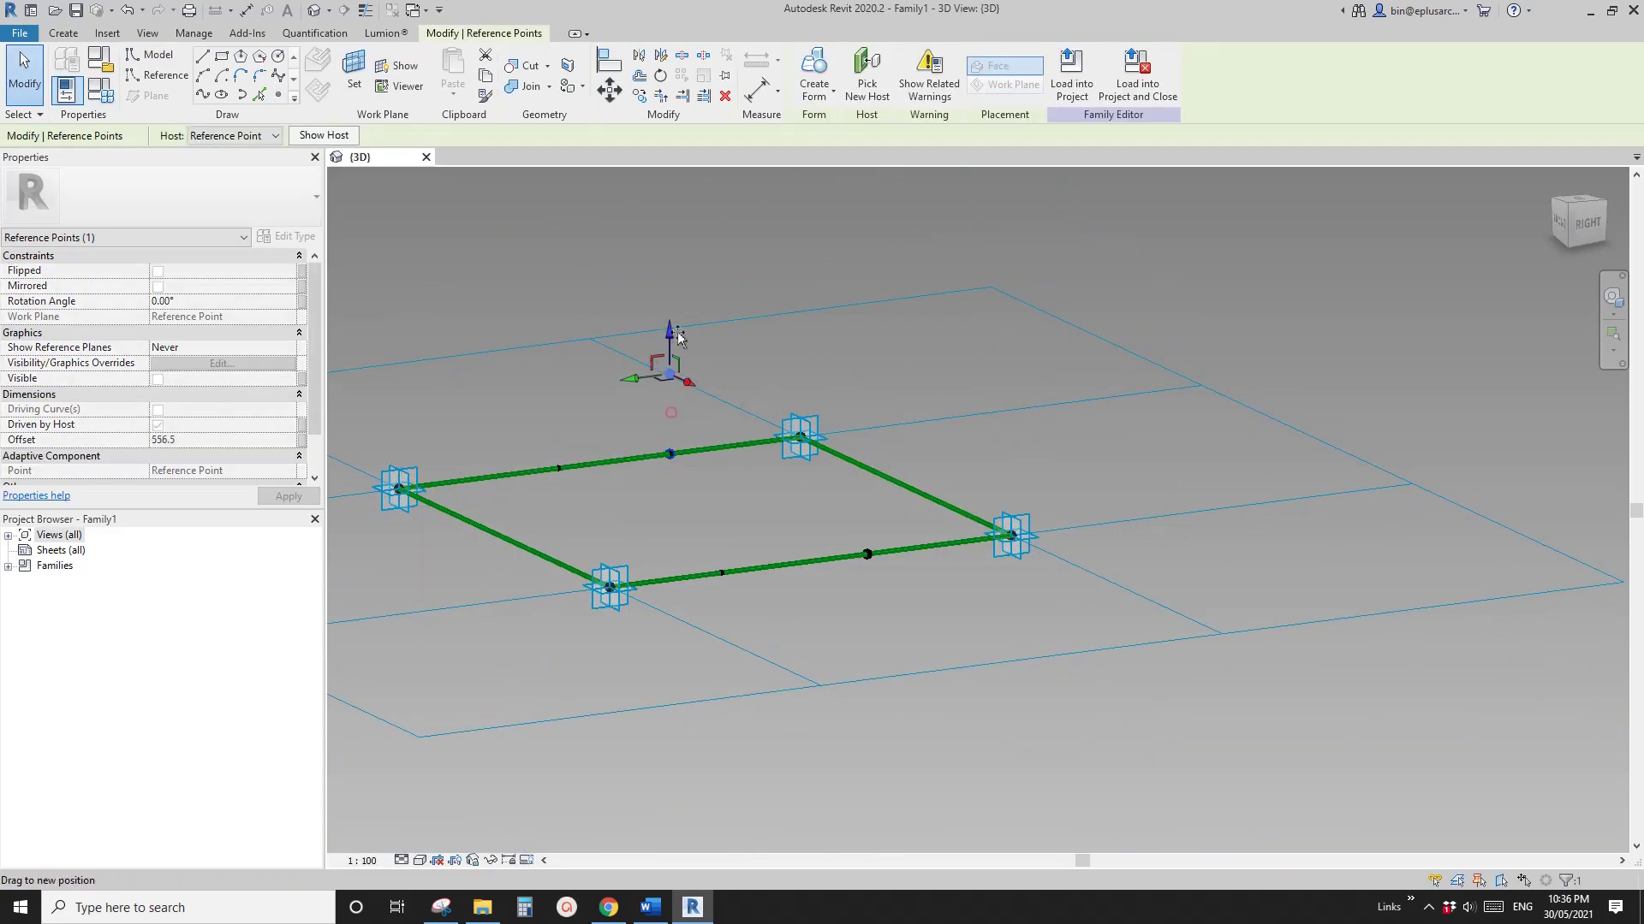
left_click(867, 553)
left_click_drag(872, 511, 871, 467)
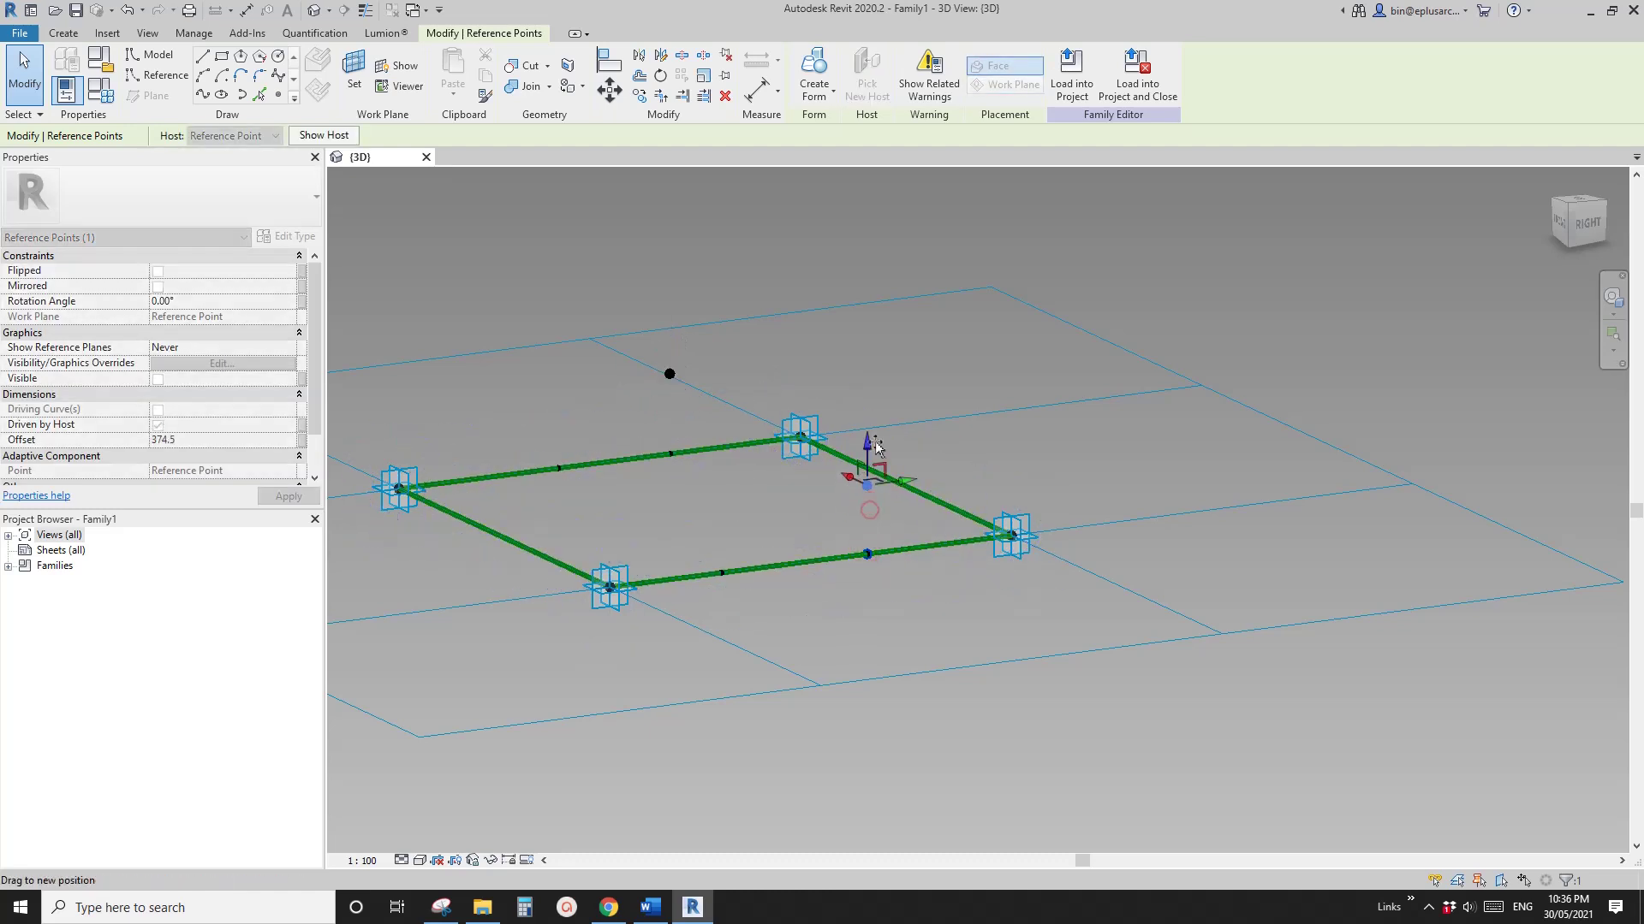
middle_click_drag(870, 466, 754, 575, "shift")
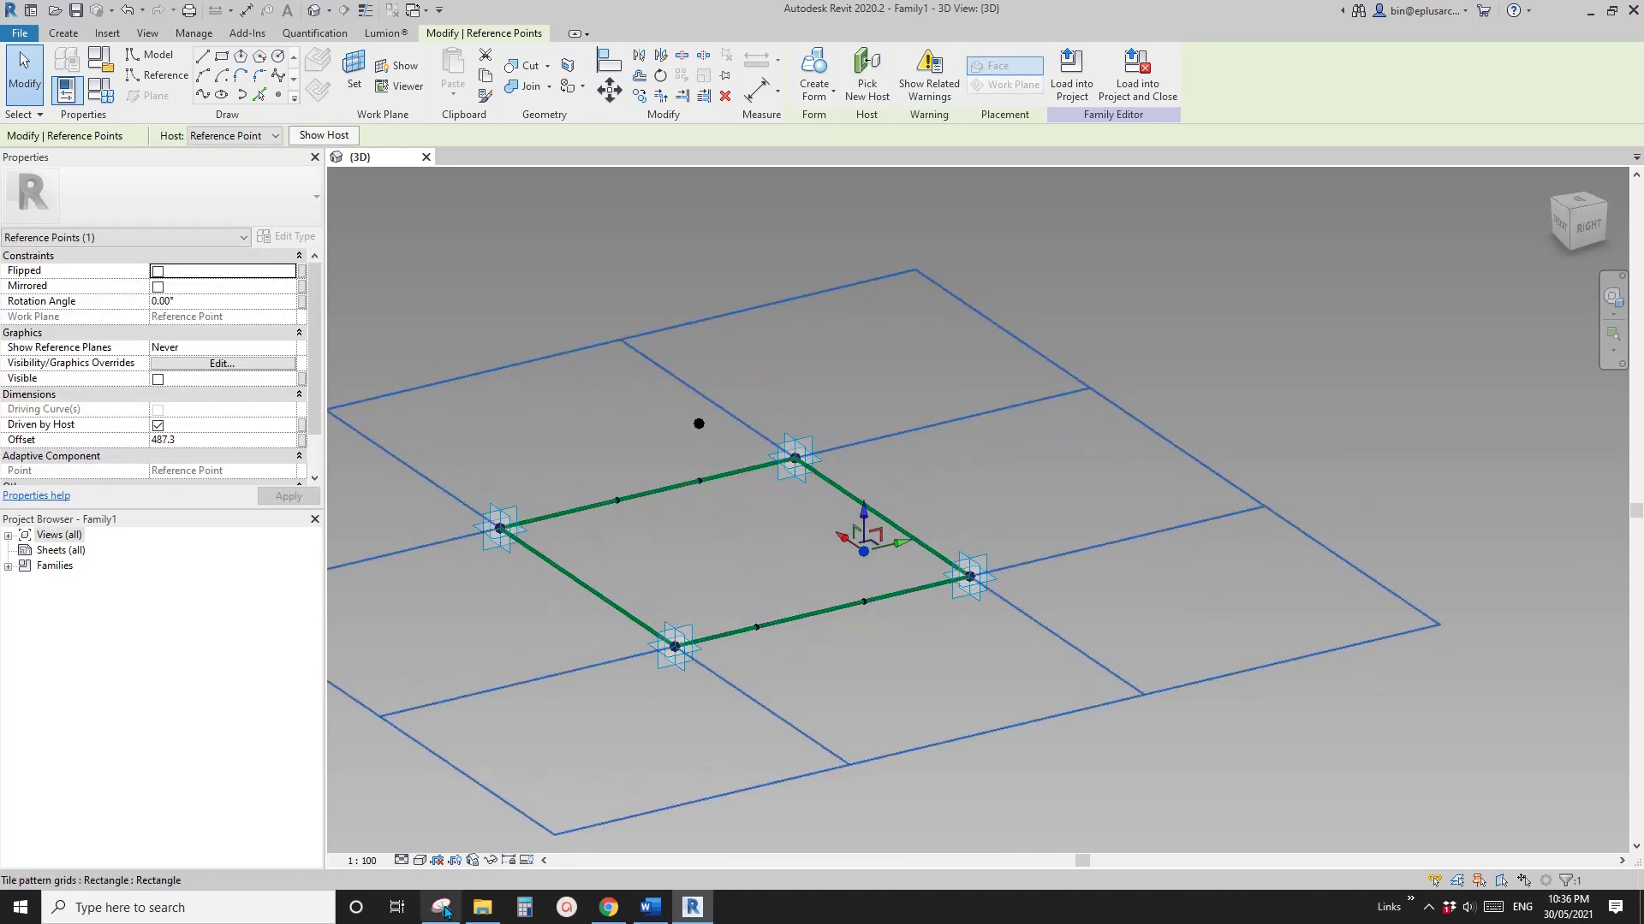
Capture the panel view with Snipping Tool and sketch the folded panel's outline through the raised points in magenta pen
left_click(441, 908)
left_click(346, 161)
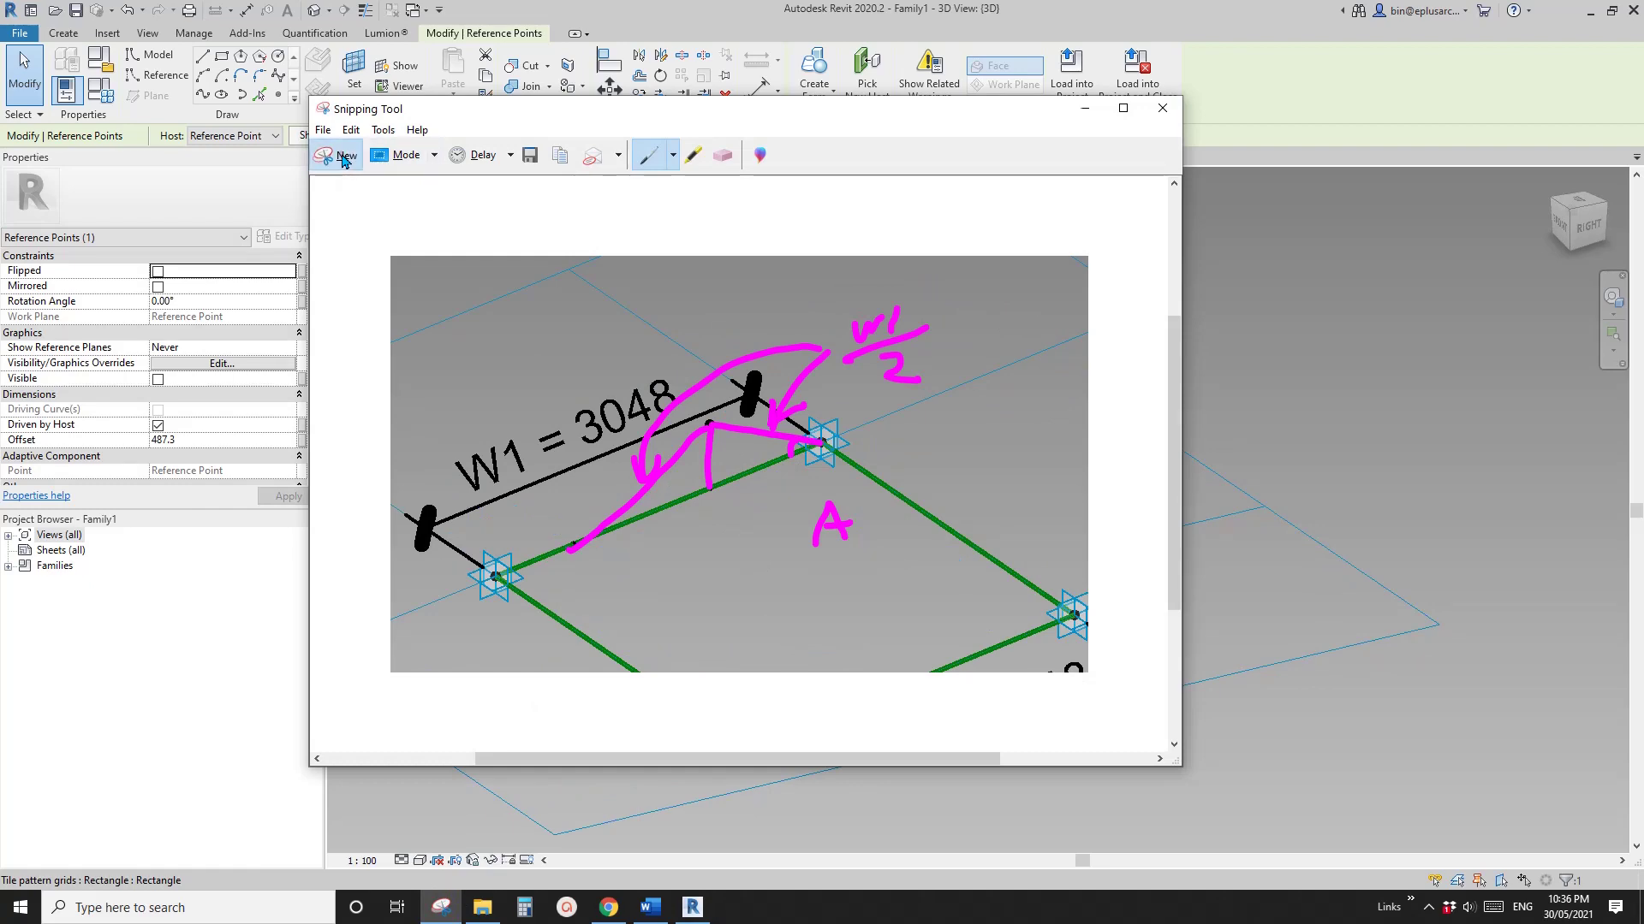
left_click_drag(458, 265, 1013, 643)
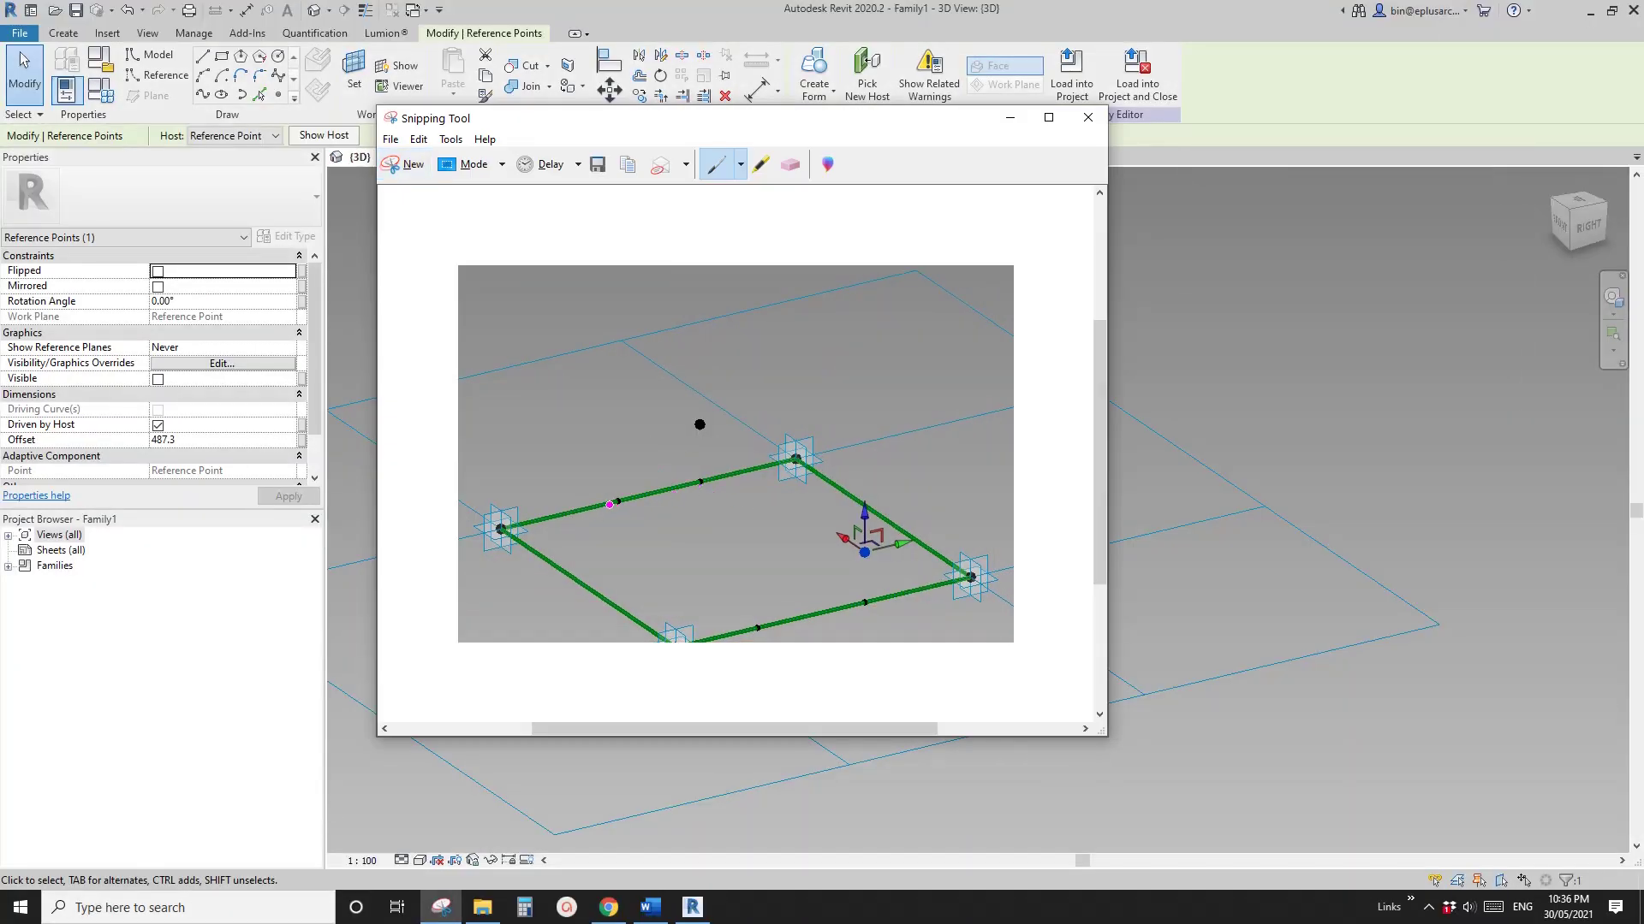
left_click_drag(626, 489, 679, 435)
mouse_move(738, 459)
left_mouse_down()
mouse_move(818, 519)
mouse_move(776, 615)
mouse_move(648, 547)
left_mouse_up()
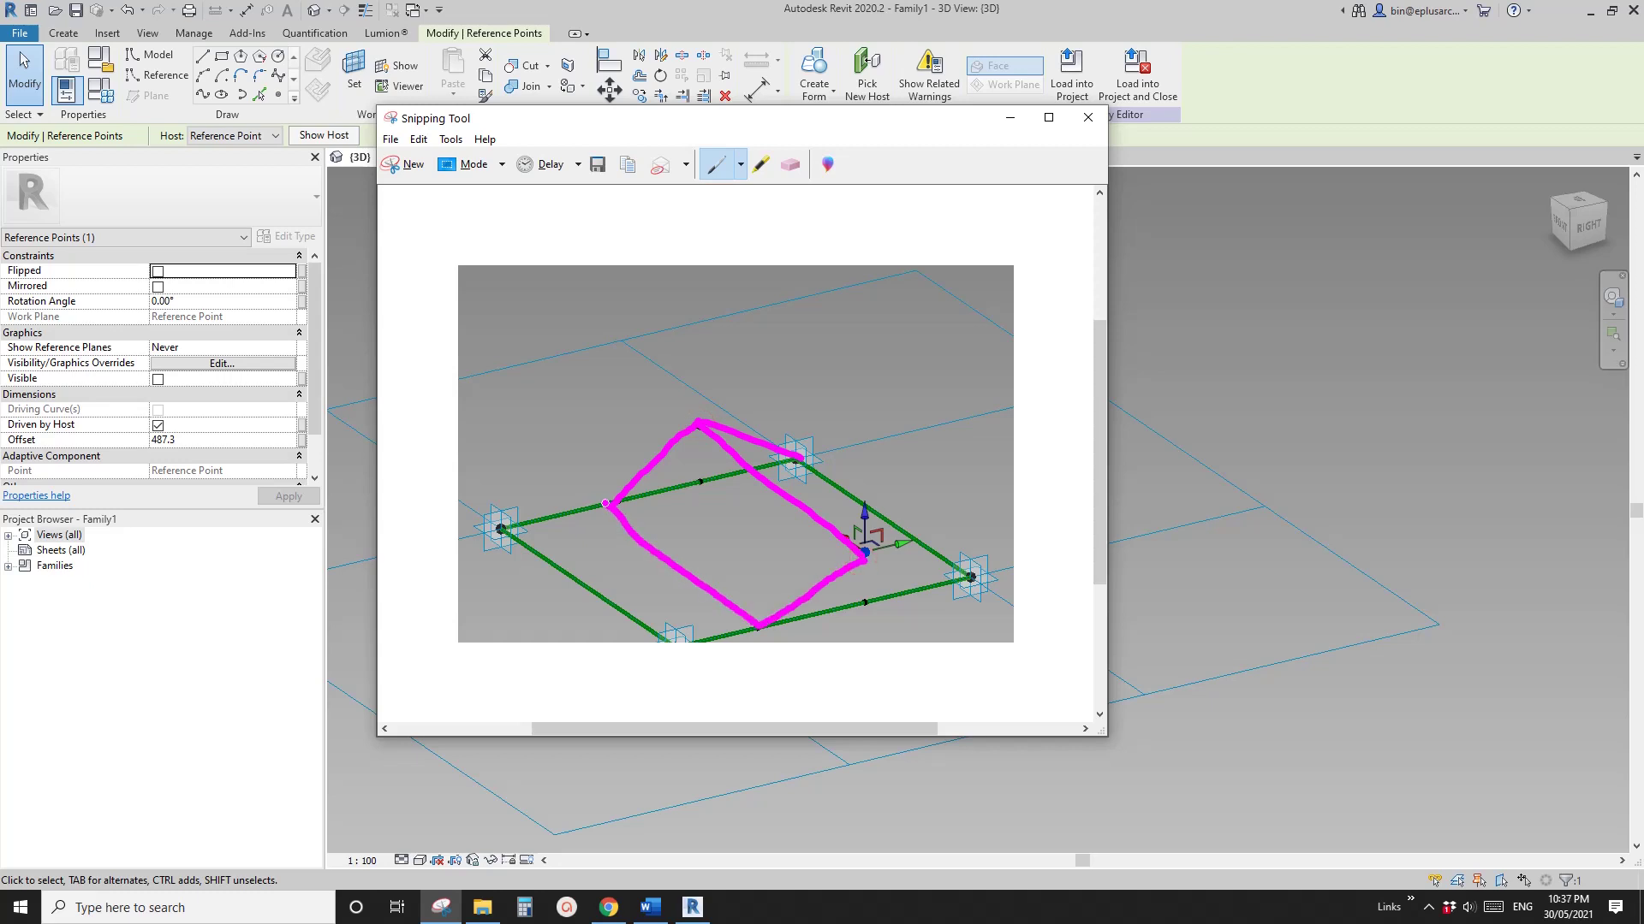
mouse_move(809, 469)
left_mouse_down()
mouse_move(965, 576)
mouse_move(892, 565)
left_mouse_up()
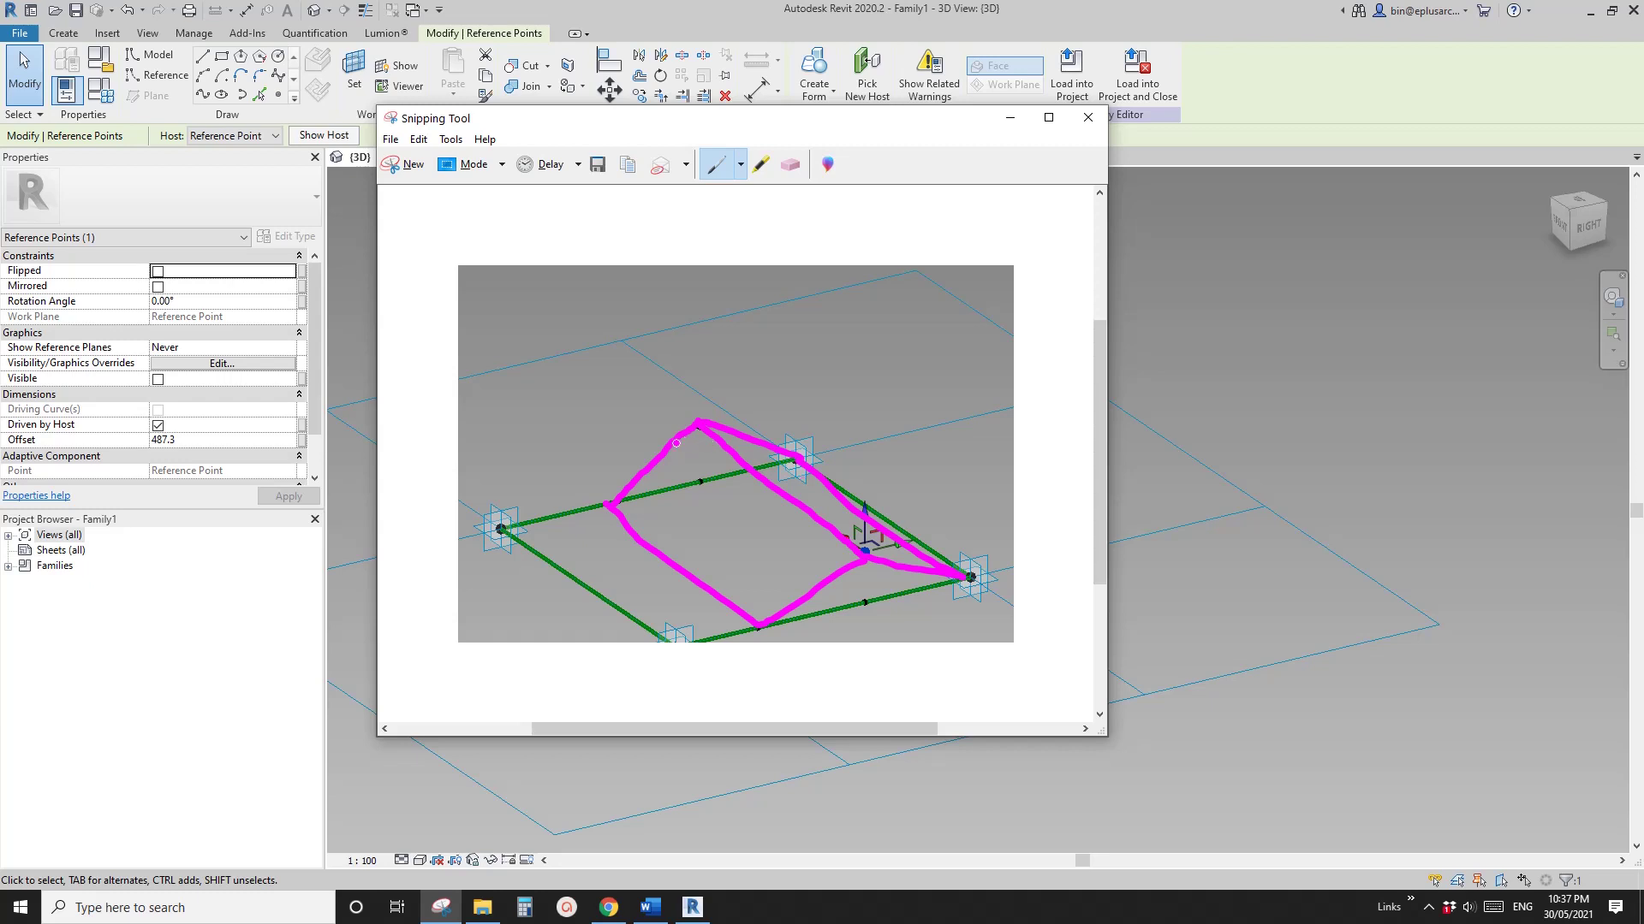
Erase the folded outline from the snip, and sketch a right triangle under the back raised point with a brace labelled W1 across the back line
left_click(789, 165)
mouse_move(921, 504)
left_mouse_down()
mouse_move(933, 521)
mouse_move(811, 574)
left_mouse_up()
left_click(721, 165)
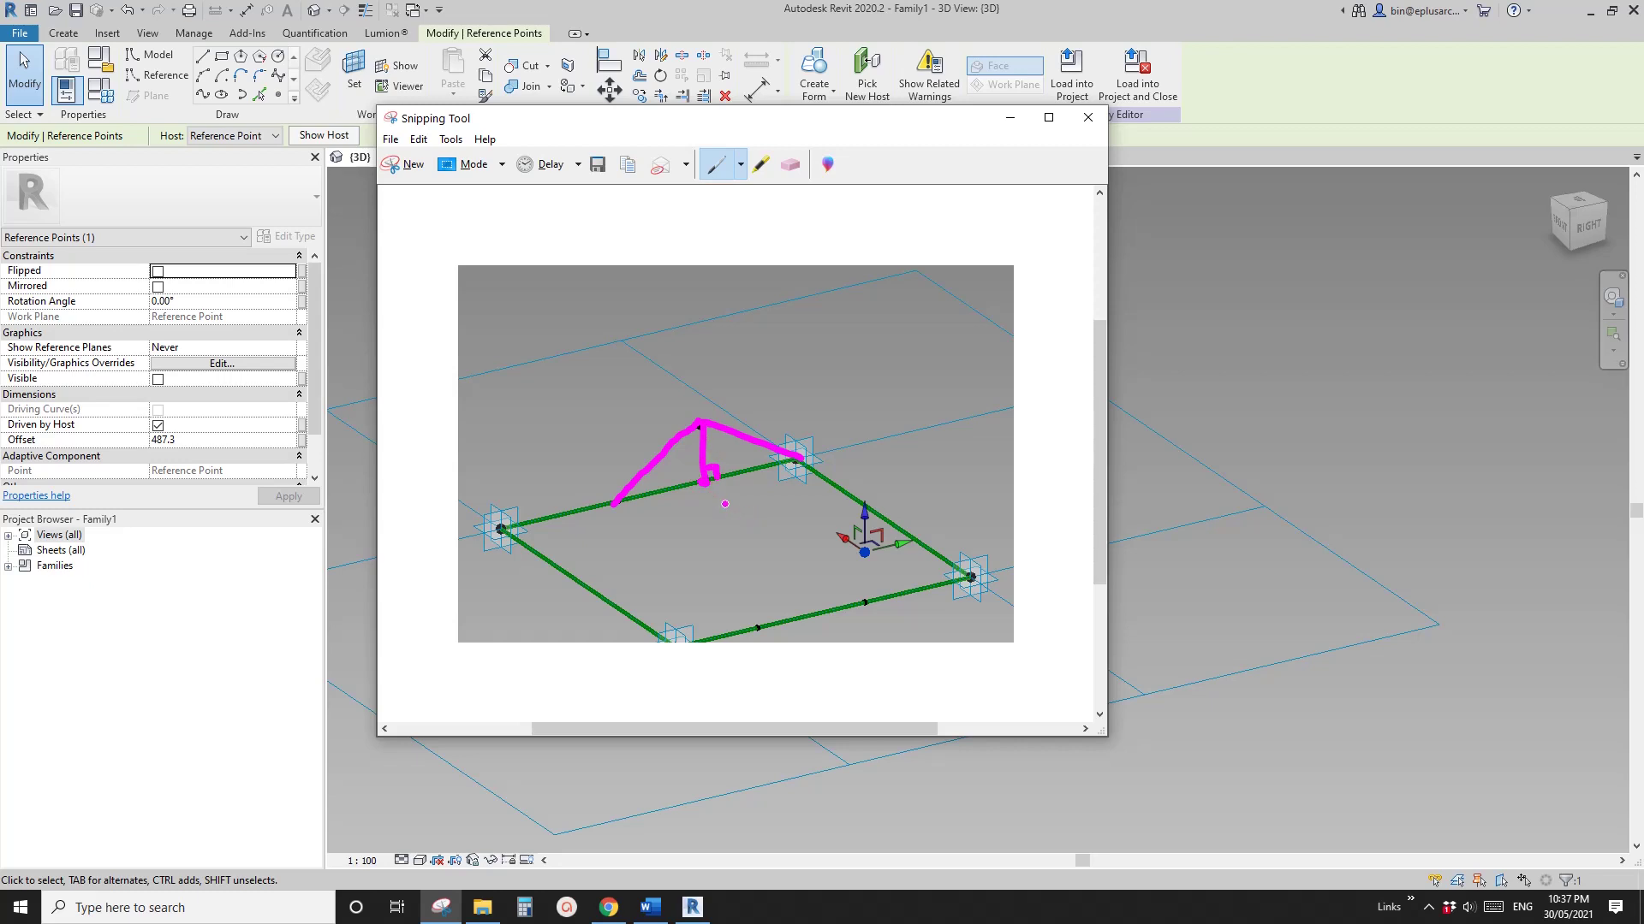
left_click_drag(754, 469, 794, 462)
mouse_move(499, 515)
left_mouse_down()
mouse_move(531, 419)
mouse_move(638, 357)
mouse_move(737, 358)
left_mouse_up()
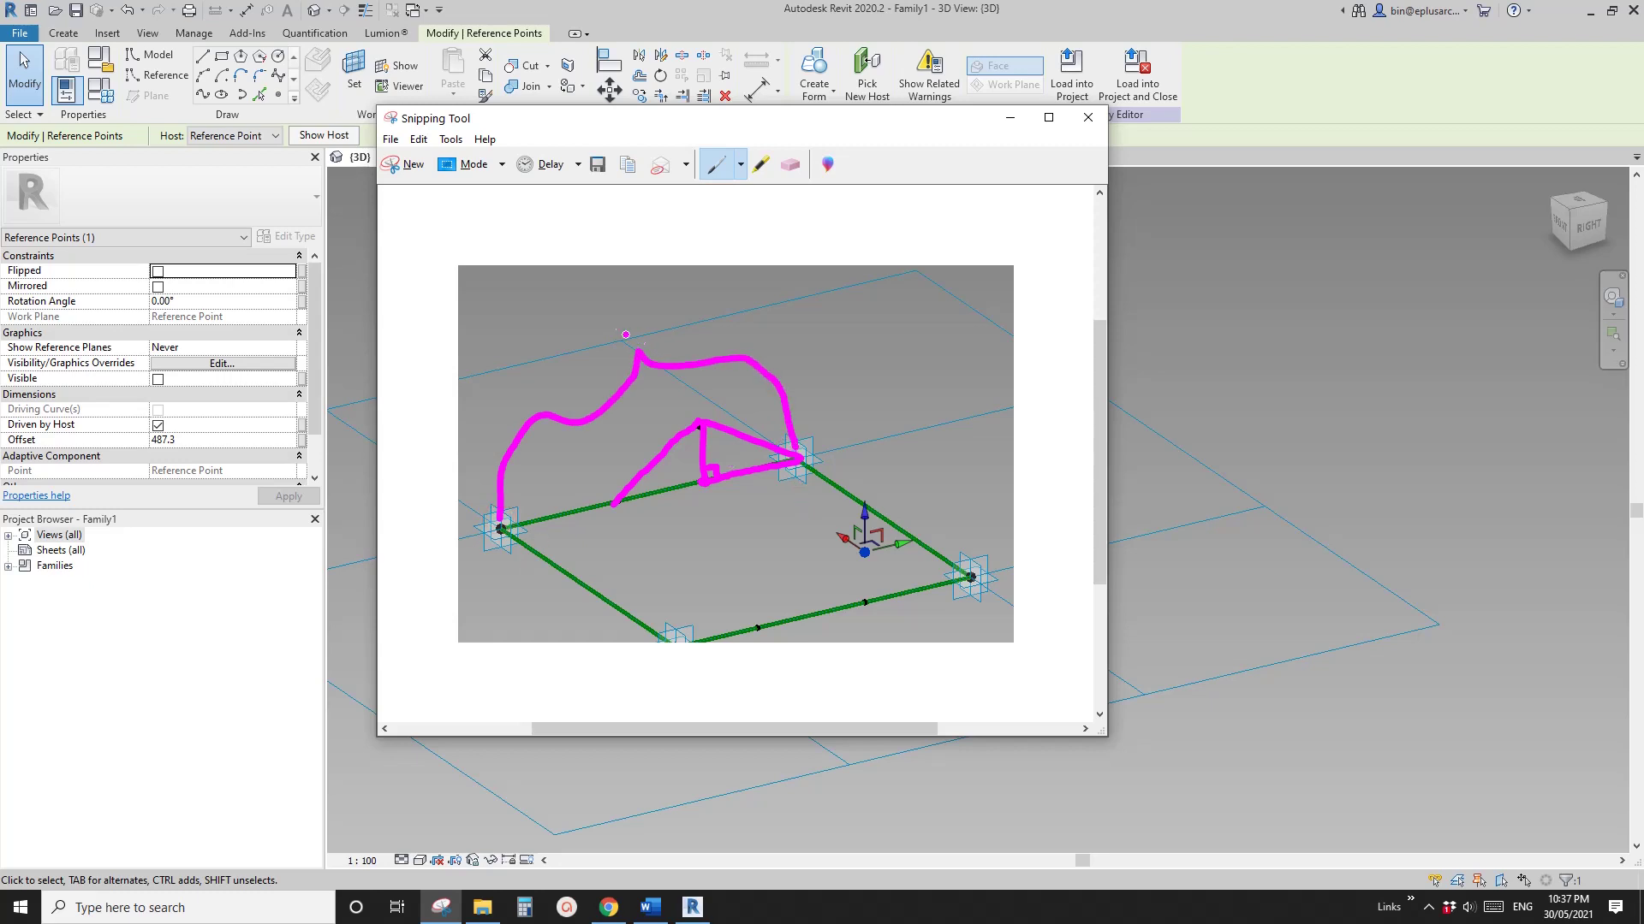
left_click_drag(598, 303, 620, 305)
Back in Revit, set the work plane on the back reference line and place an aligned dimension between its two corner adaptive points
left_click(1358, 433)
scroll(1116, 406, "down", 2)
mouse_move(882, 531)
middle_mouse_down("shift")
mouse_move(860, 544)
mouse_move(854, 524)
middle_mouse_up("shift")
scroll(854, 523, "up", 1)
middle_click_drag(790, 400, 789, 466)
left_click(353, 73)
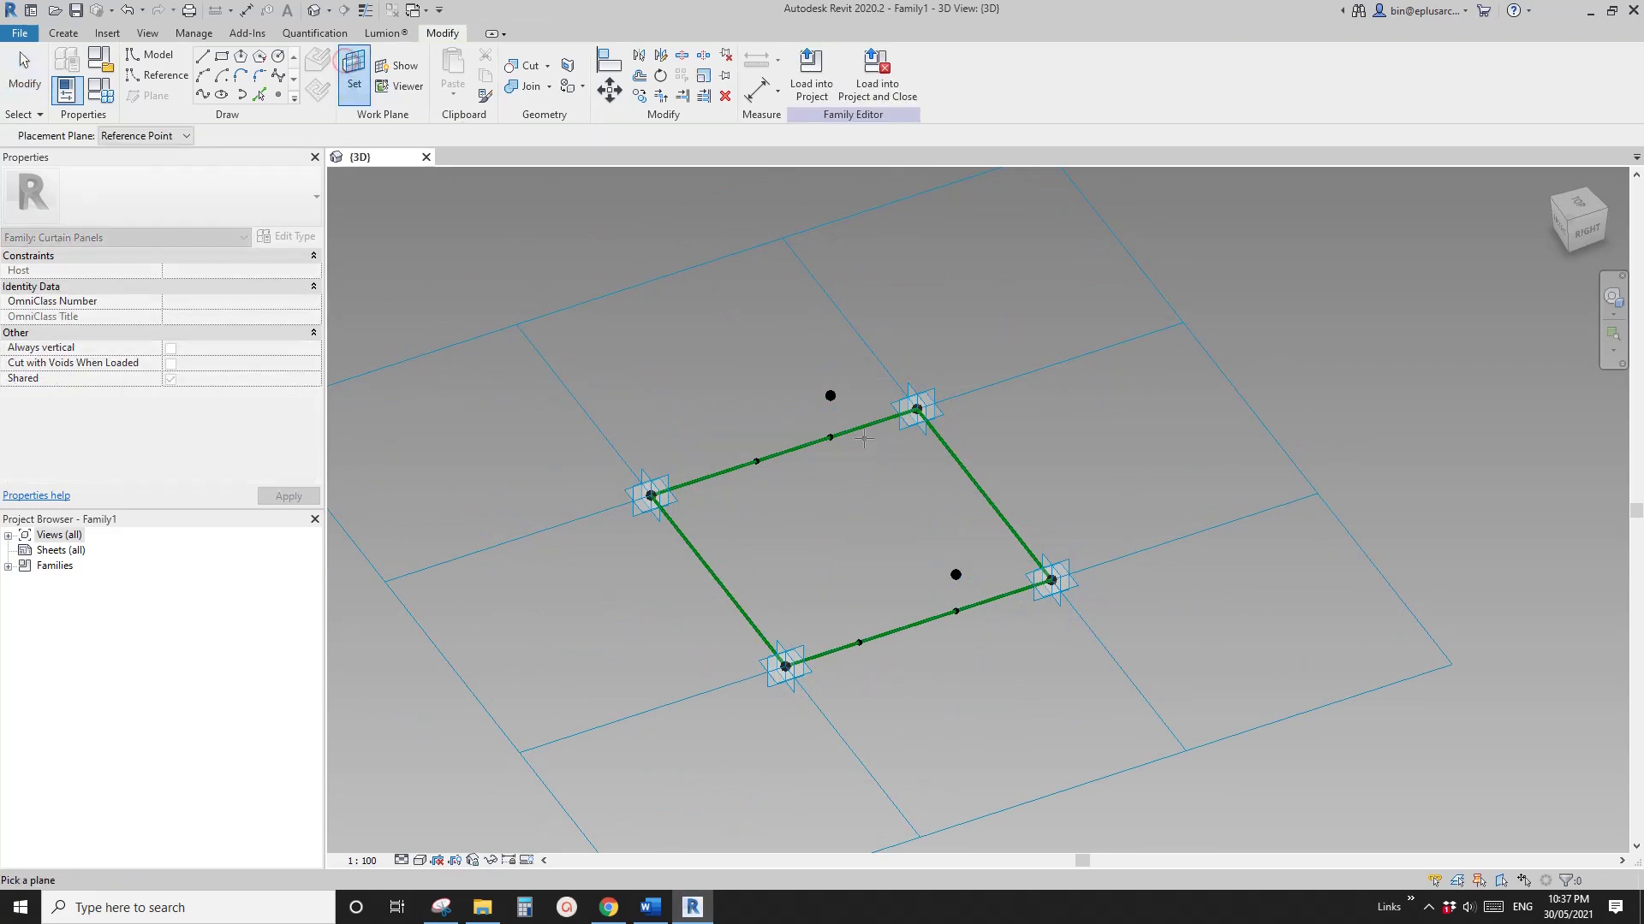
left_click(712, 485)
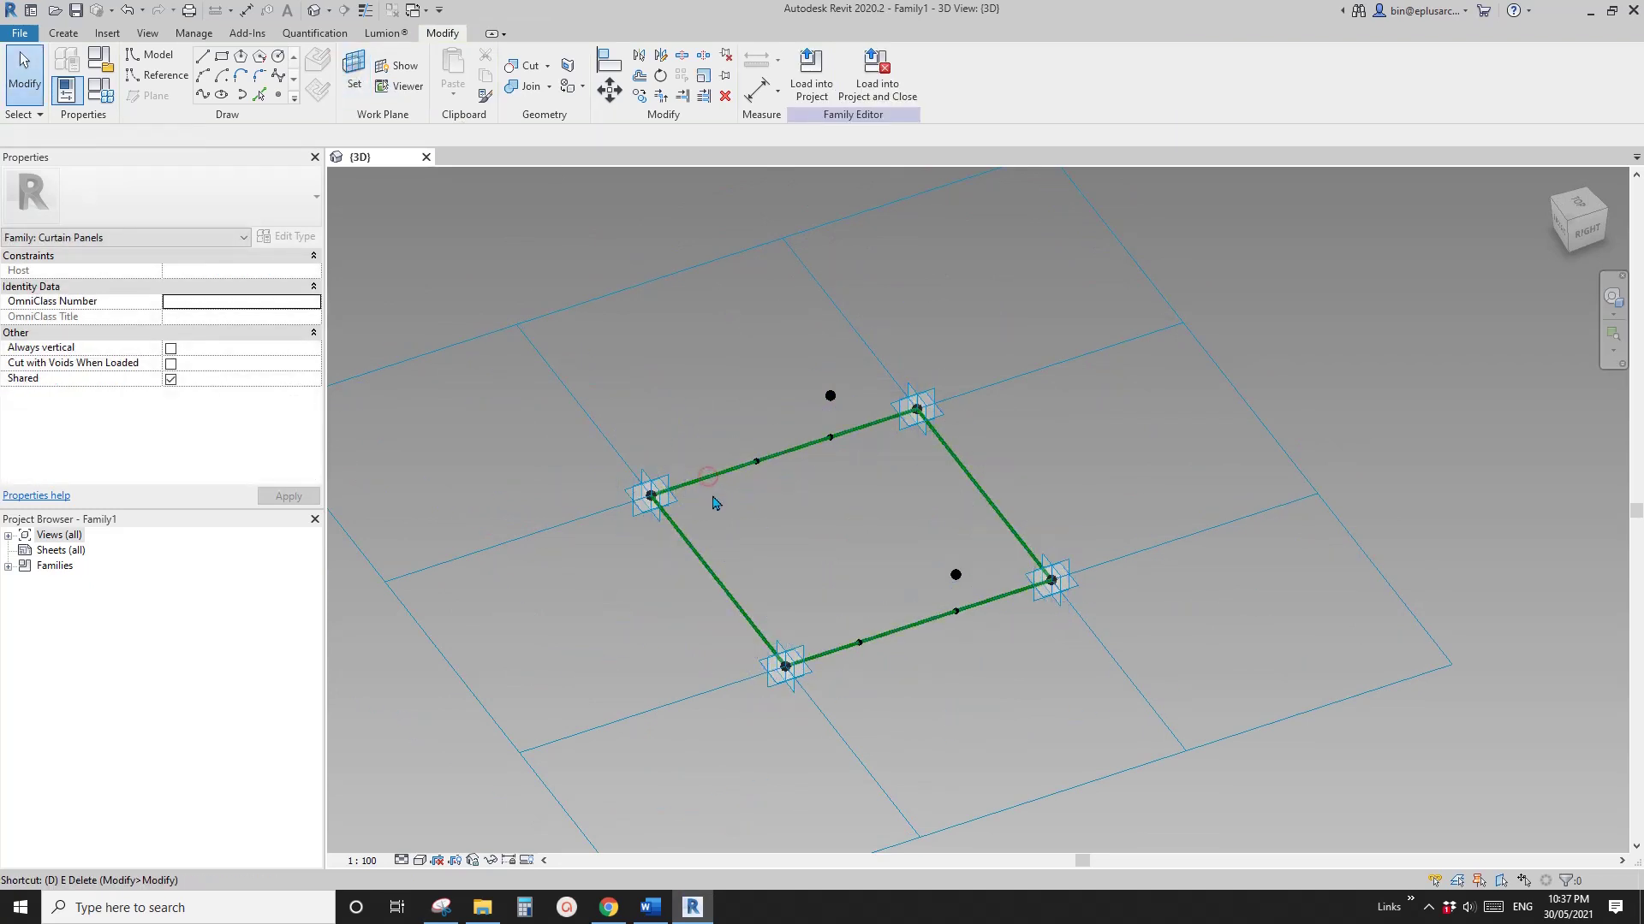
key("d")
key("i")
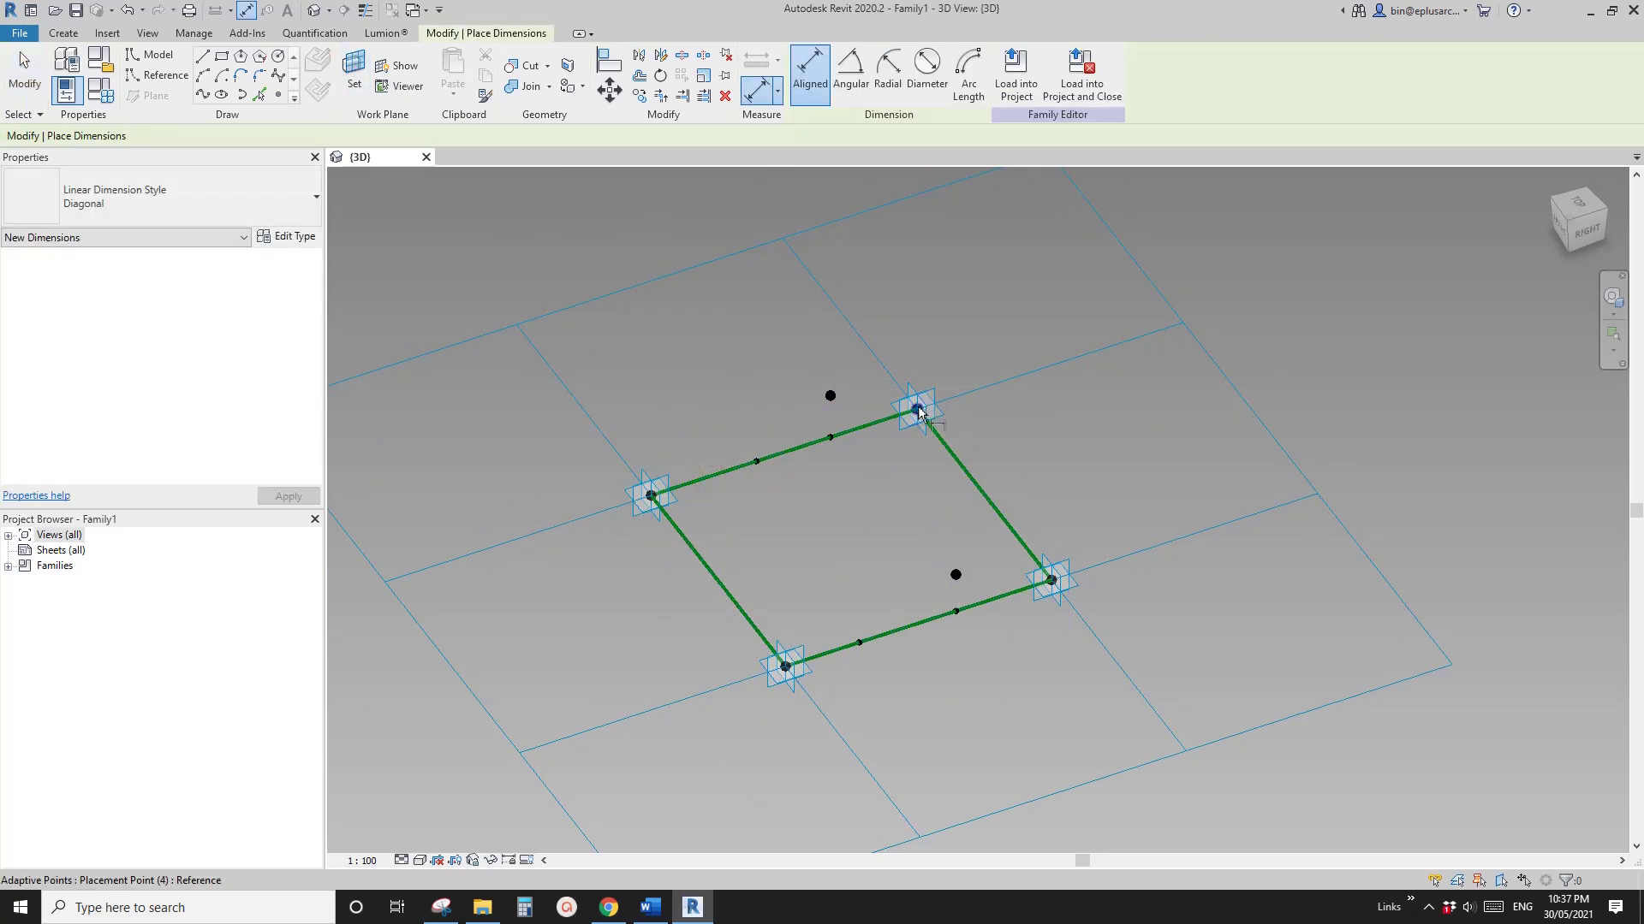
left_click(915, 414)
left_click(650, 495)
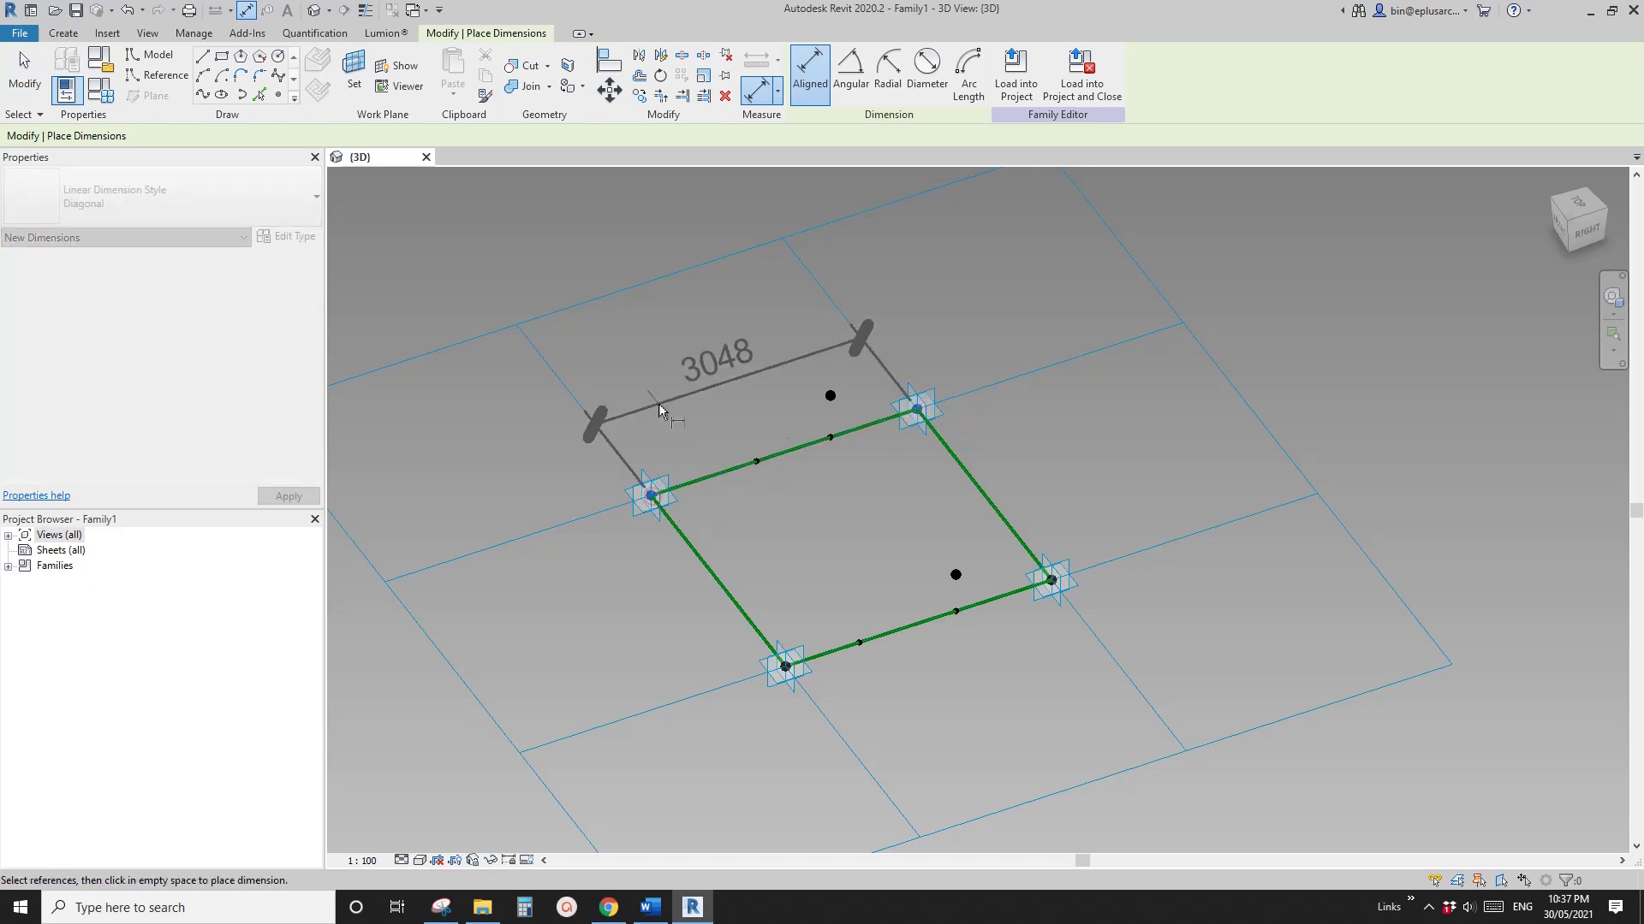
left_click(659, 406)
Set the work plane on the front reference line and place an aligned dimension between its two corner adaptive points
left_click(349, 70)
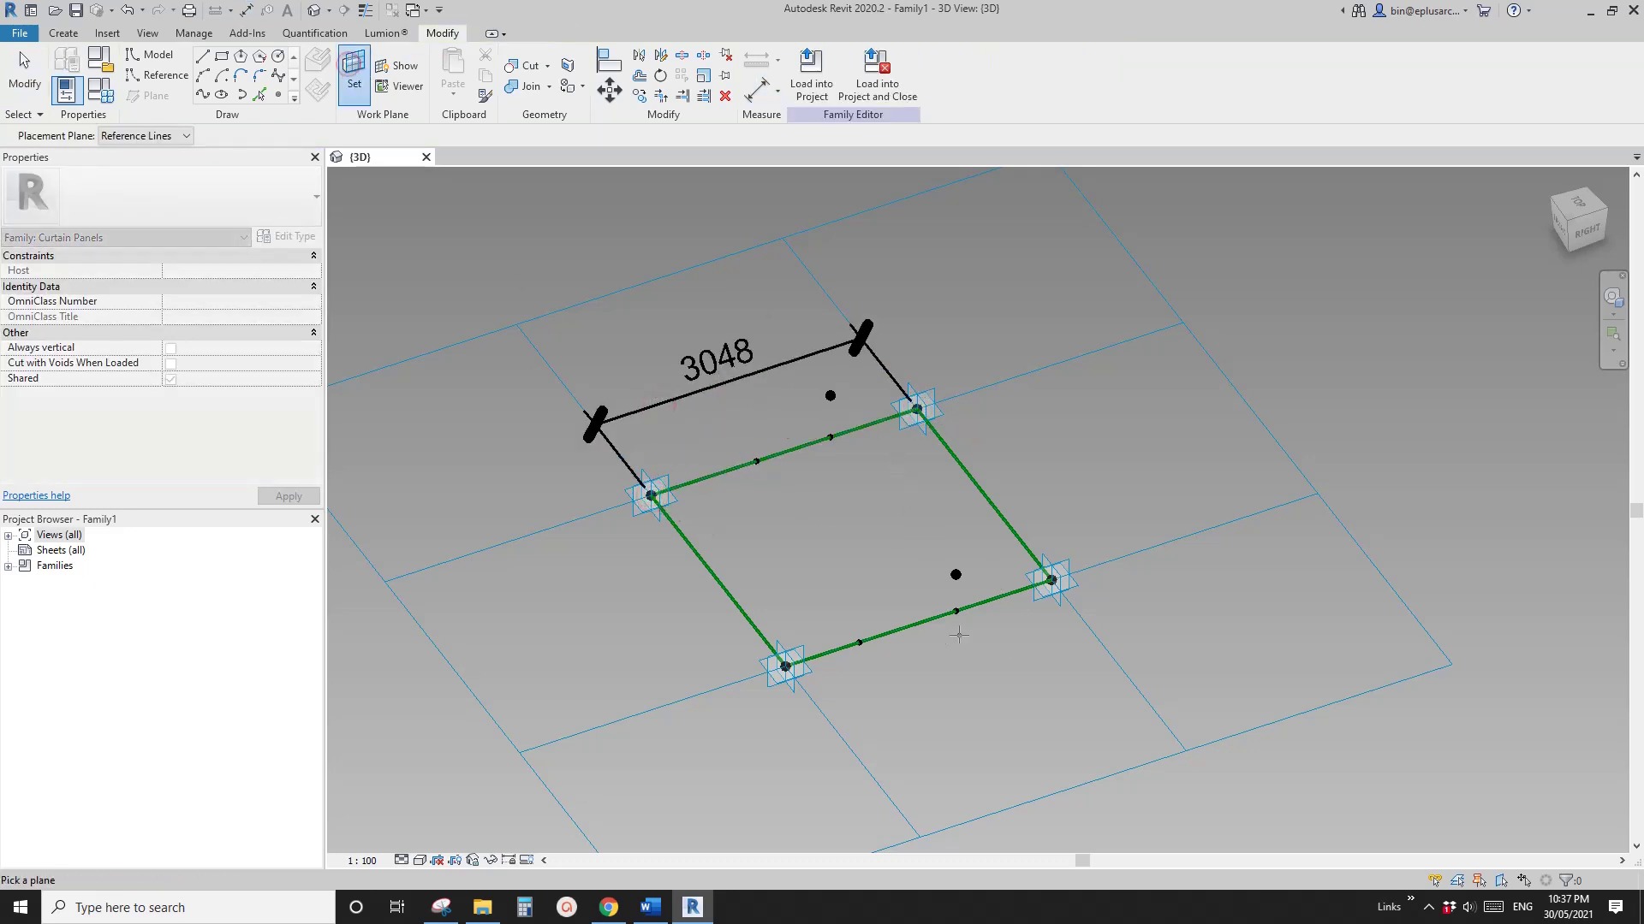
key("d")
key("i")
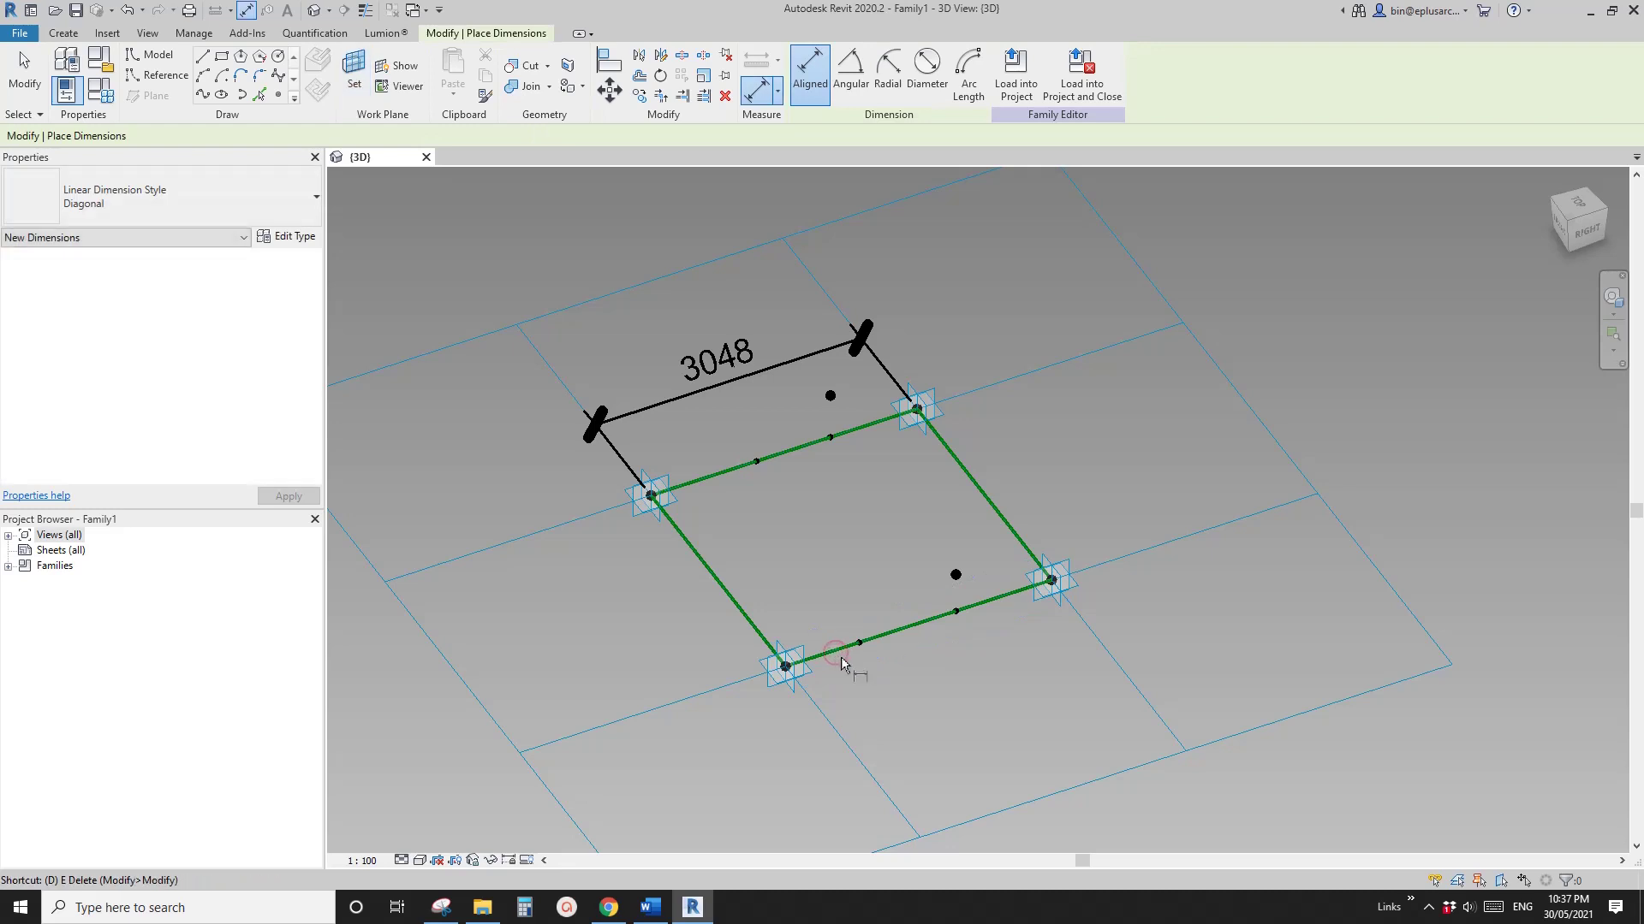
left_click(1044, 587)
left_click(783, 667)
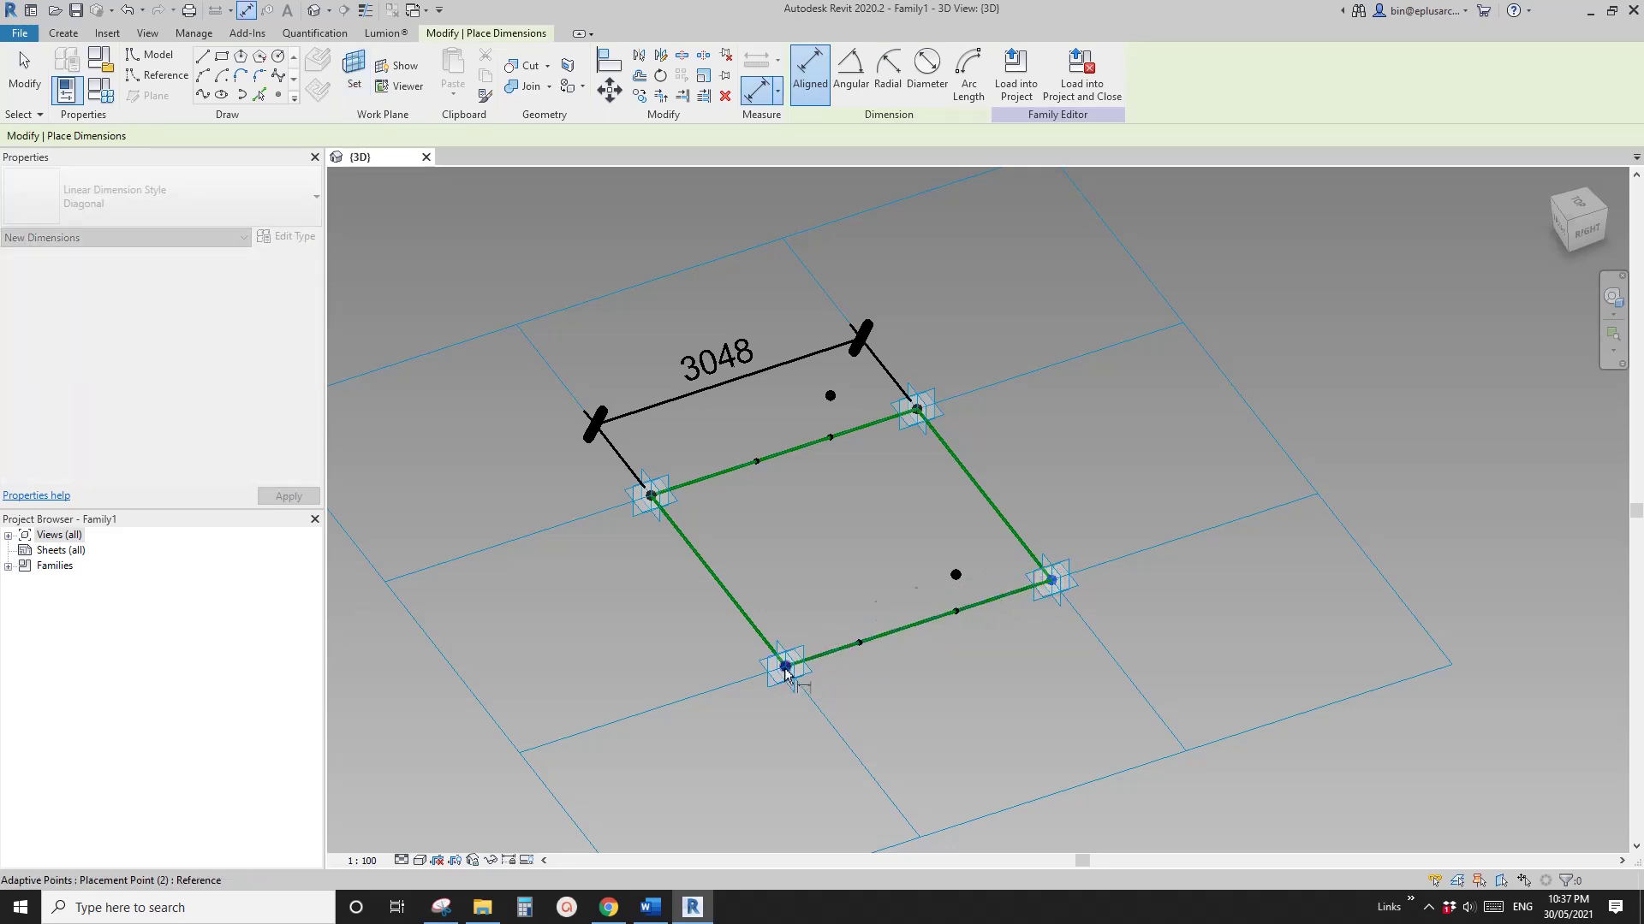
left_click(925, 675)
key("Escape")
key("Escape")
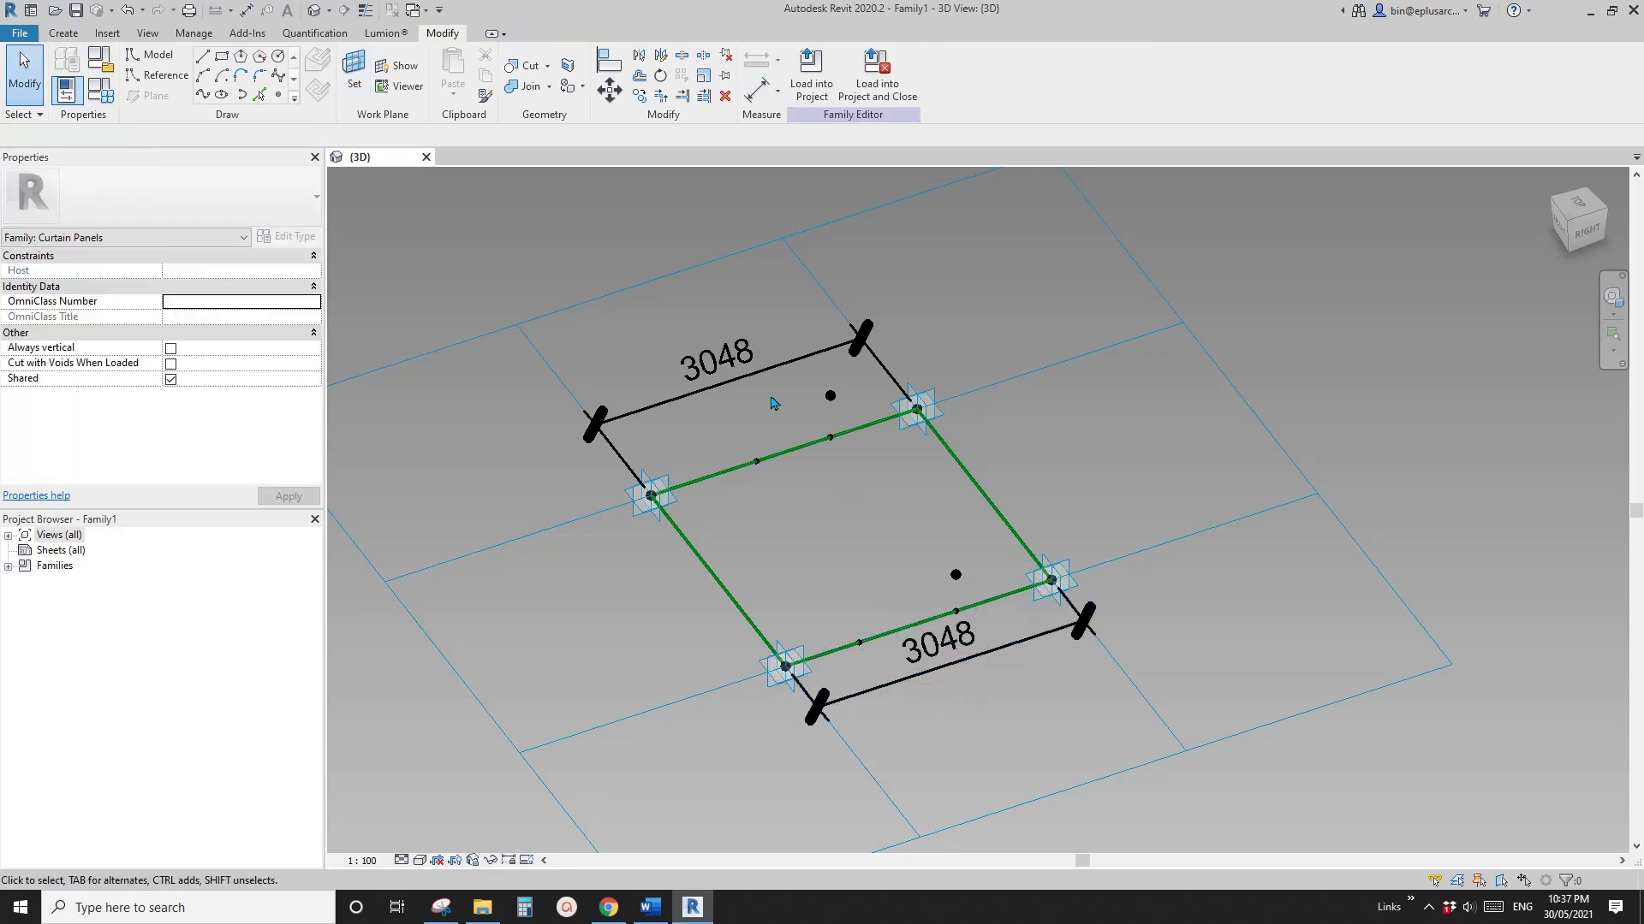
Label the back line's dimension with a new instance reporting parameter named W1
left_click(734, 366)
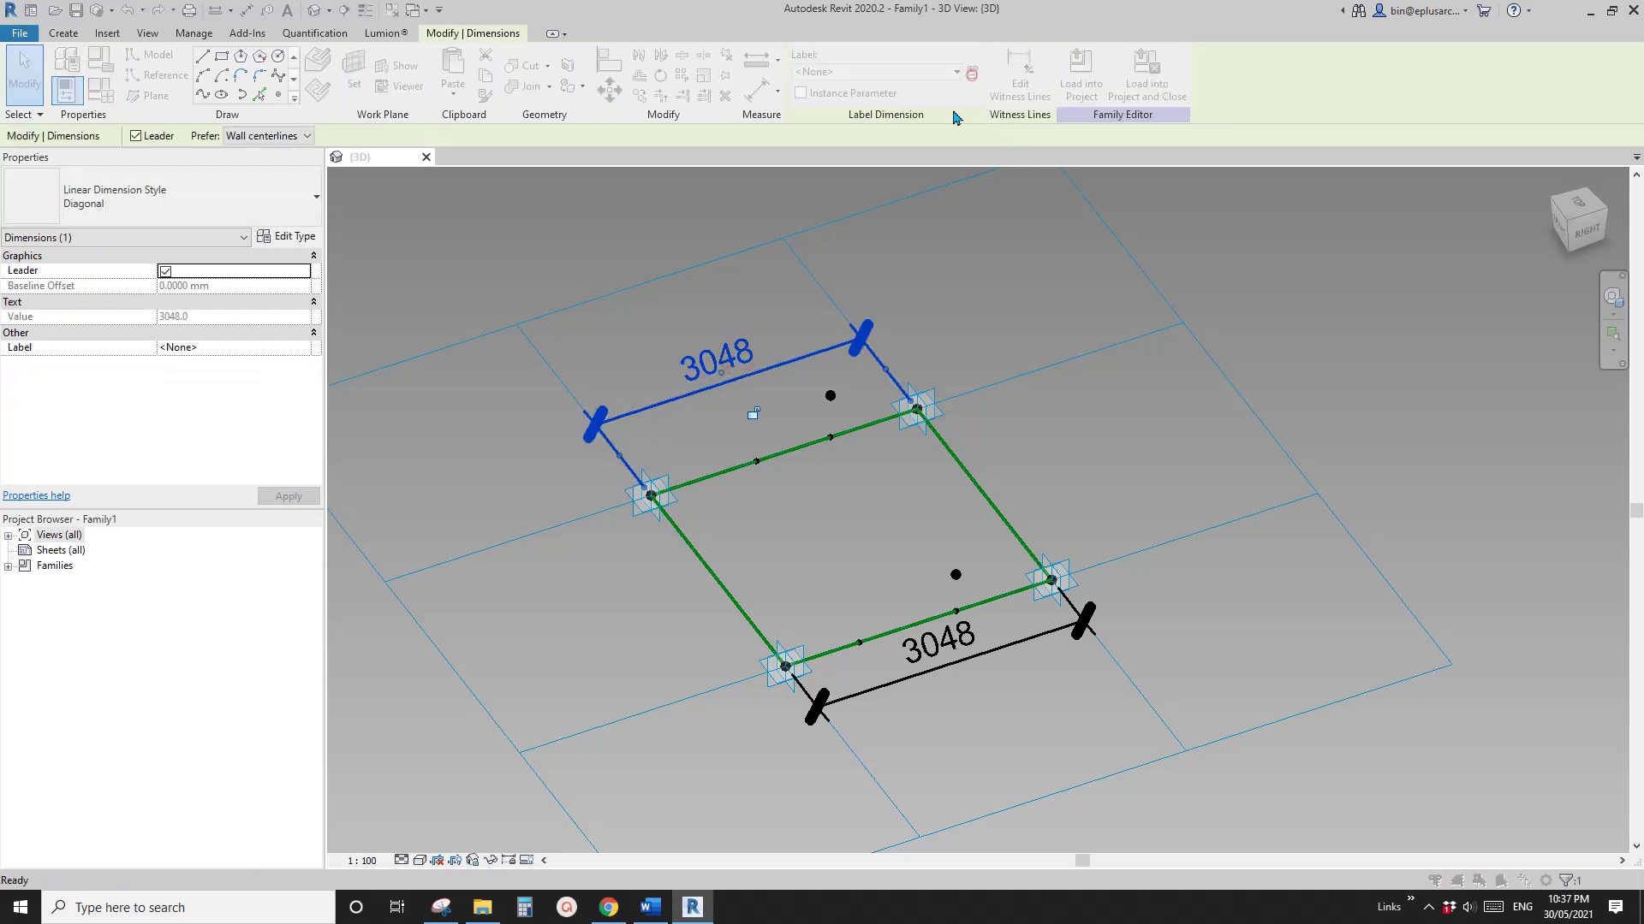
left_click(972, 73)
type("wal")
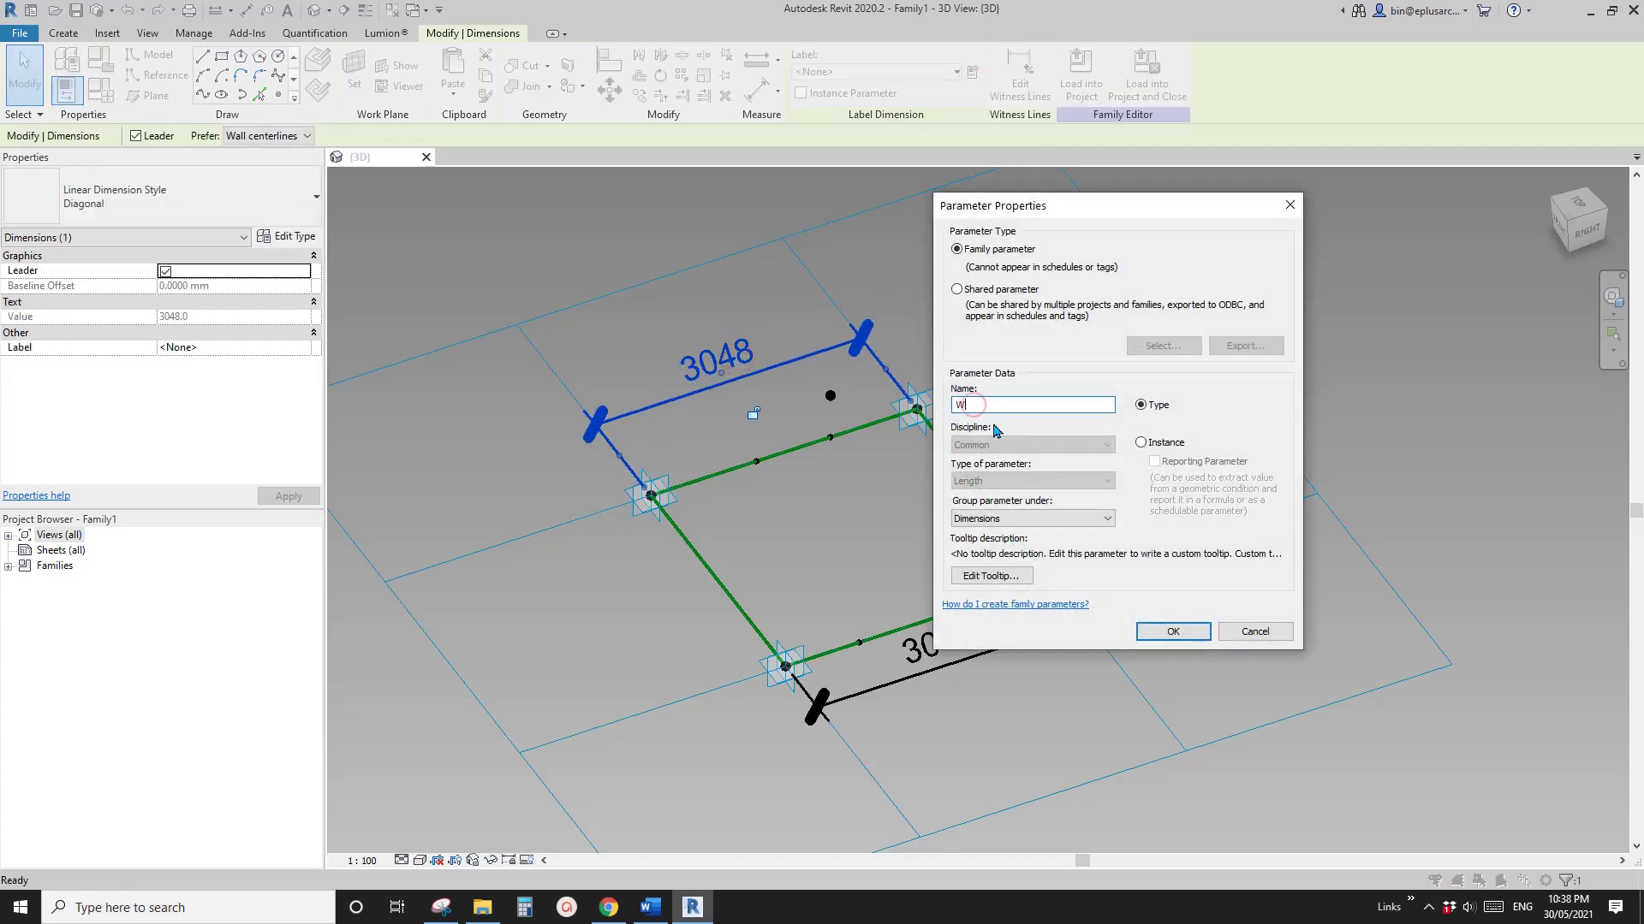
left_click(1142, 442)
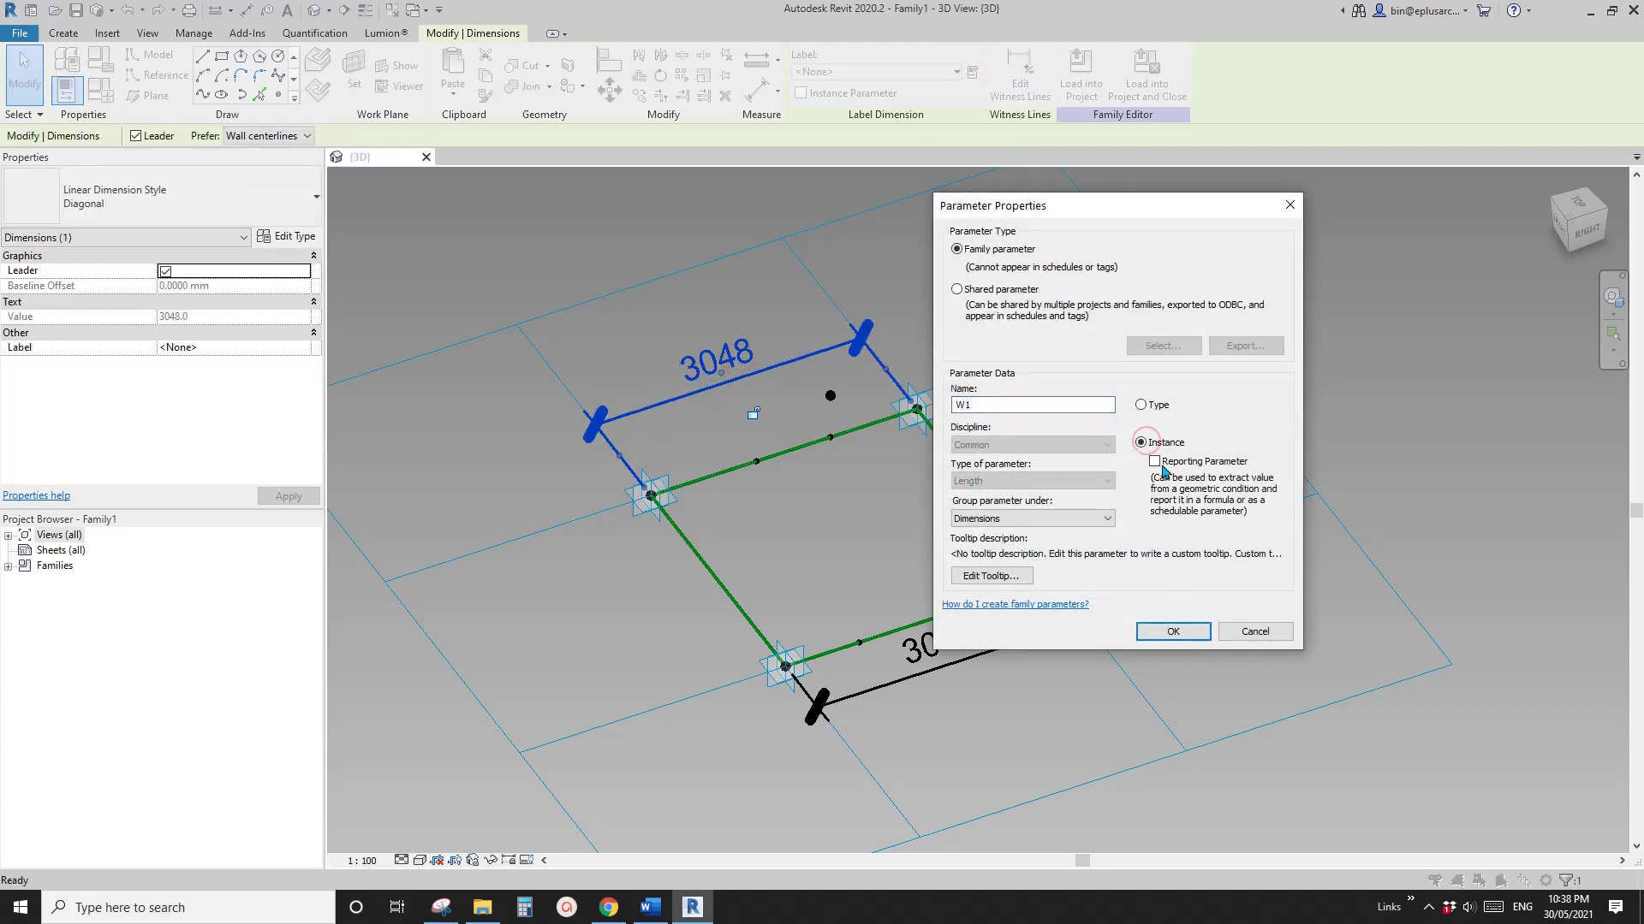
left_click(1155, 462)
left_click(1173, 633)
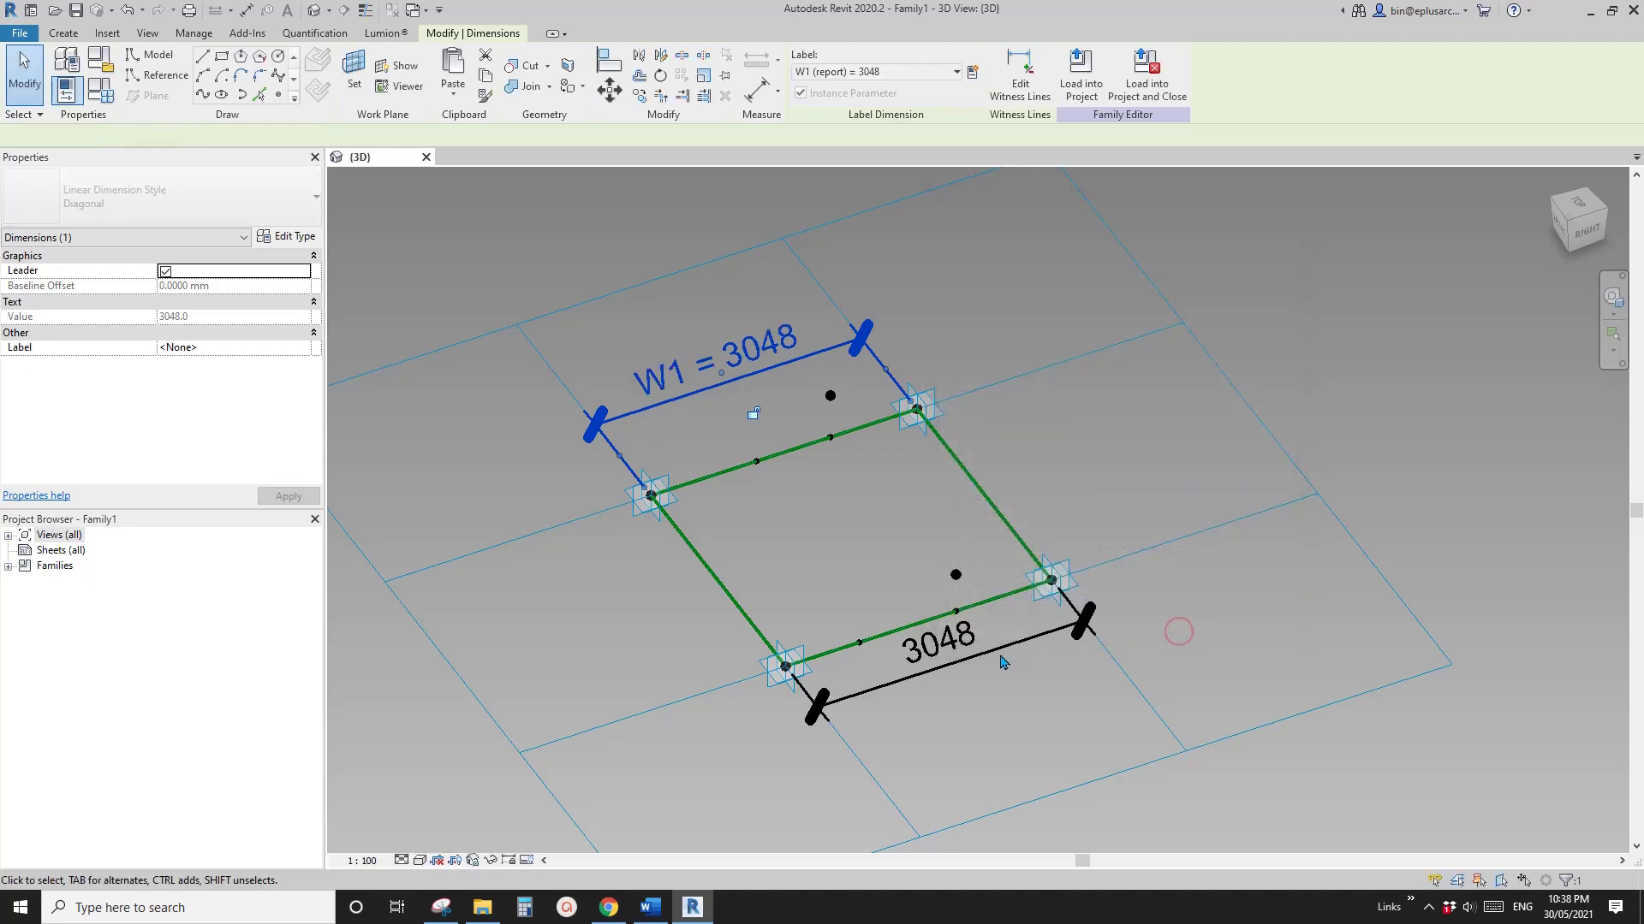
Label the front line's dimension with a new instance reporting parameter named W2
left_click(970, 654)
left_click(972, 71)
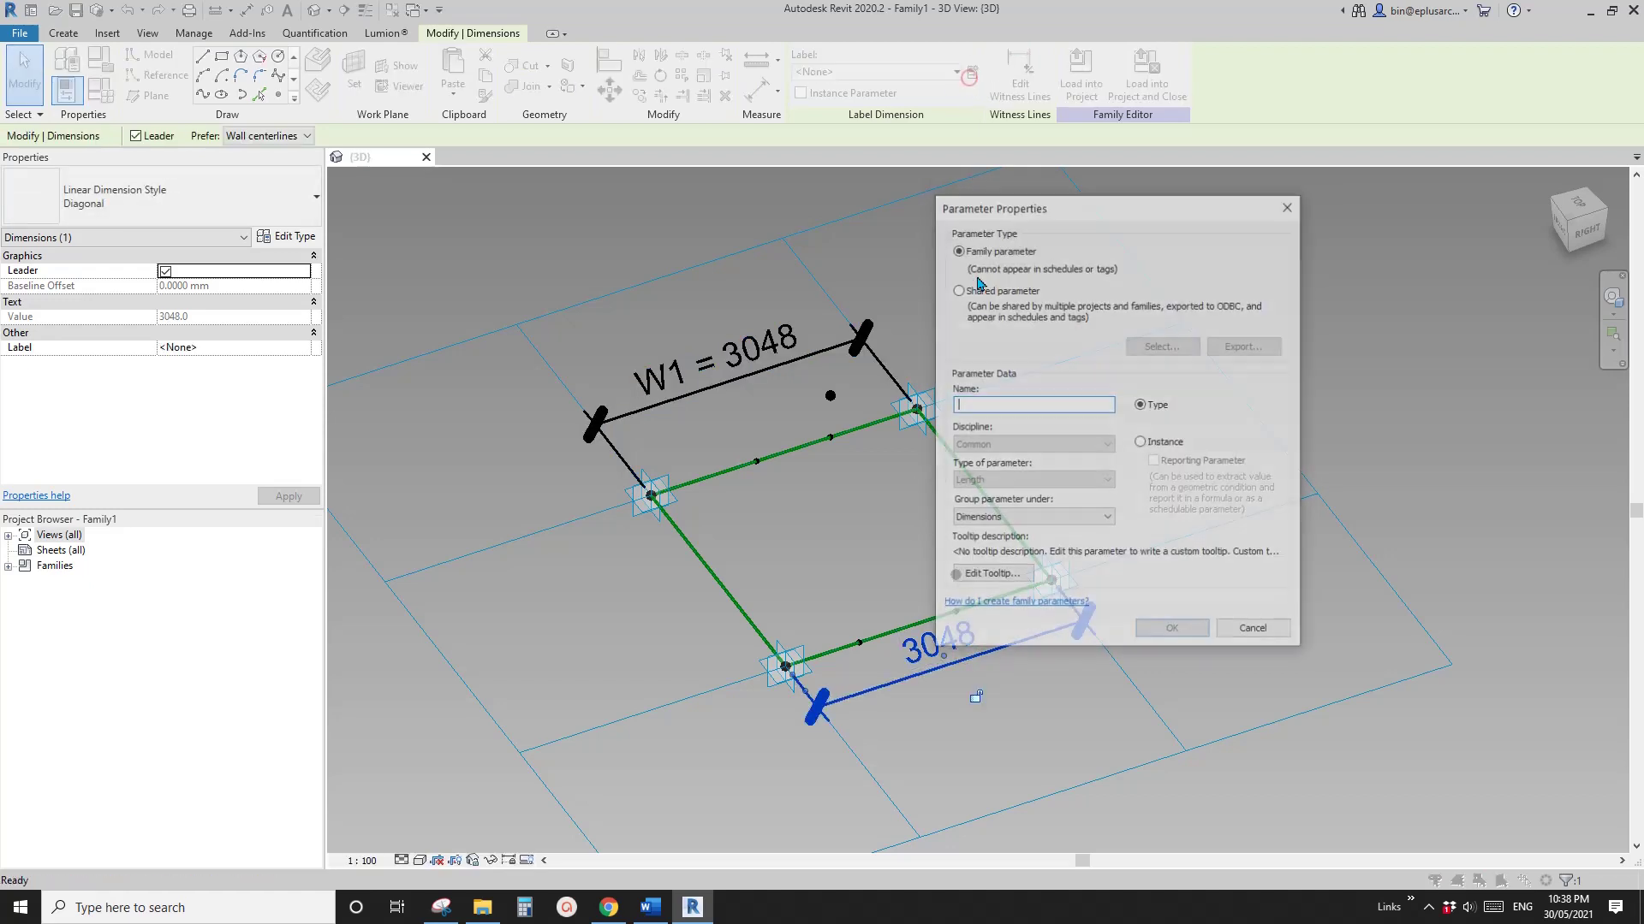
type("W2")
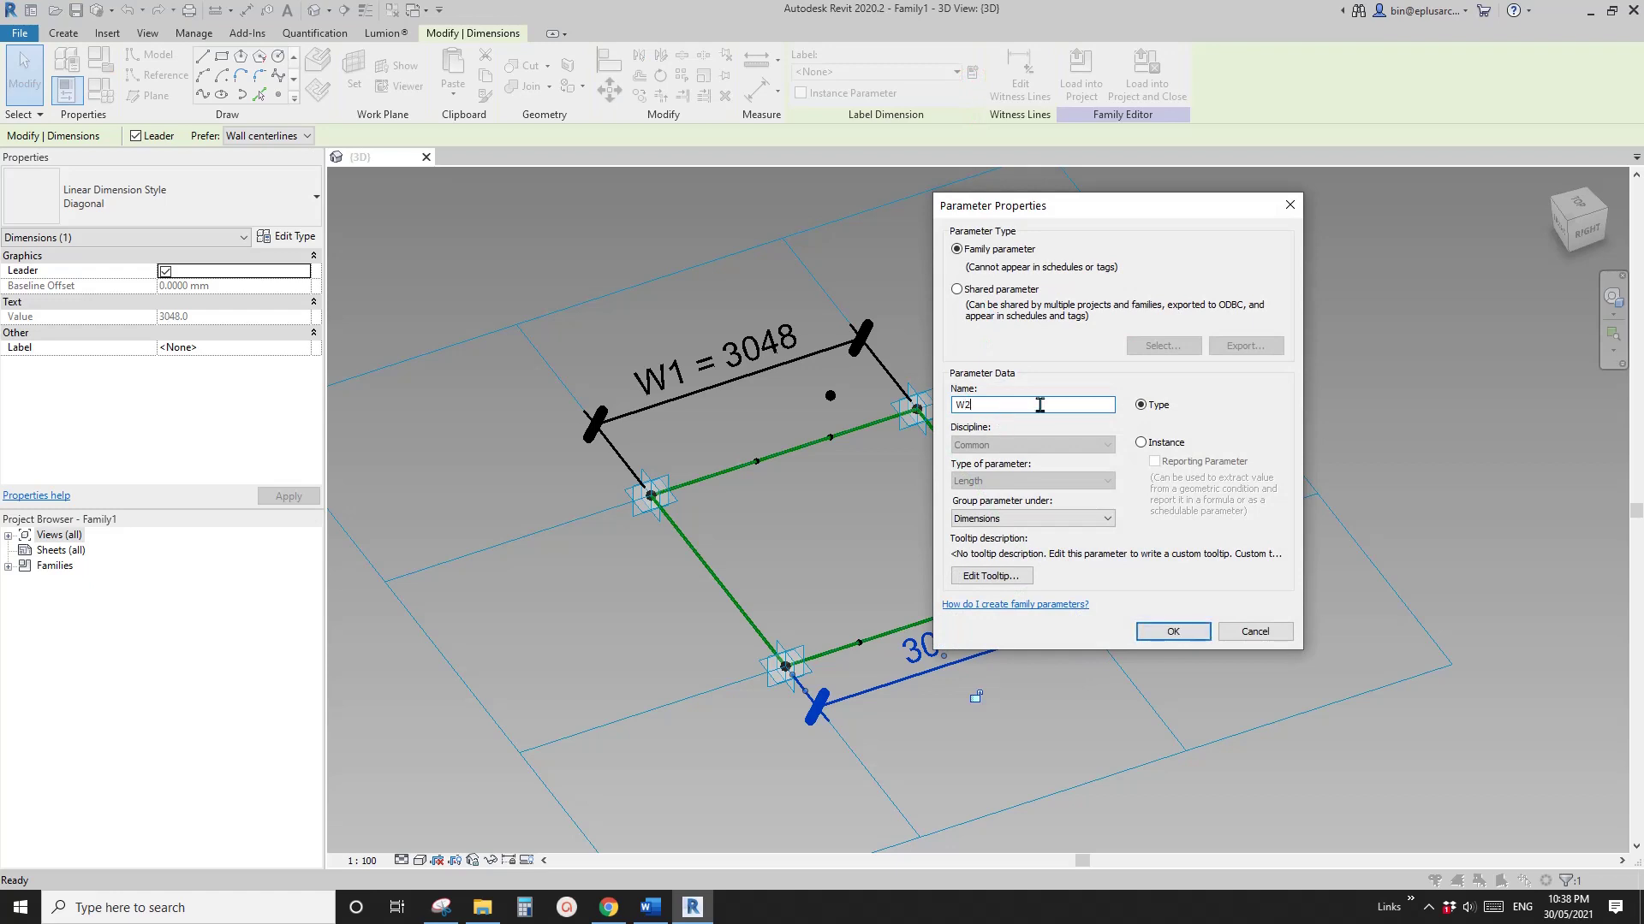
left_click(1142, 444)
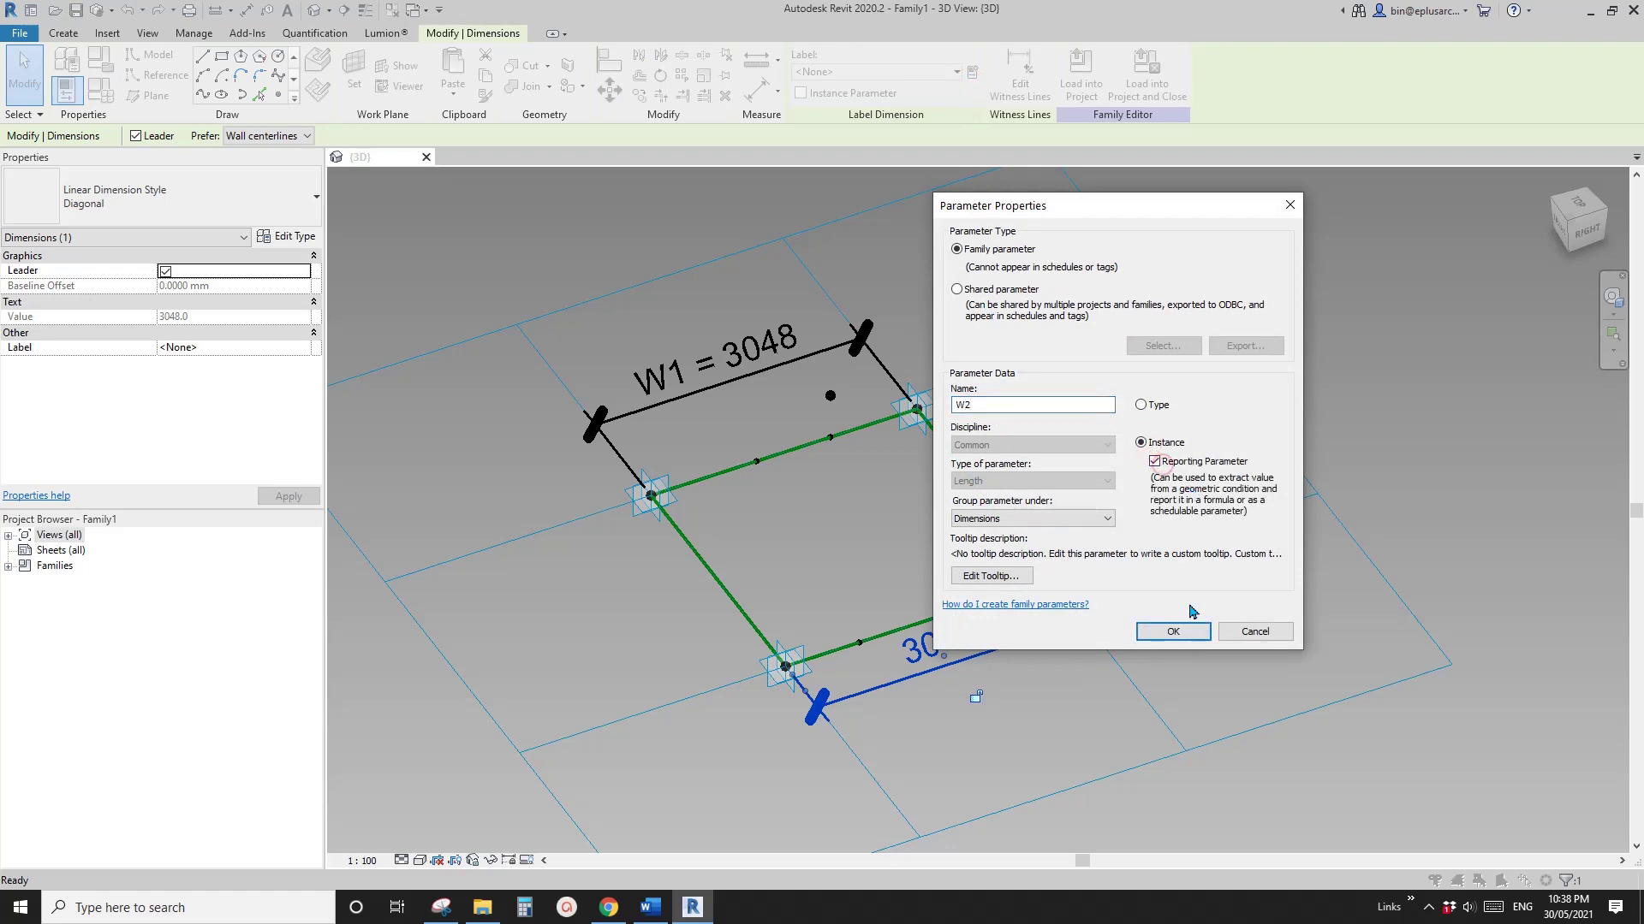
left_click(1188, 631)
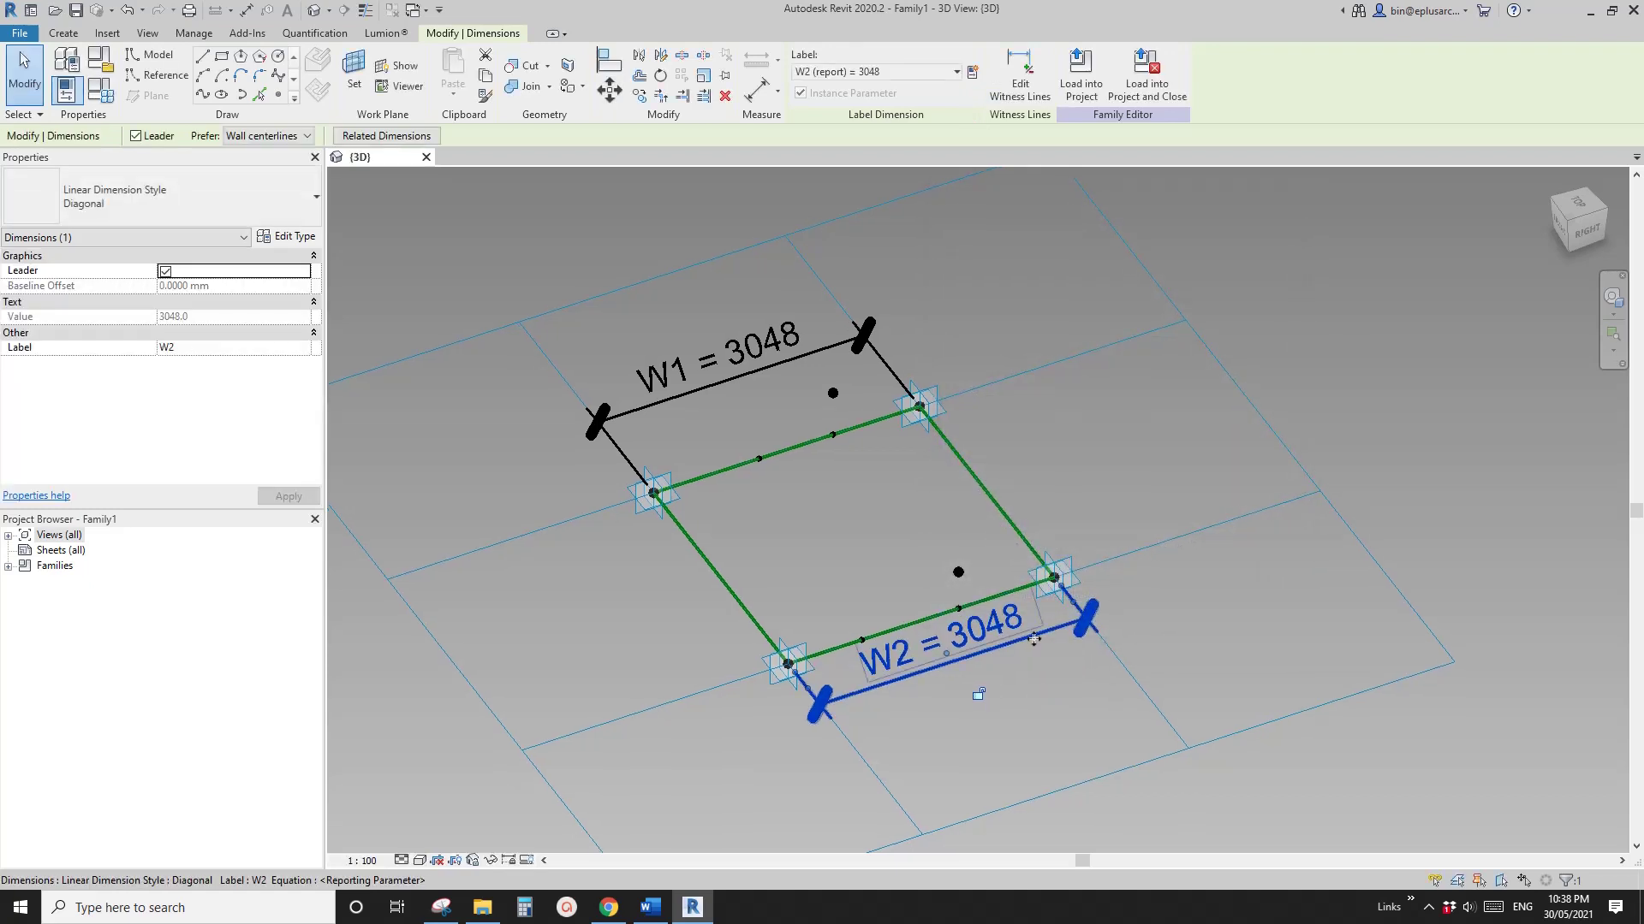
left_click(837, 562)
In Snipping Tool, mark both sloping sides of the sketch with arrows as W1/2 and label the base angle near the back corner A
scroll(846, 526, "up", 3)
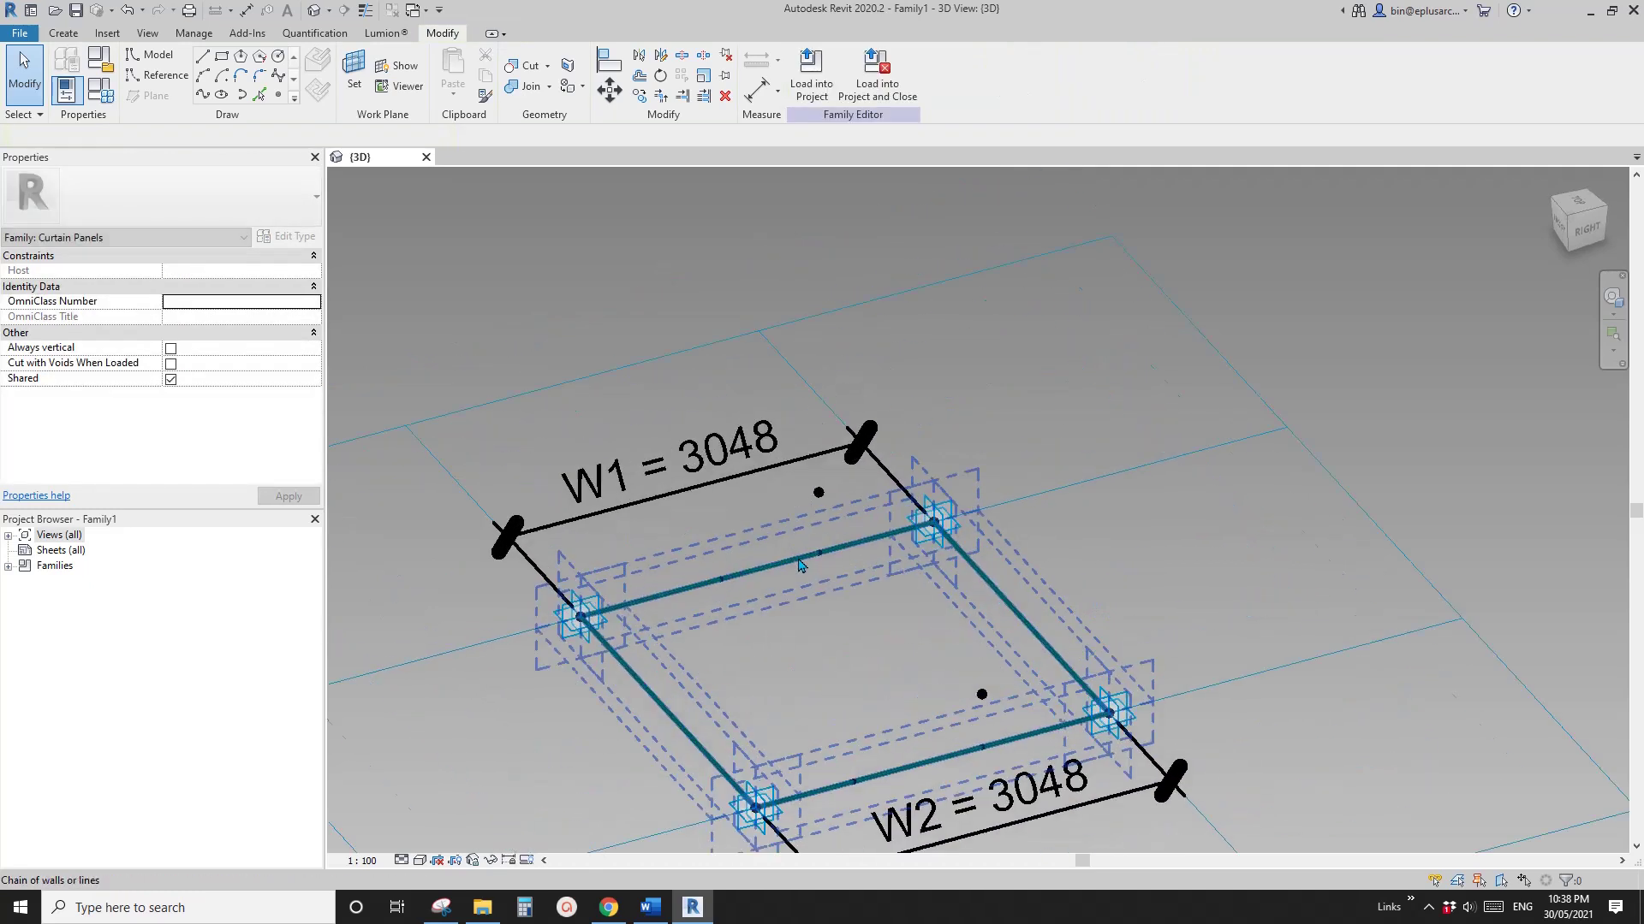
left_click(453, 913)
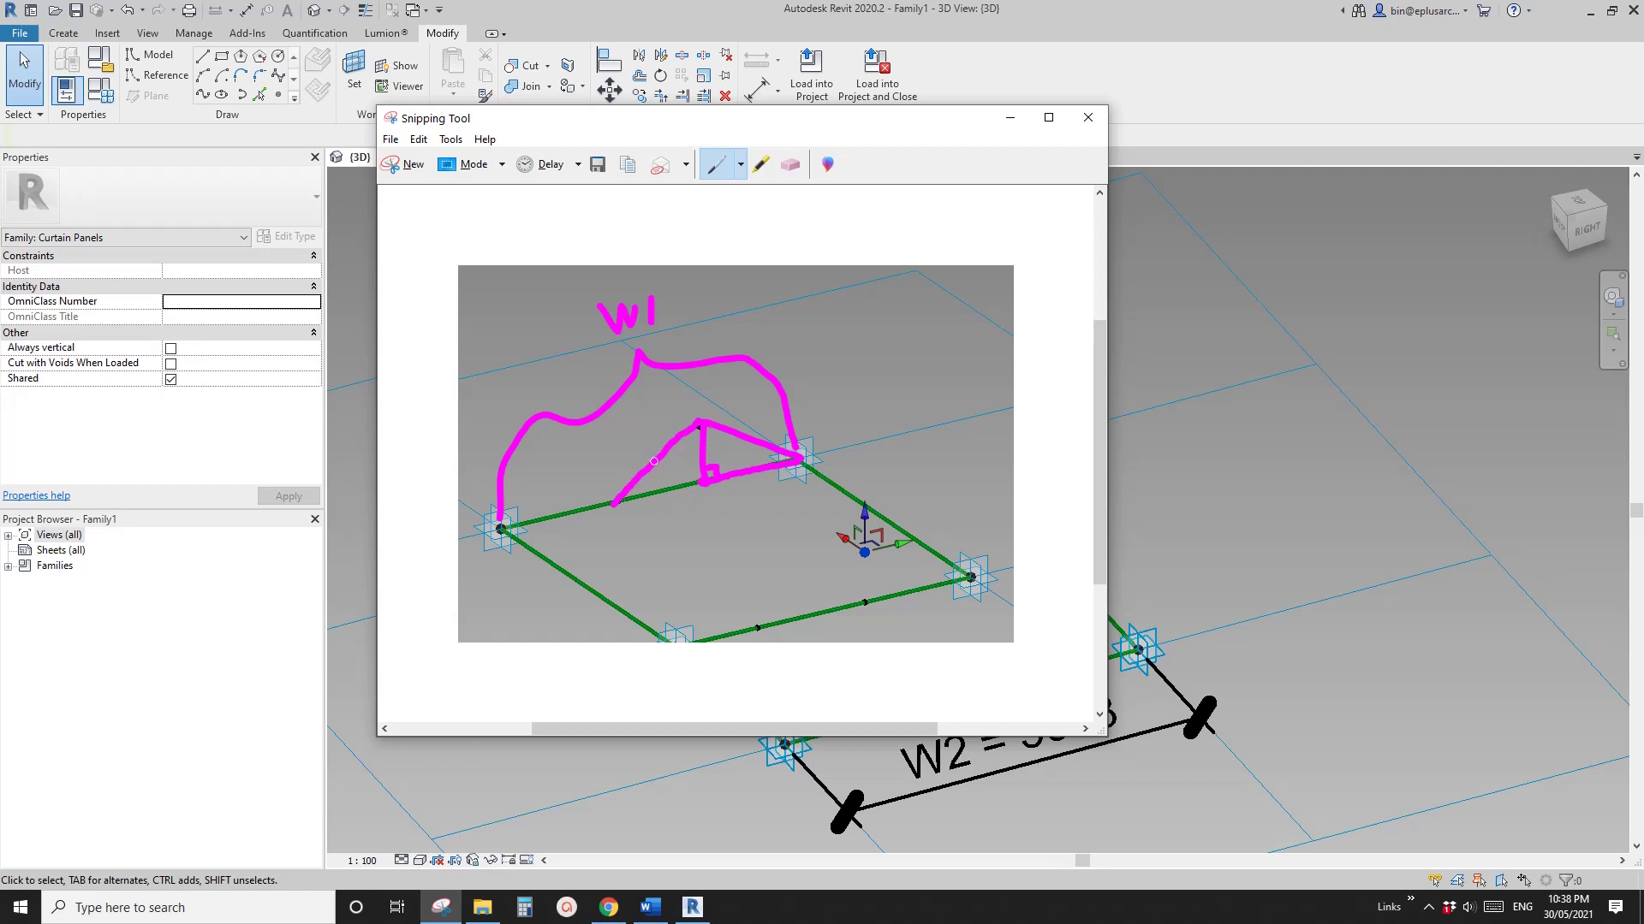
left_click_drag(655, 457, 524, 316)
mouse_move(648, 428)
left_mouse_down()
mouse_move(653, 456)
mouse_move(632, 454)
left_mouse_up()
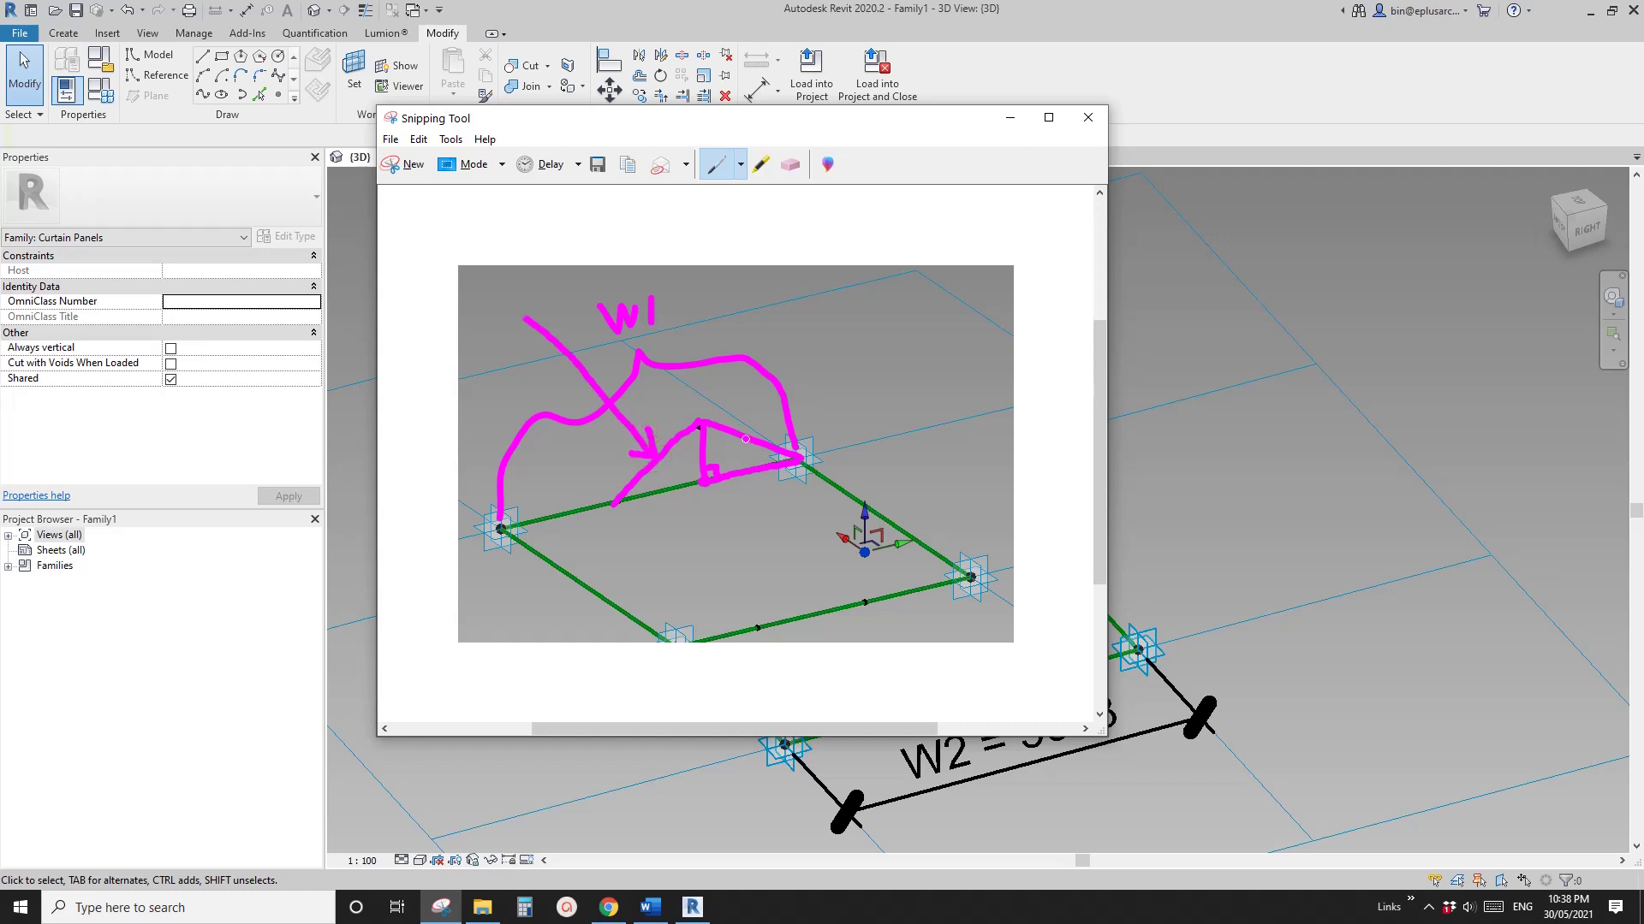
mouse_move(747, 436)
left_mouse_down()
mouse_move(668, 370)
mouse_move(513, 295)
left_mouse_up()
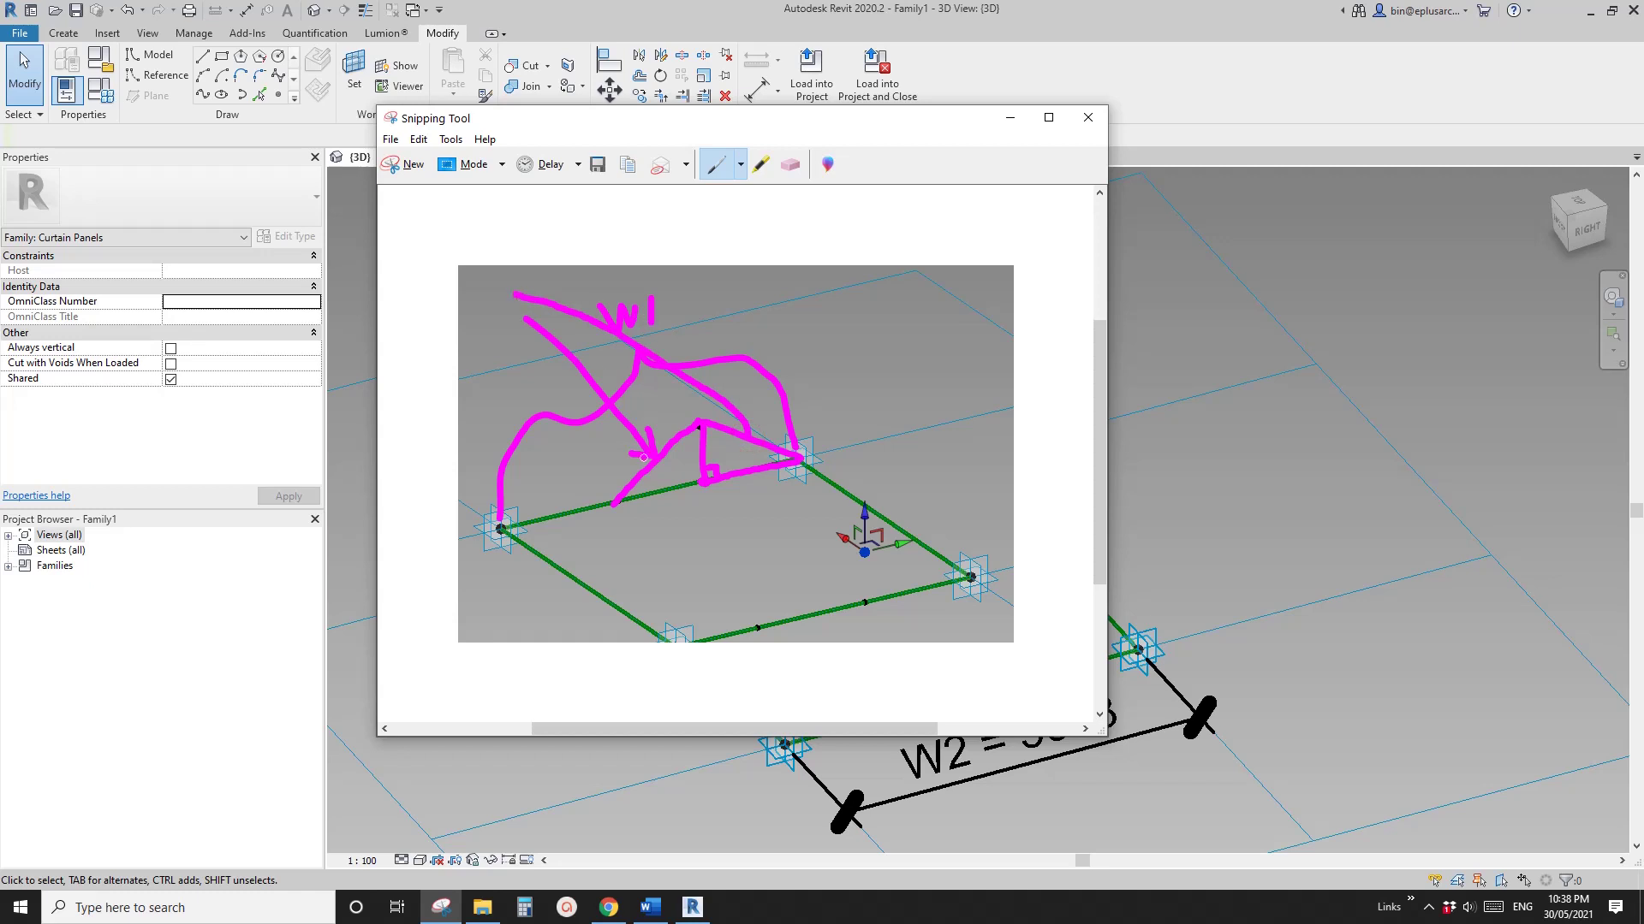
left_click_drag(732, 419, 750, 403)
mouse_move(467, 226)
left_mouse_down()
mouse_move(481, 250)
mouse_move(500, 219)
mouse_move(540, 267)
left_mouse_up()
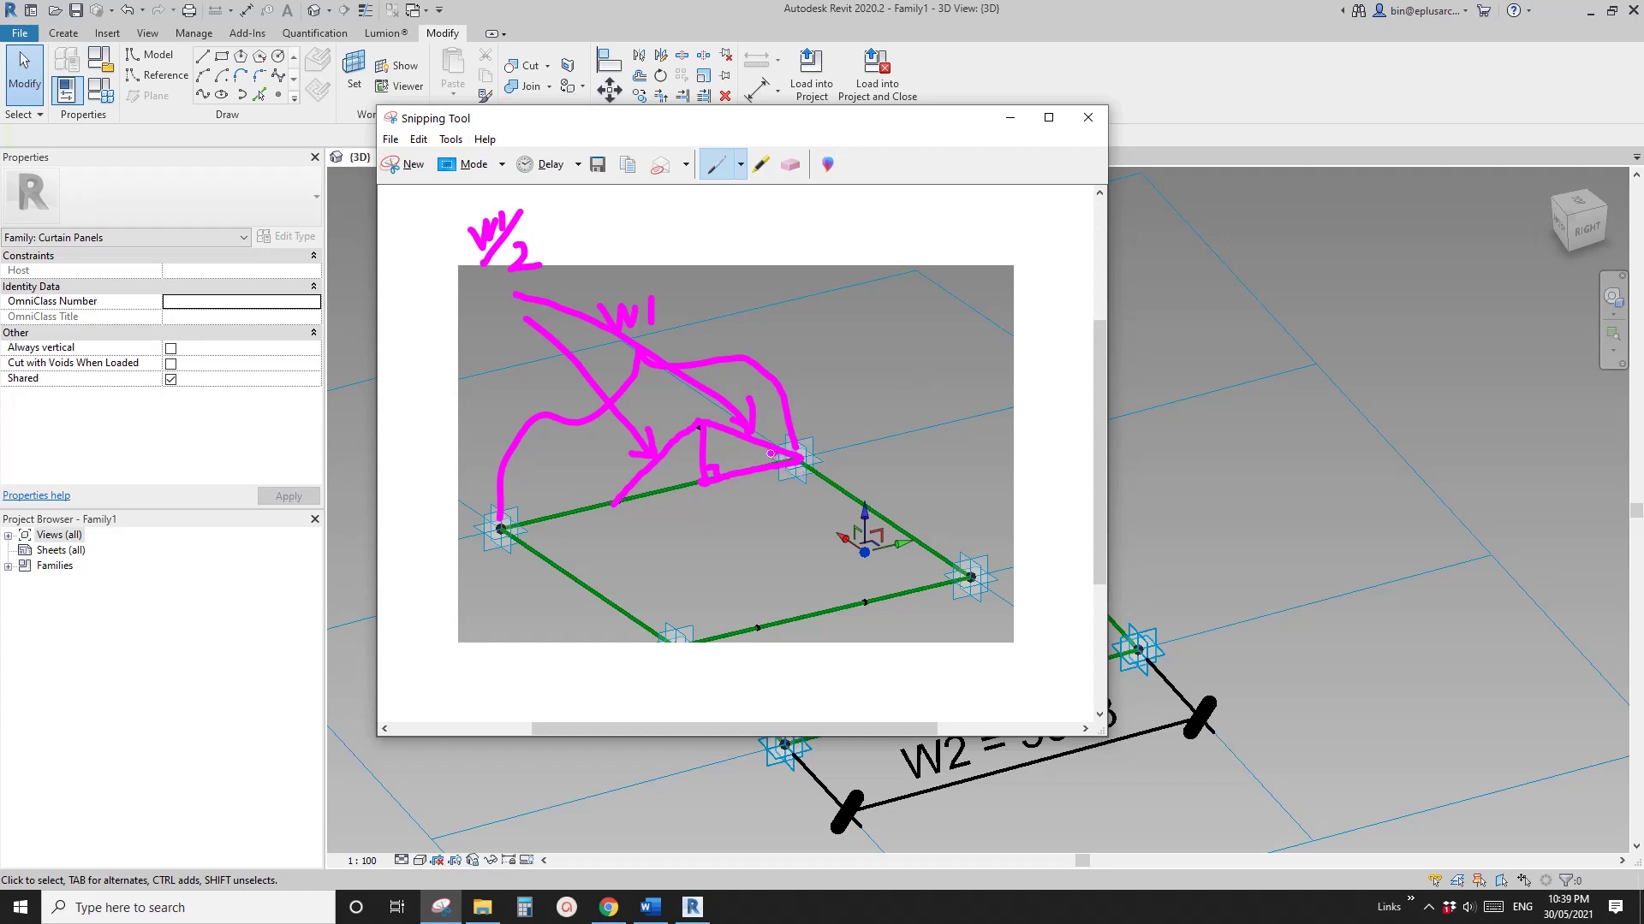
mouse_move(764, 458)
left_mouse_down()
mouse_move(835, 479)
mouse_move(907, 368)
left_mouse_up()
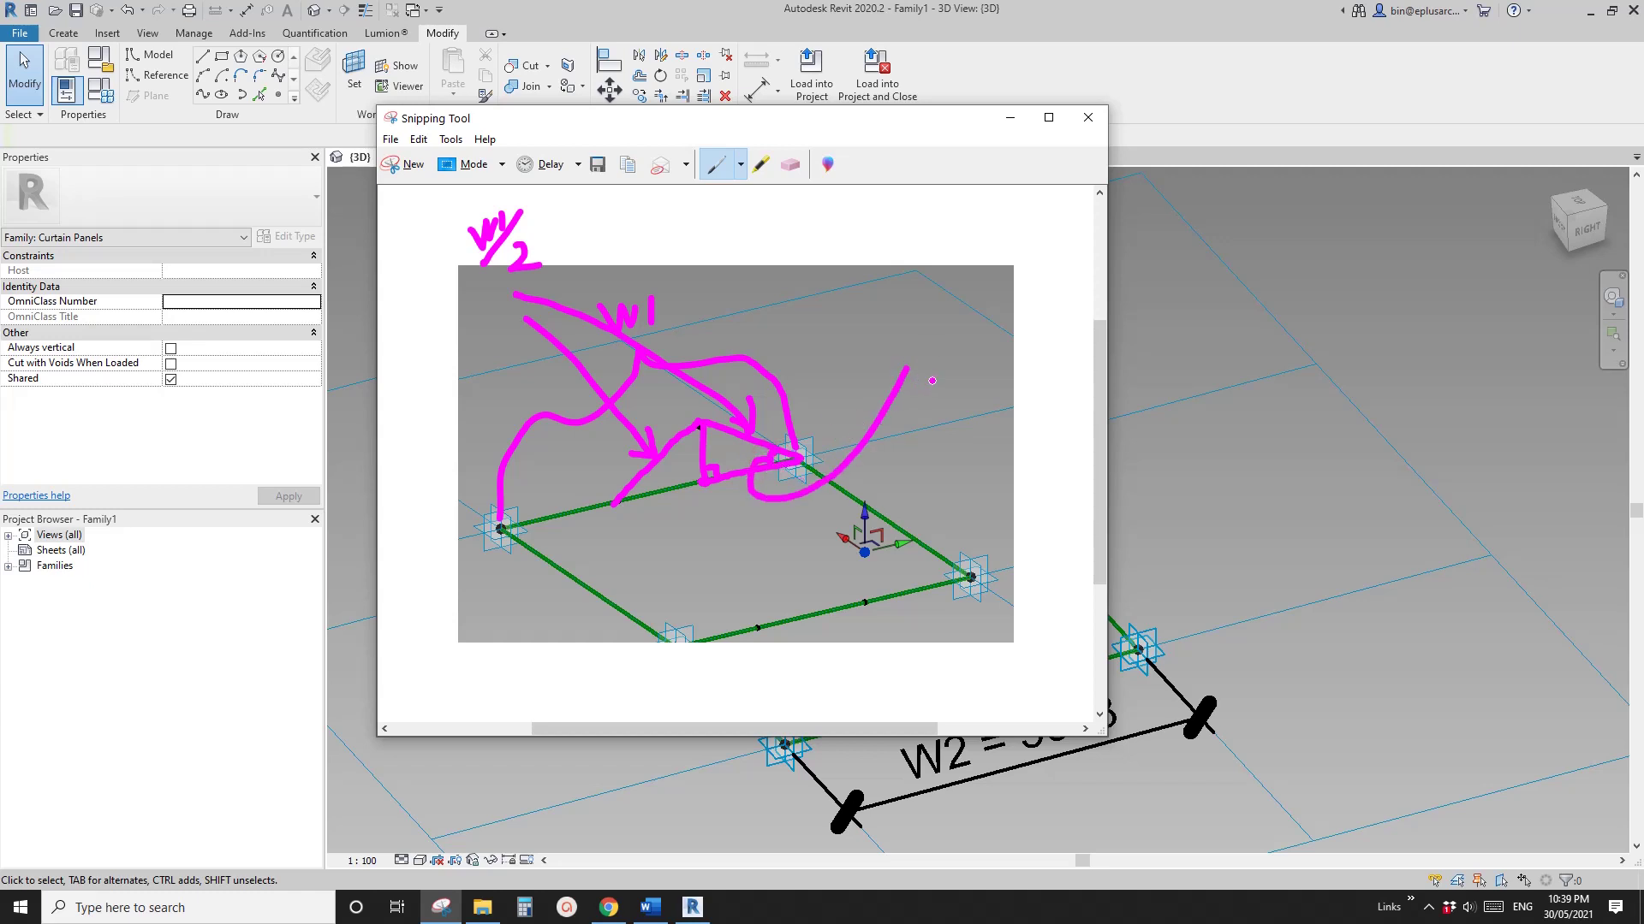
mouse_move(924, 370)
left_mouse_down()
mouse_move(939, 341)
mouse_move(949, 380)
left_mouse_up()
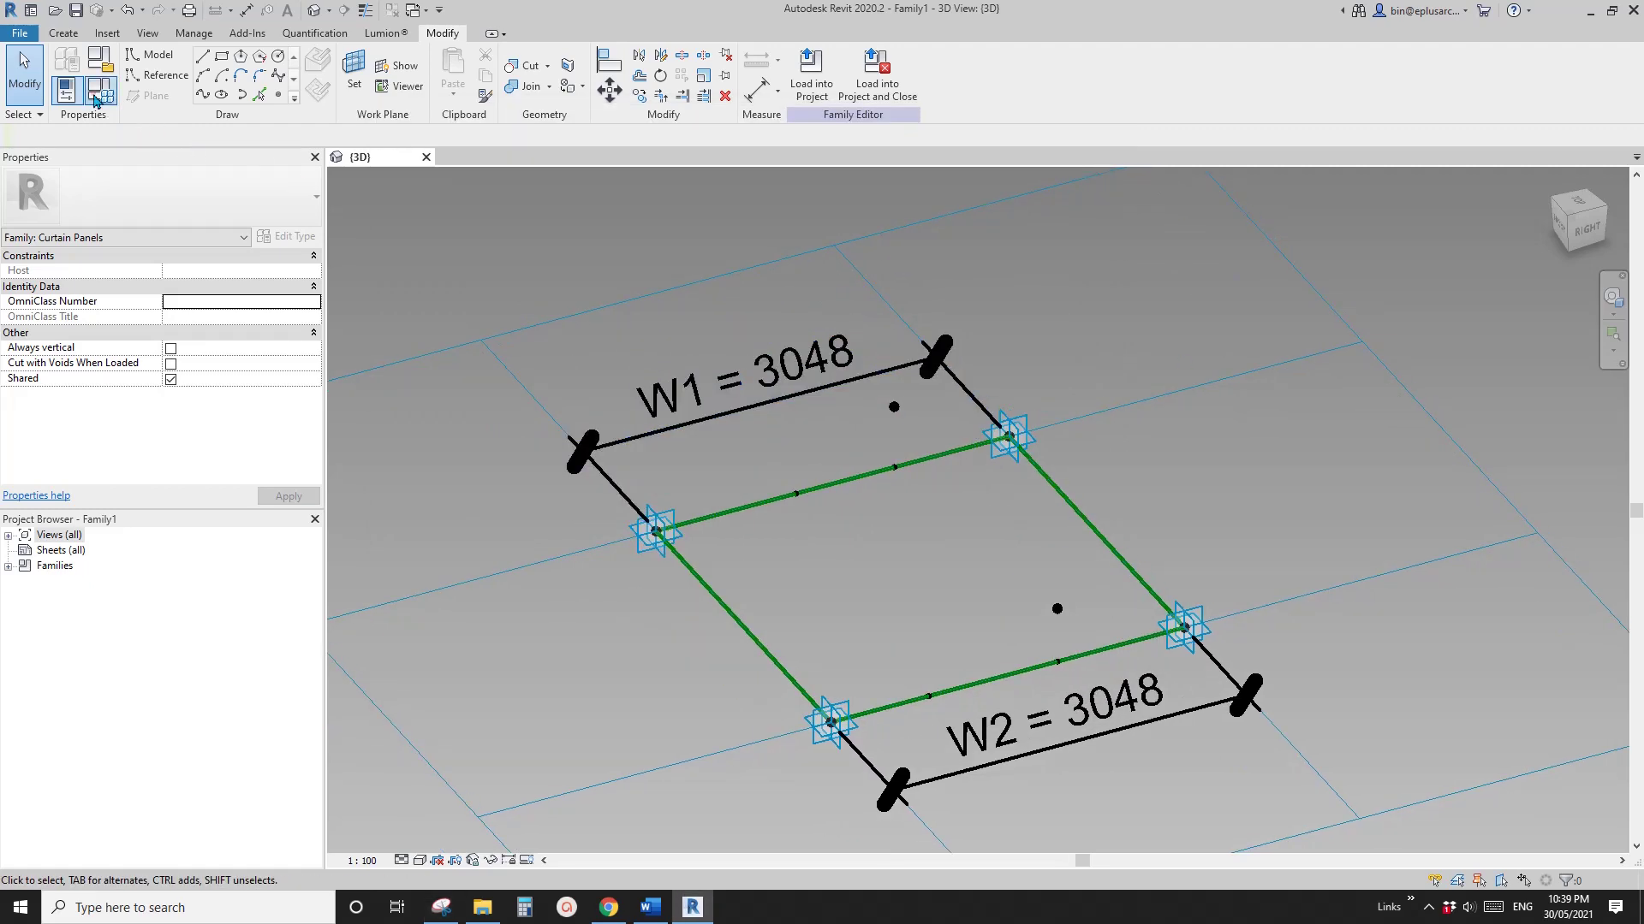
Back in Revit, add an instance family parameter named A for the fold angle in degrees, grouped under Dimensions
left_click(96, 96)
left_click(53, 559)
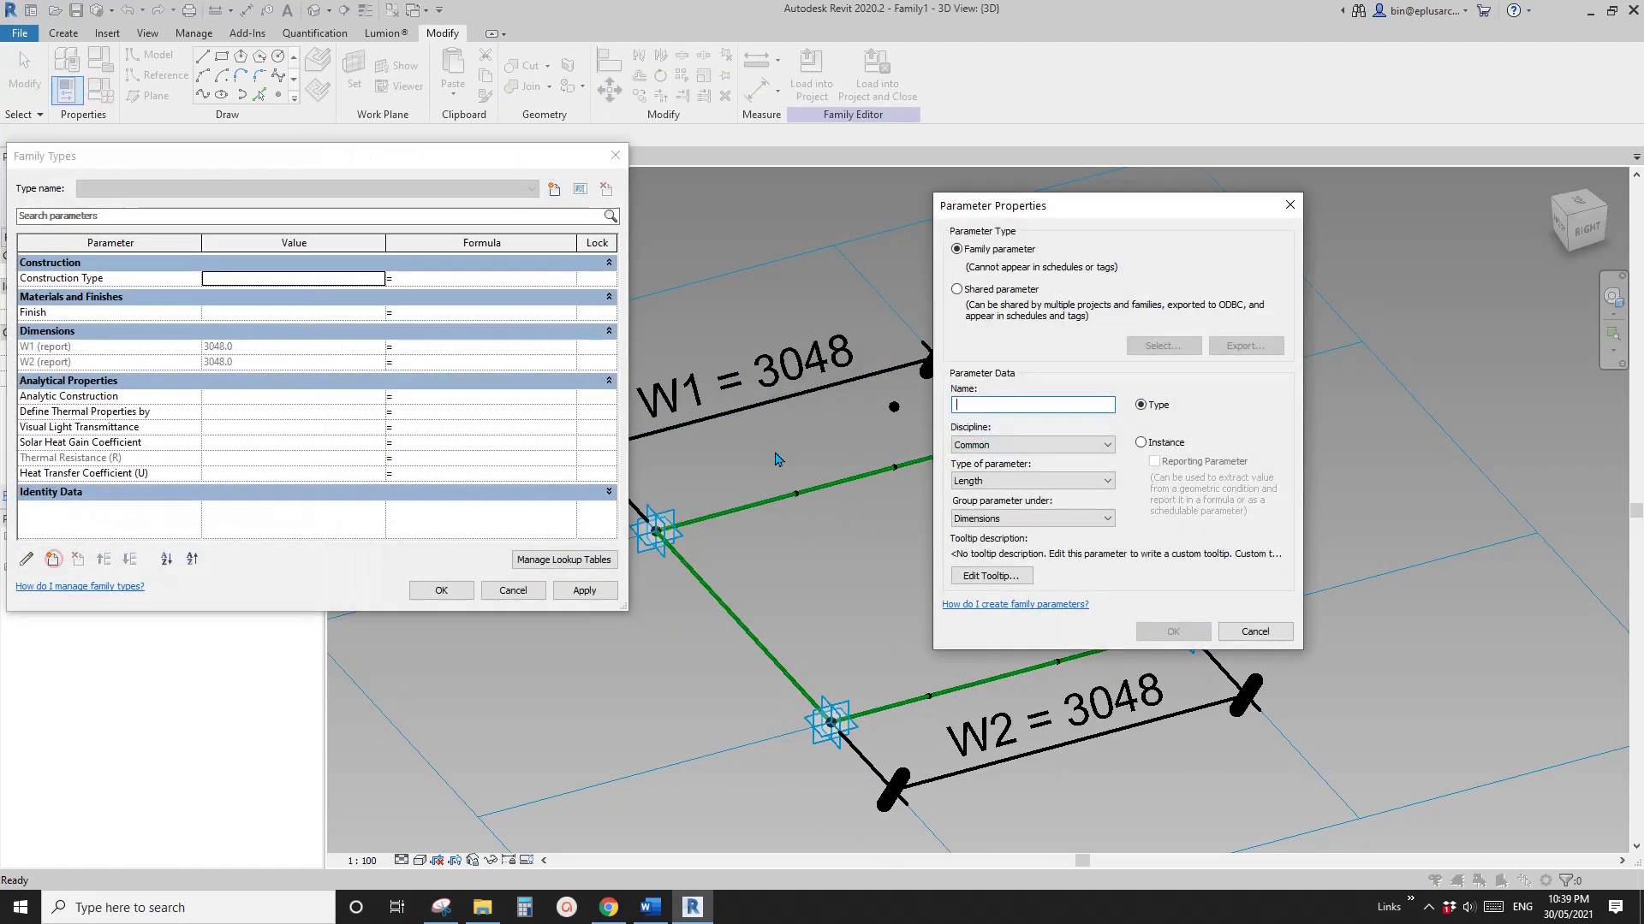
type("A")
left_click(1151, 443)
left_click(1040, 482)
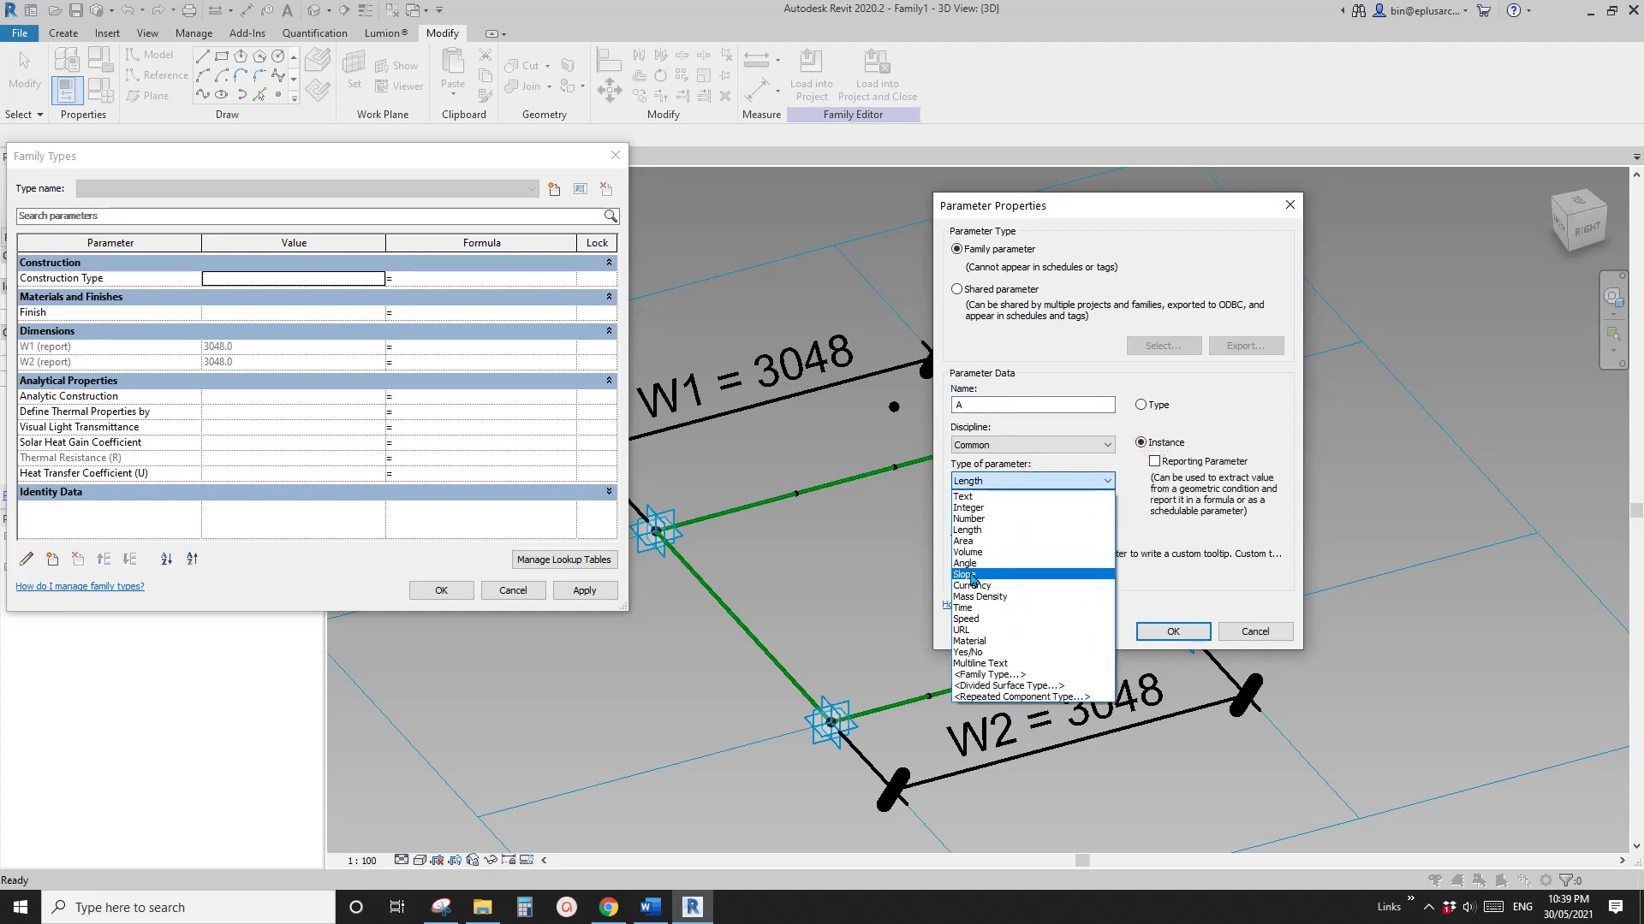
left_click(972, 576)
left_click(1171, 630)
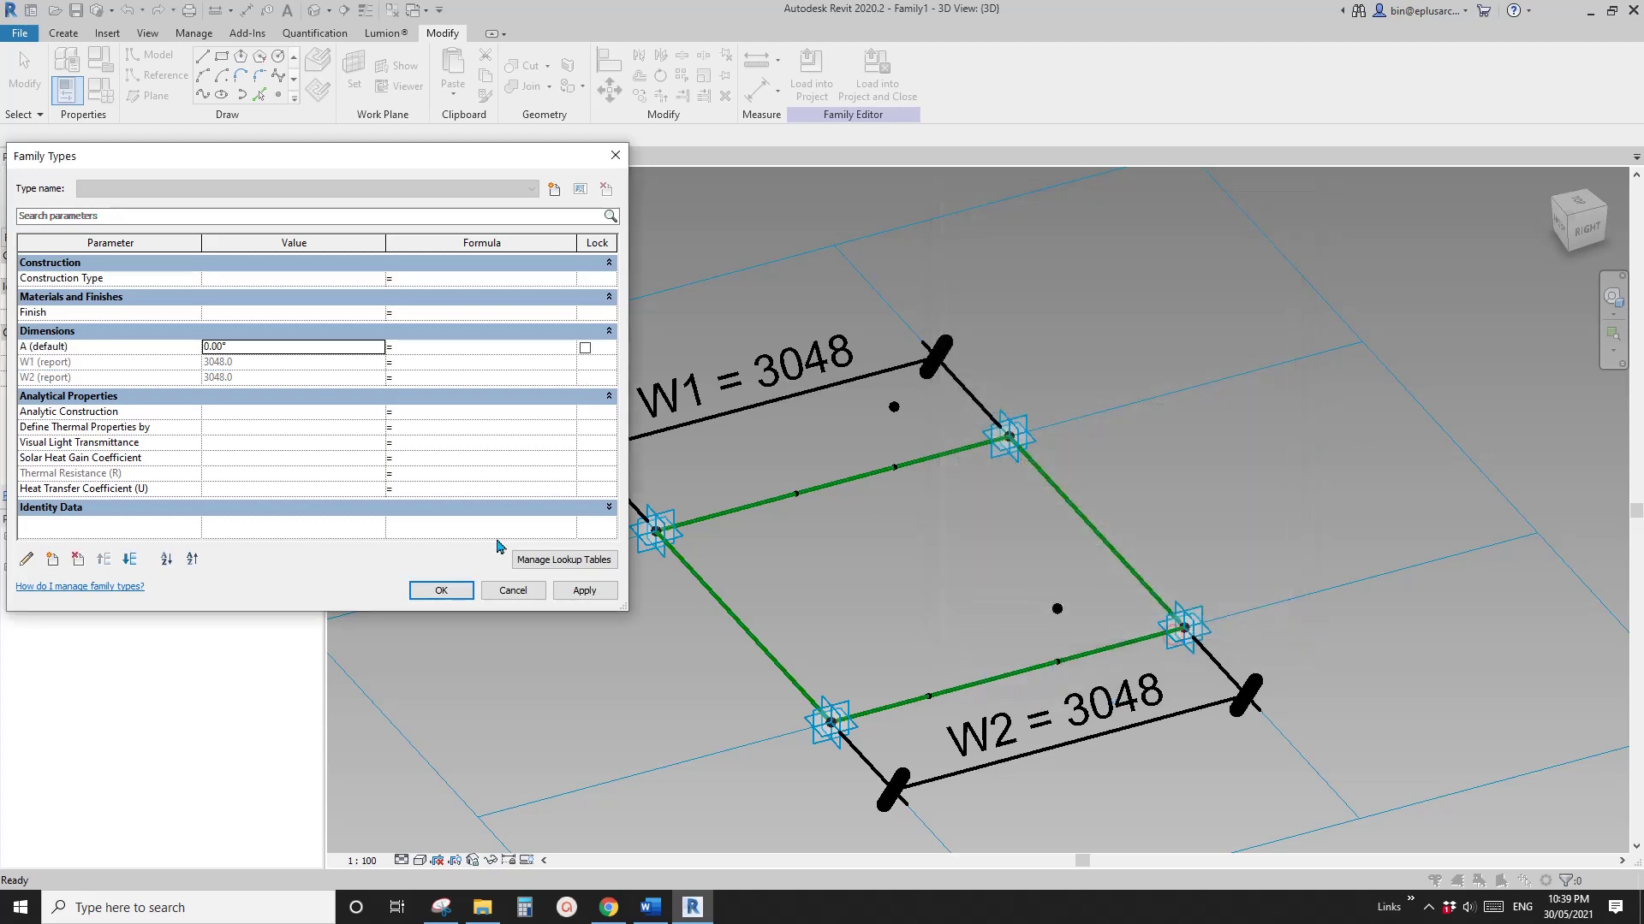
Set parameter A to 30° and apply the change to the family types
left_click(260, 354)
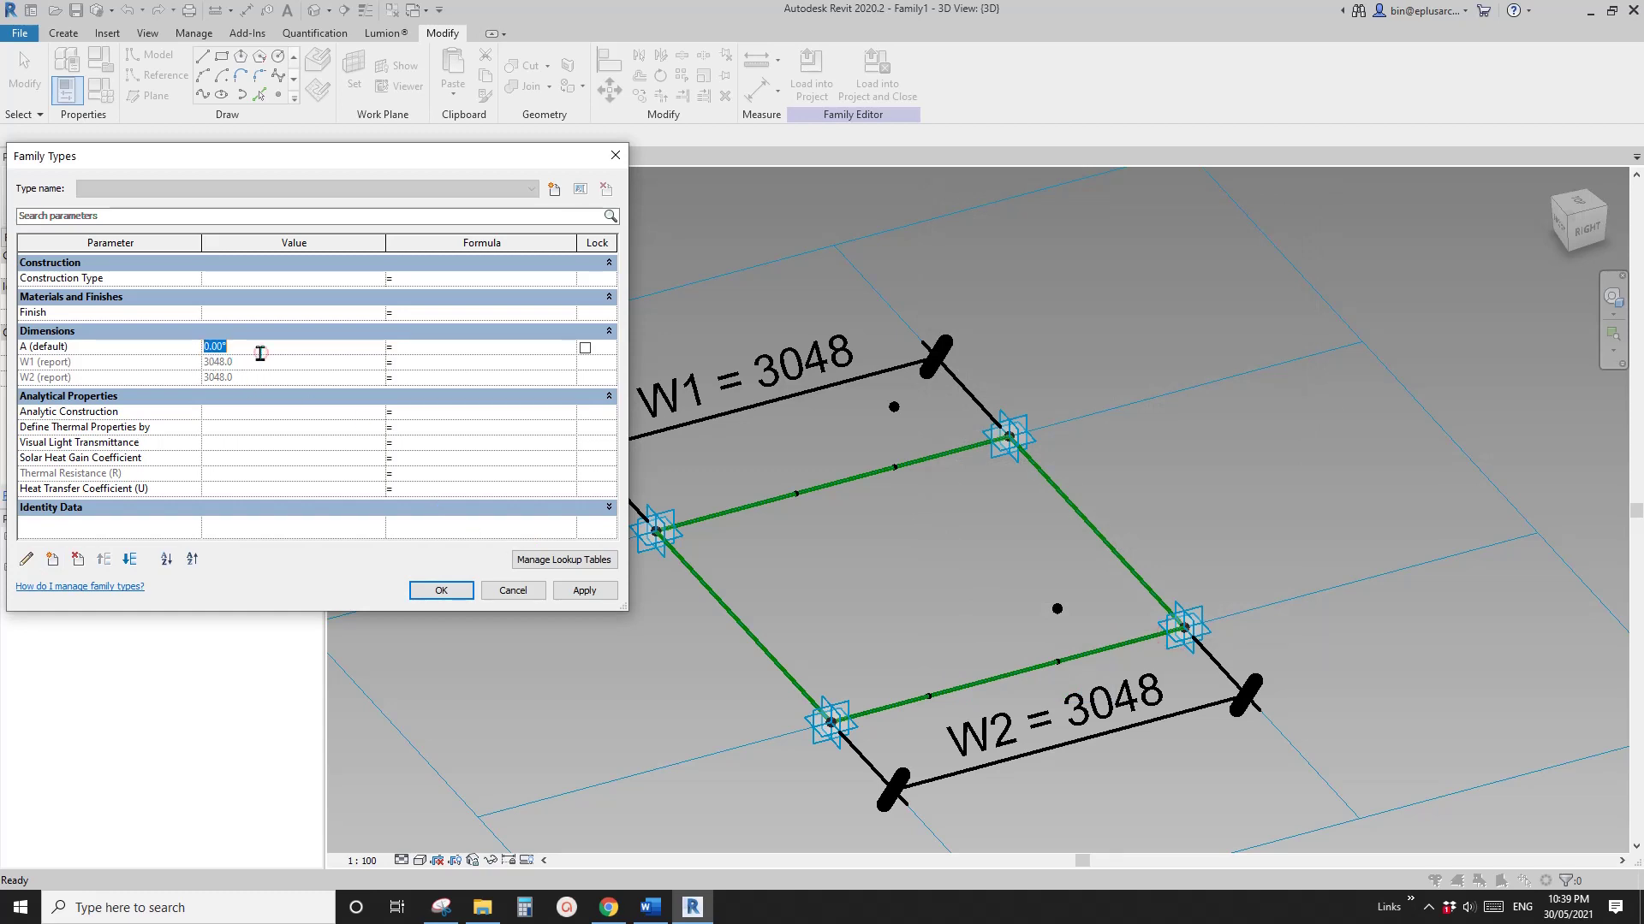
type("30")
left_click(581, 591)
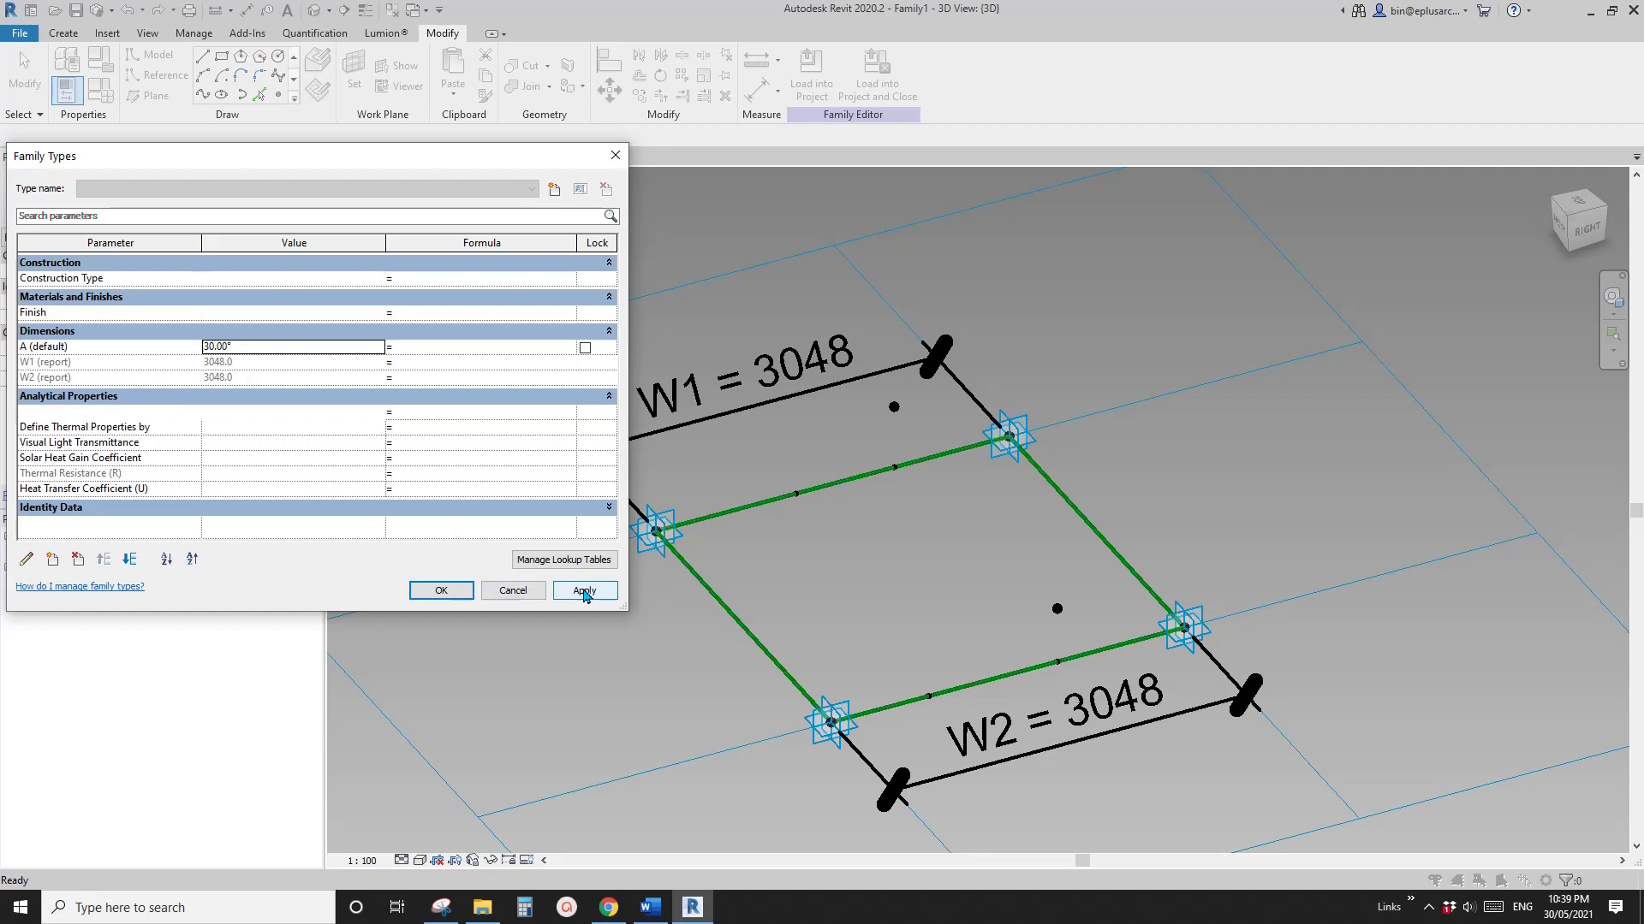
left_click(441, 591)
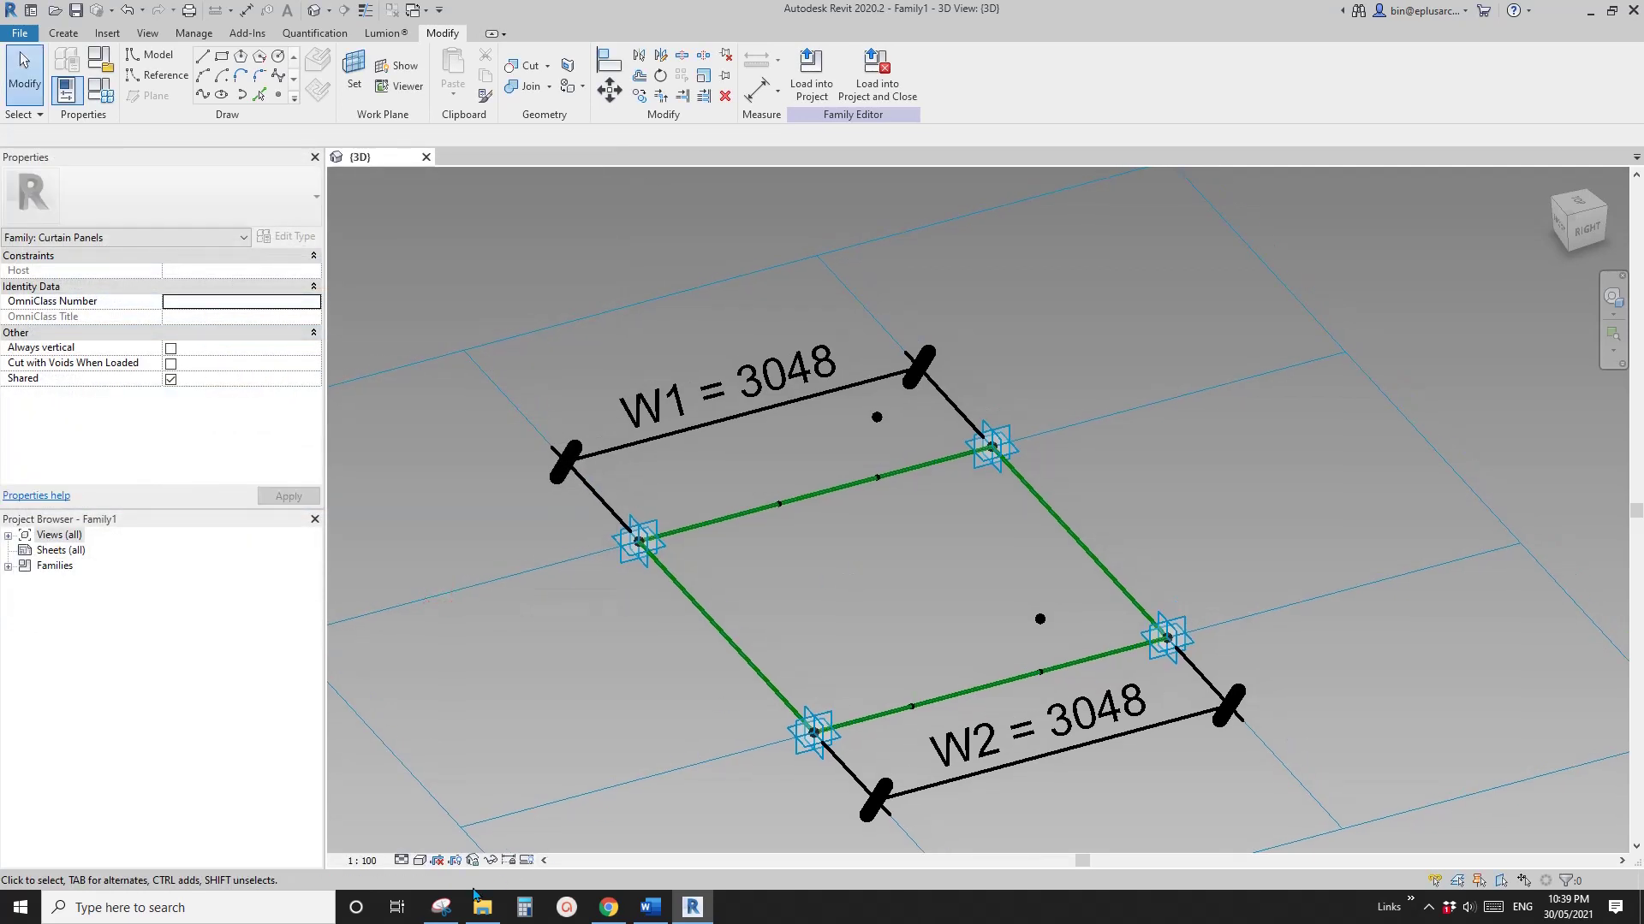
In Snipping Tool, sketch an enlarged right triangle with its acute angle marked A, hypotenuse W1/2, and an arrow to the upright side
left_click(441, 907)
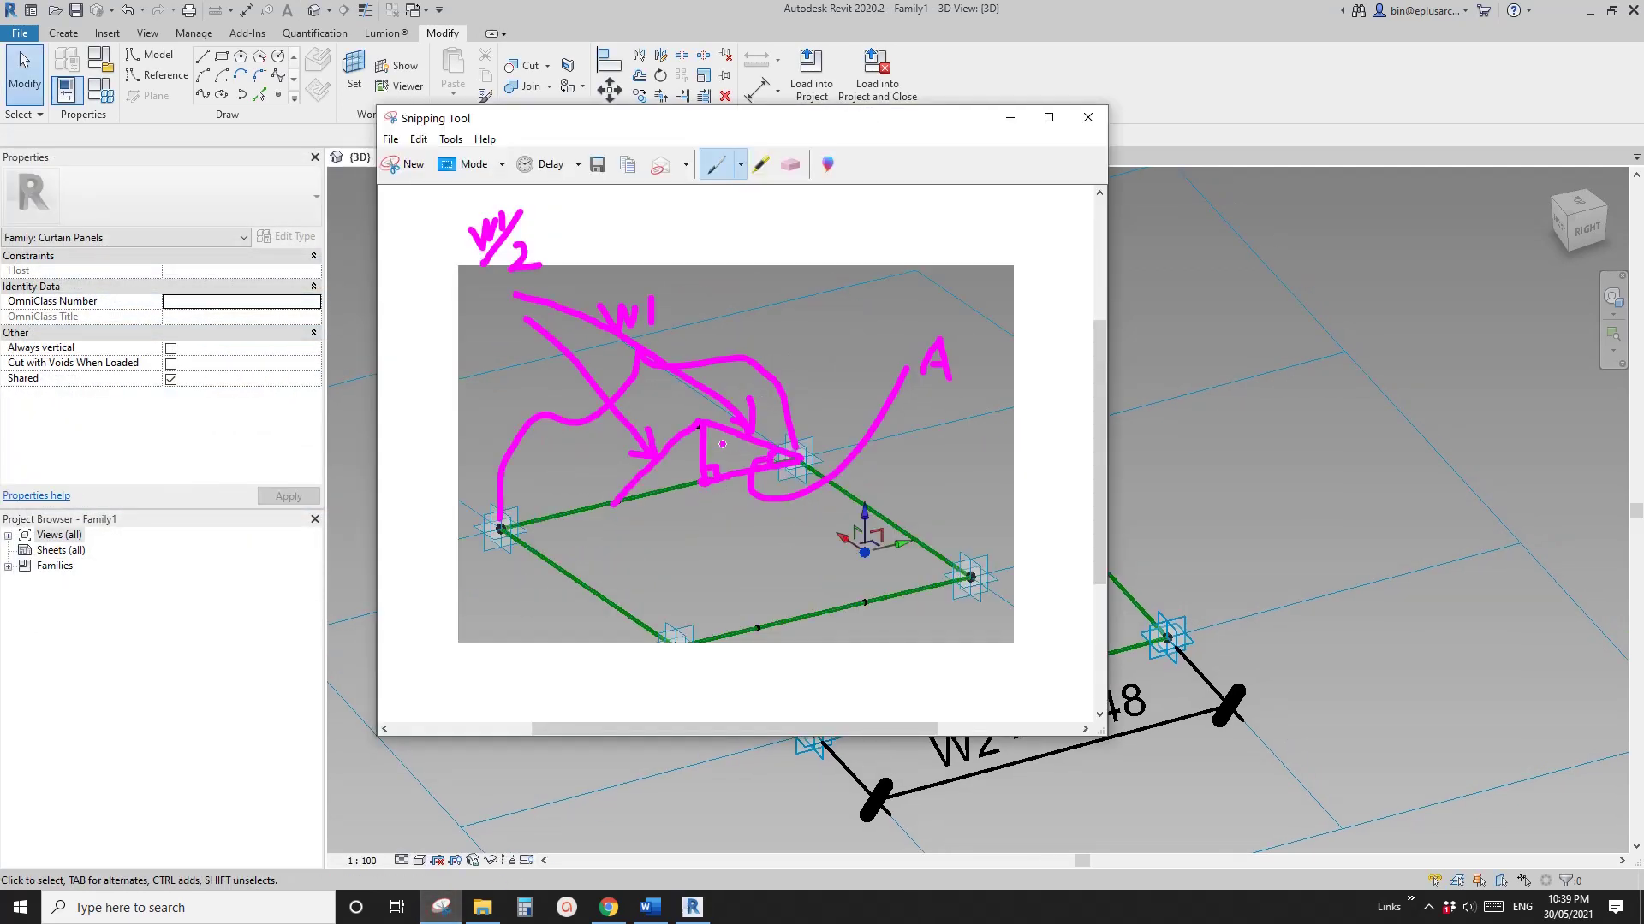
mouse_move(612, 570)
left_mouse_down()
mouse_move(622, 685)
mouse_move(929, 628)
mouse_move(613, 565)
left_mouse_up()
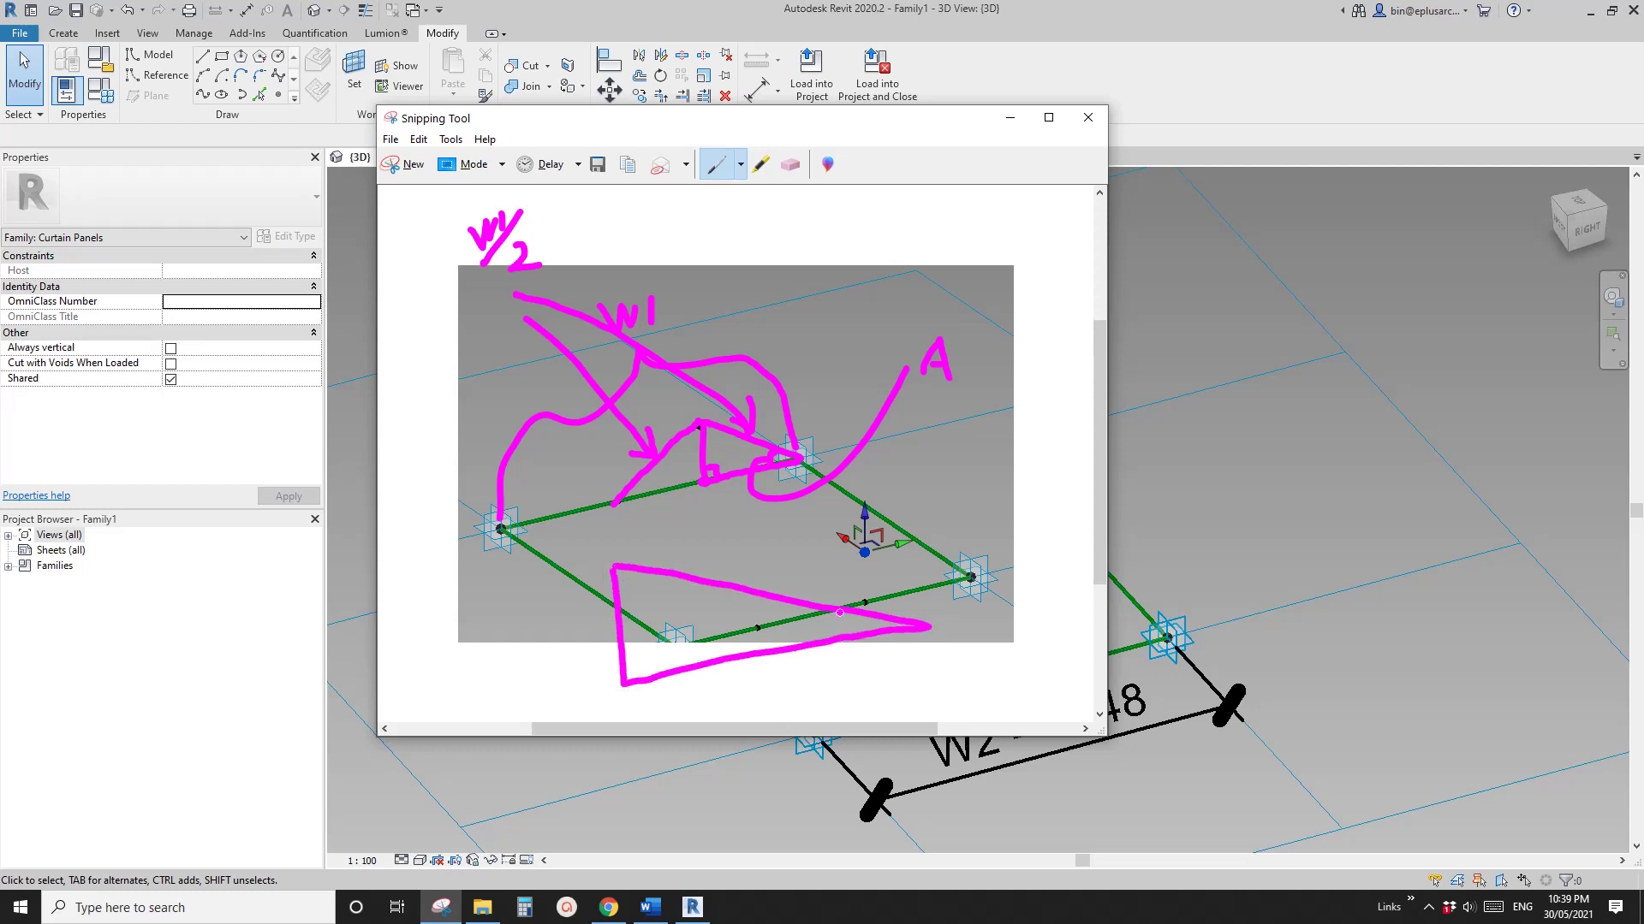
mouse_move(843, 613)
left_mouse_down()
mouse_move(837, 636)
mouse_move(812, 629)
left_mouse_up()
left_click_drag(735, 542, 787, 568)
mouse_move(806, 545)
left_mouse_down()
mouse_move(784, 586)
mouse_move(839, 589)
left_mouse_up()
mouse_move(626, 659)
left_mouse_down()
mouse_move(648, 658)
mouse_move(648, 683)
mouse_move(508, 625)
mouse_move(615, 628)
mouse_move(597, 638)
left_mouse_up()
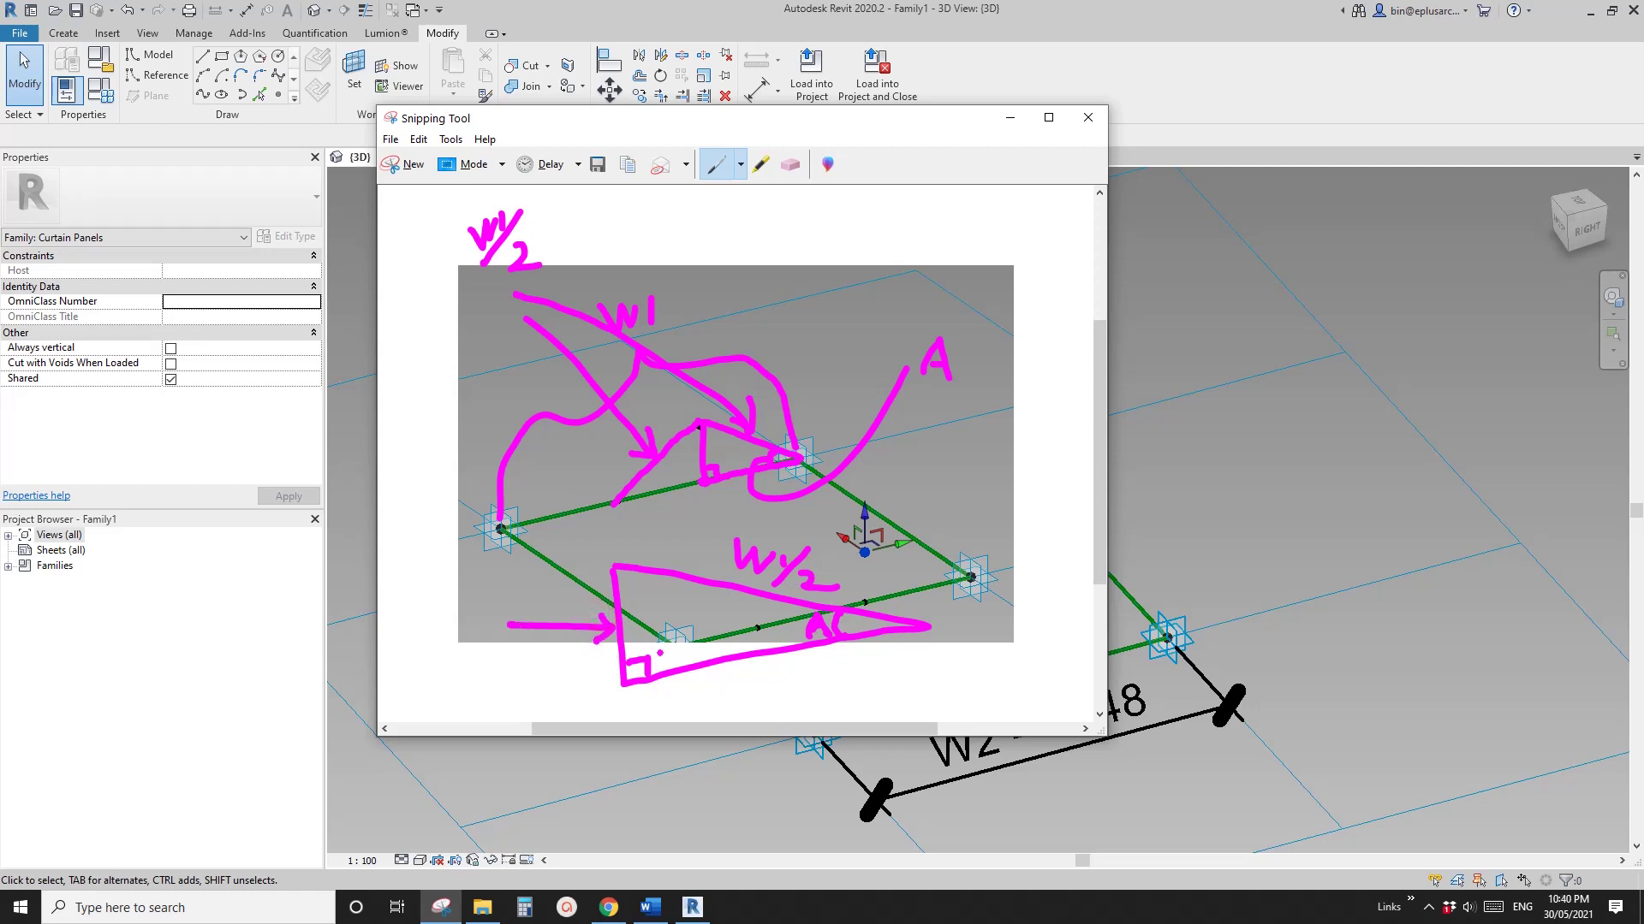
Label the enlarged triangle's upright side a and write the relation sin A = a / (W1/2) beside it
left_click_drag(485, 613, 494, 633)
mouse_move(897, 479)
left_mouse_down()
mouse_move(877, 505)
mouse_move(907, 489)
mouse_move(922, 510)
mouse_move(946, 472)
mouse_move(961, 517)
mouse_move(955, 498)
mouse_move(991, 489)
left_mouse_up()
left_click_drag(965, 508, 991, 506)
mouse_move(1041, 458)
left_mouse_down()
mouse_move(1025, 466)
mouse_move(1063, 489)
mouse_move(1005, 541)
mouse_move(1026, 527)
mouse_move(1018, 560)
mouse_move(1065, 561)
left_mouse_up()
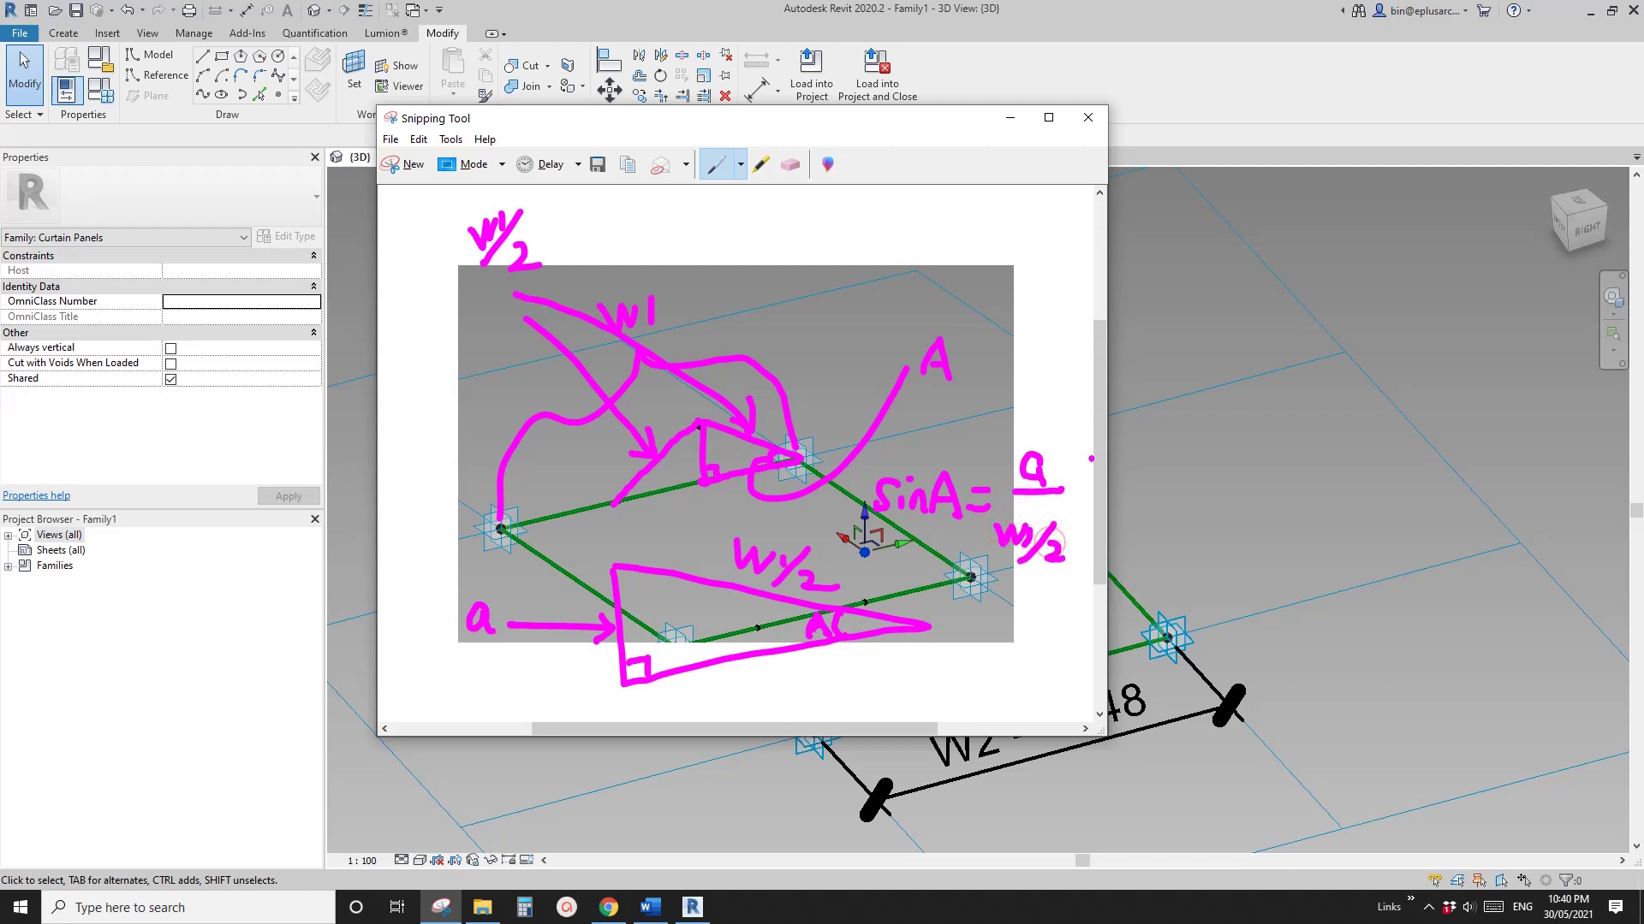
Widen the Snipping Tool window and handwrite the formula a = sinA * W1/2 in the blank area beside the sketch
left_click_drag(1107, 433, 1368, 458)
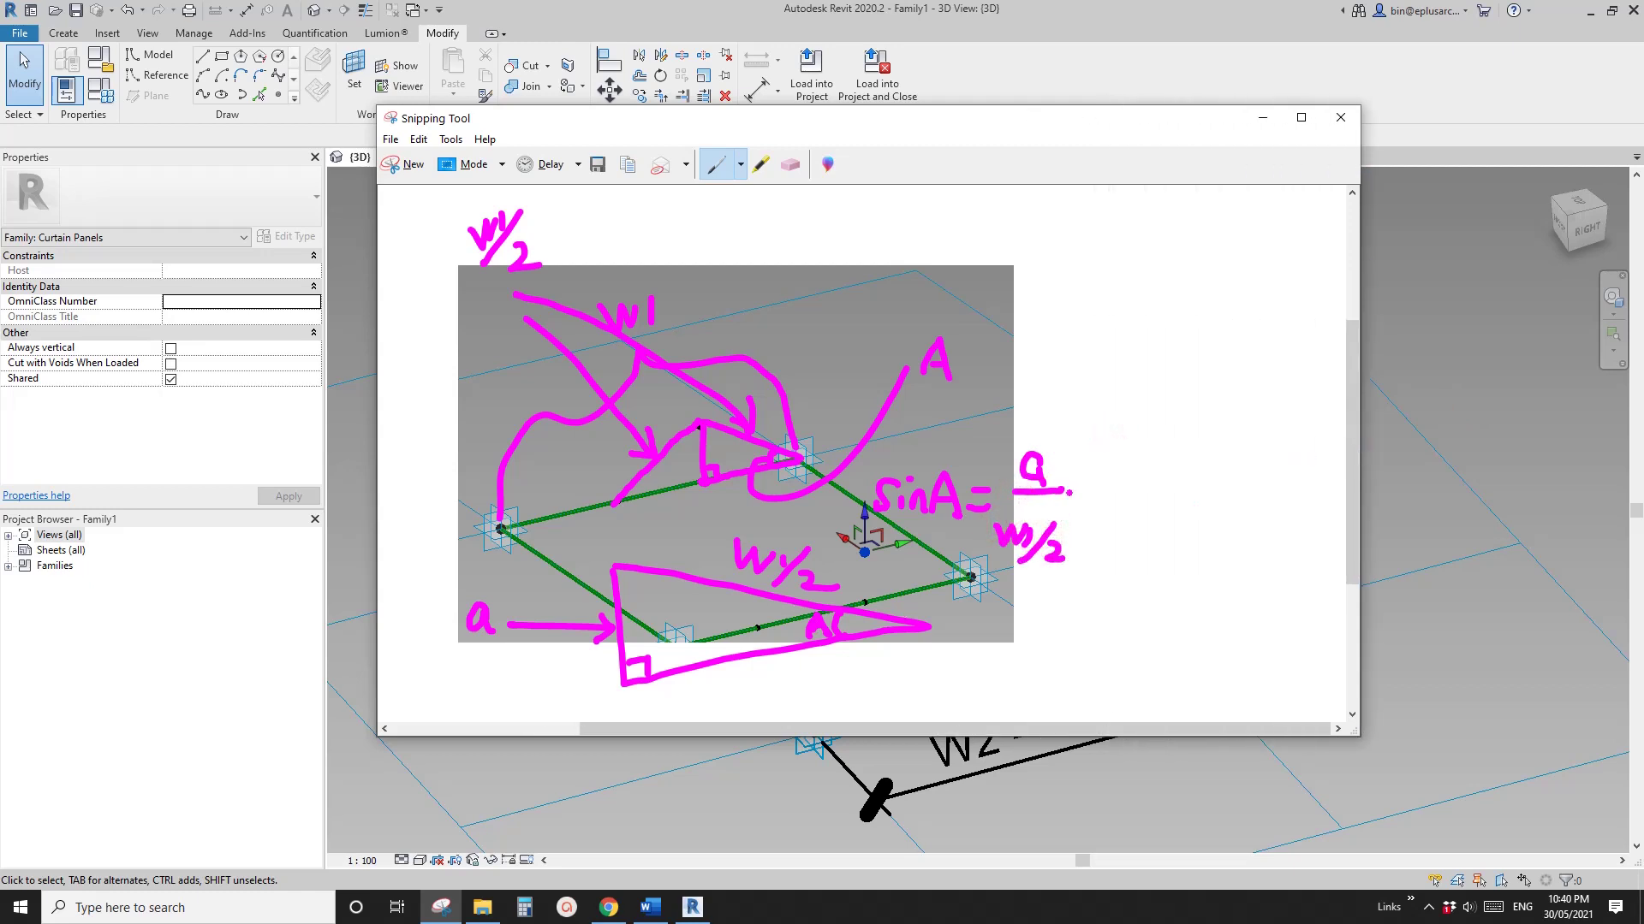
mouse_move(1092, 291)
left_mouse_down()
mouse_move(1083, 318)
mouse_move(1131, 300)
mouse_move(1136, 315)
left_mouse_up()
mouse_move(1165, 301)
left_mouse_down()
mouse_move(1177, 294)
mouse_move(1162, 318)
mouse_move(1253, 322)
mouse_move(1208, 384)
mouse_move(1231, 370)
mouse_move(1255, 387)
mouse_move(1282, 354)
mouse_move(1282, 409)
mouse_move(1329, 407)
left_mouse_up()
left_click(1251, 381)
left_click(1314, 387)
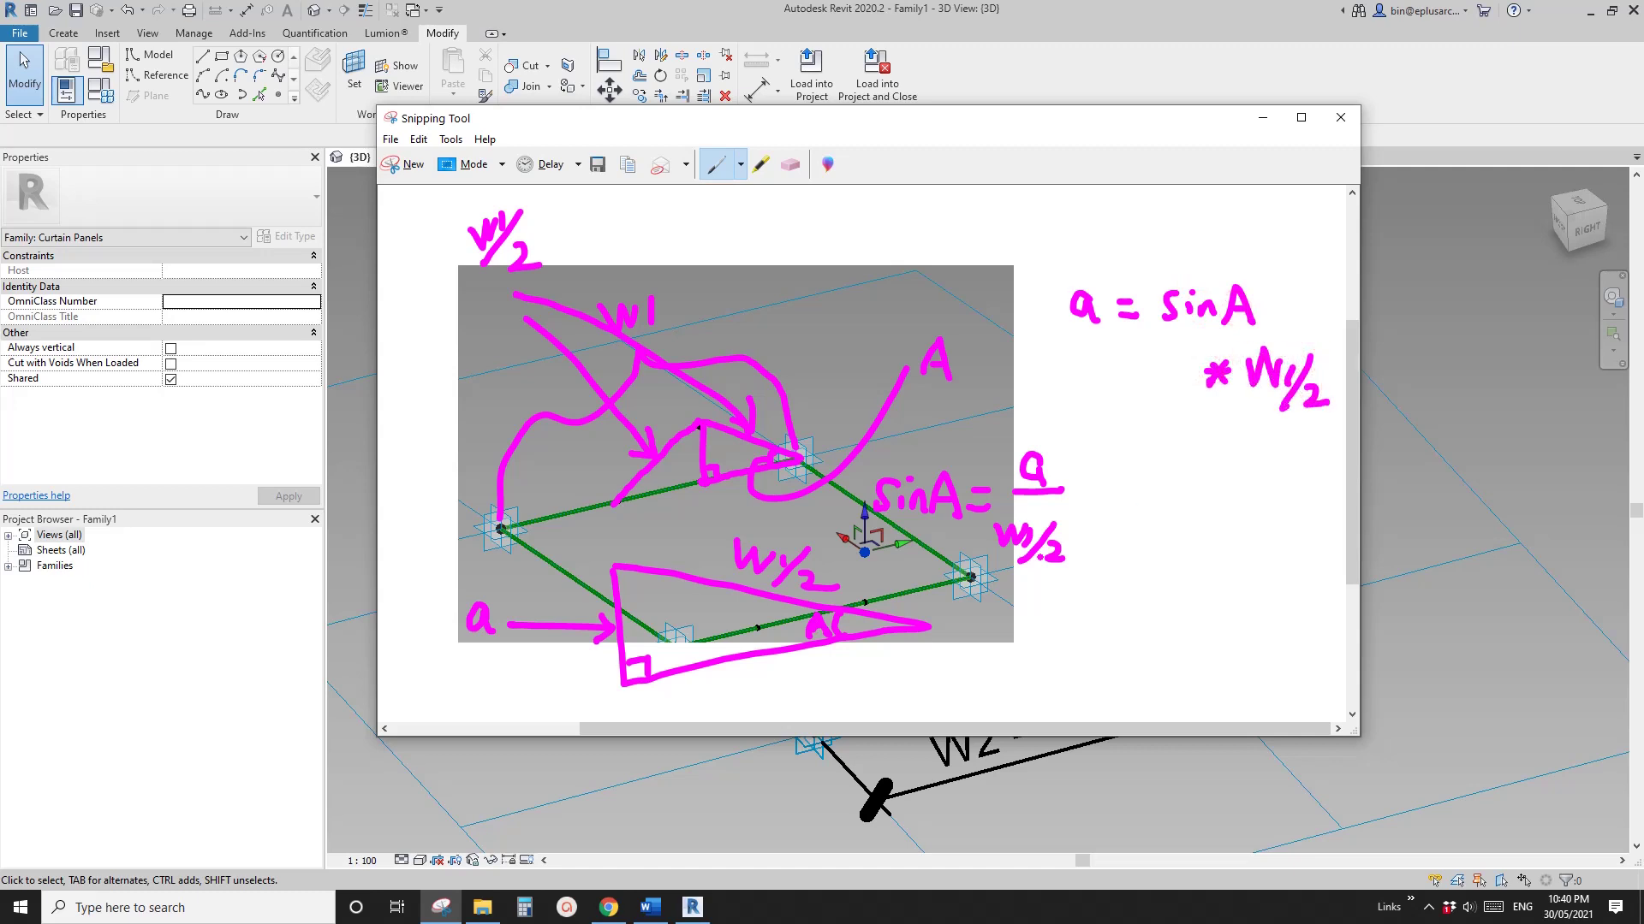
Mark the enlarged triangle's base with an arrow and the label b, and write the formula b = cosA * W1/2
mouse_move(777, 716)
left_mouse_down()
mouse_move(769, 659)
mouse_move(803, 711)
left_mouse_up()
left_click_drag(1089, 400, 1089, 440)
mouse_move(1117, 424)
left_mouse_down()
mouse_move(1190, 442)
mouse_move(1211, 421)
left_mouse_up()
mouse_move(1234, 420)
left_mouse_down()
mouse_move(1227, 447)
mouse_move(1266, 447)
mouse_move(1257, 435)
left_mouse_up()
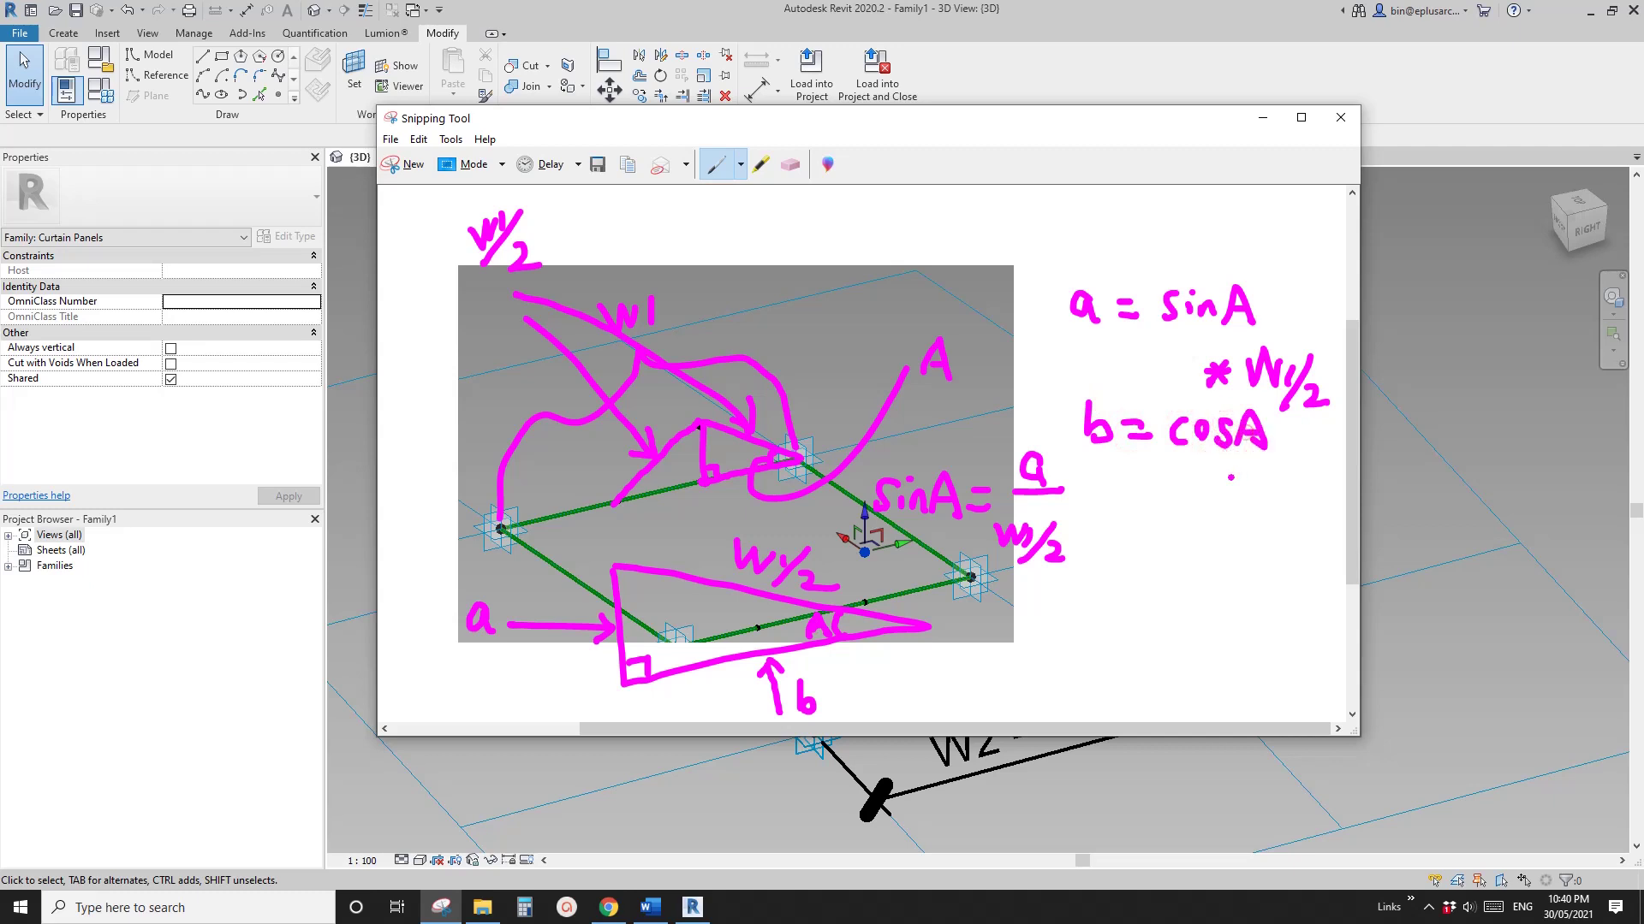
mouse_move(1203, 492)
left_mouse_down()
mouse_move(1226, 471)
mouse_move(1229, 485)
mouse_move(1289, 467)
mouse_move(1252, 516)
left_mouse_up()
left_click_drag(1264, 497, 1299, 512)
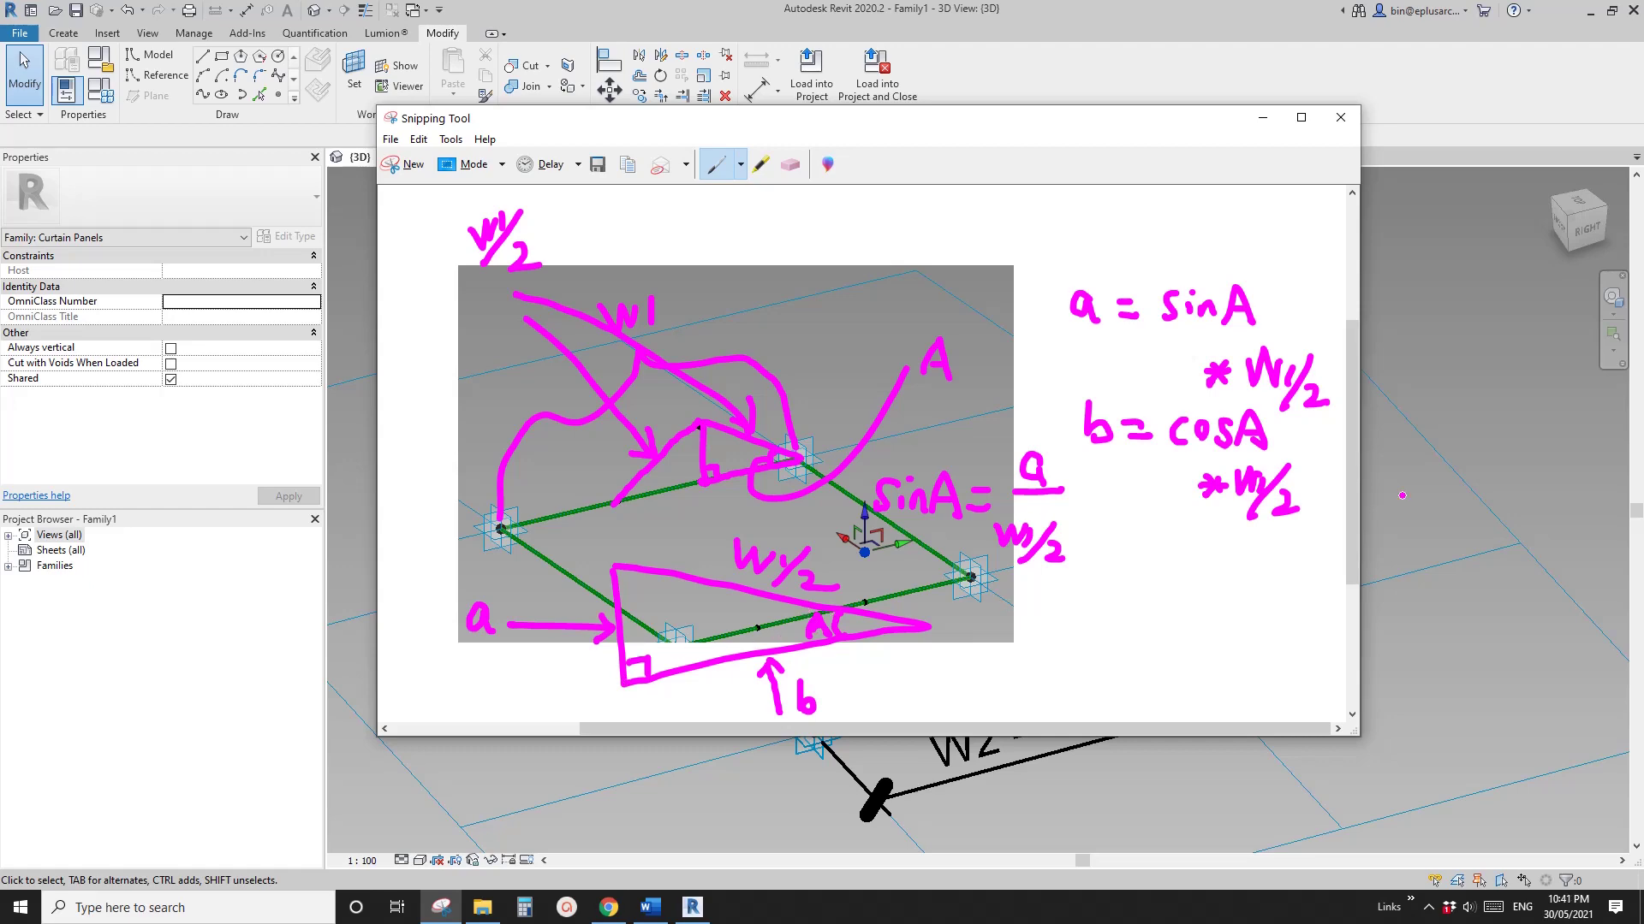
Back in Revit, set the measurement type of the hosted point beneath the raised point on the W1 edge to Segment Length
left_click(1402, 495)
scroll(901, 467, "up", 3)
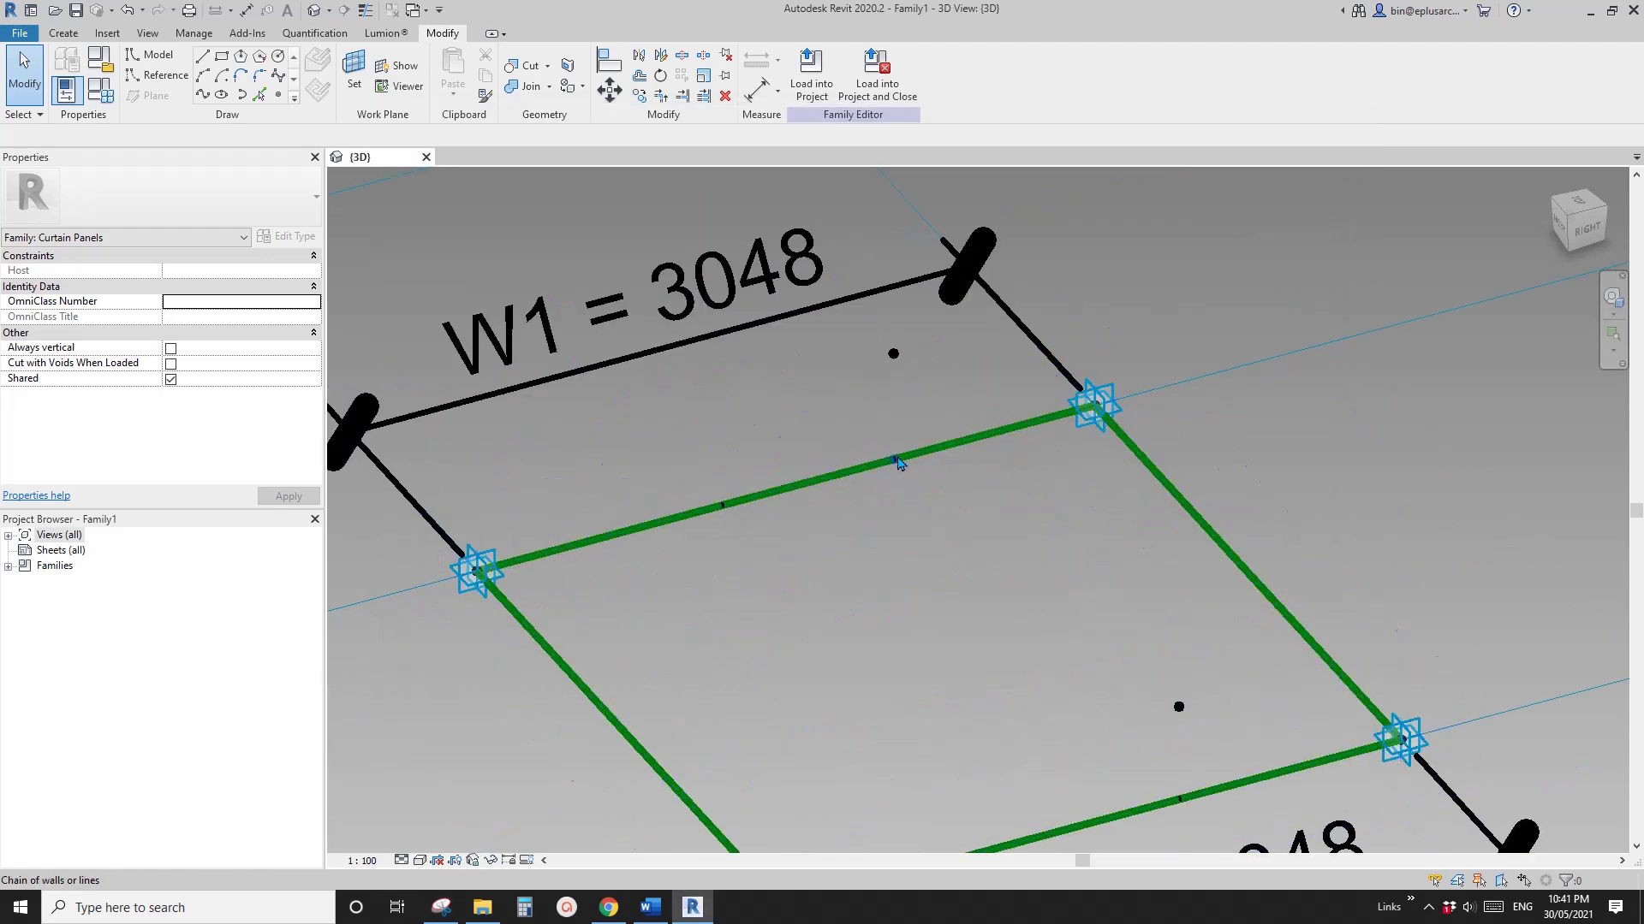
left_click(895, 462)
middle_click_drag(895, 462, 917, 522)
key("Tab")
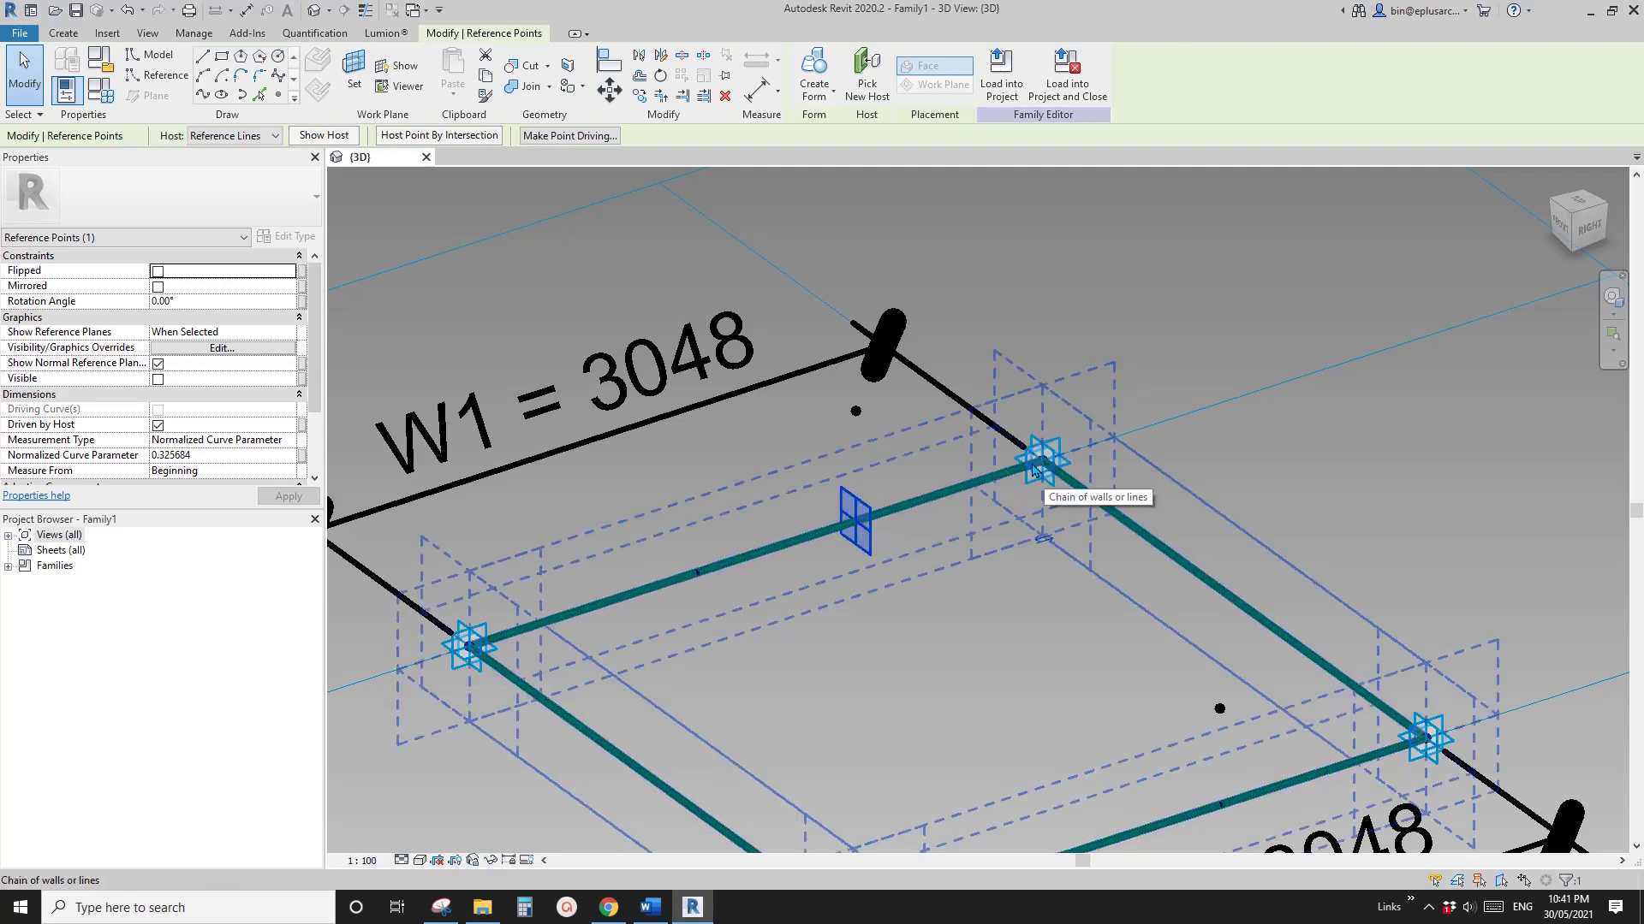
left_click(289, 440)
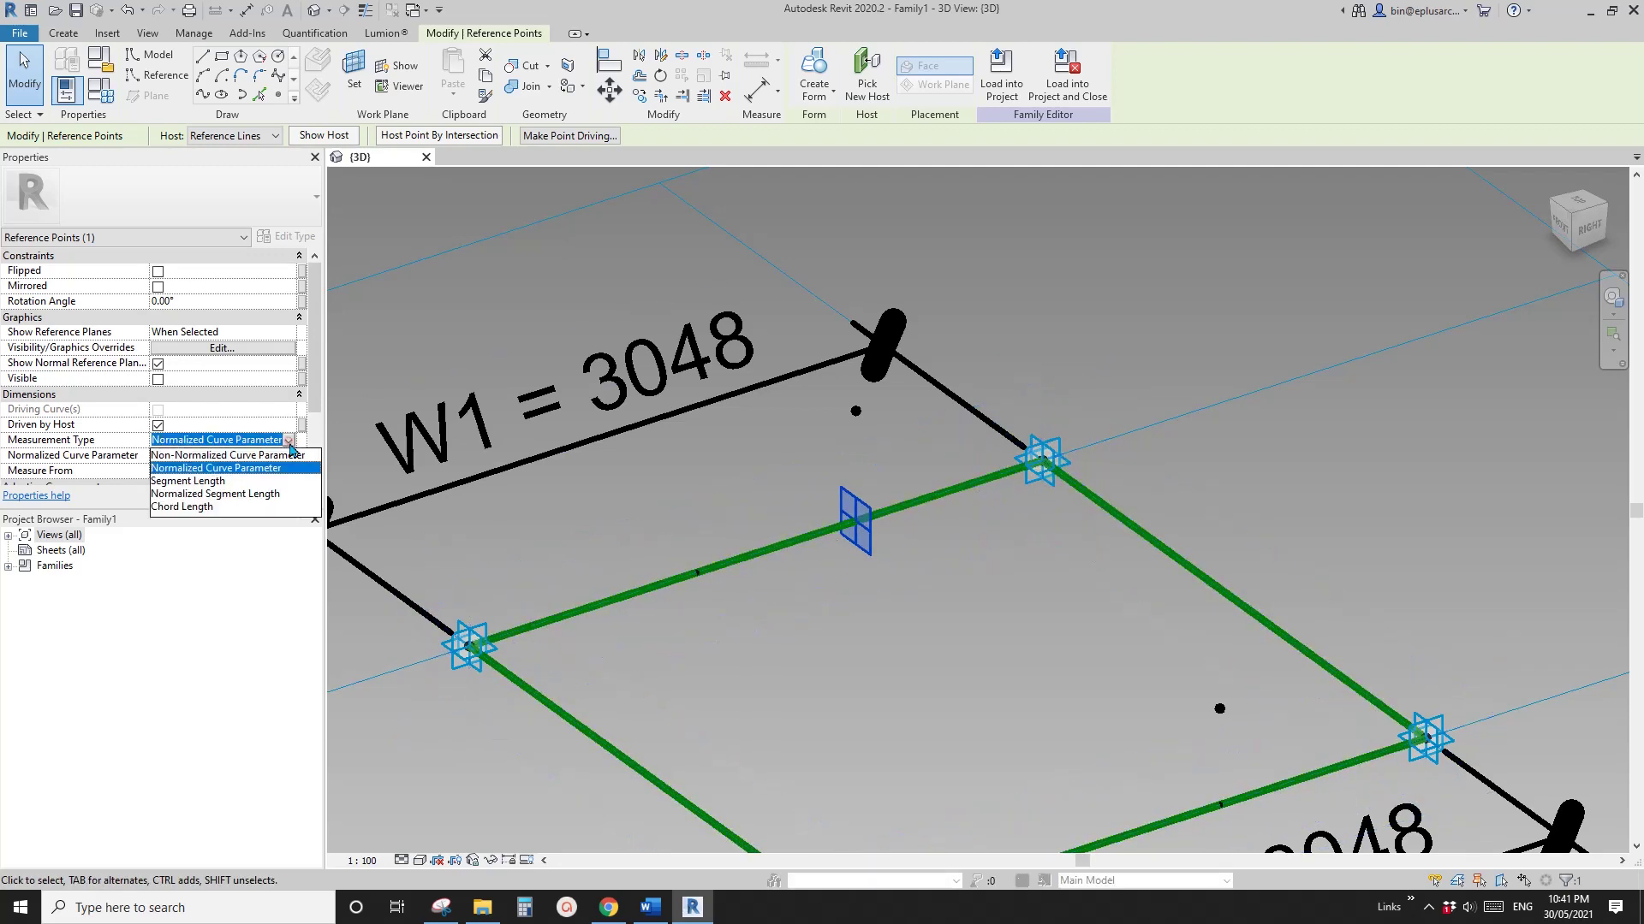
left_click(192, 481)
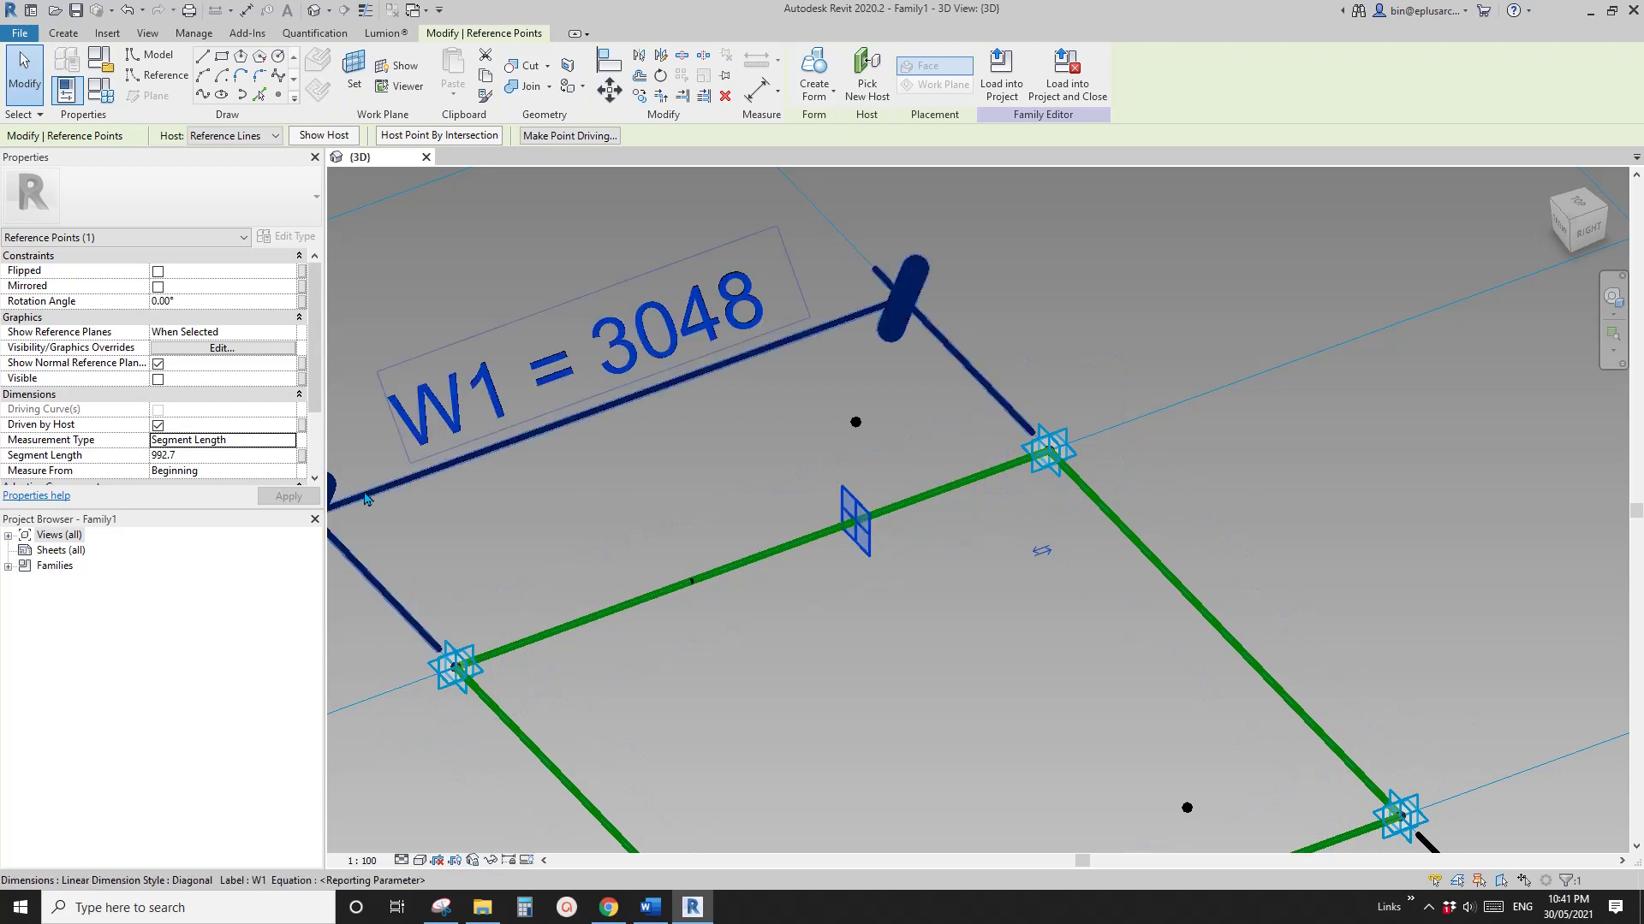
Associate that hosted point's segment length with a new instance family parameter named b
left_click(301, 456)
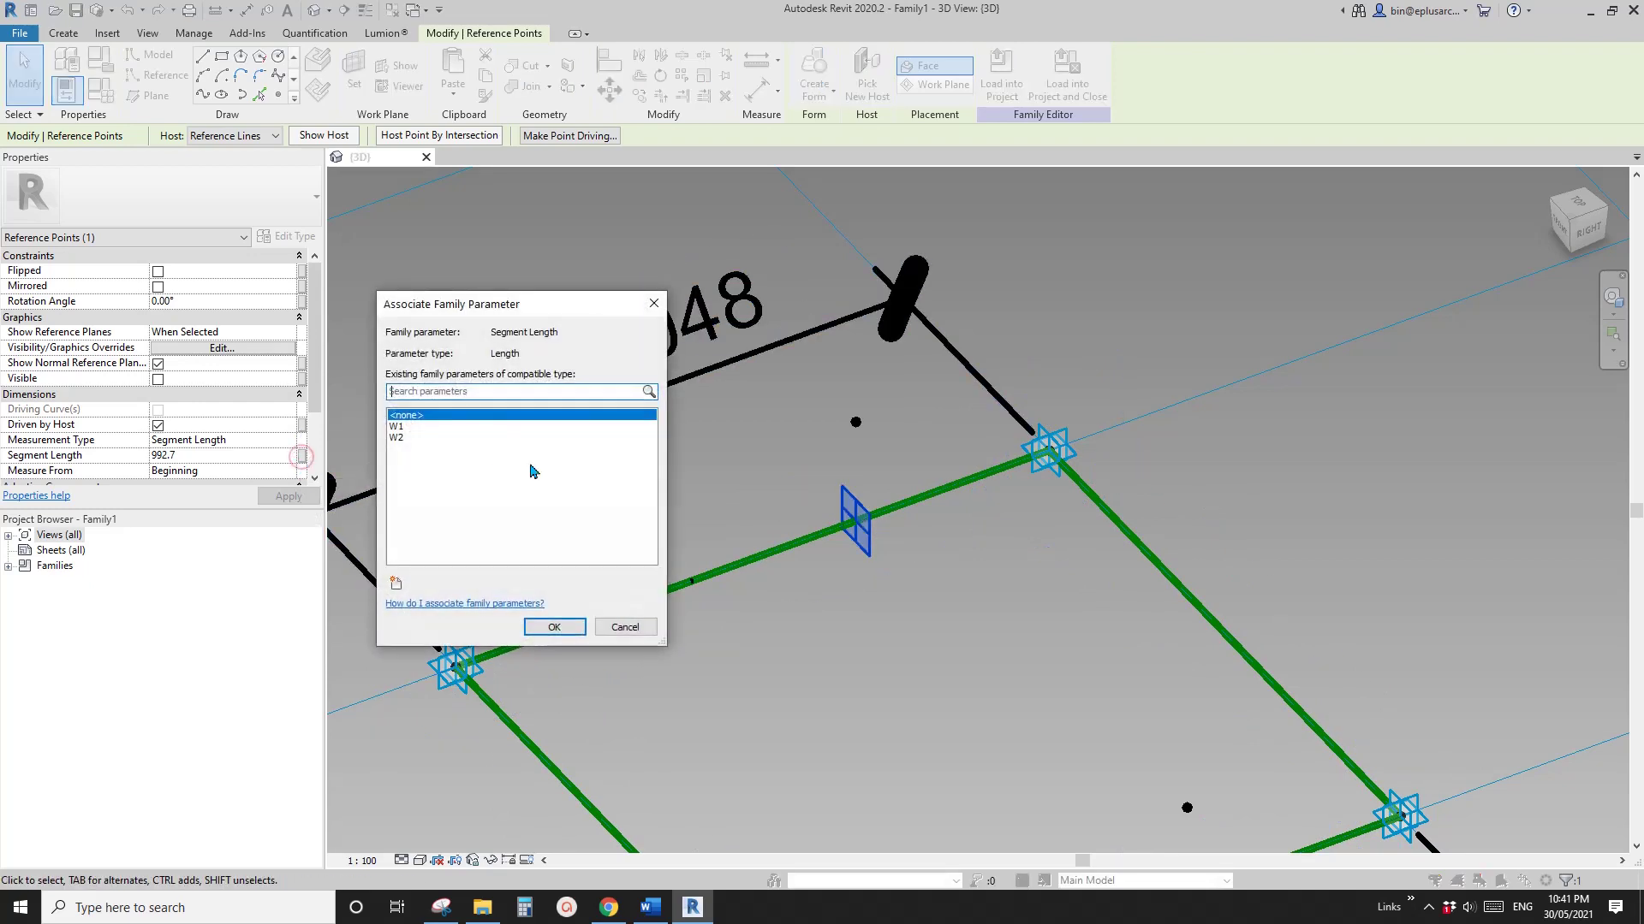
left_click_drag(534, 312, 570, 286)
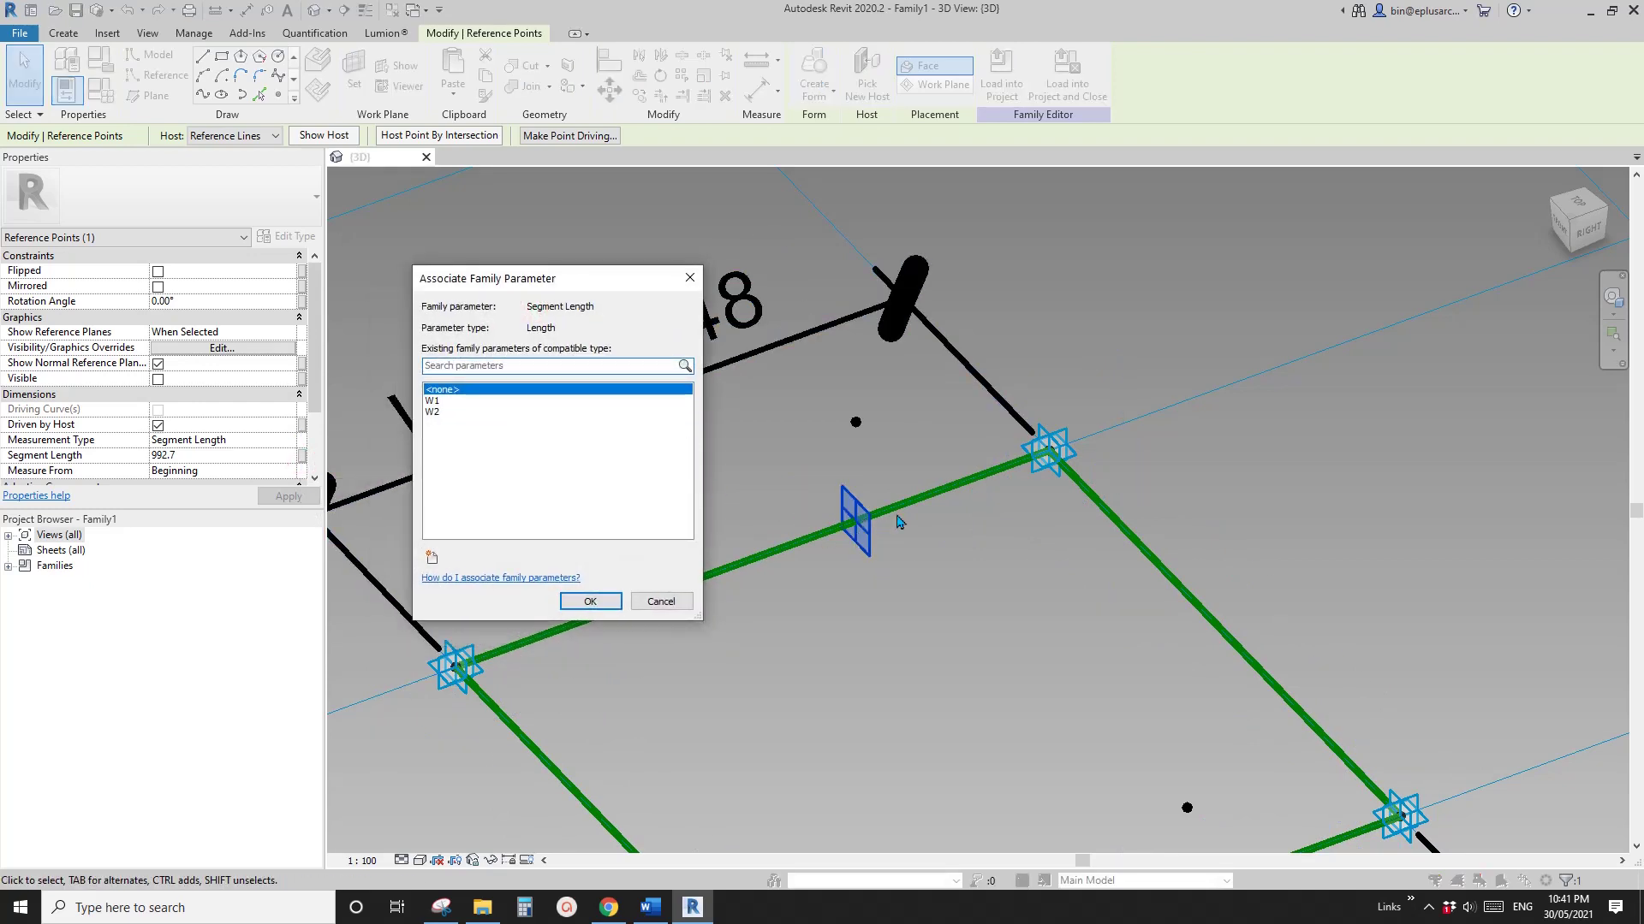
left_click(441, 908)
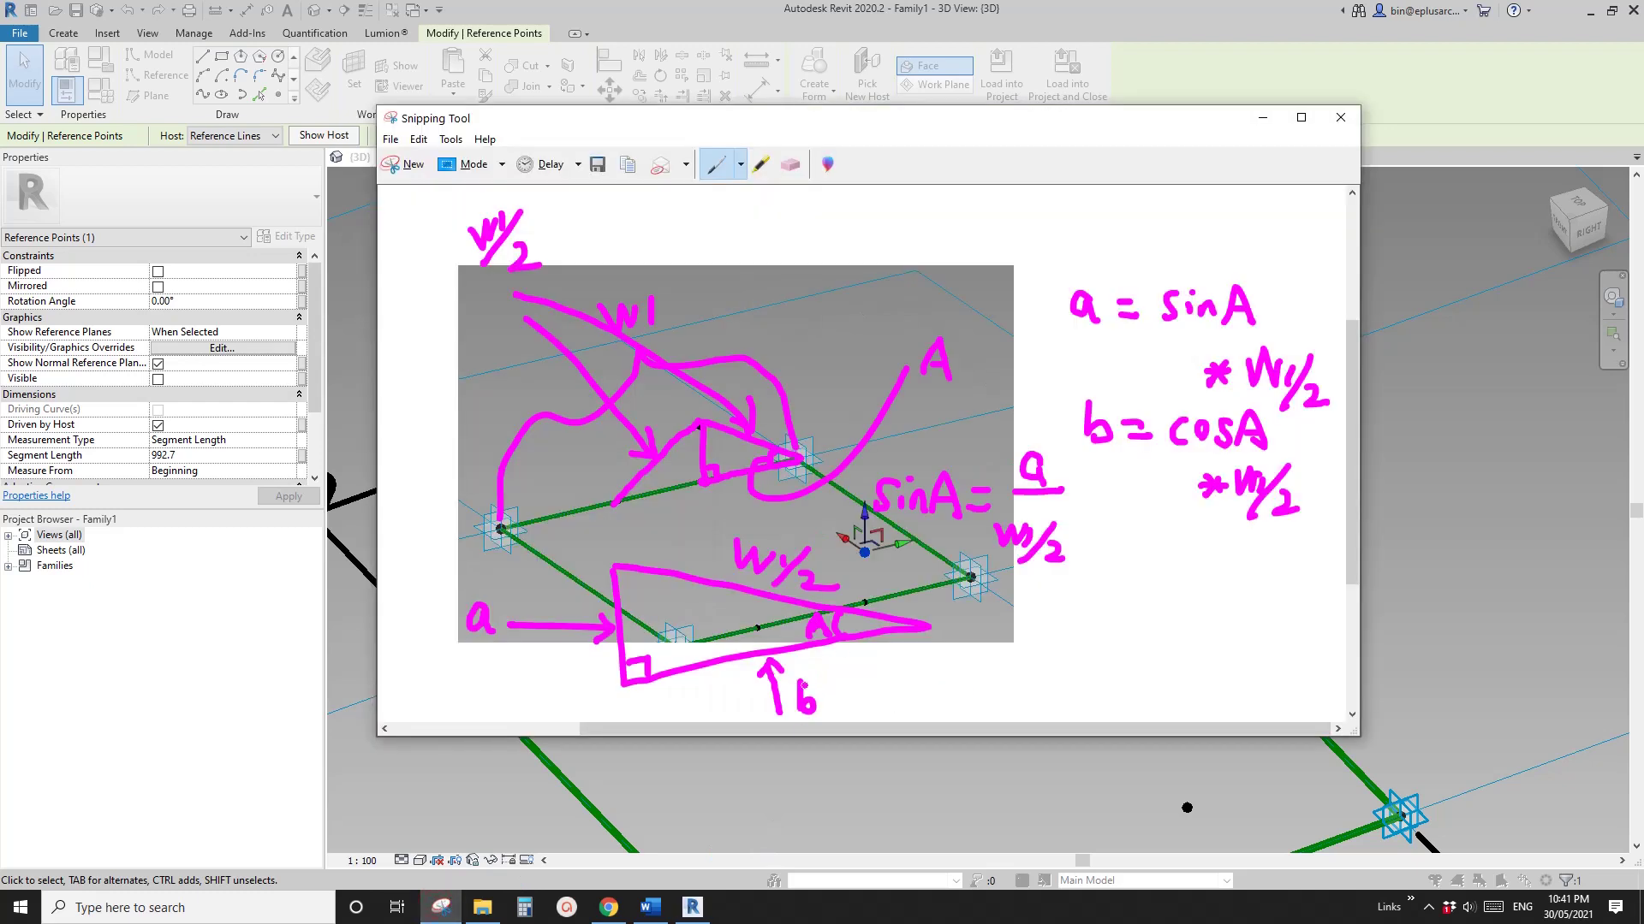
left_click(693, 908)
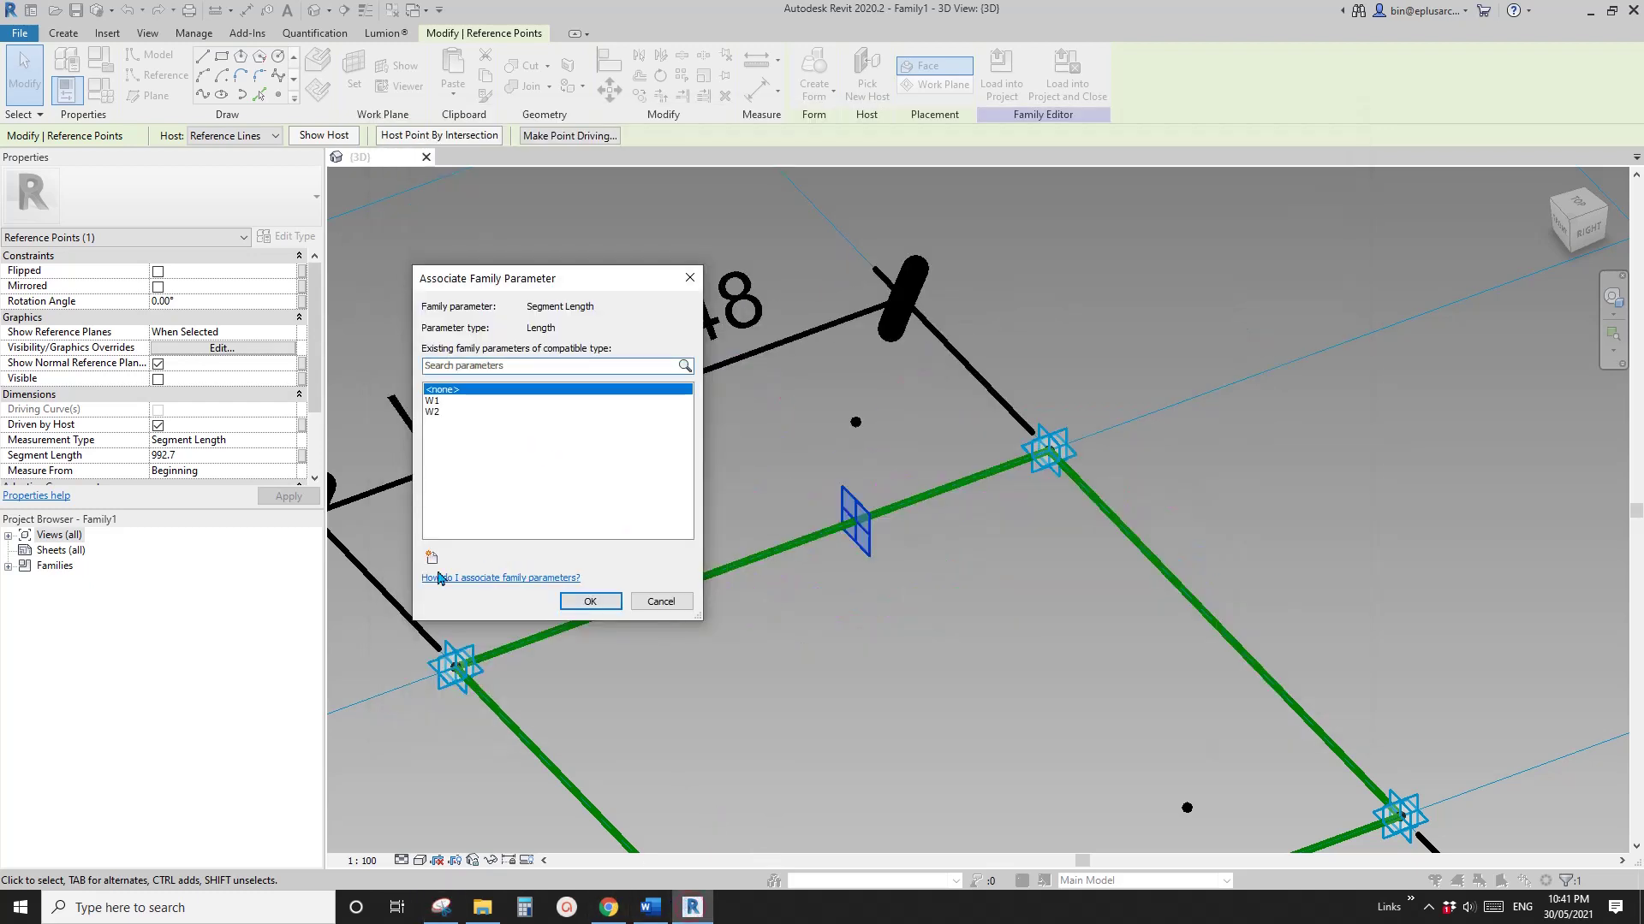
left_click(433, 558)
left_click(963, 407)
type("b")
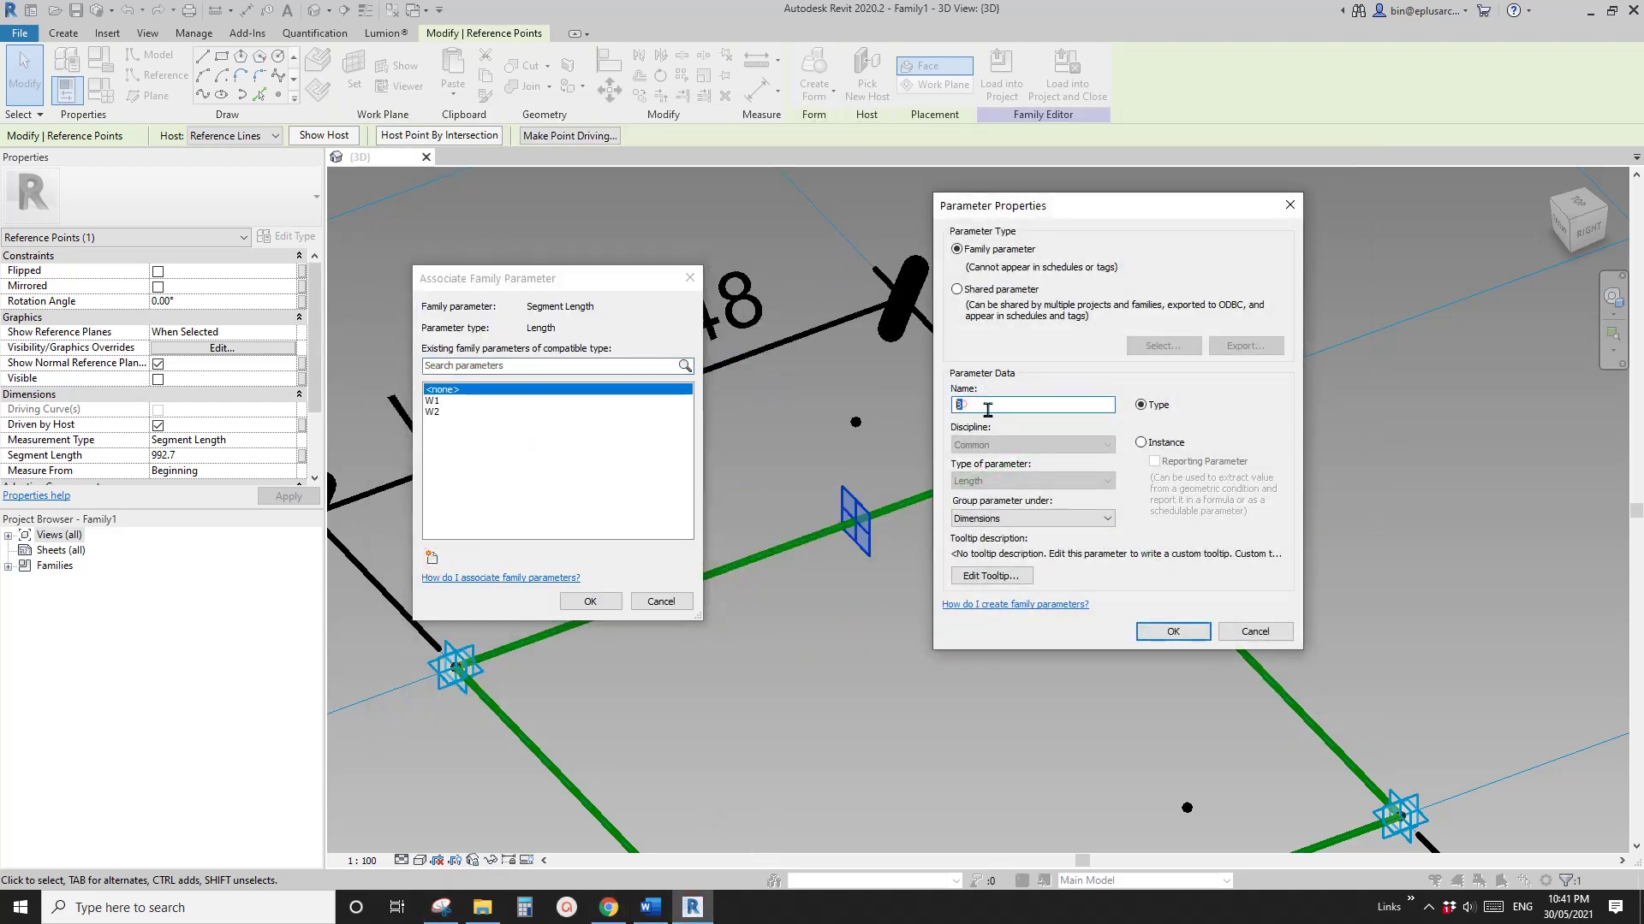
left_click(1140, 443)
left_click(1172, 631)
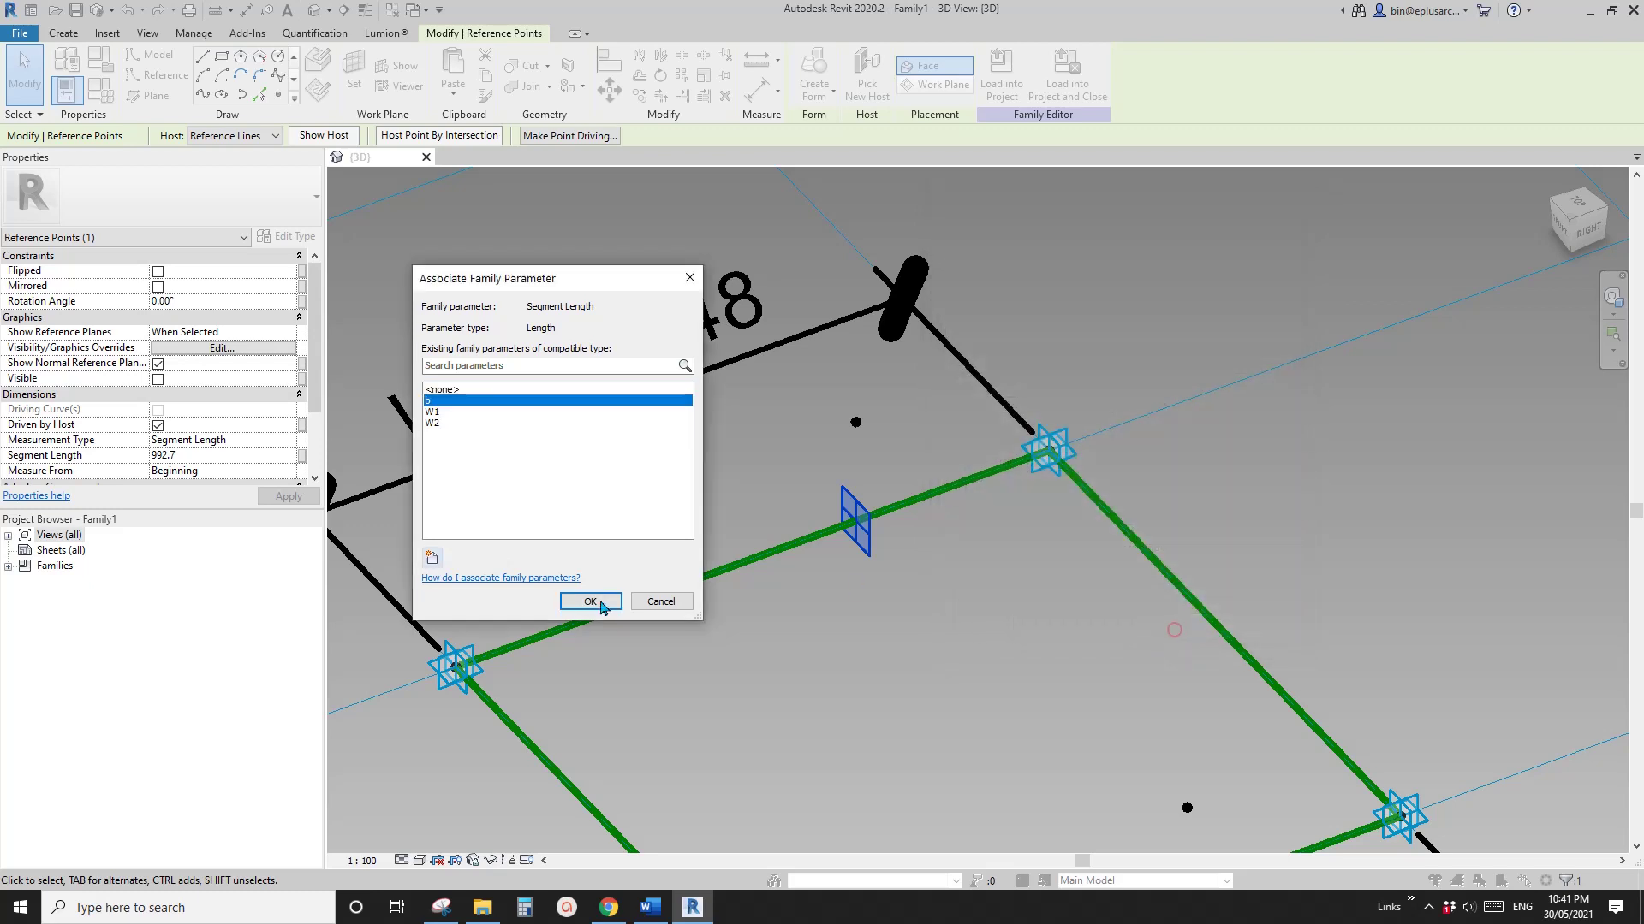
left_click(589, 599)
Associate the offset of the raised point above the W1 edge with a new instance family parameter named a
middle_click_drag(869, 585, 813, 606)
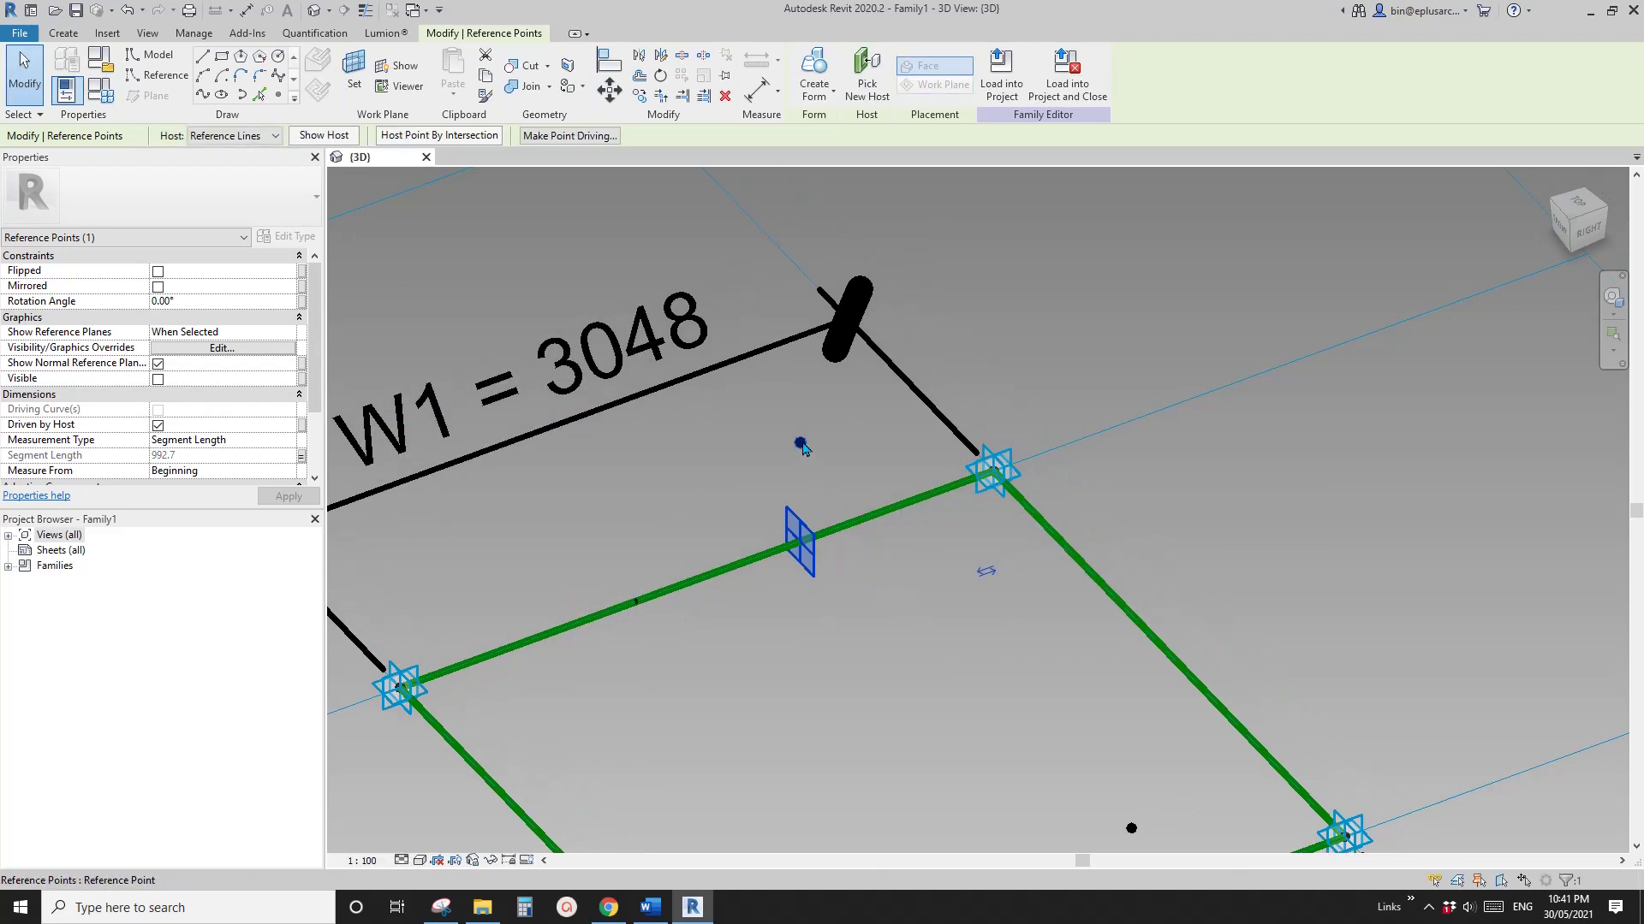
left_click(798, 444)
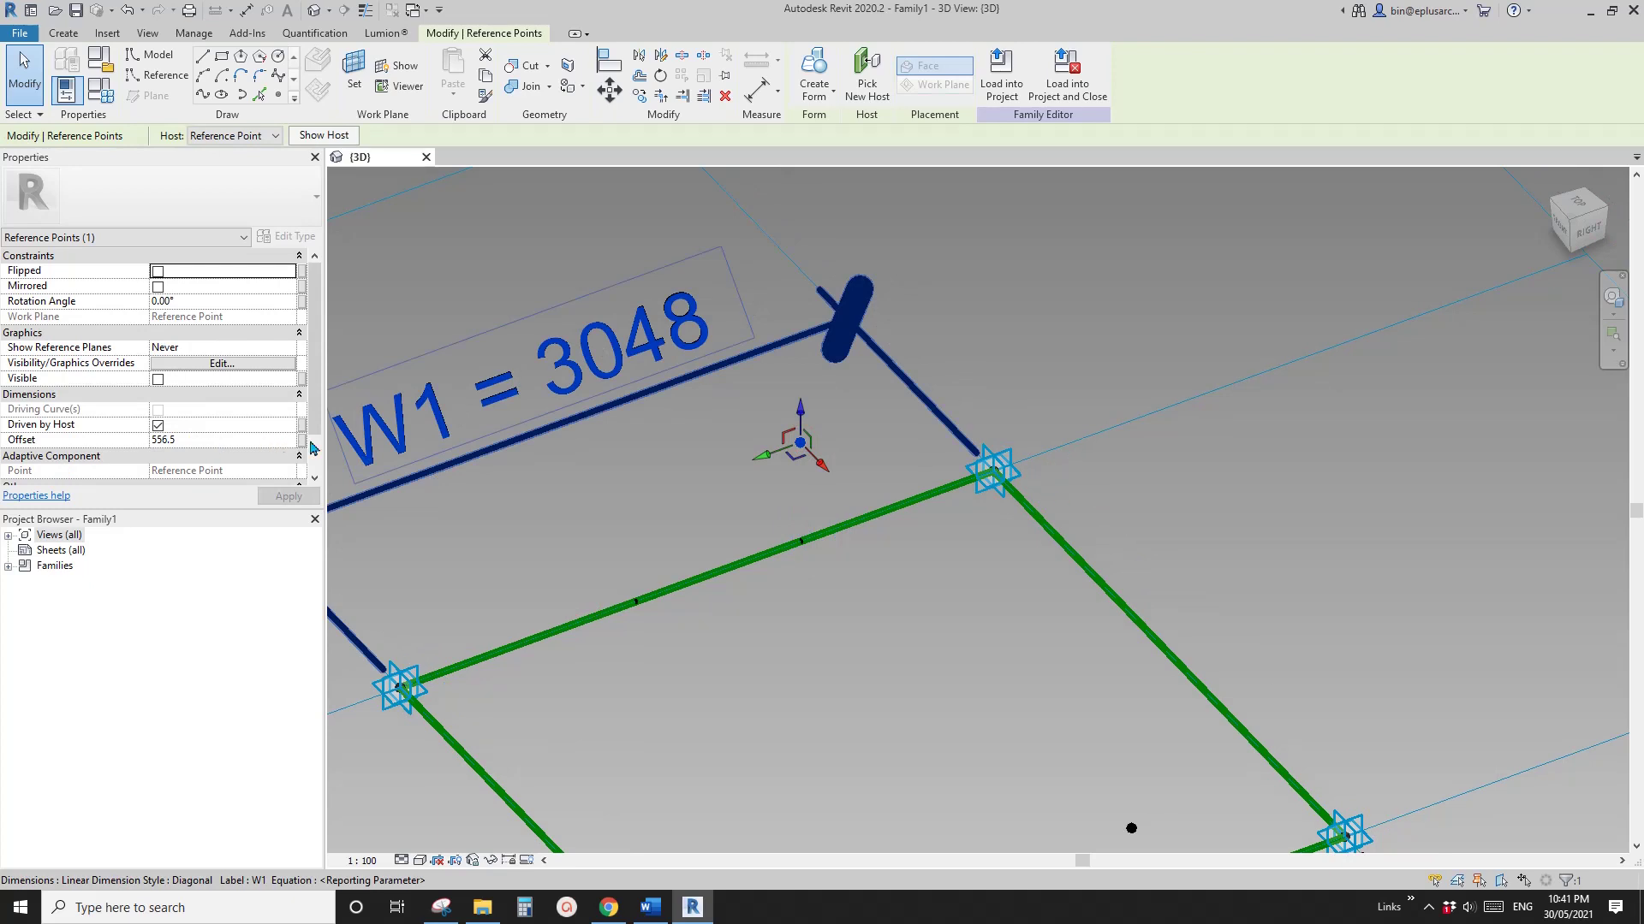
left_click(301, 441)
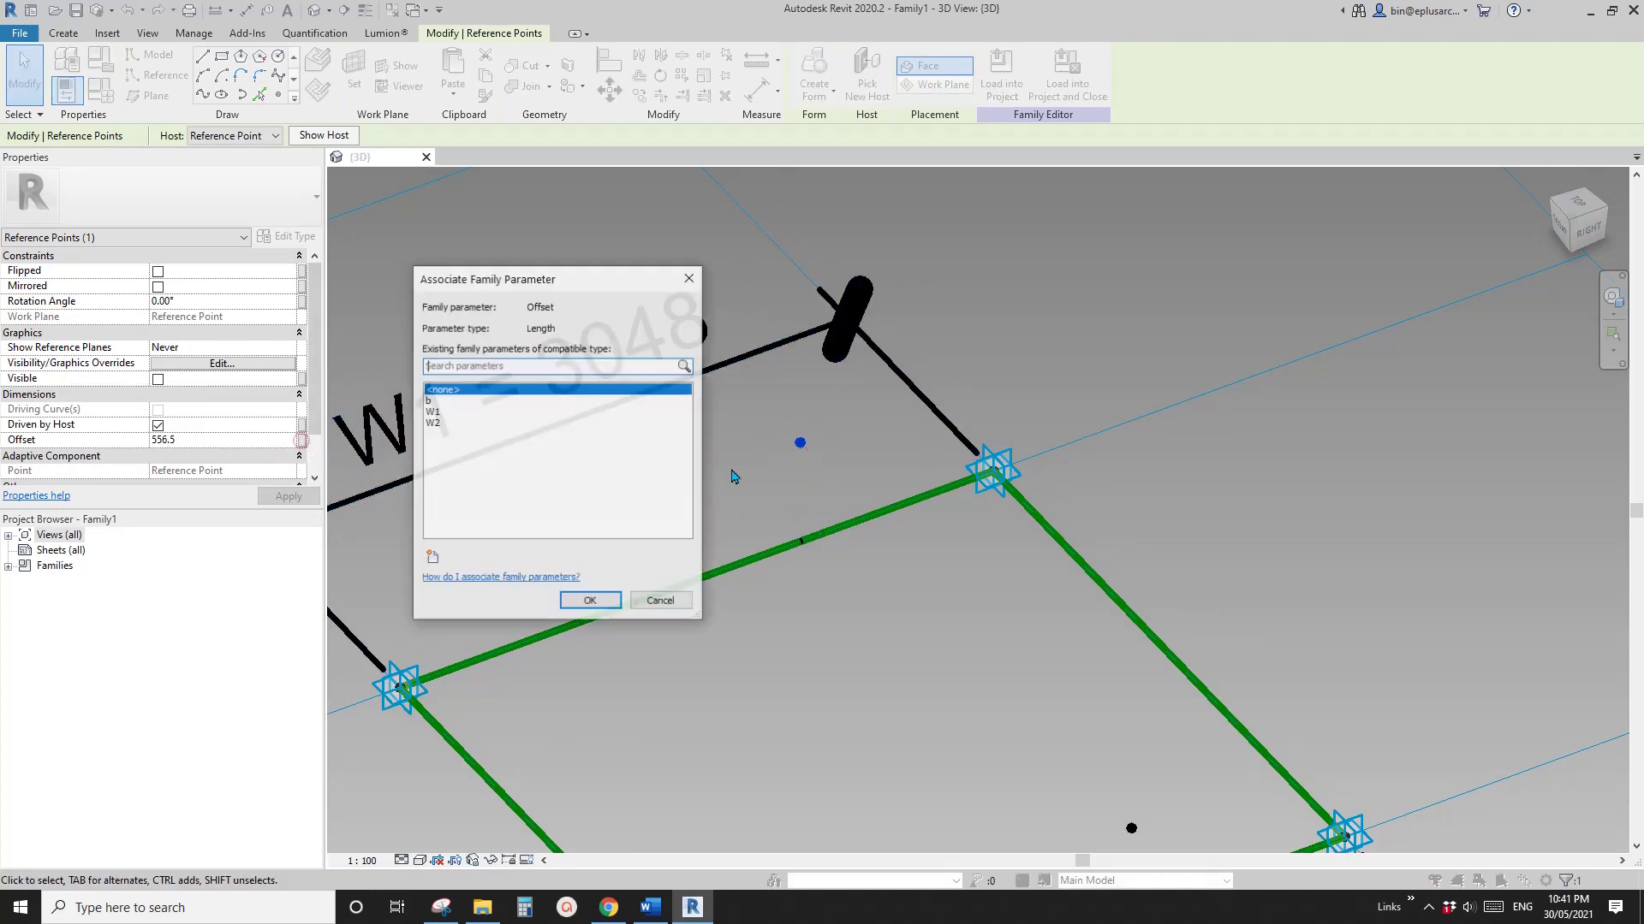
left_click(433, 559)
type("a")
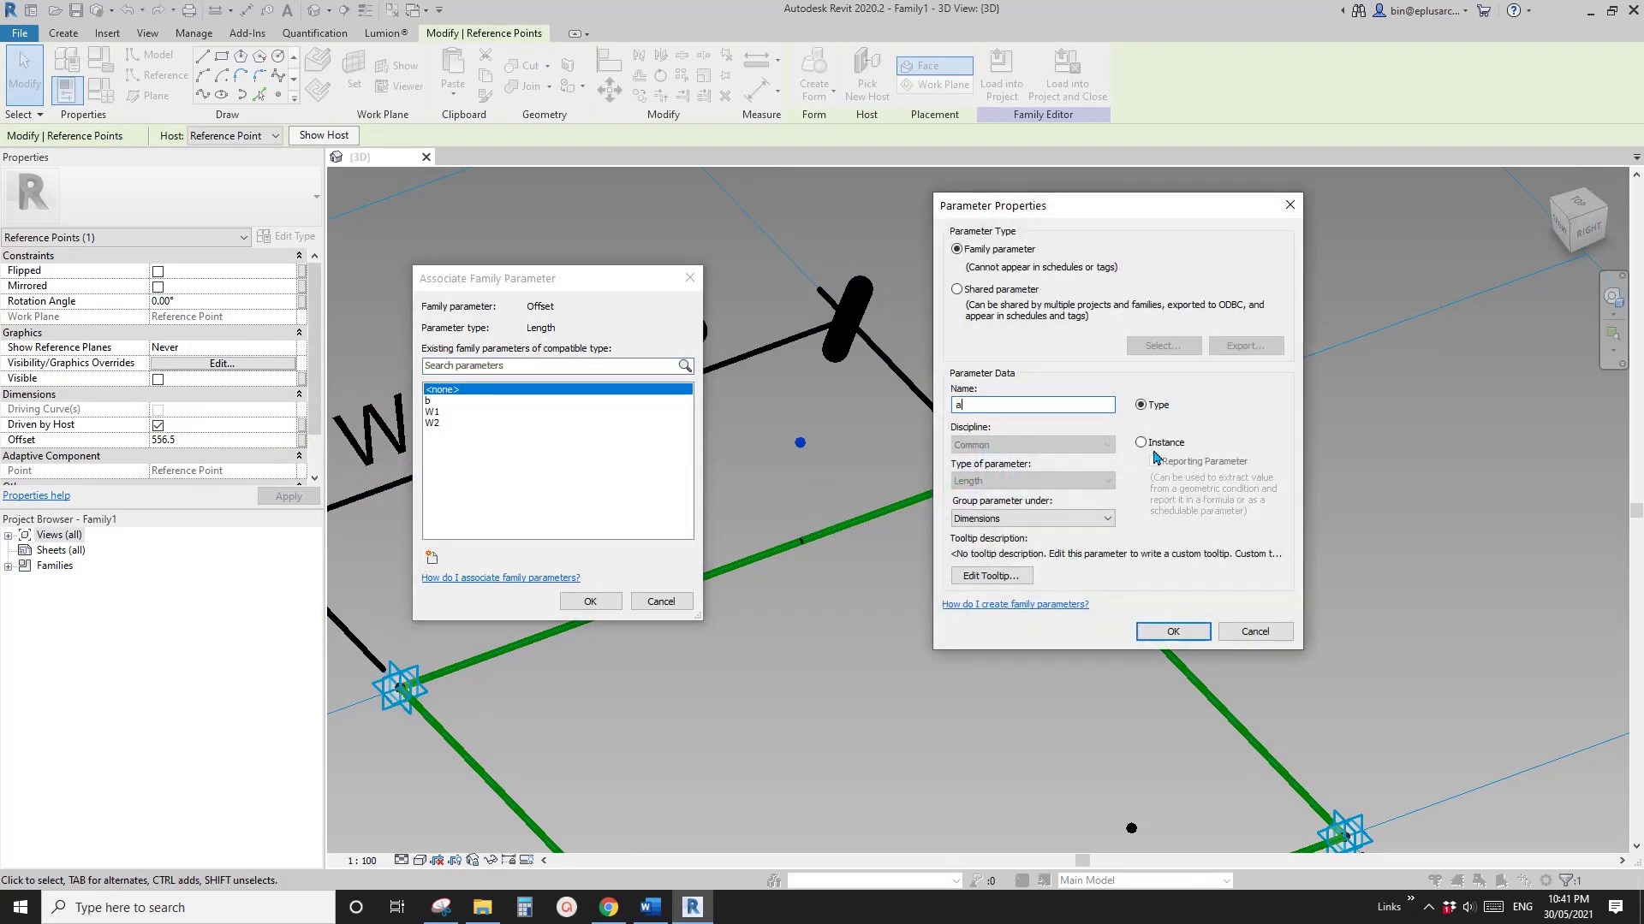
left_click(1173, 631)
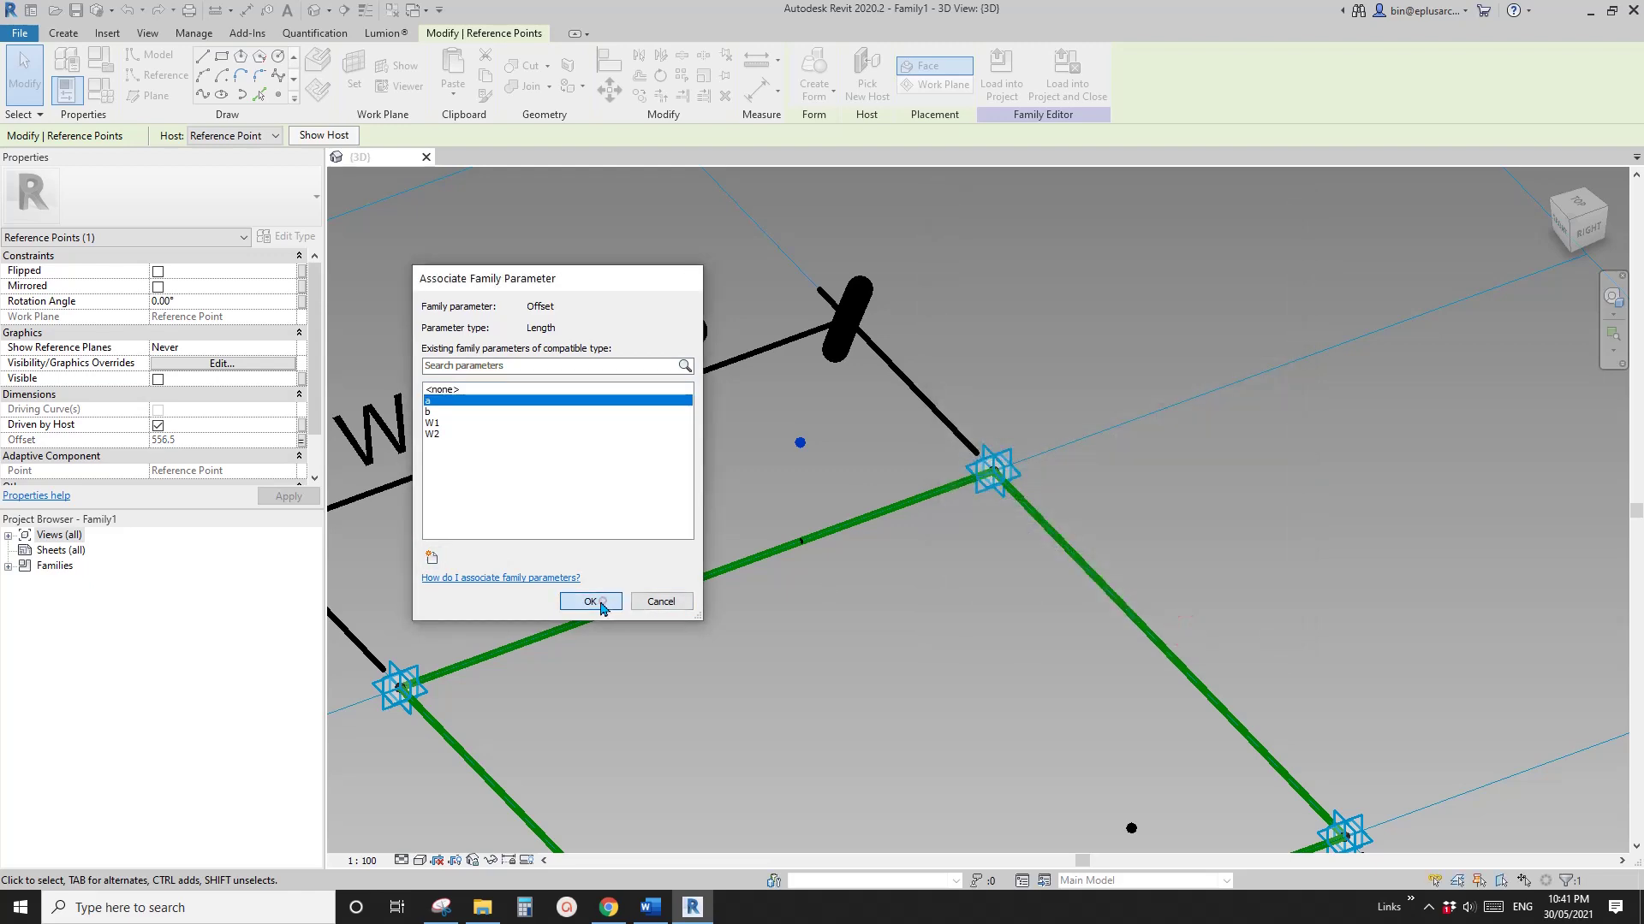
left_click(590, 601)
Set the measurement type of the other hosted point on the W1 edge to Segment Length
middle_click_drag(754, 621, 888, 554, "shift")
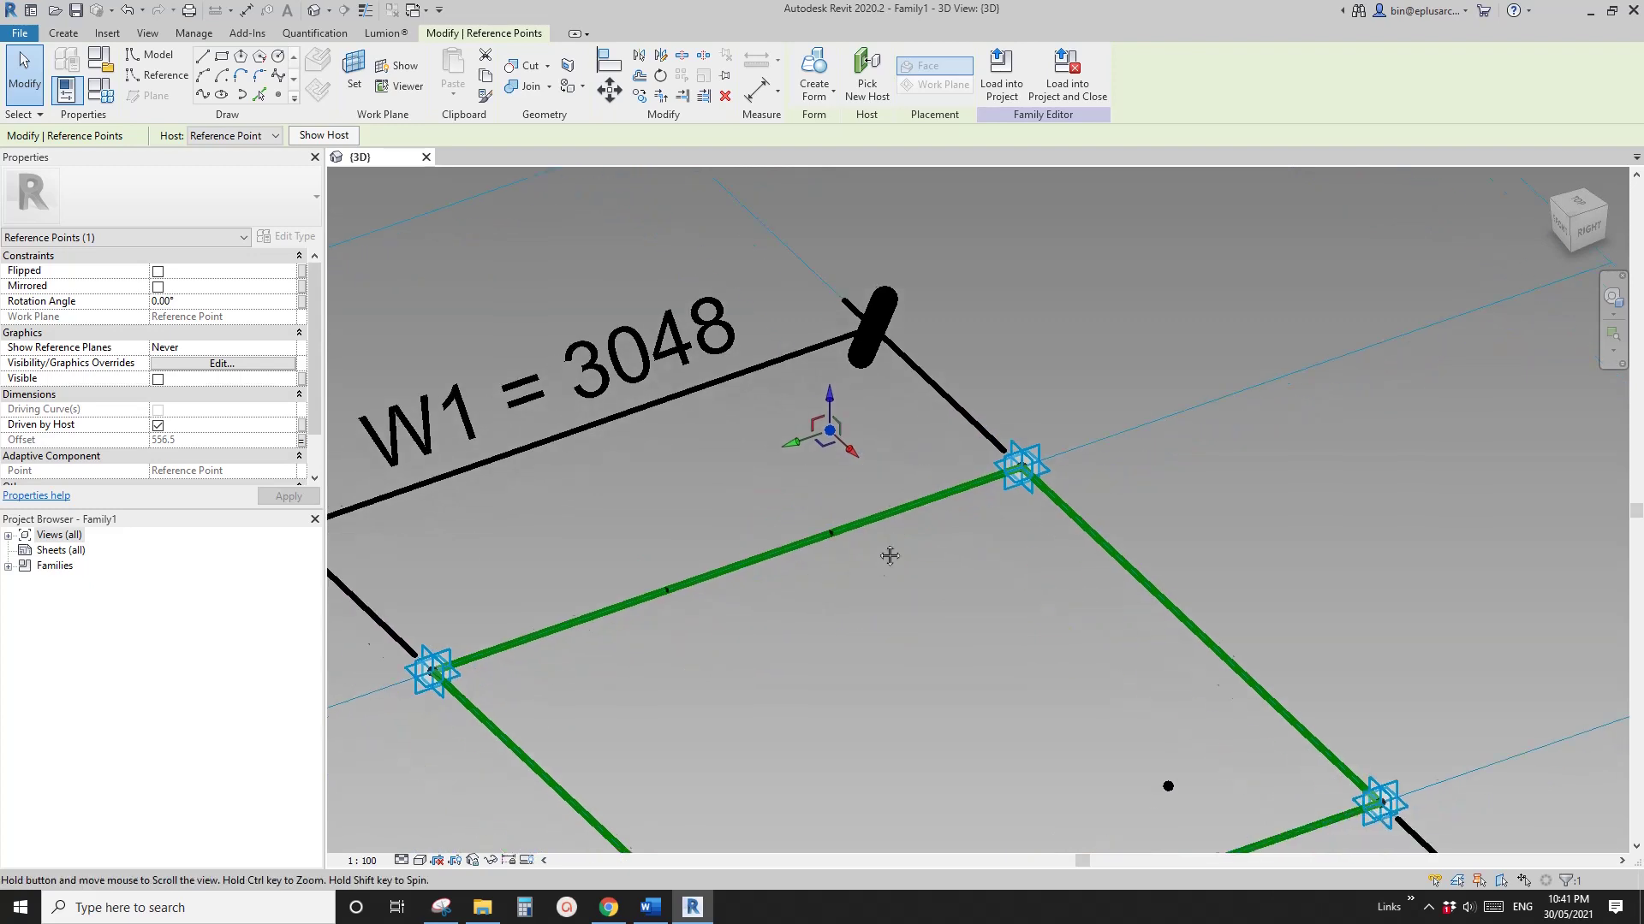
left_click(887, 554)
left_click(668, 594)
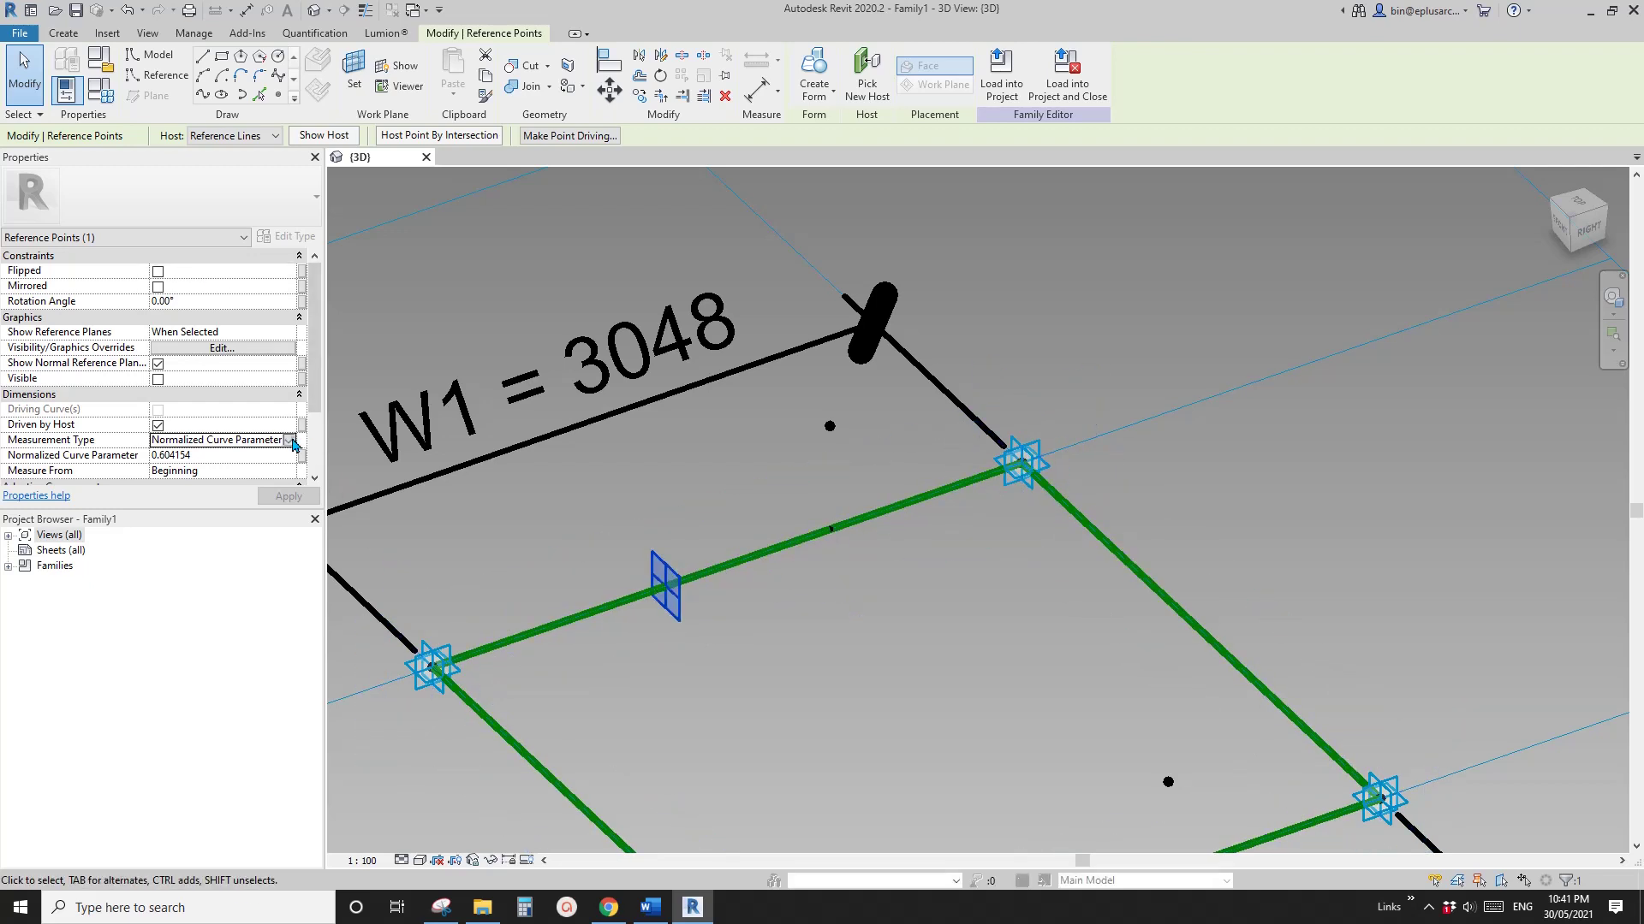
left_click(291, 439)
left_click(182, 481)
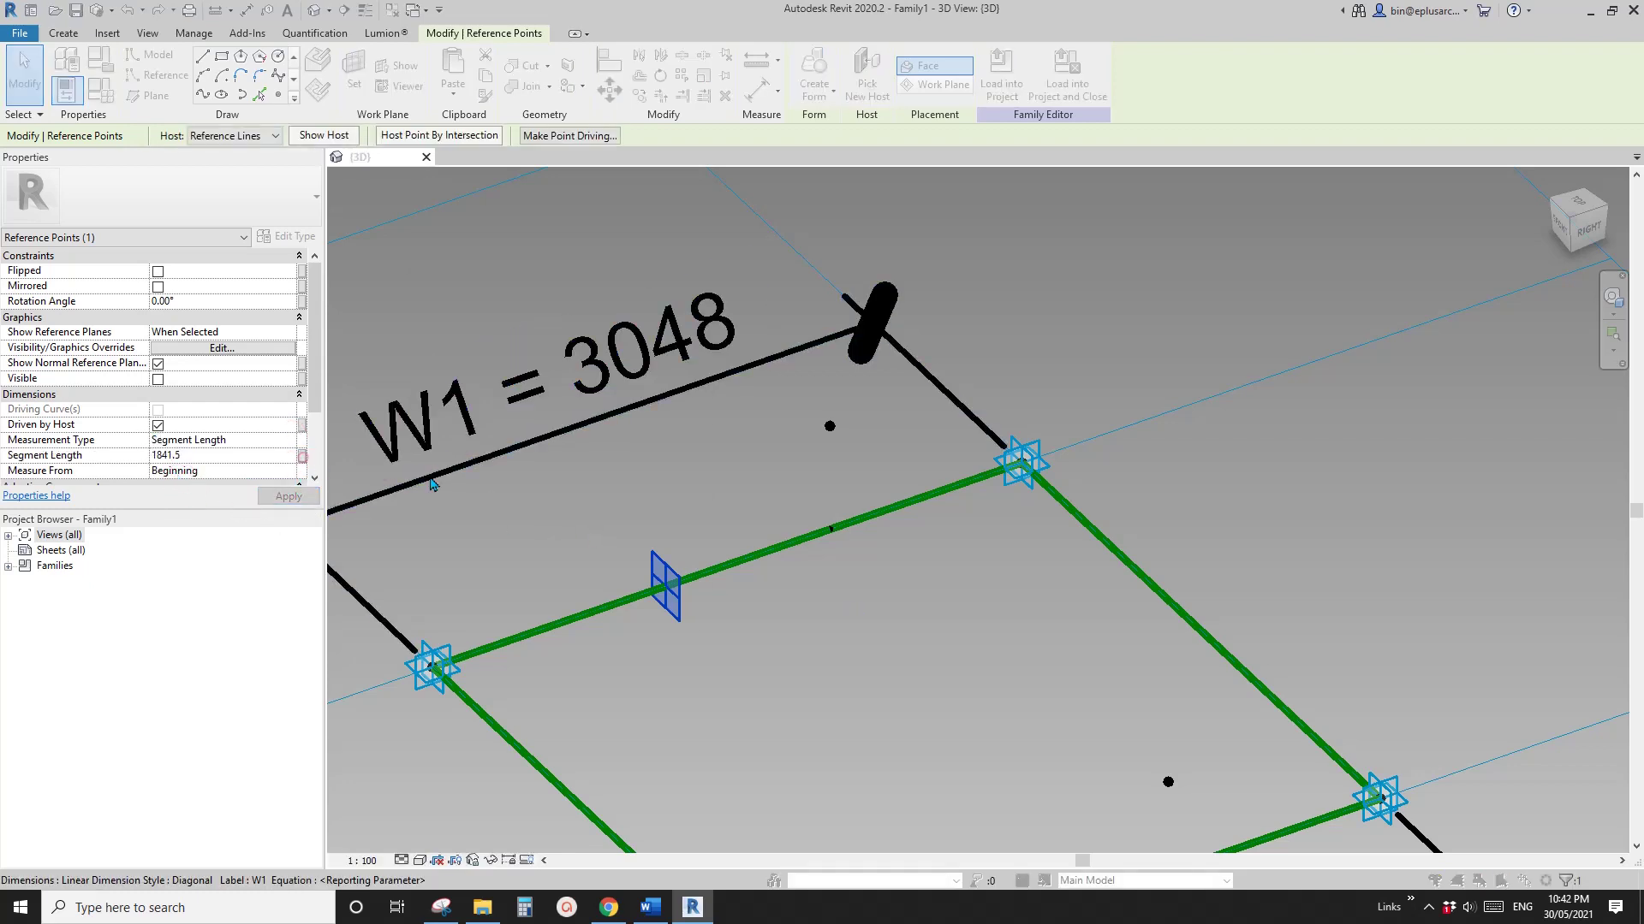
Associate the second hosted point's segment length with a new instance family parameter named c
left_click(301, 456)
left_click(433, 559)
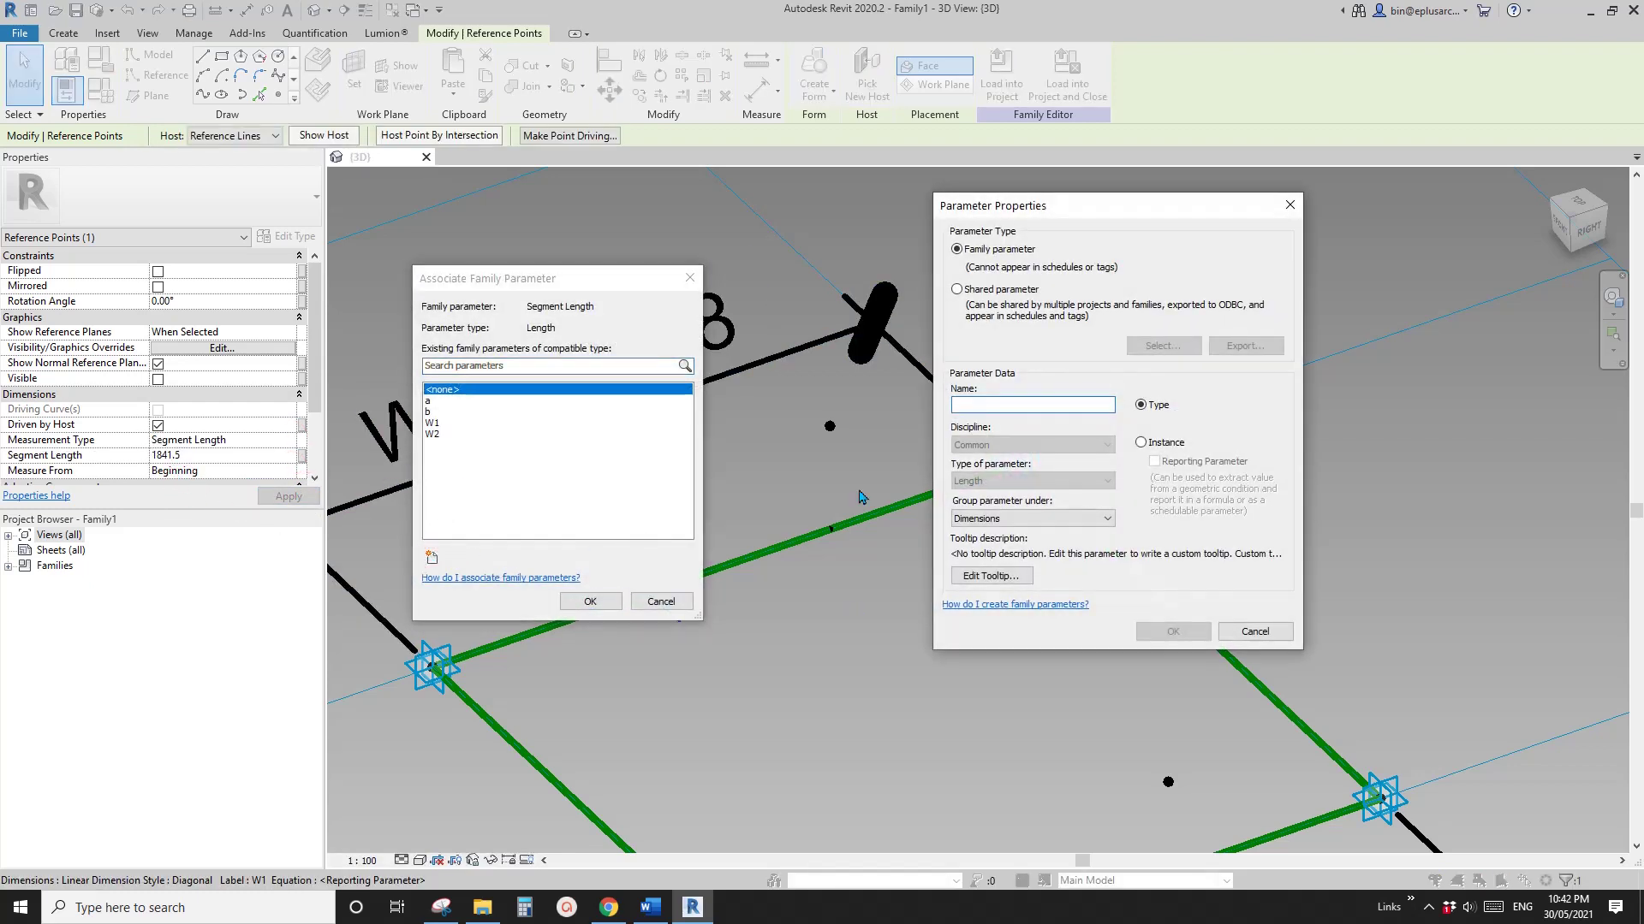
type("c")
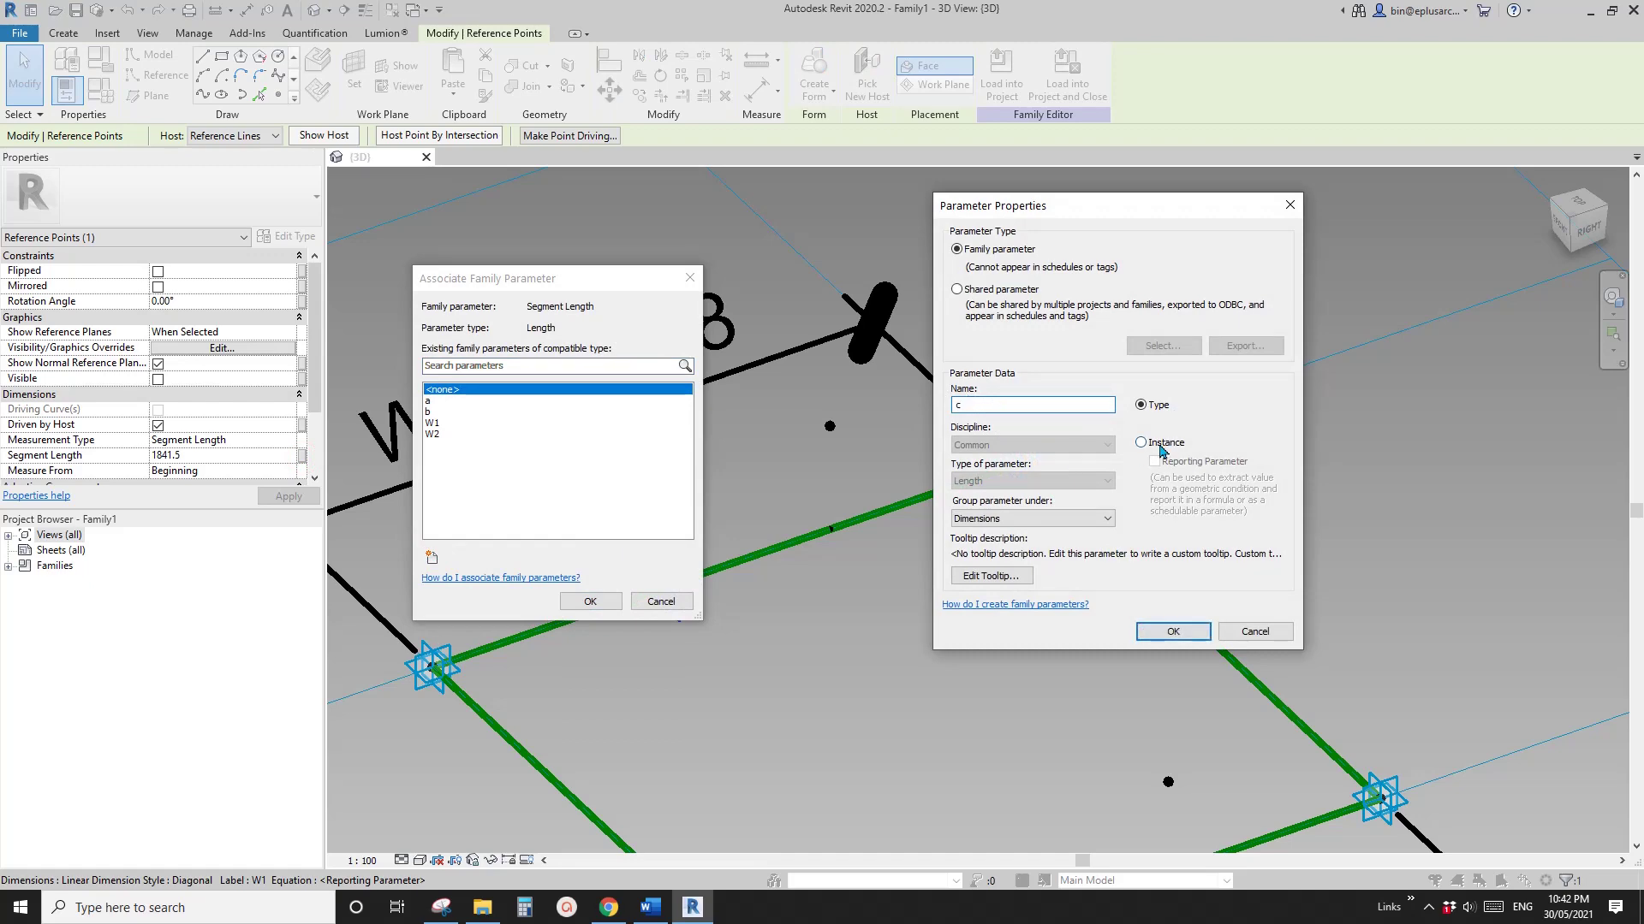
left_click(1173, 631)
left_click(590, 601)
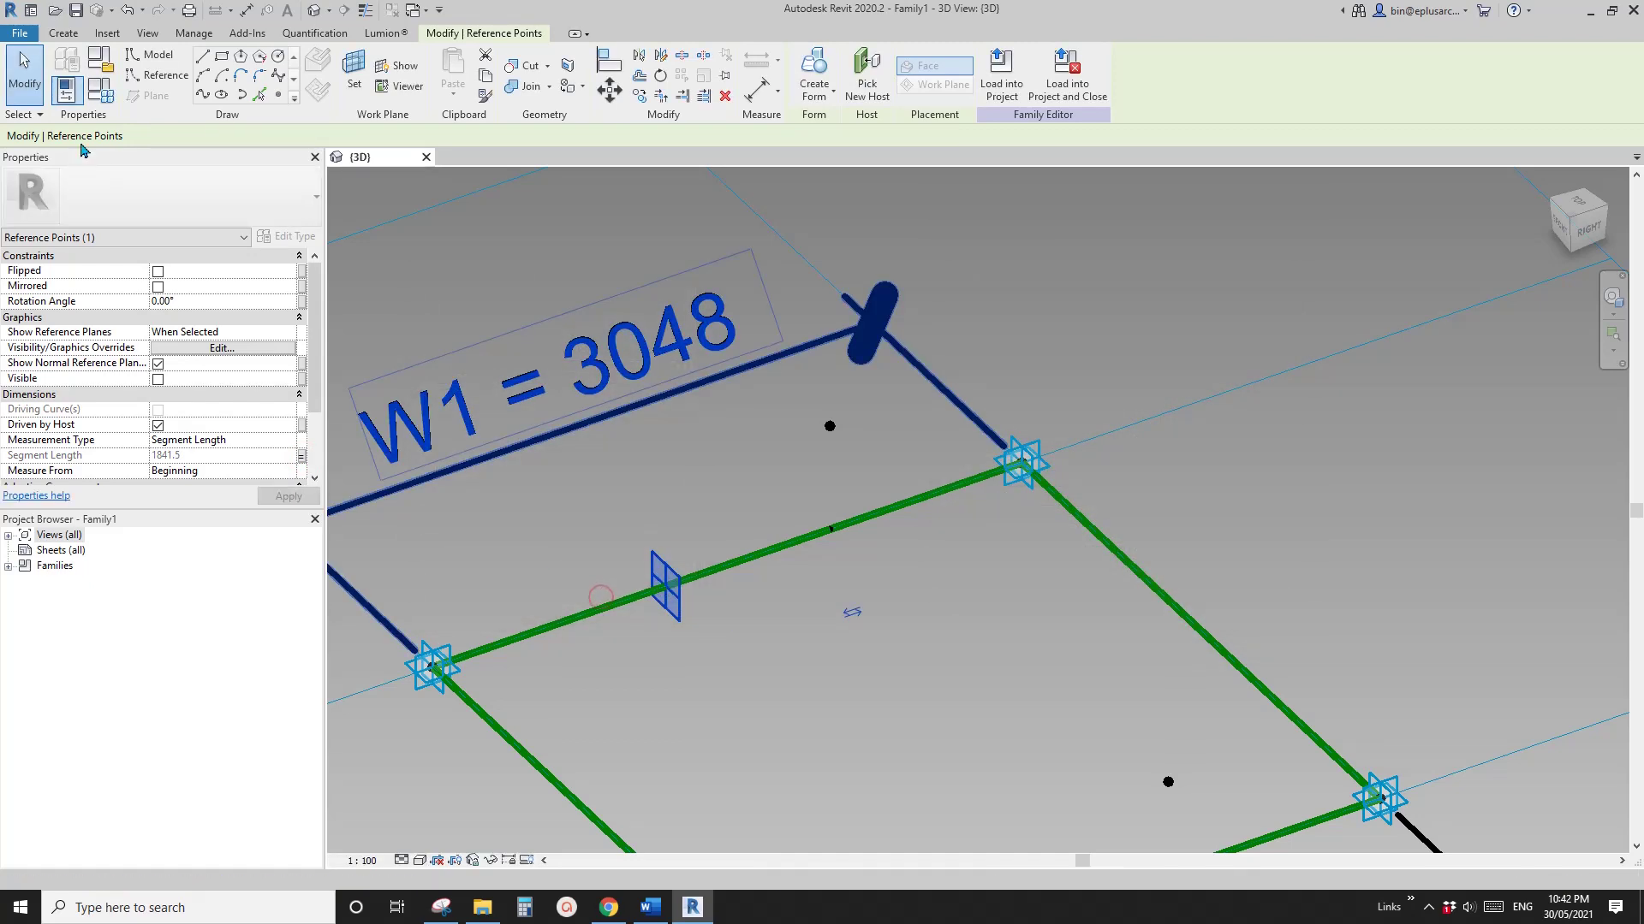
In the family types, enter the formula b*2 for parameter c and sin(A) * W1 / 2 for parameter a, following the sketch
left_click(96, 103)
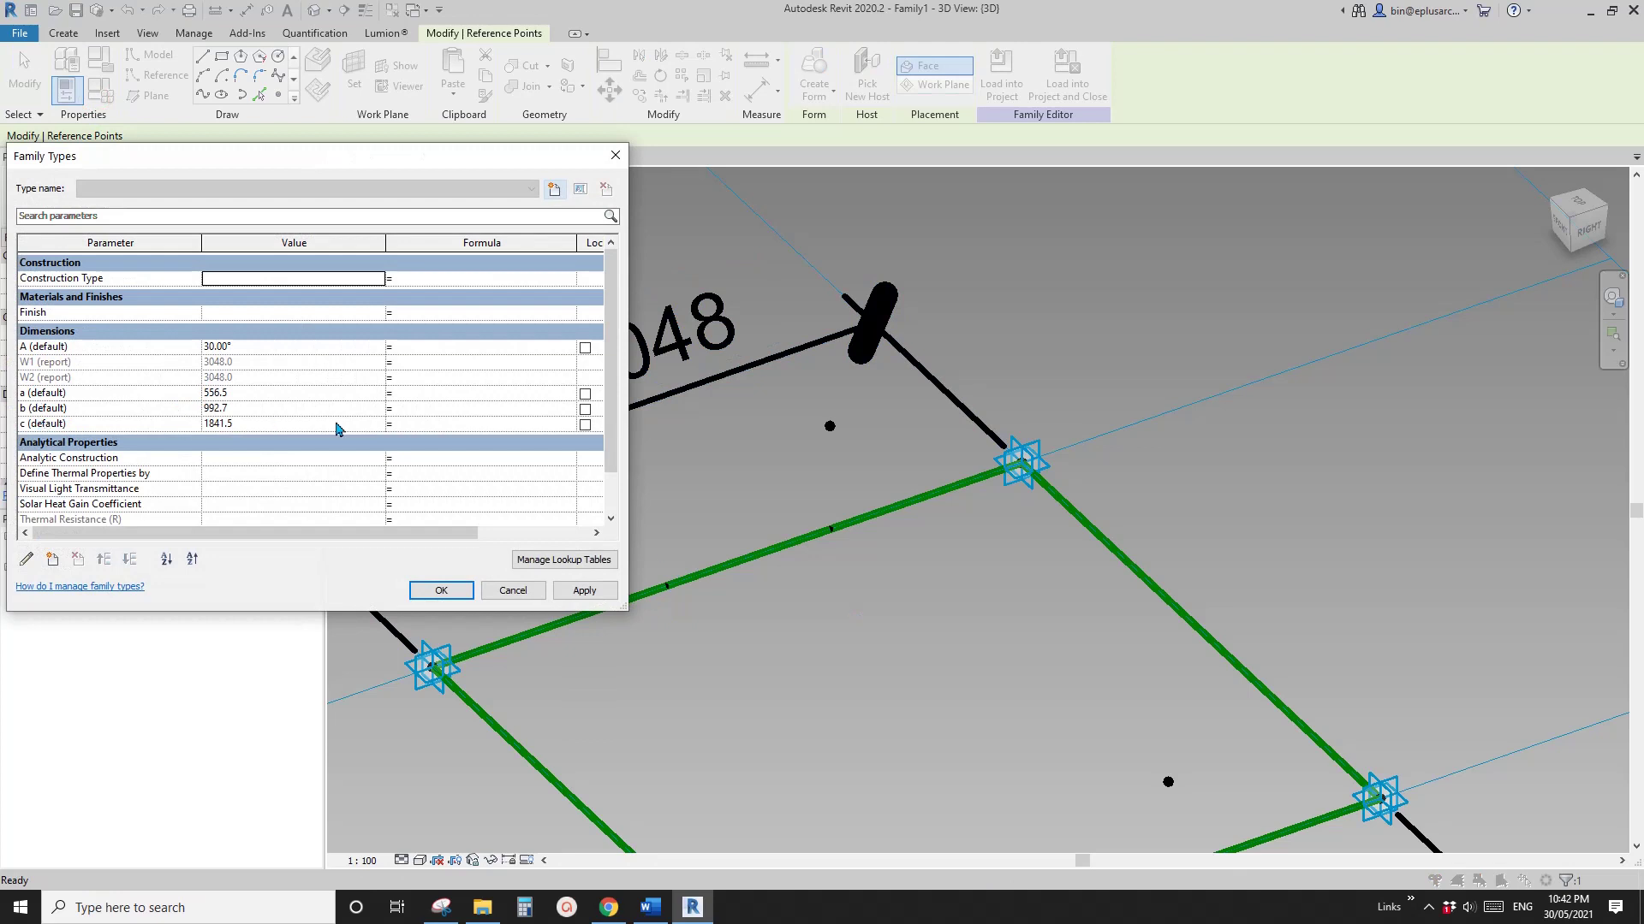
left_click(429, 431)
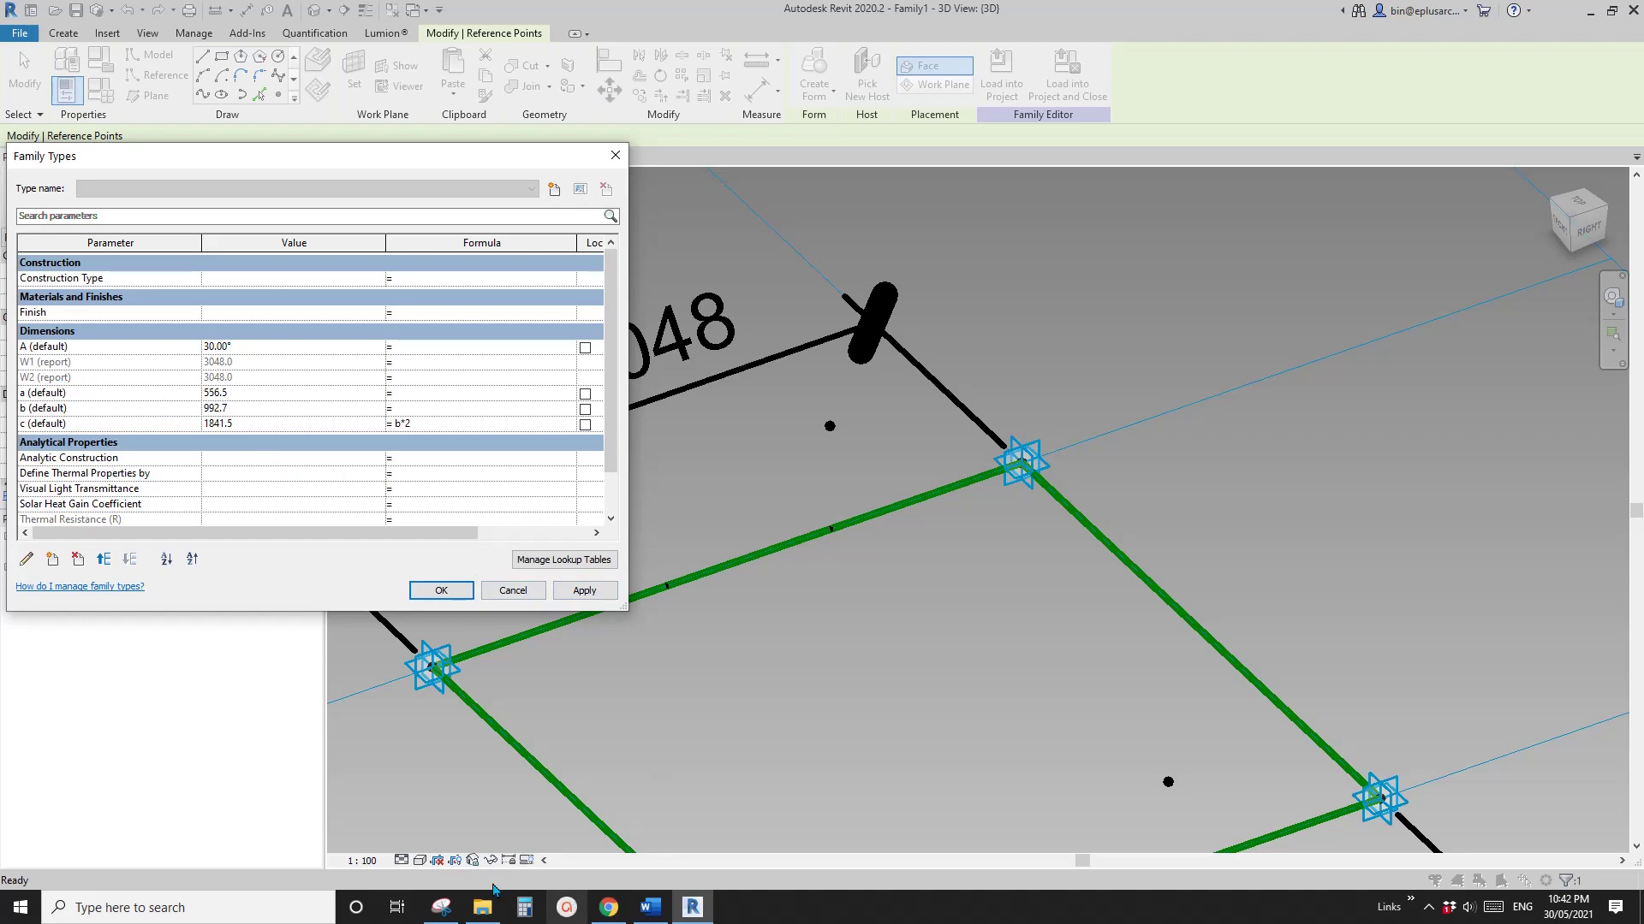
left_click(441, 907)
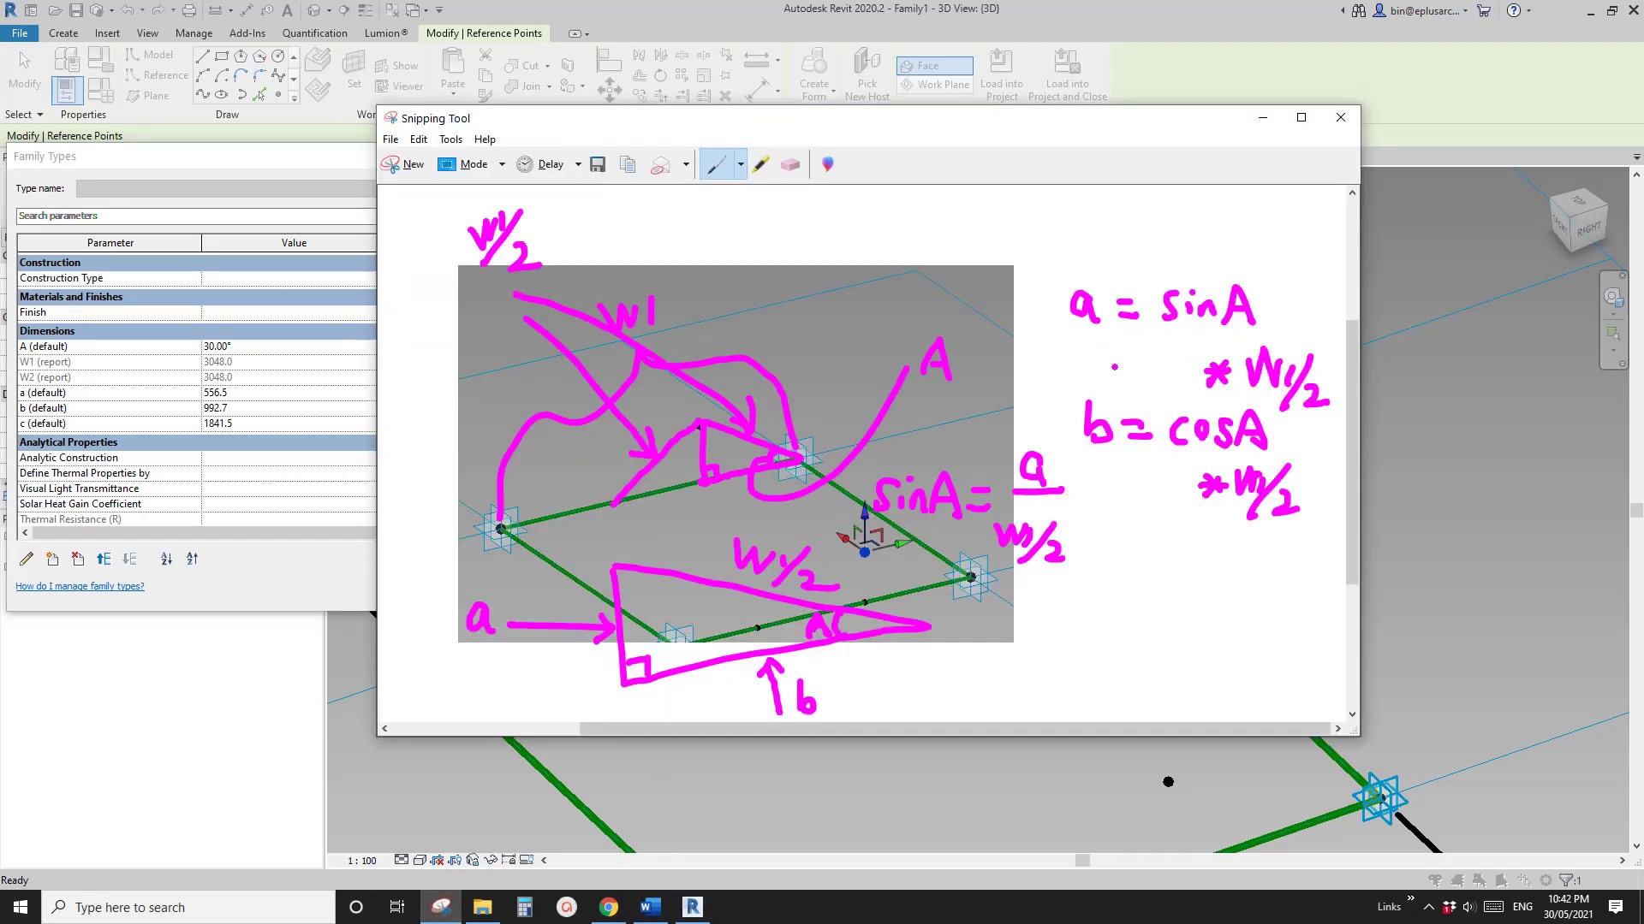
left_click_drag(560, 128, 771, 123)
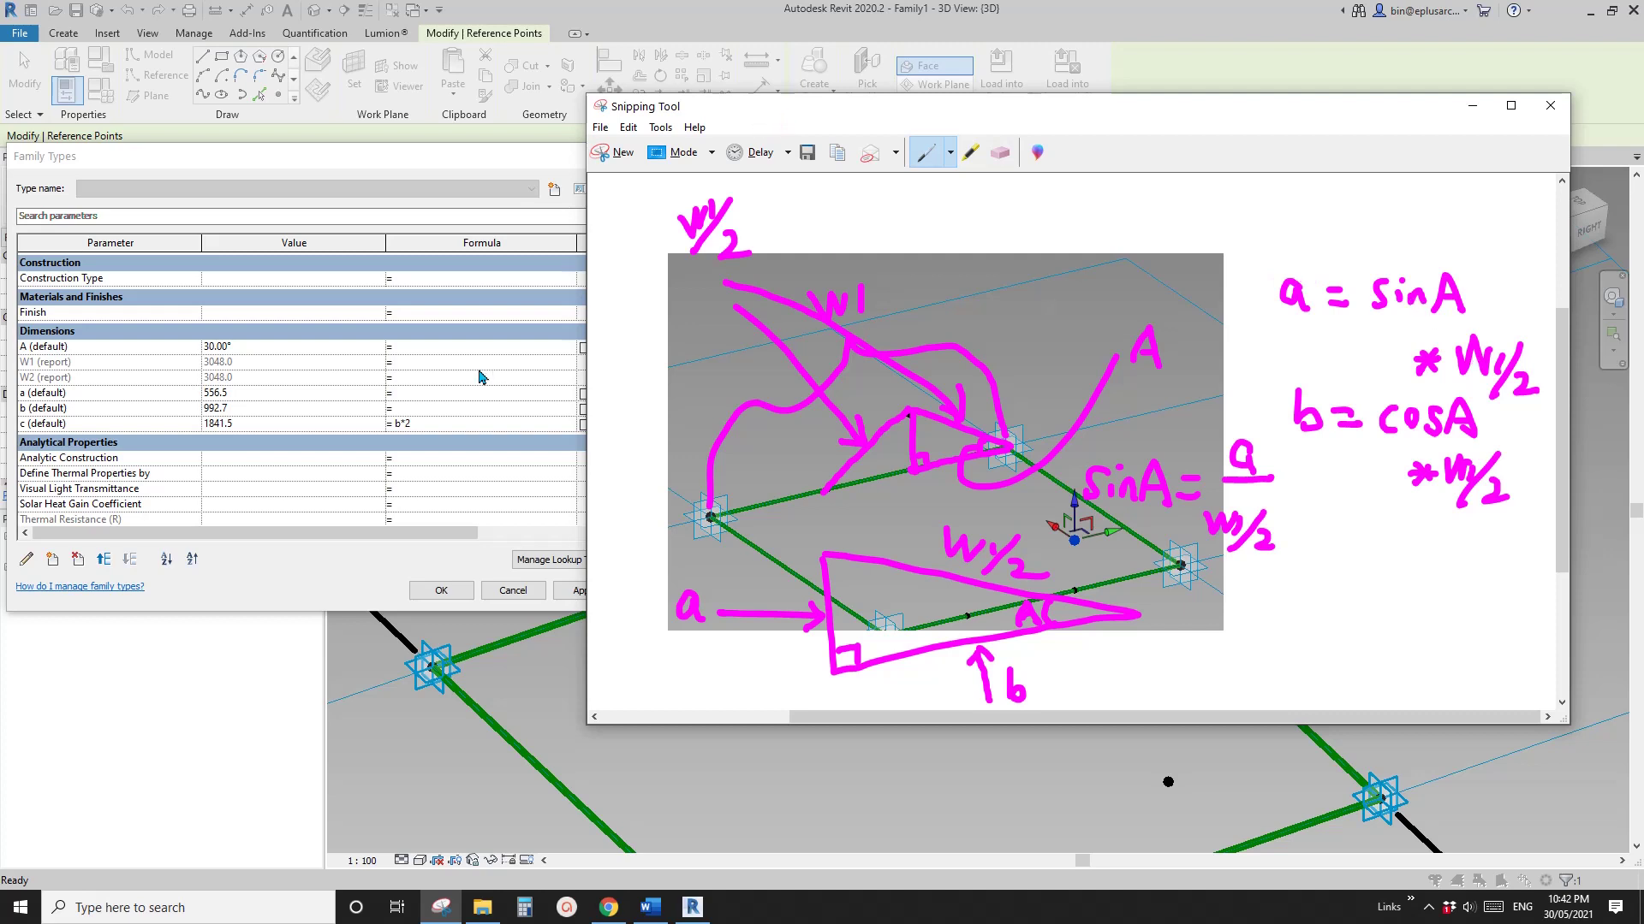
left_click(430, 392)
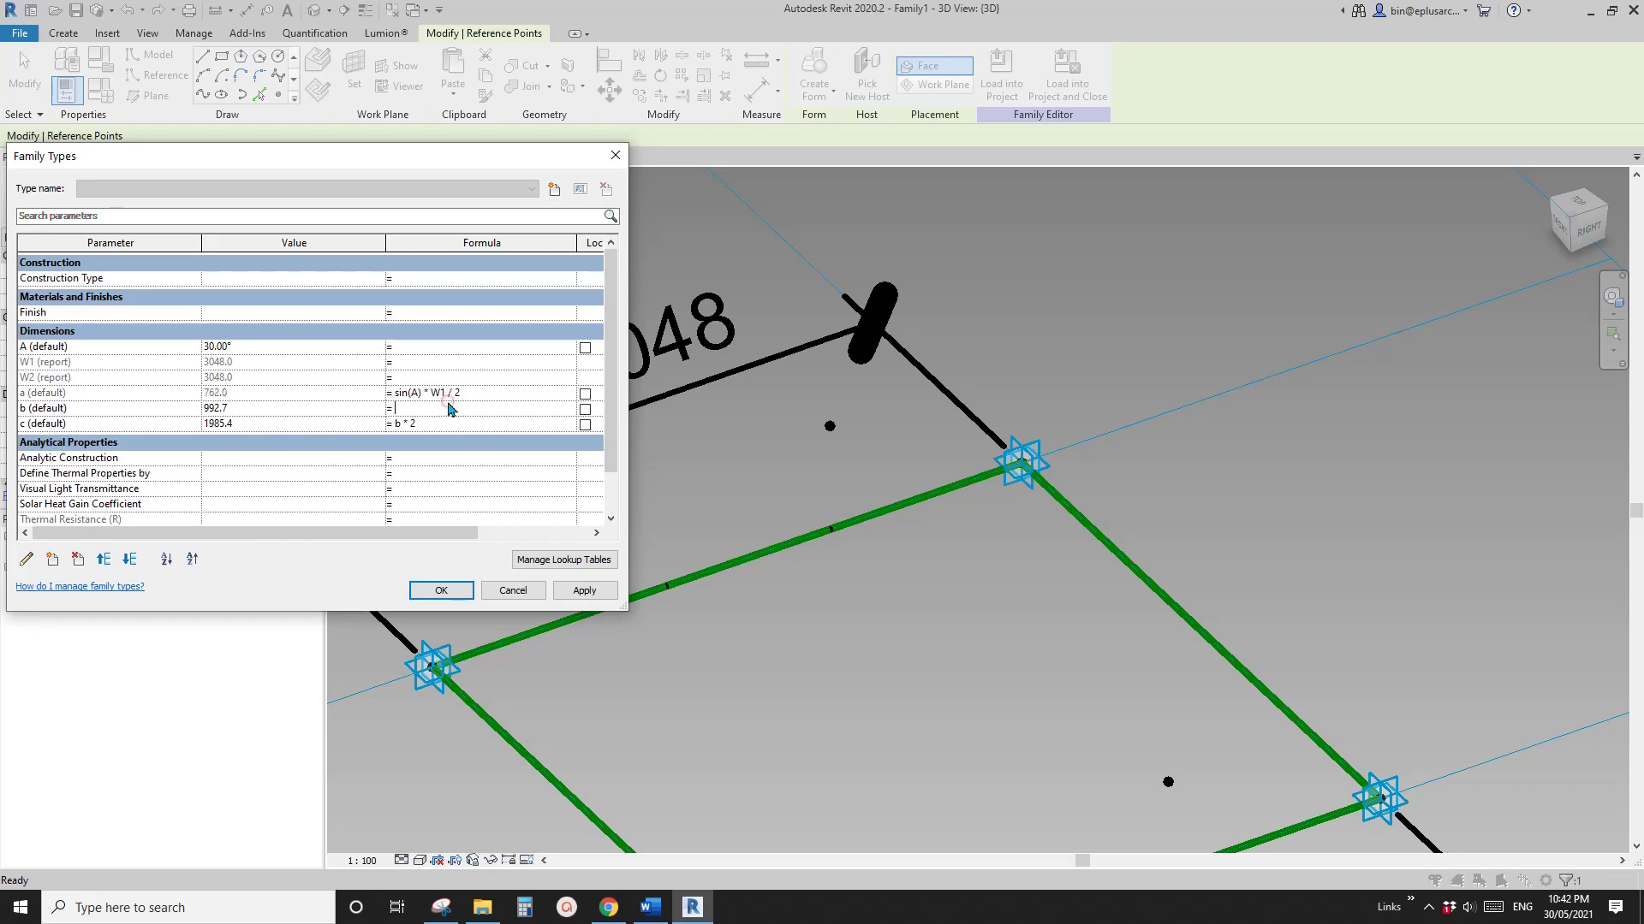
key("Return")
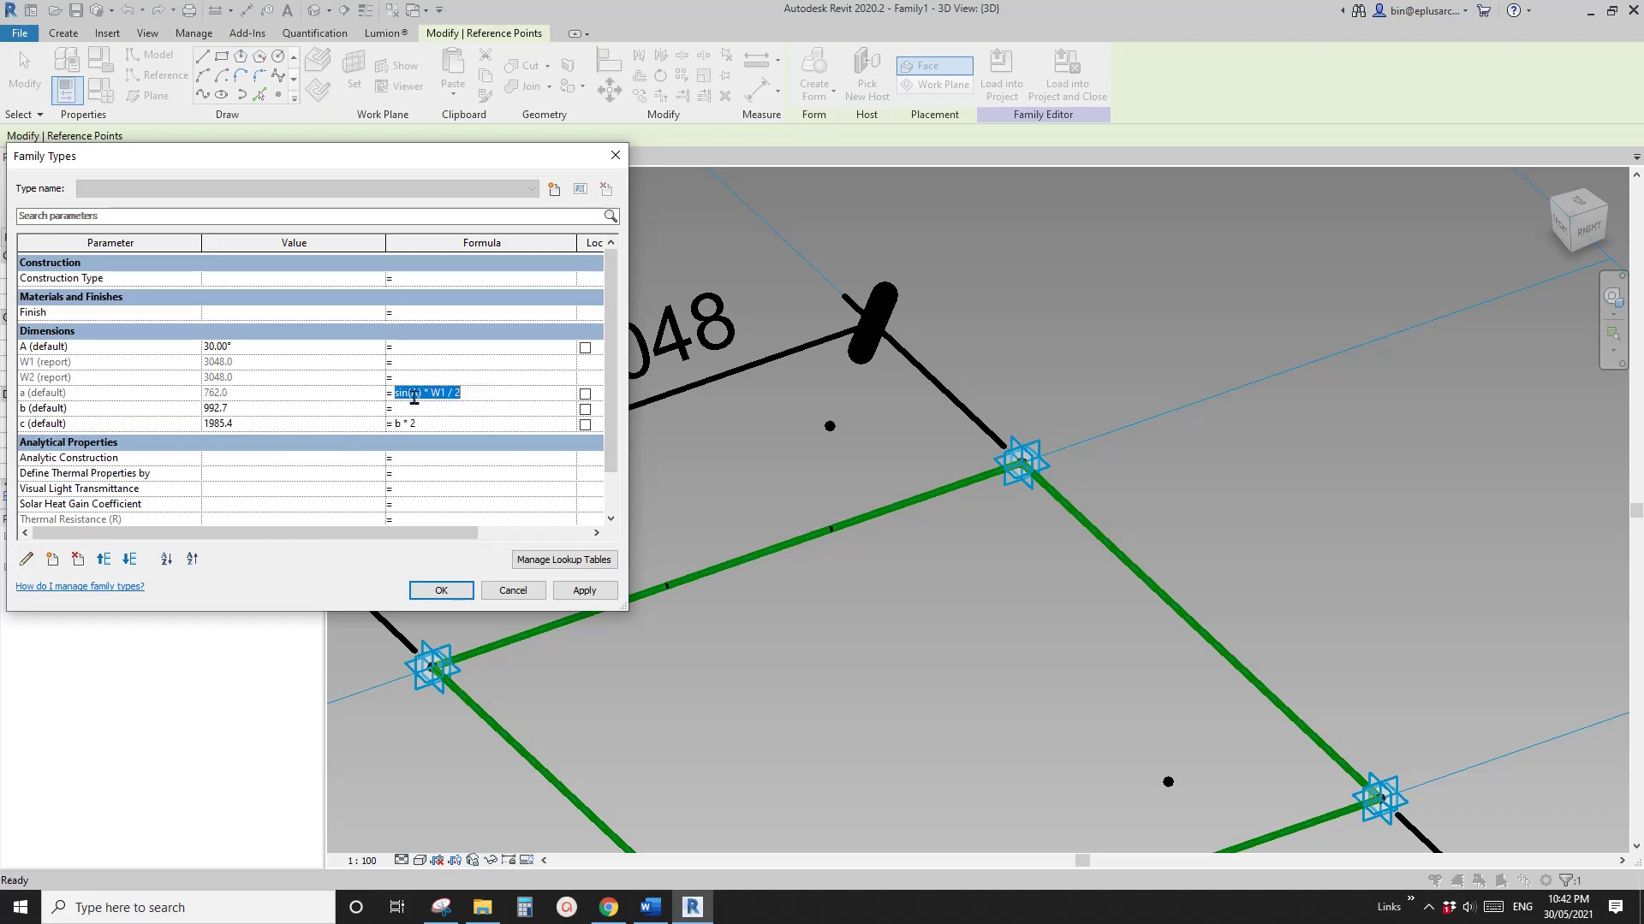
Reuse parameter a's formula for b, changed to cos(A) * W1 / 2, and apply the formulas to the family
key("ctrl+c")
left_click(428, 409)
key("ctrl+v")
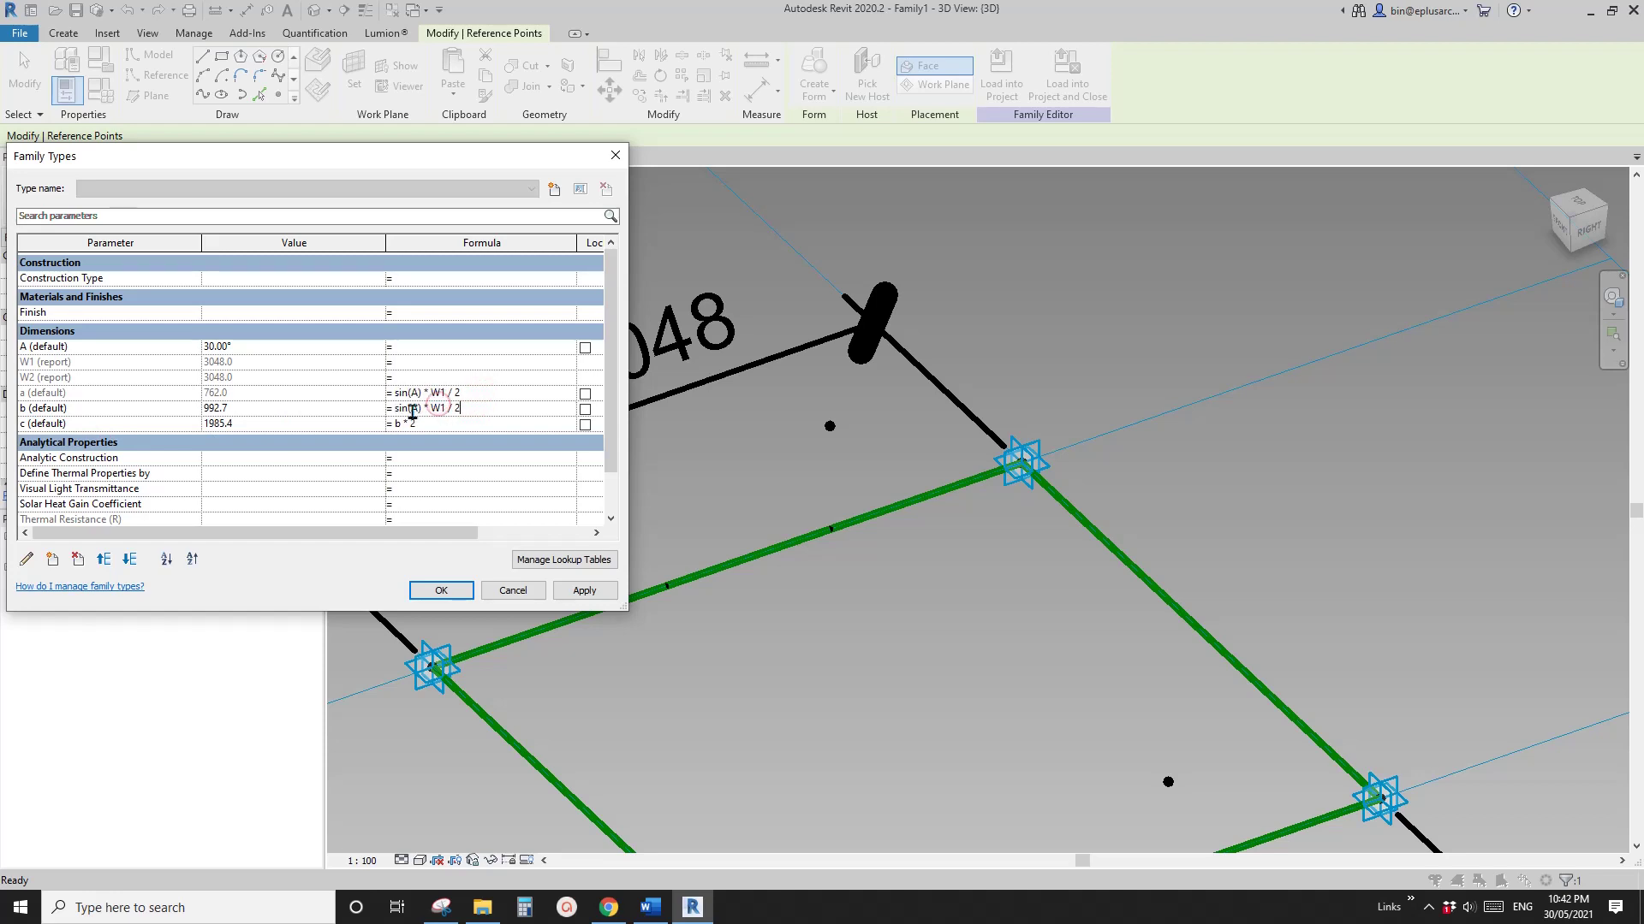
left_click_drag(409, 408, 373, 408)
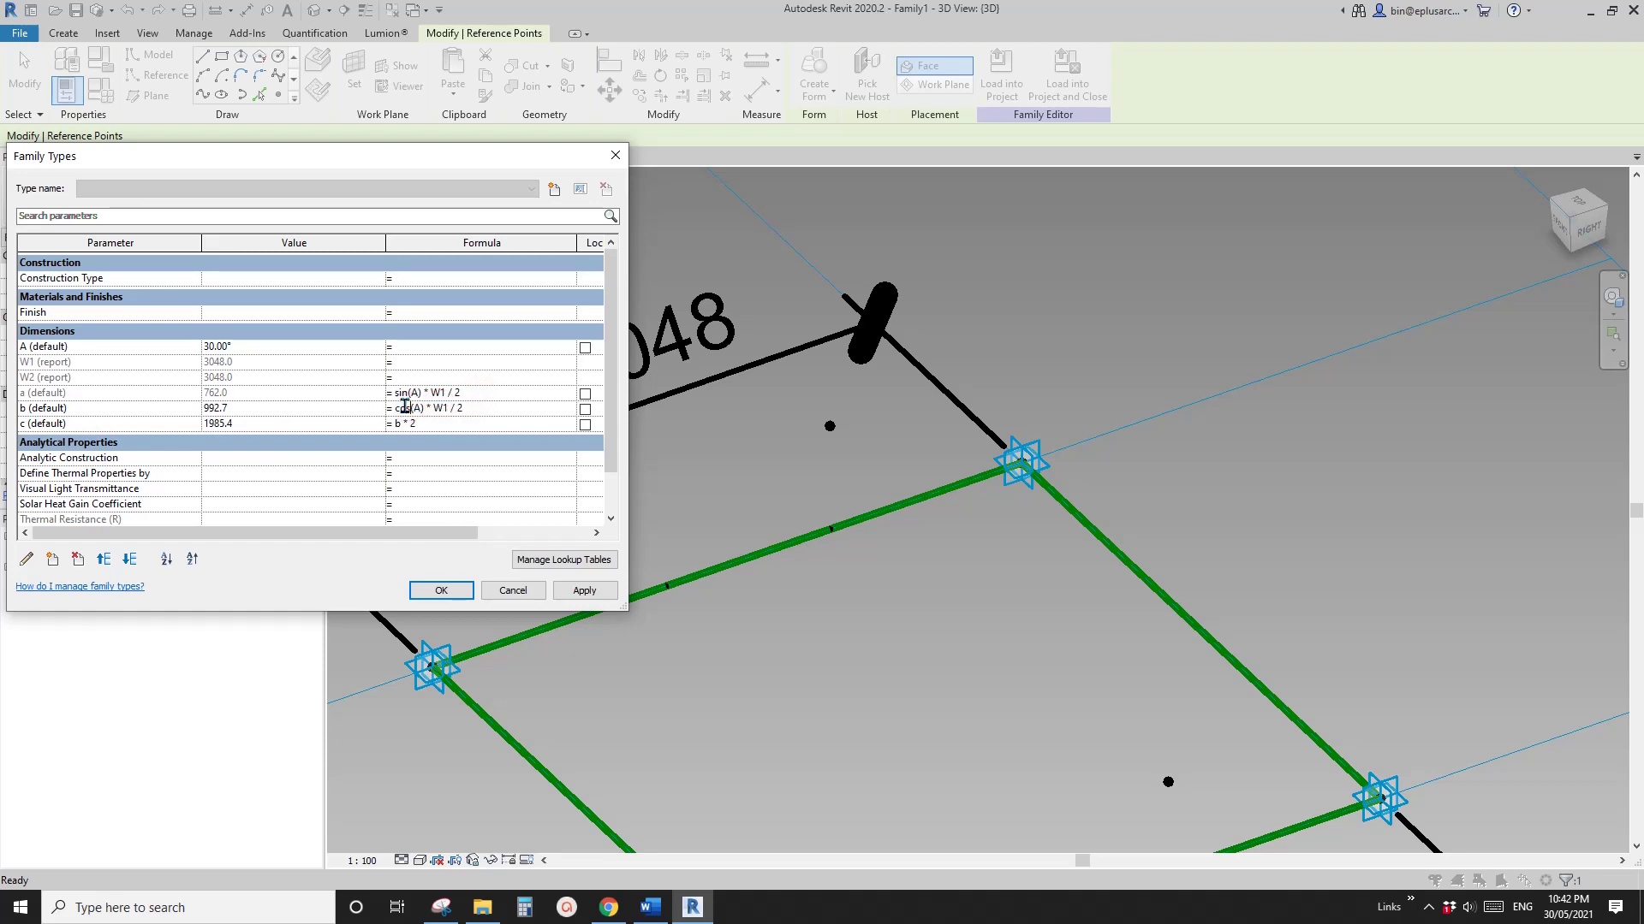
left_click(585, 591)
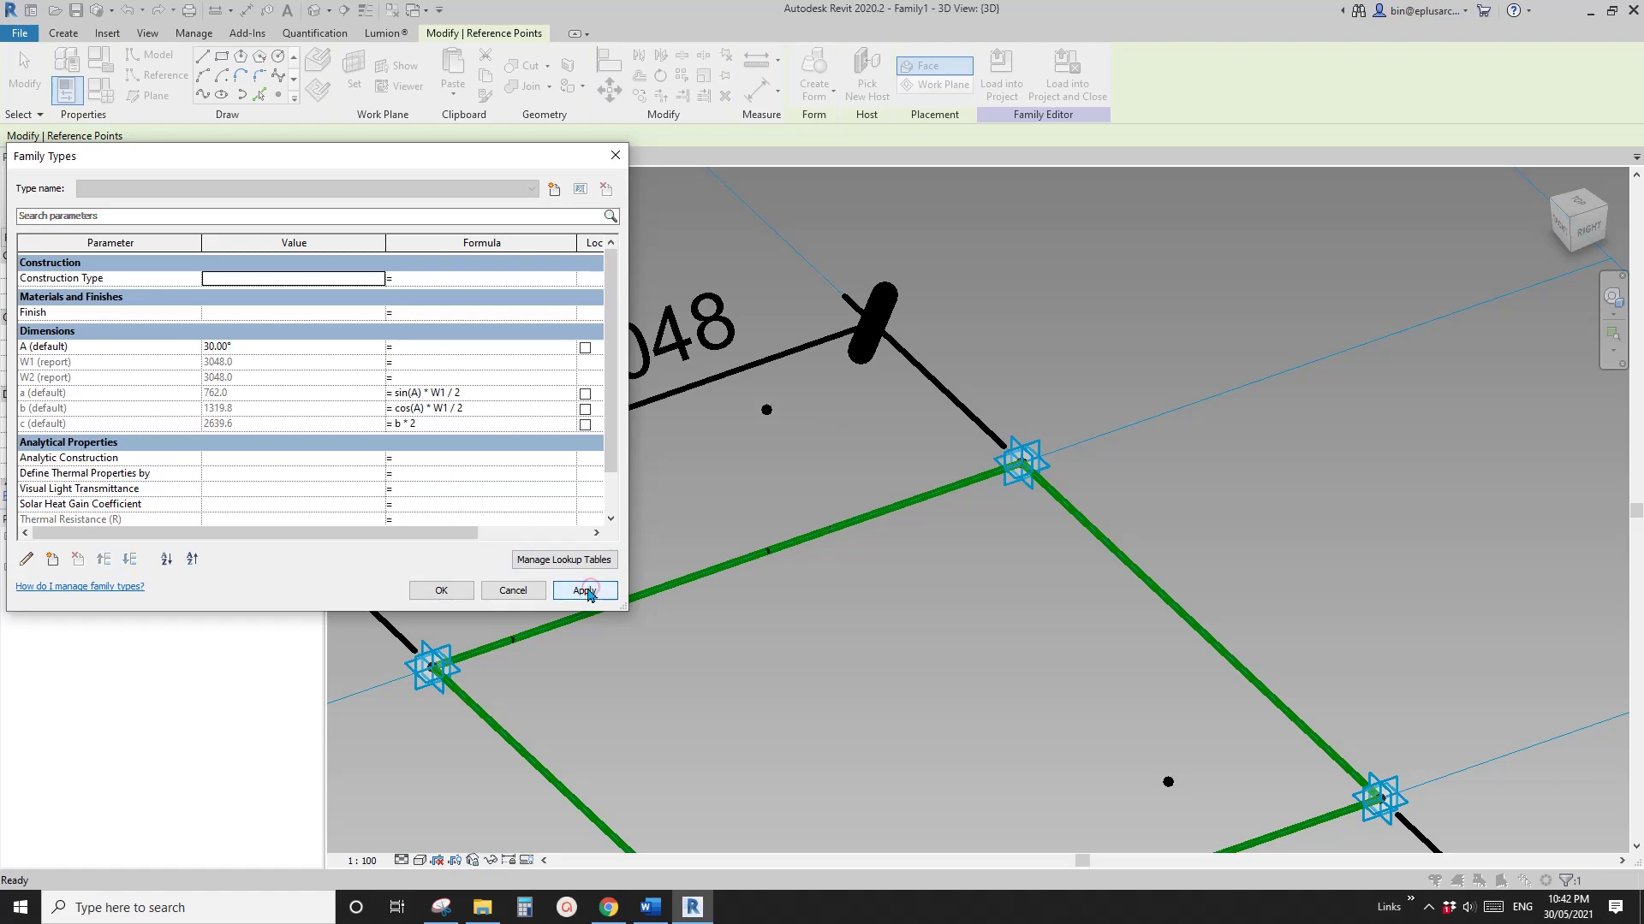
left_click(441, 591)
scroll(685, 548, "down", 5)
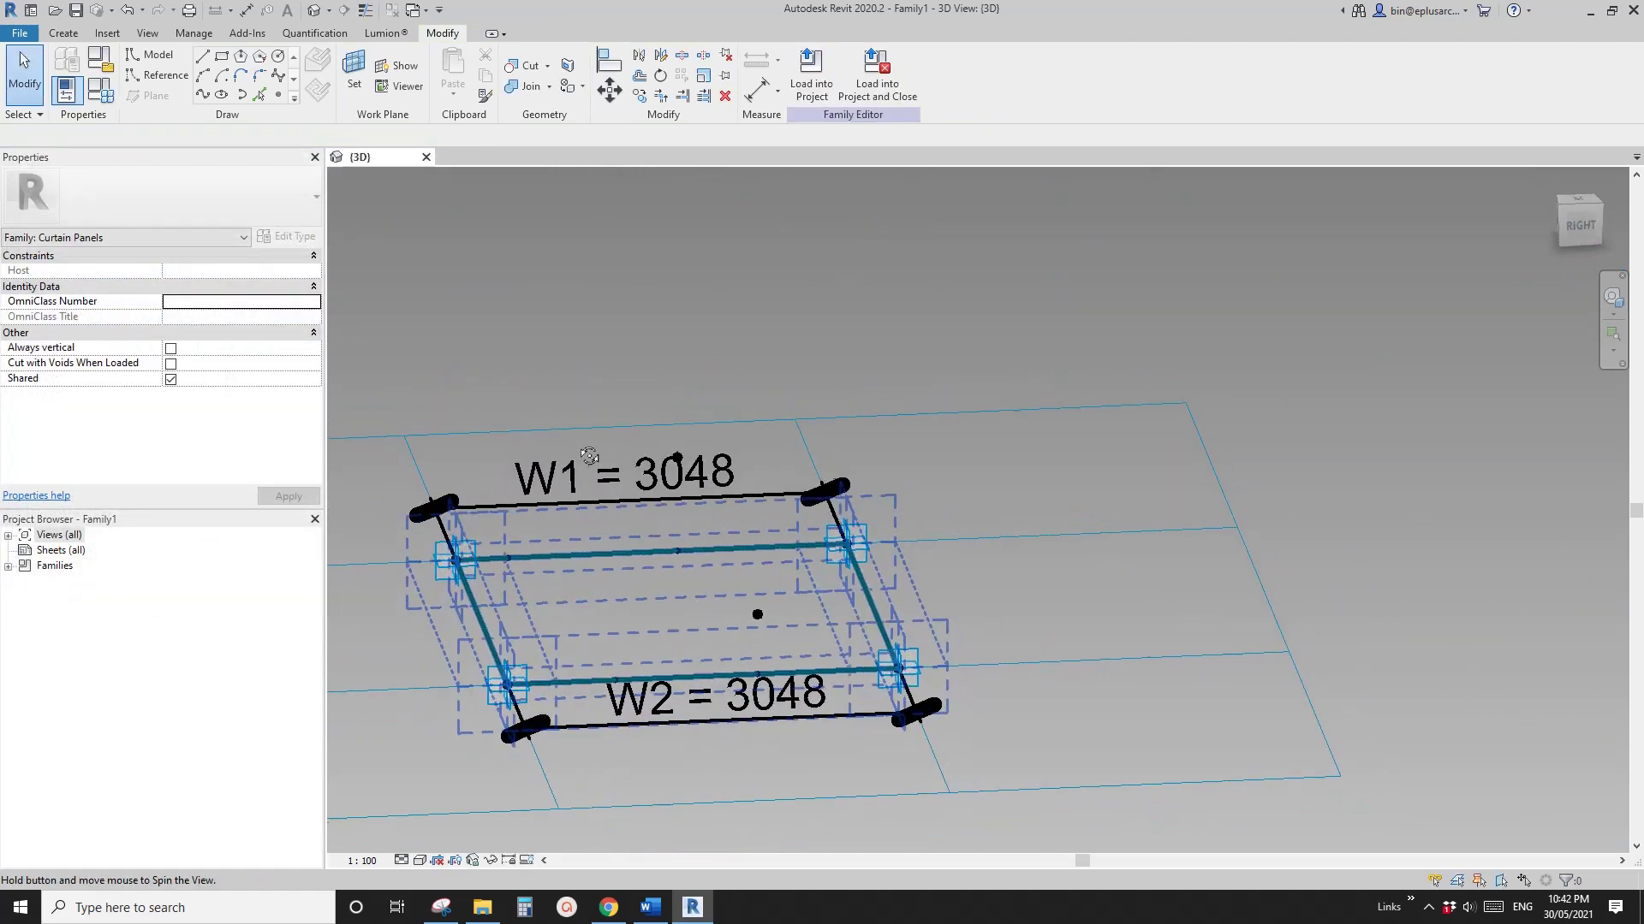
Draw a spline through points from the raised W1 point to the corner farthest from the c-driven point and make it a reference line
scroll(692, 524, "up", 2)
left_click(676, 447)
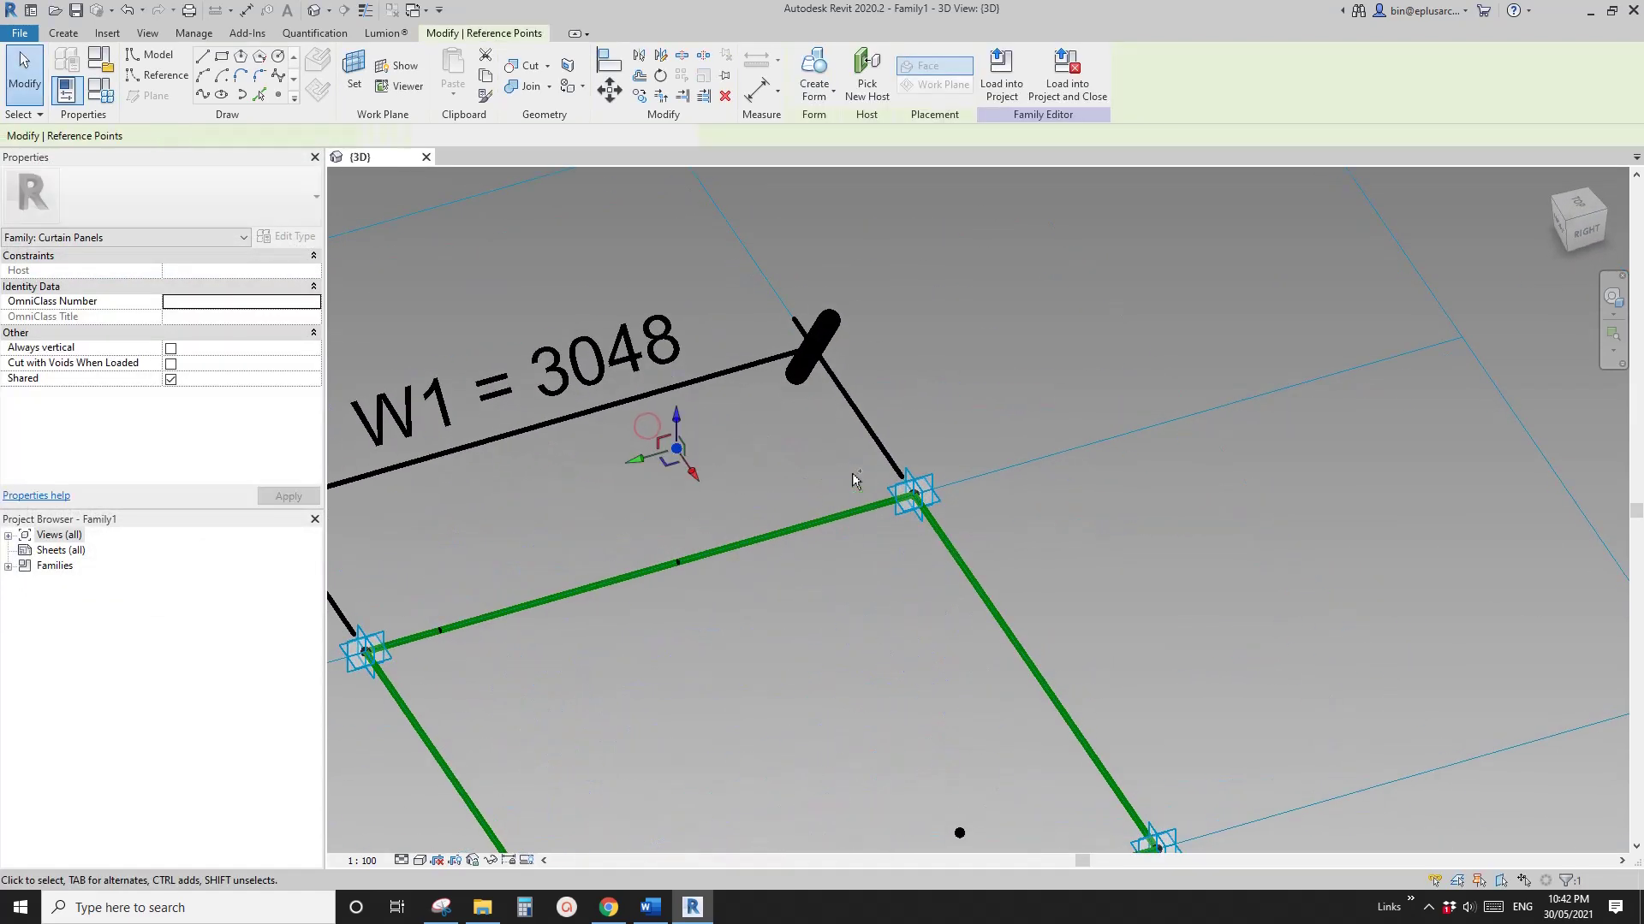
left_click_drag(975, 539, 975, 537, "ctrl")
scroll(942, 527, "down", 2)
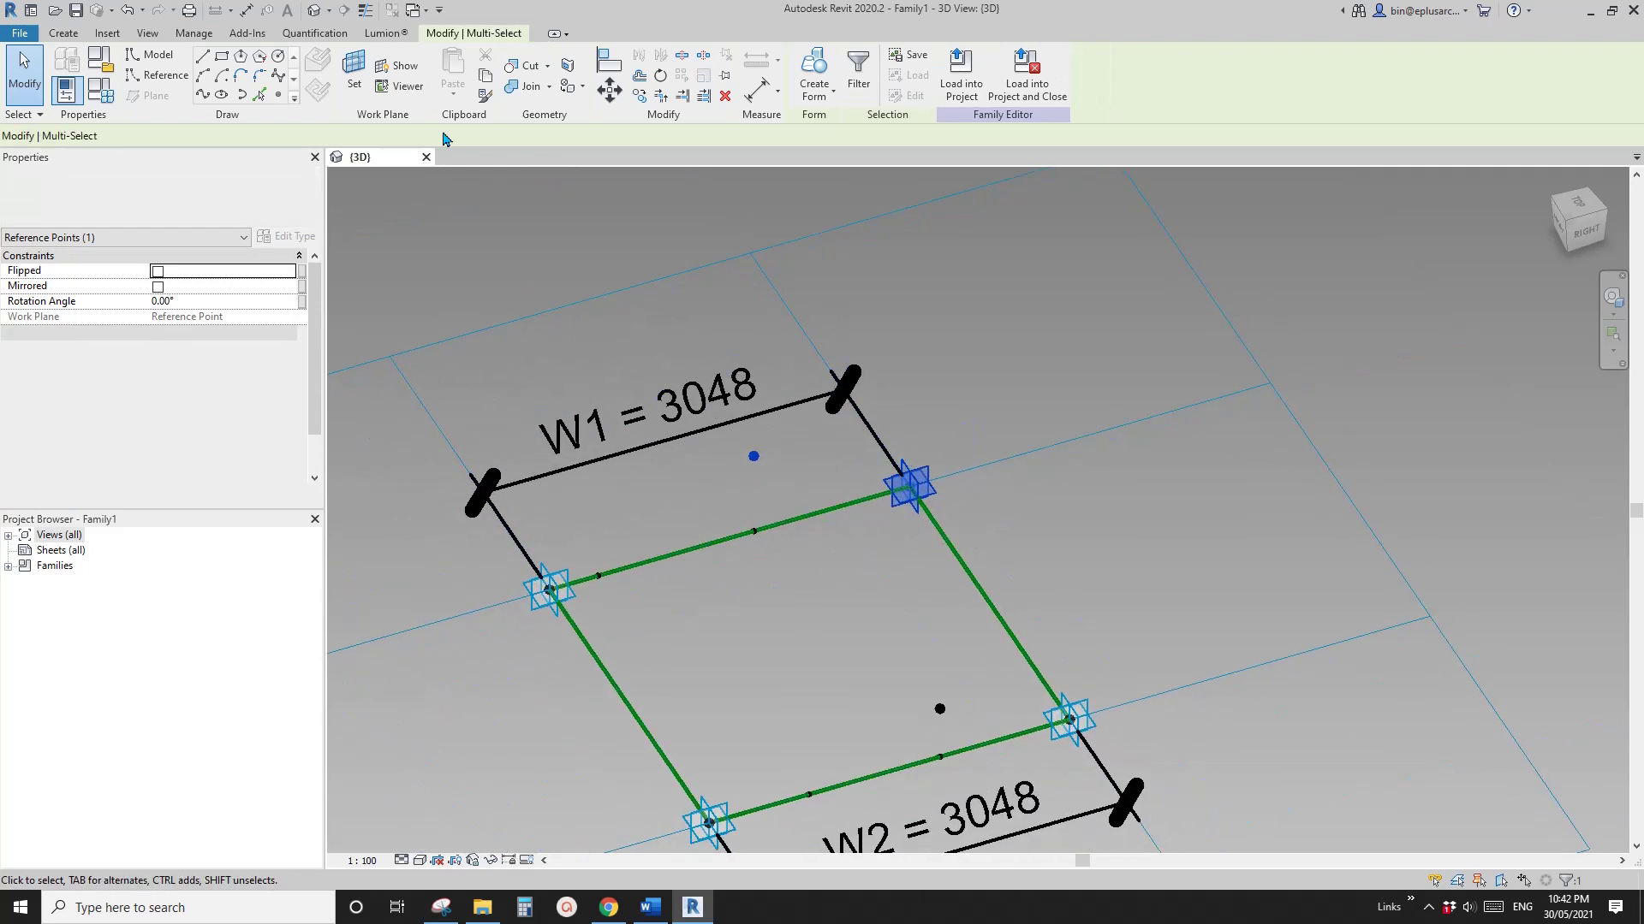
left_click(203, 93)
left_click(166, 395)
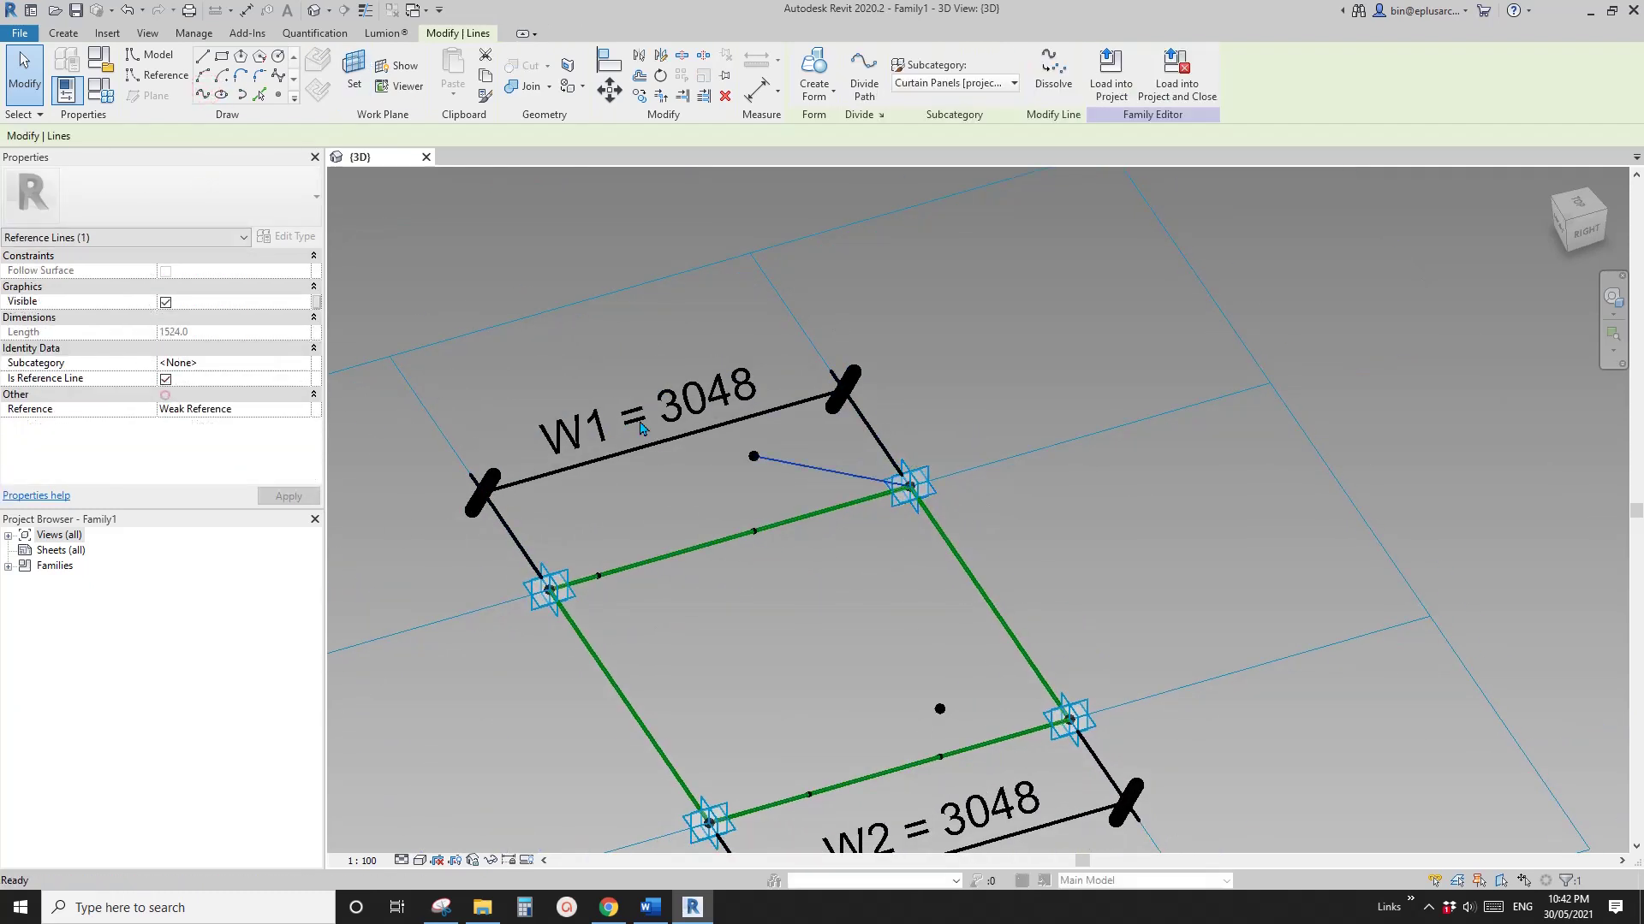
key("Escape")
Connect the raised W1 point to the c-driven hosted point on the W1 edge with a spline through points and make it a reference line
left_click(754, 456)
left_click_drag(623, 536, 584, 612, "ctrl")
left_click(203, 93)
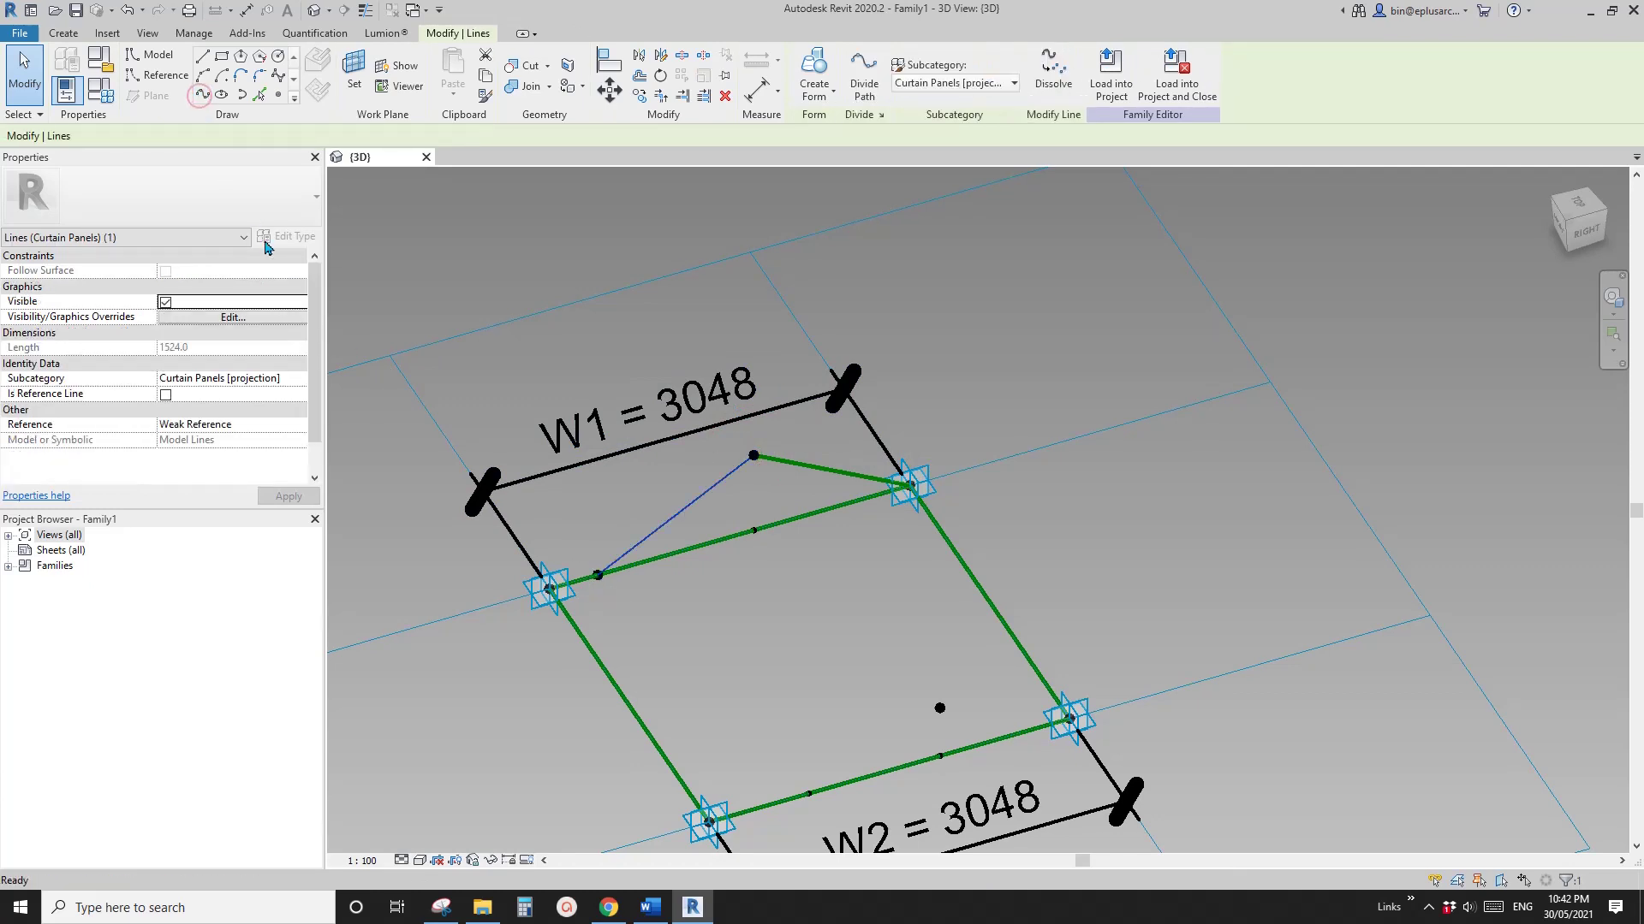
left_click(167, 395)
key("Escape")
middle_click_drag(747, 477, 864, 451)
key("Tab")
left_click(809, 471)
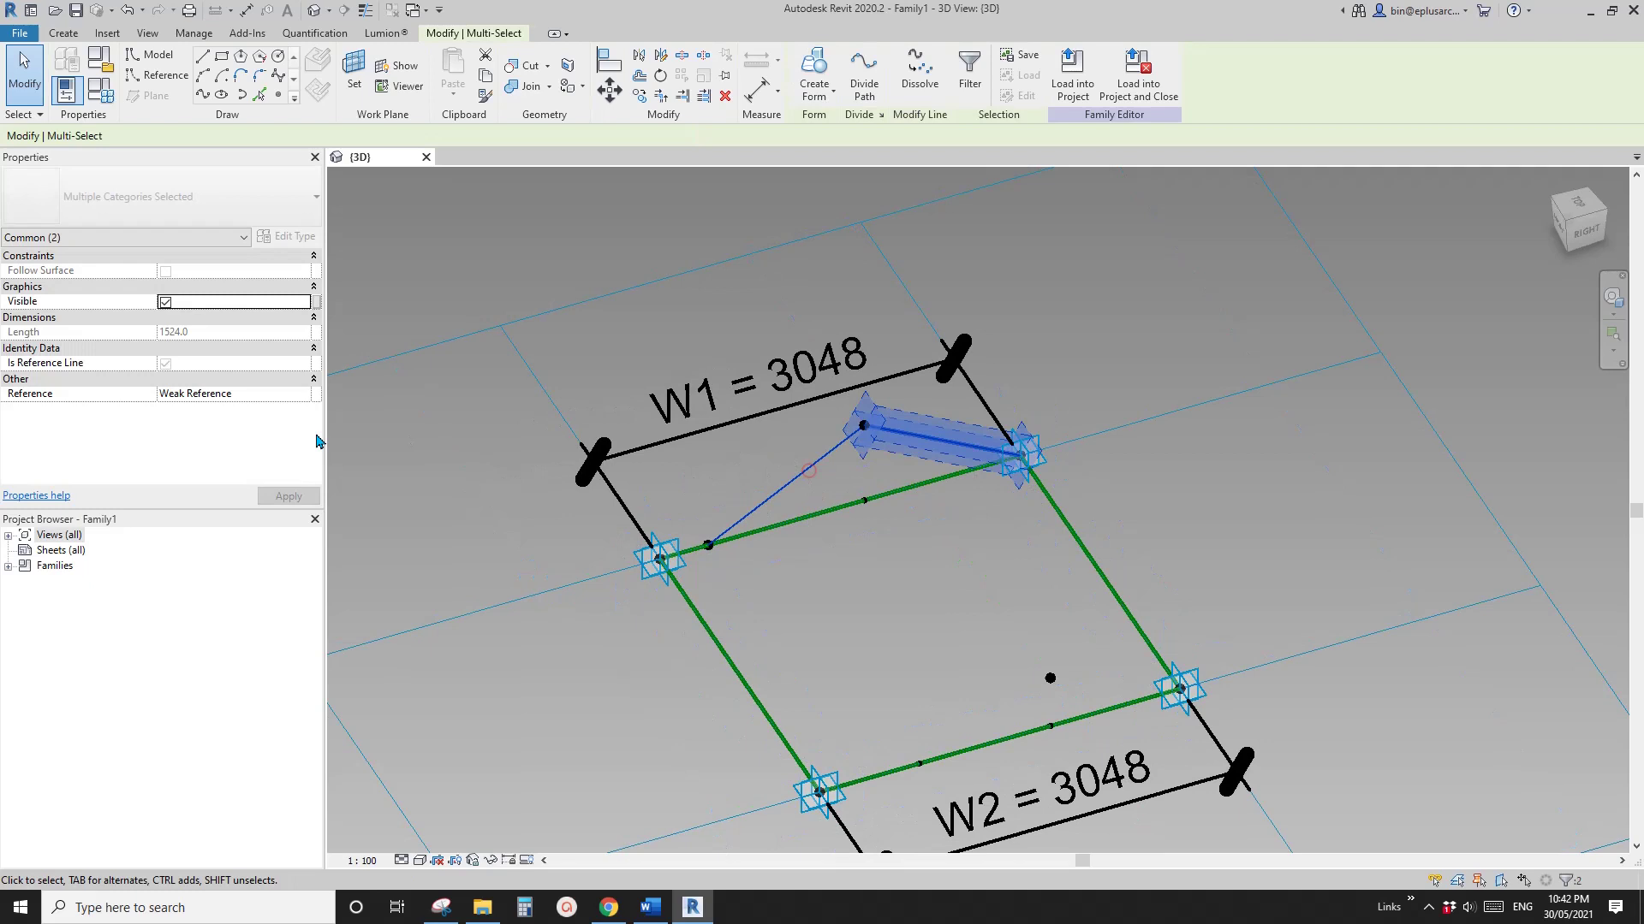
left_click(166, 364)
key("Escape")
Select the hosted point directly beneath the raised point on the W2 edge
middle_click_drag(662, 457, 814, 484)
left_click_drag(810, 512, 903, 565)
middle_click_drag(888, 572, 869, 572)
scroll(816, 562, "up", 1)
key("Escape")
left_click_drag(798, 565, 846, 632)
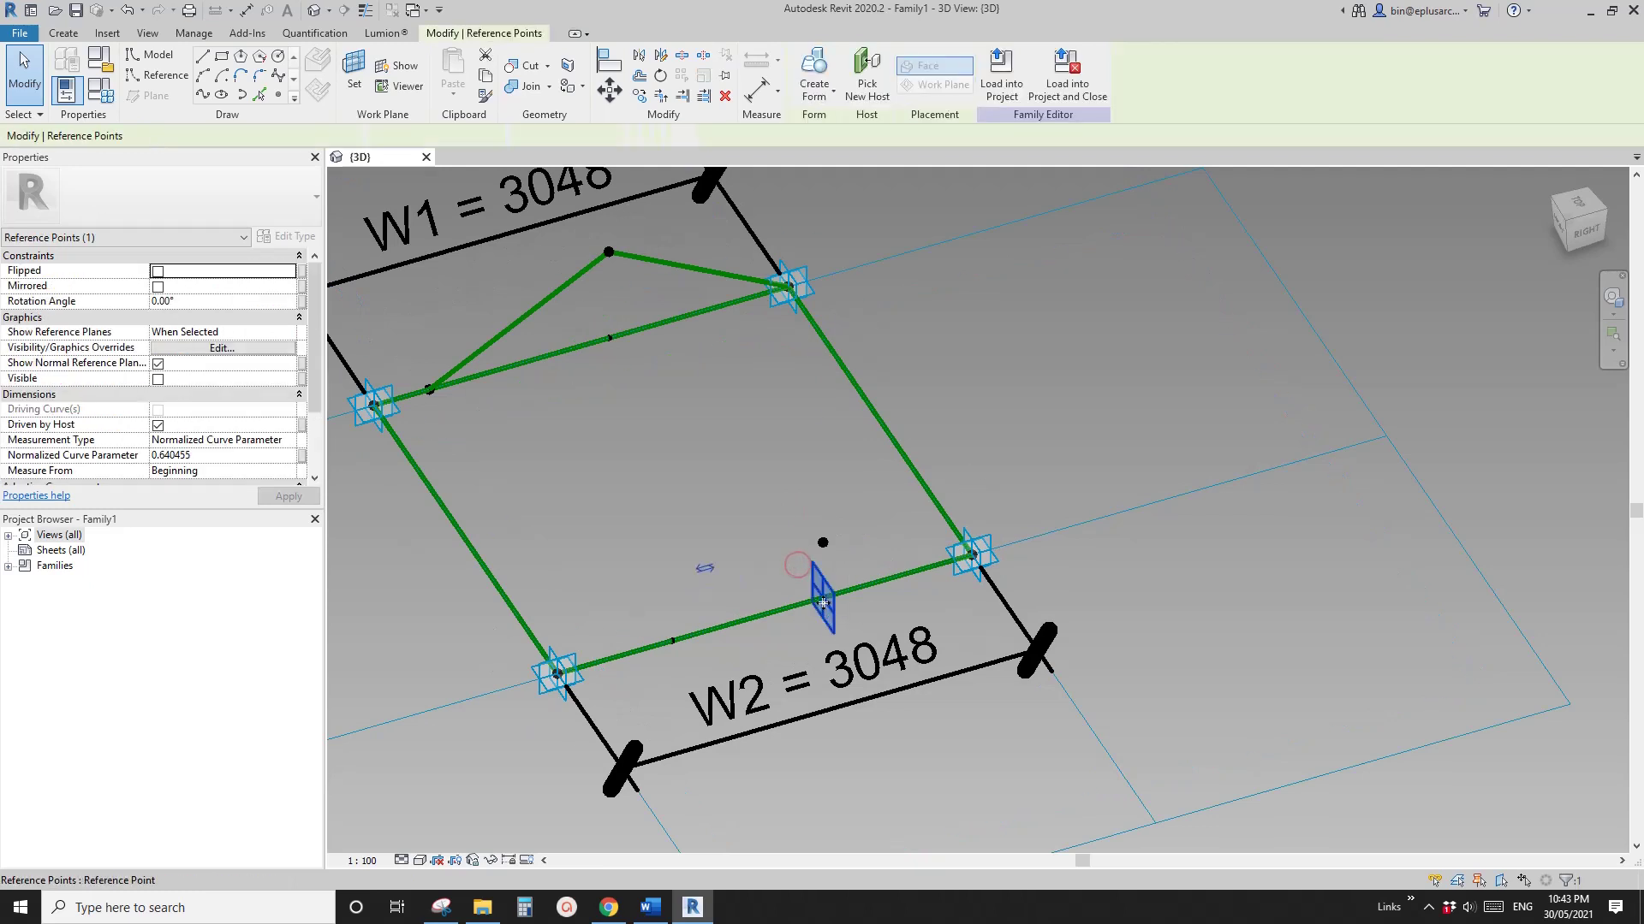
left_click(293, 447)
left_click(178, 484)
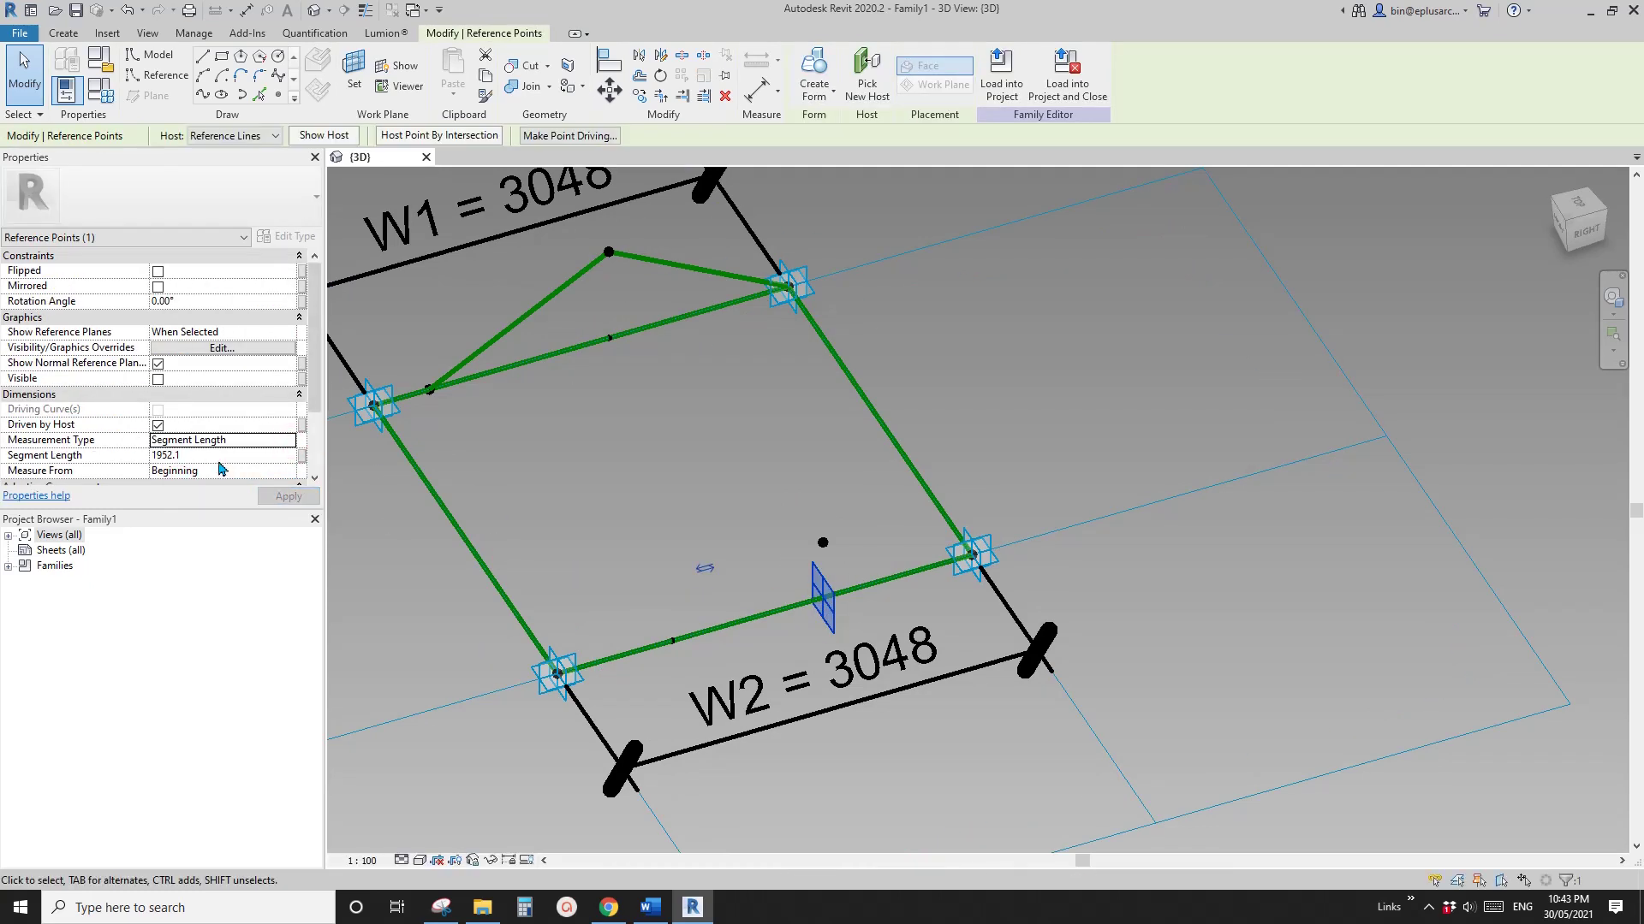
left_click(290, 440)
left_click(216, 468)
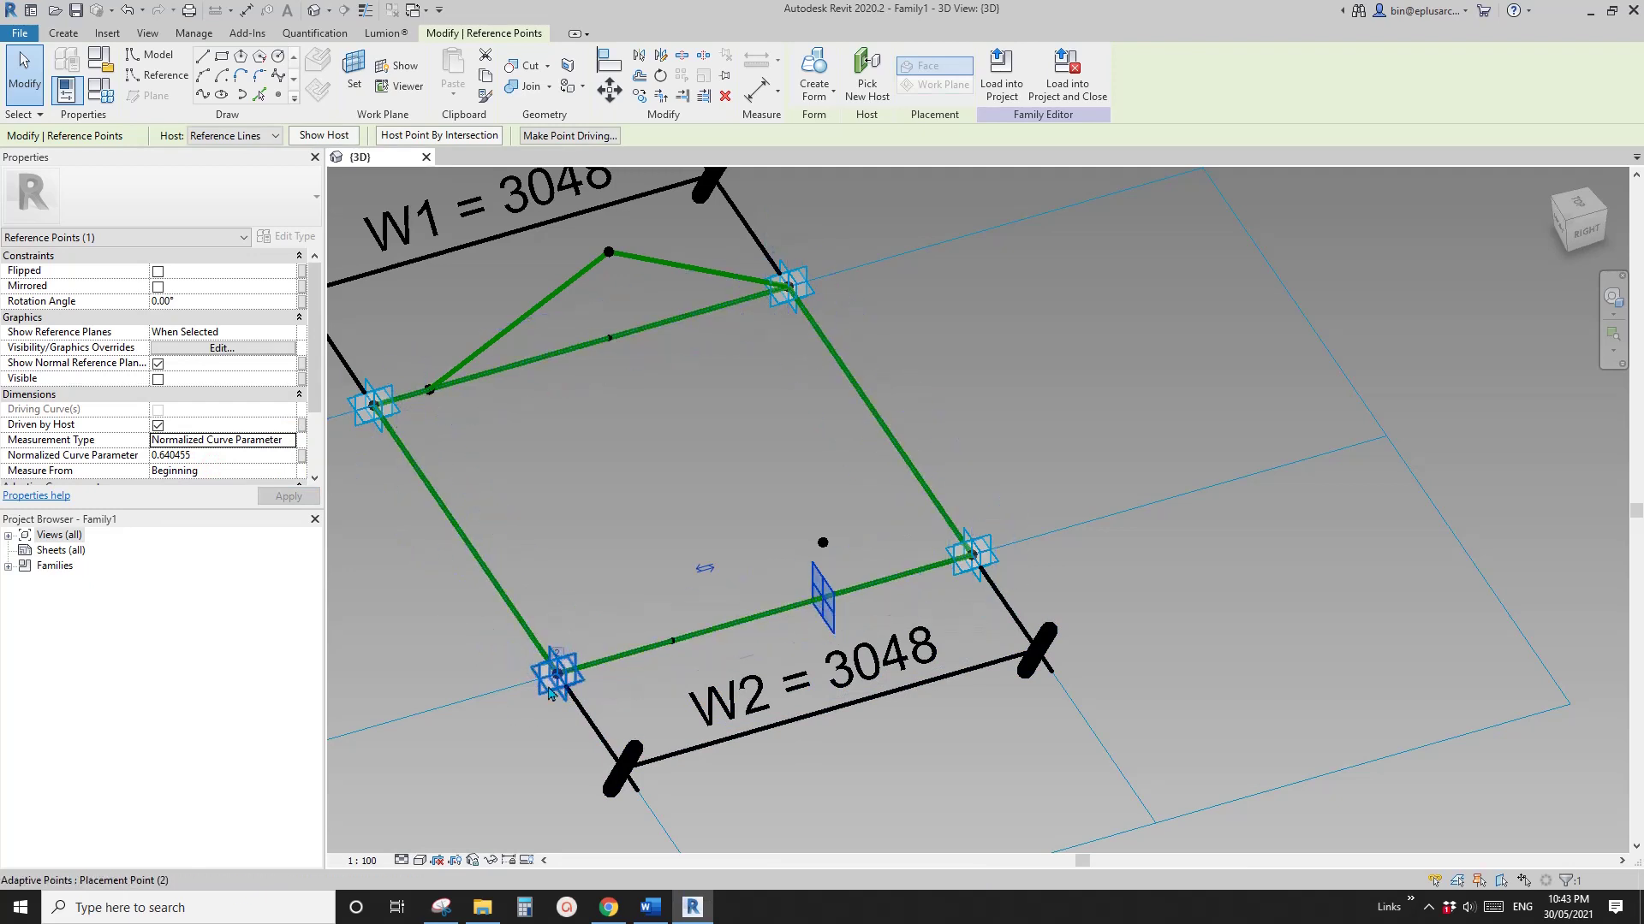
key("Tab")
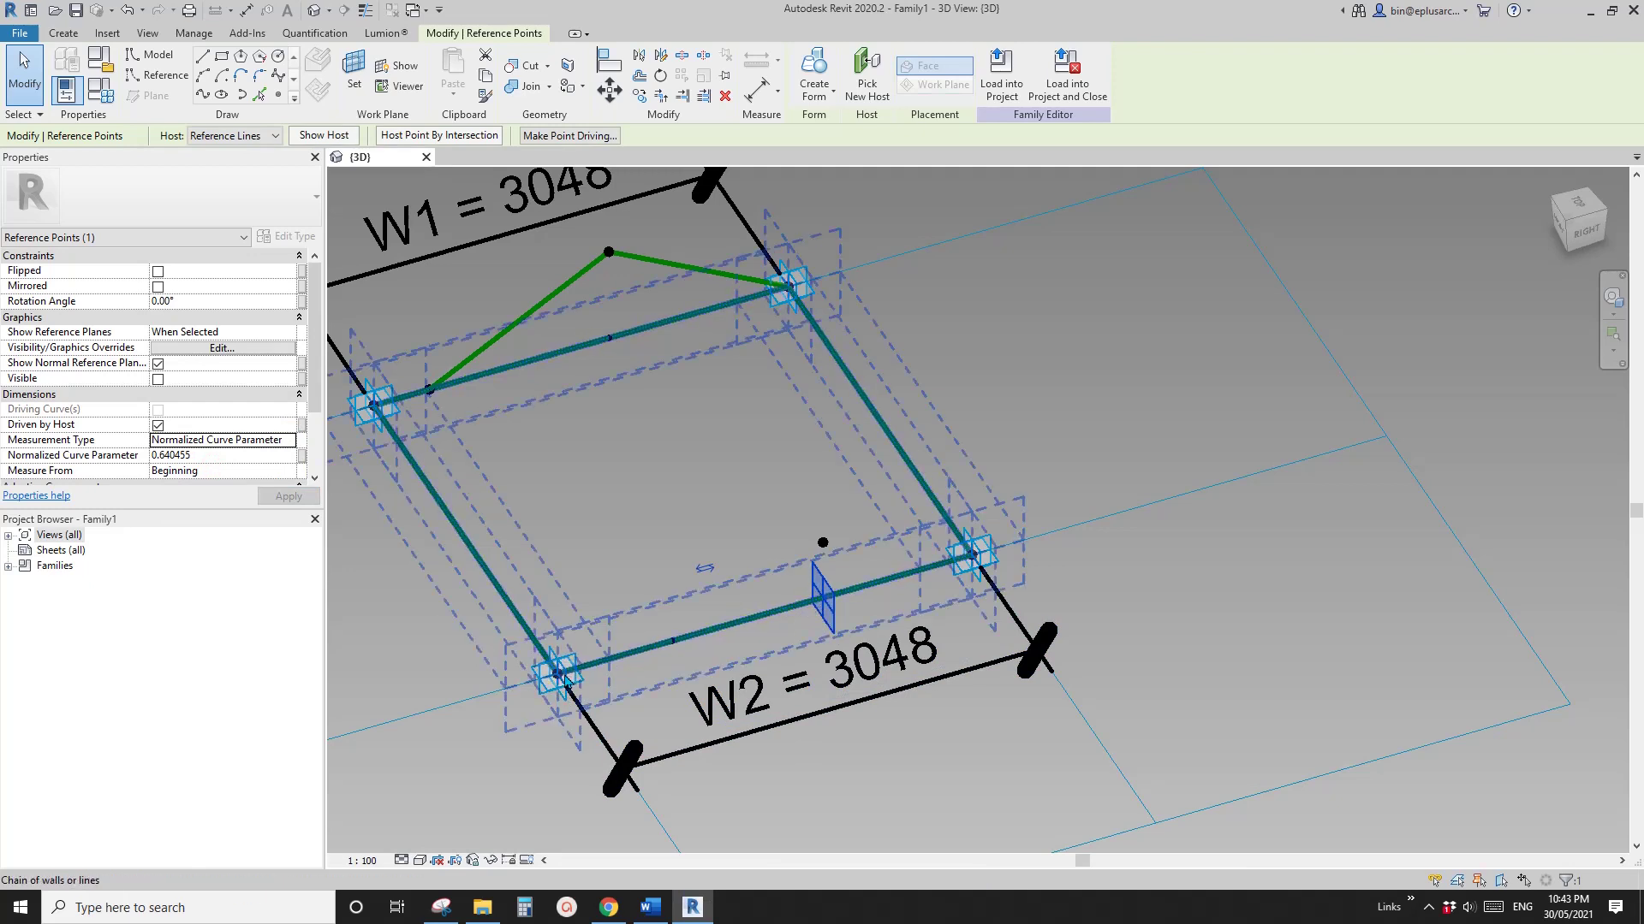
Measure the selected W2 hosted point from the End by Segment Length and associate its segment length with parameter b
left_click(289, 472)
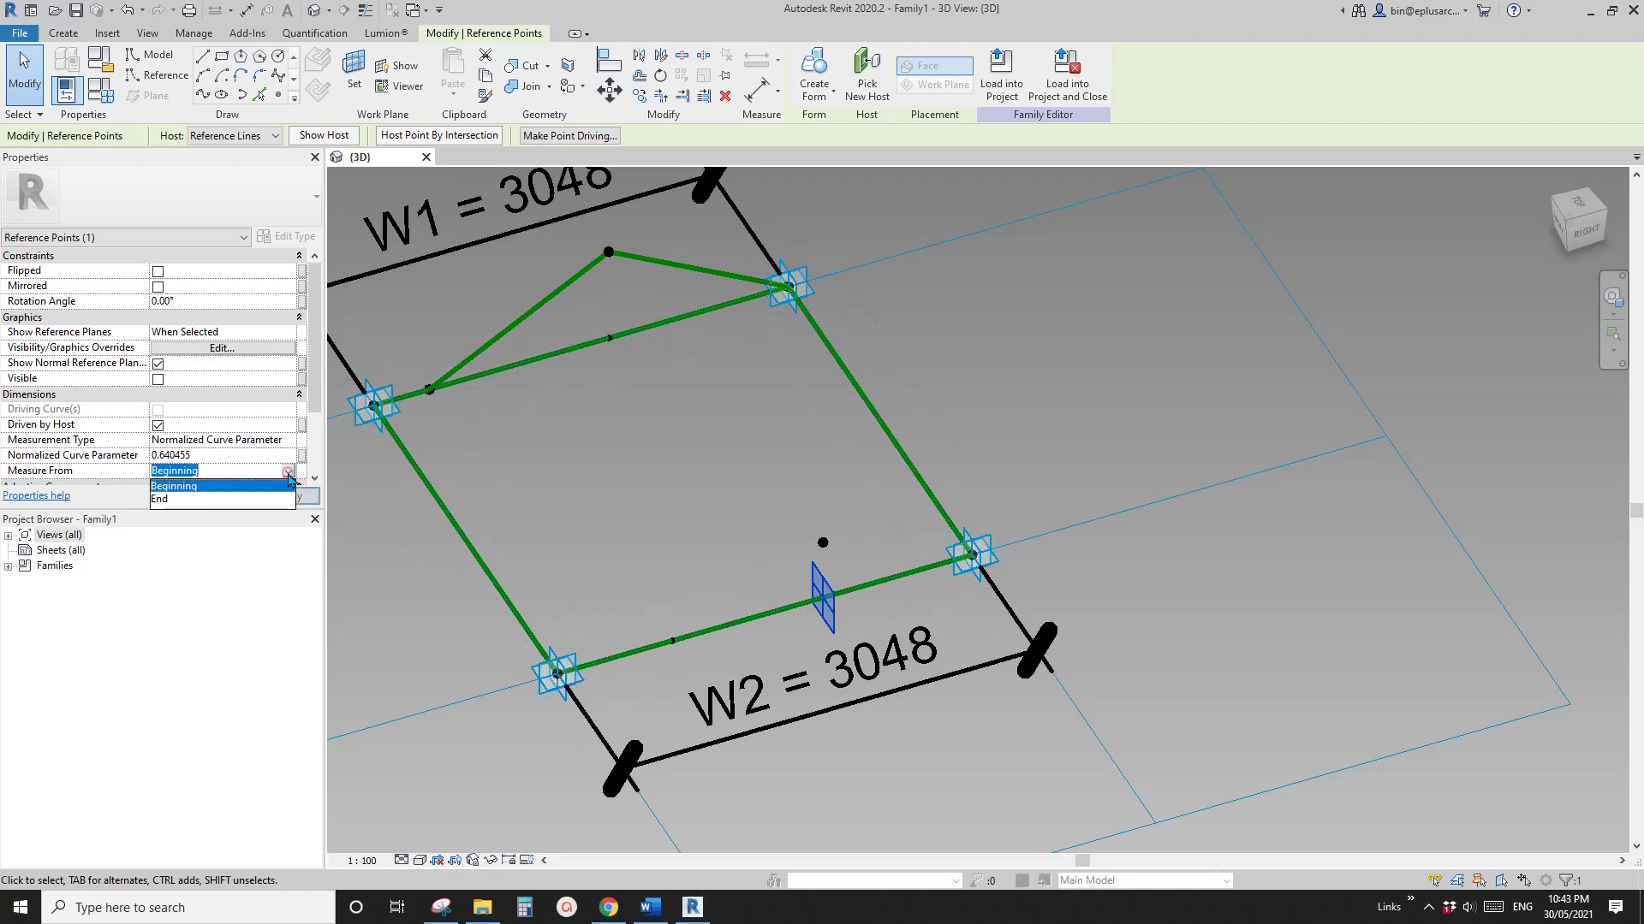
left_click(205, 503)
left_click(257, 440)
left_click(288, 440)
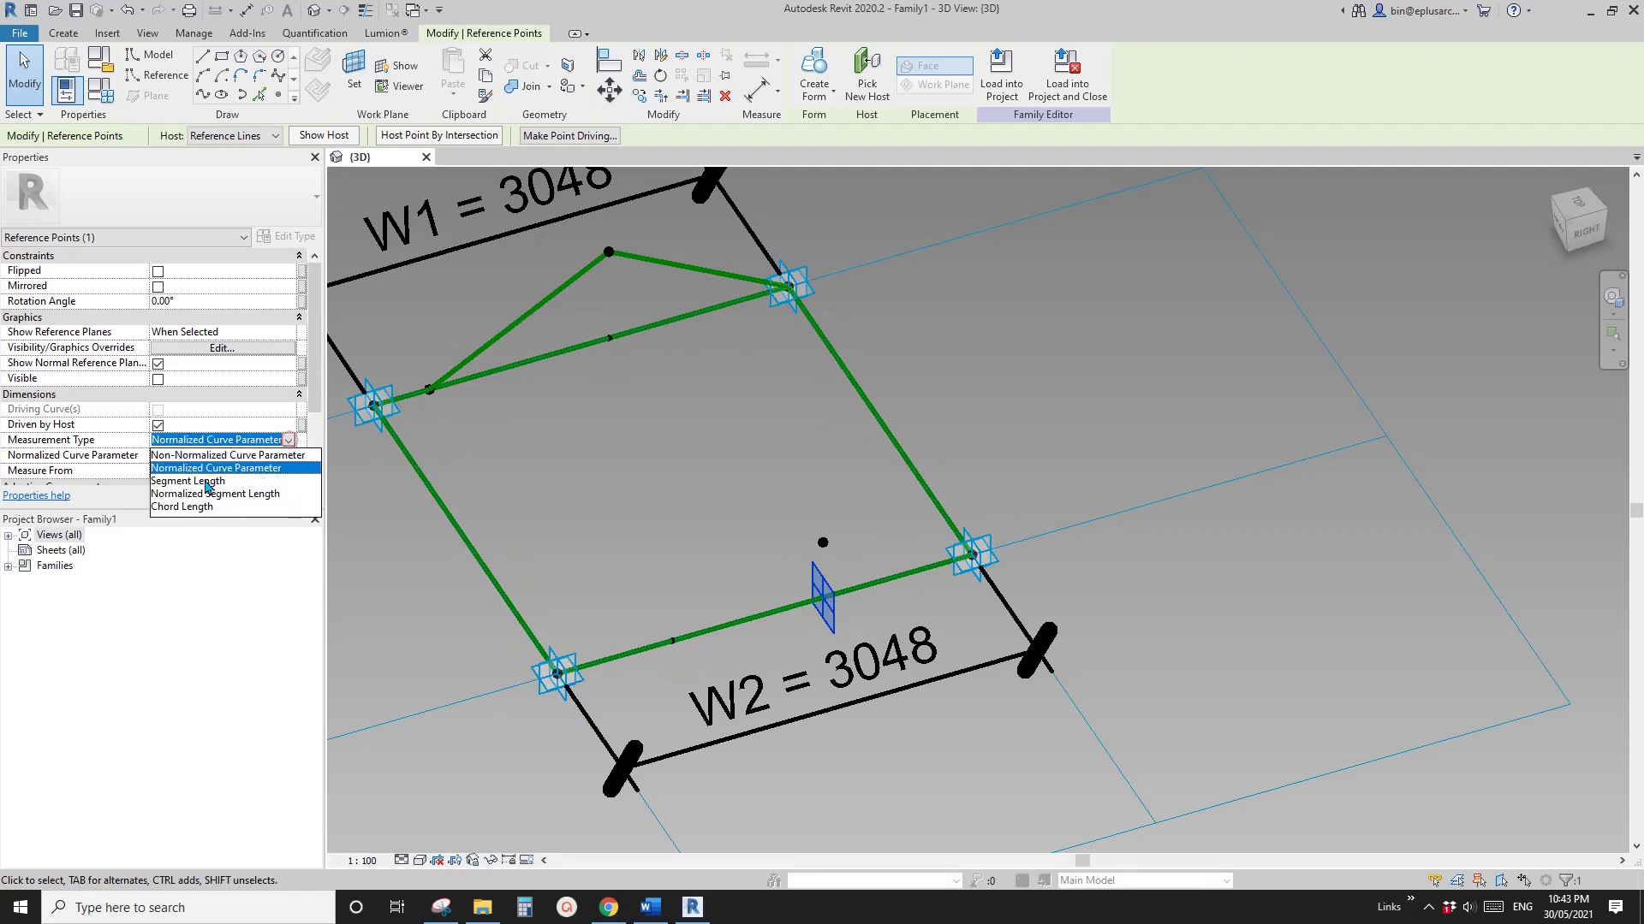
left_click(190, 484)
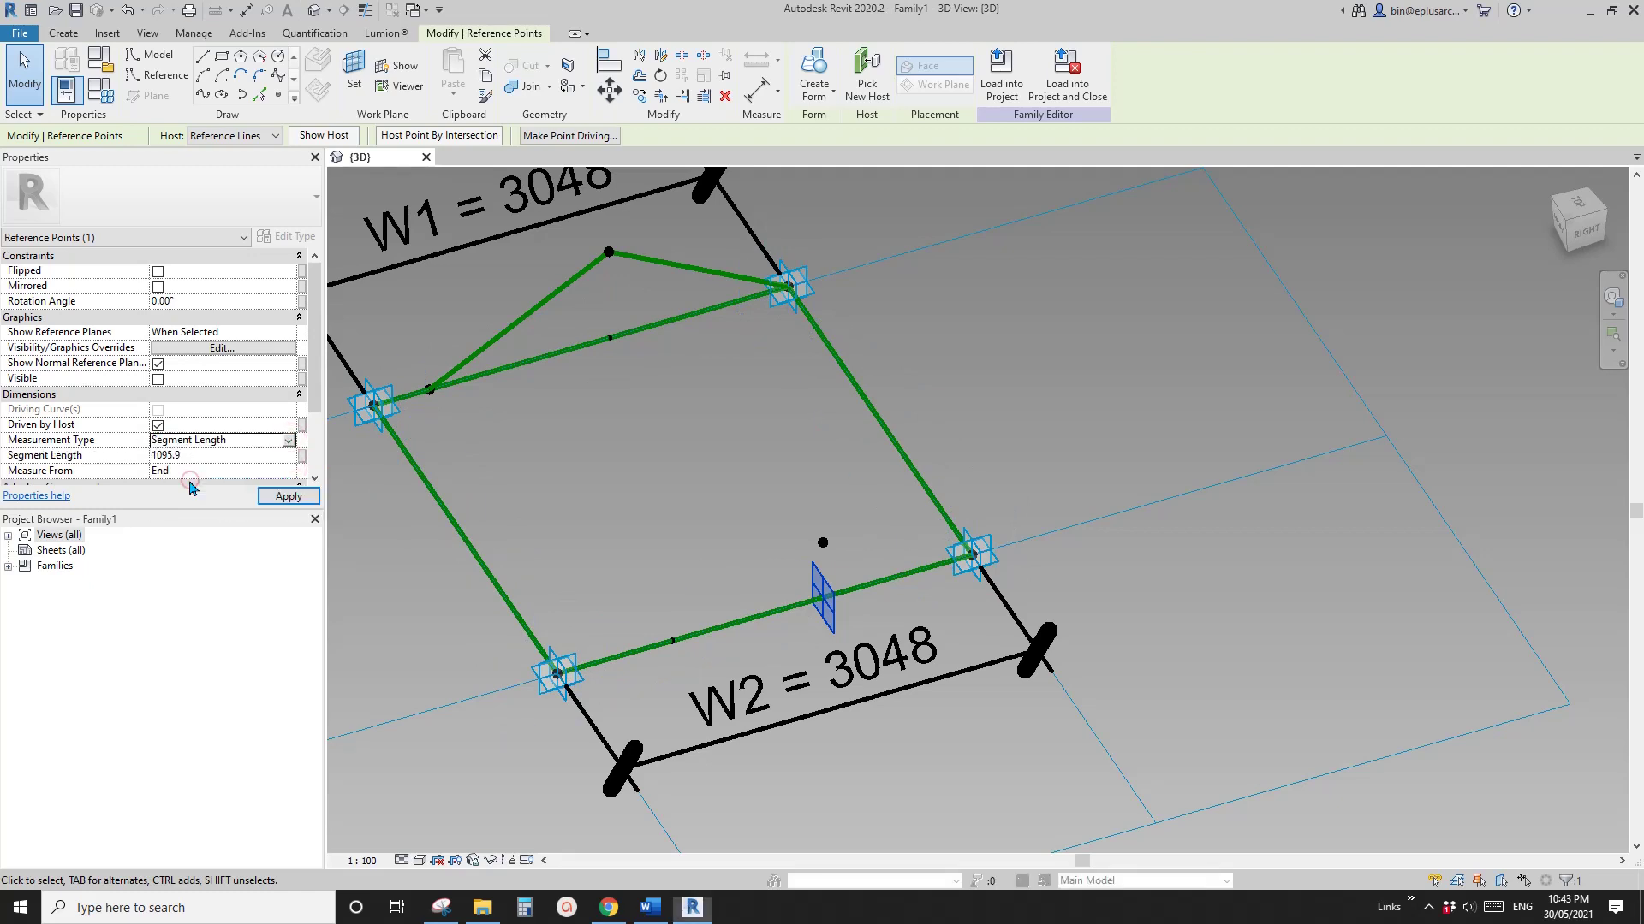
left_click(301, 456)
left_click(441, 414)
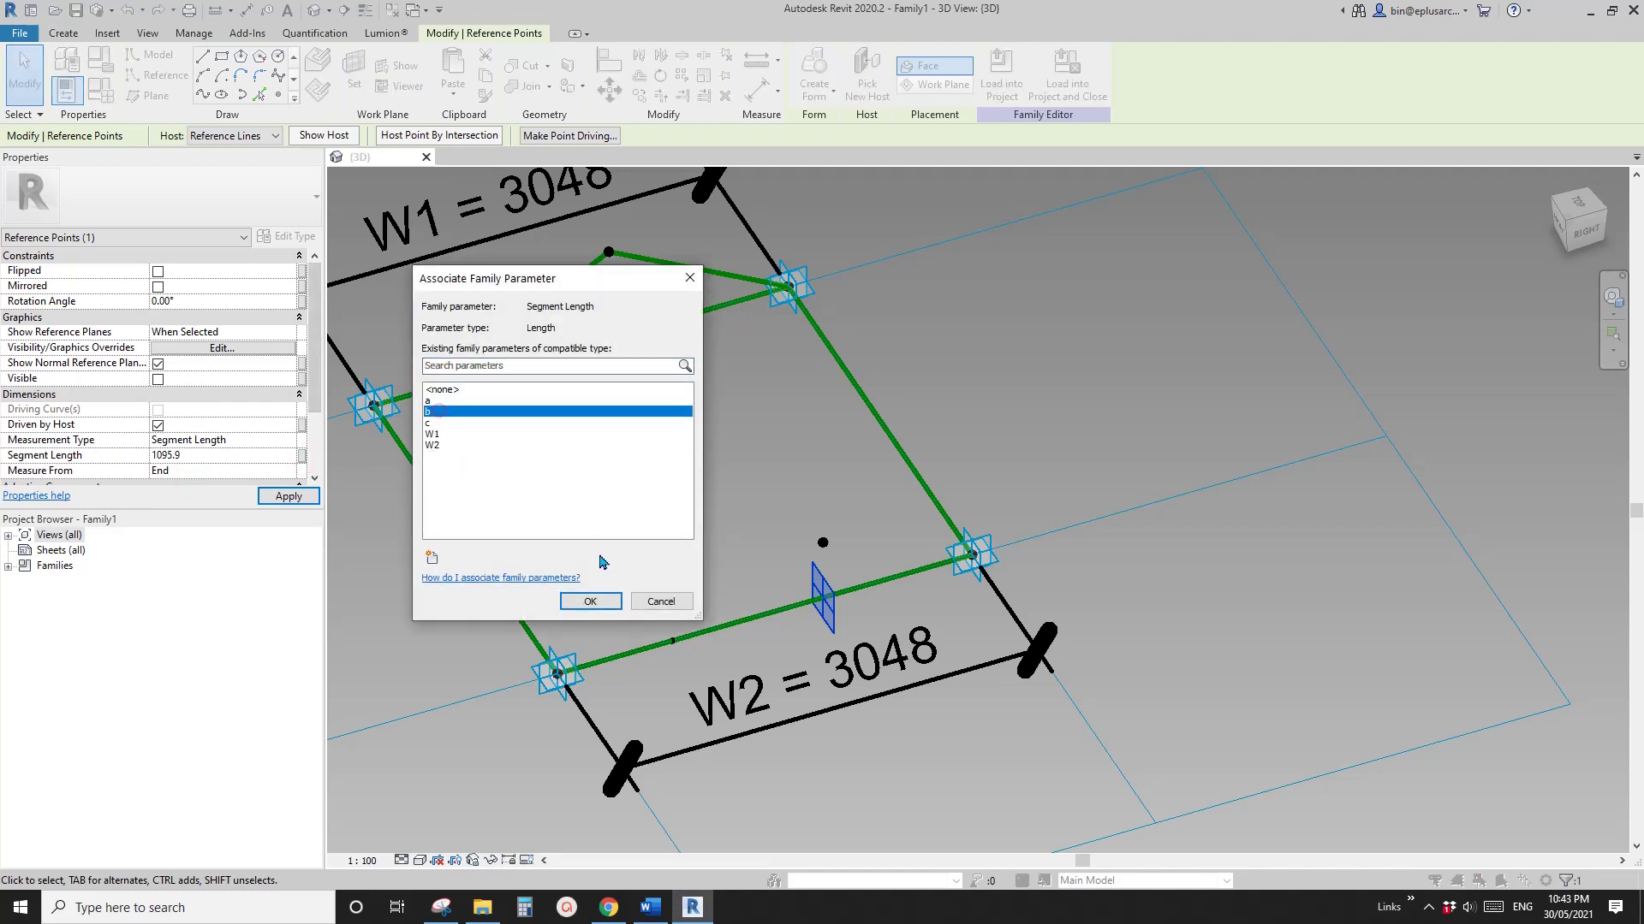
left_click(590, 601)
Associate the offset of the raised point on the W2 side with parameter a
left_click(793, 554)
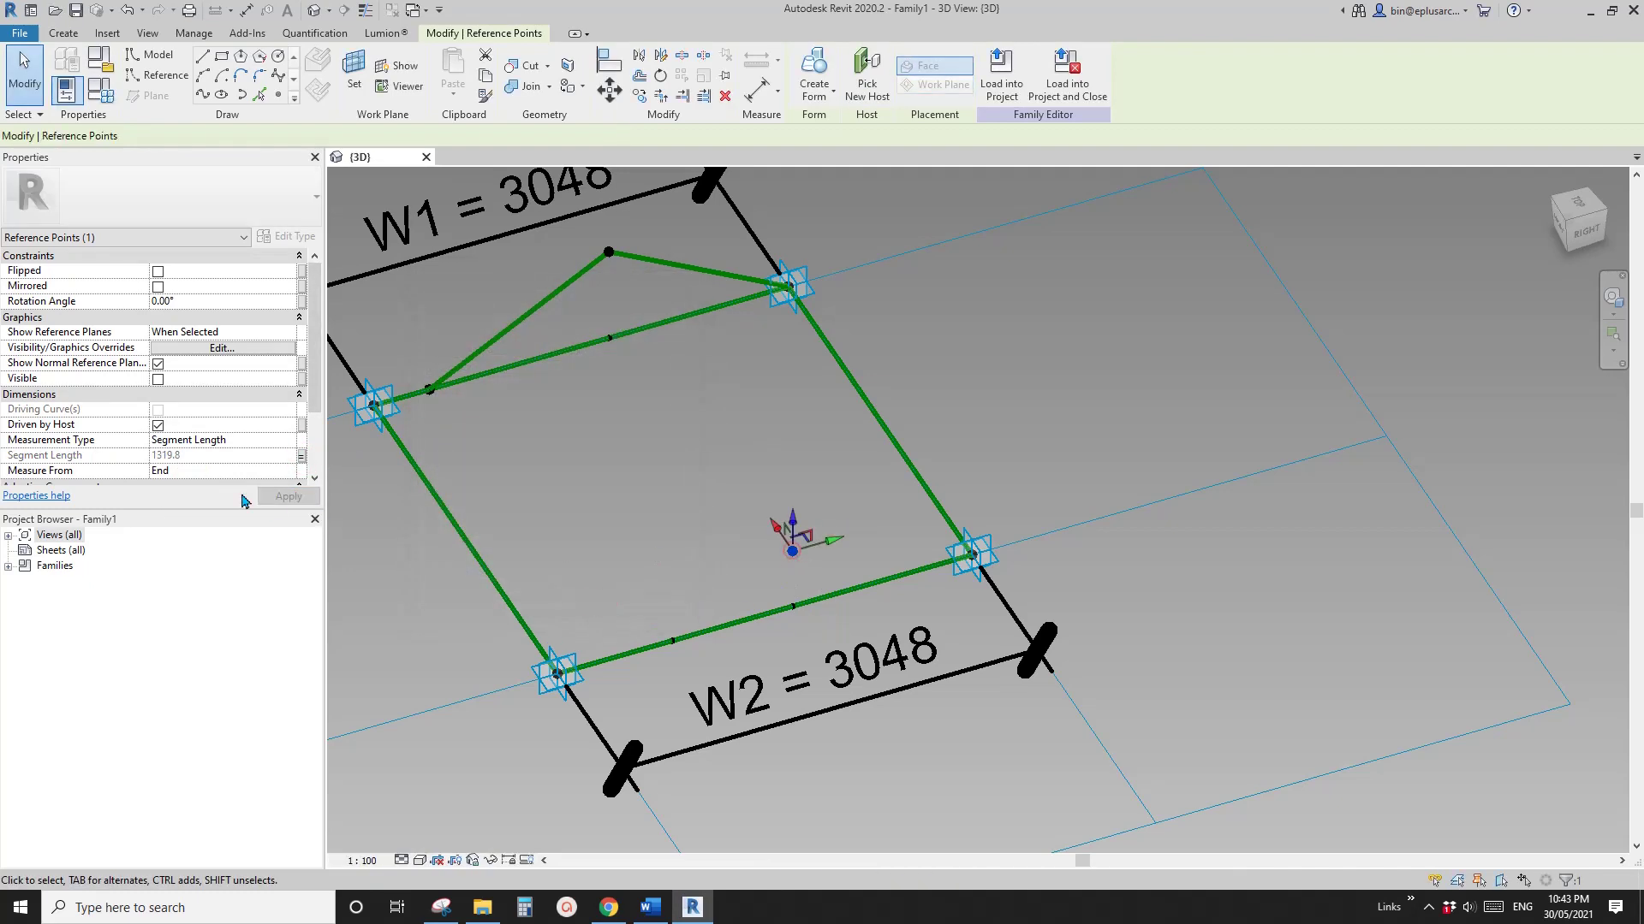
left_click(301, 440)
left_click(433, 413)
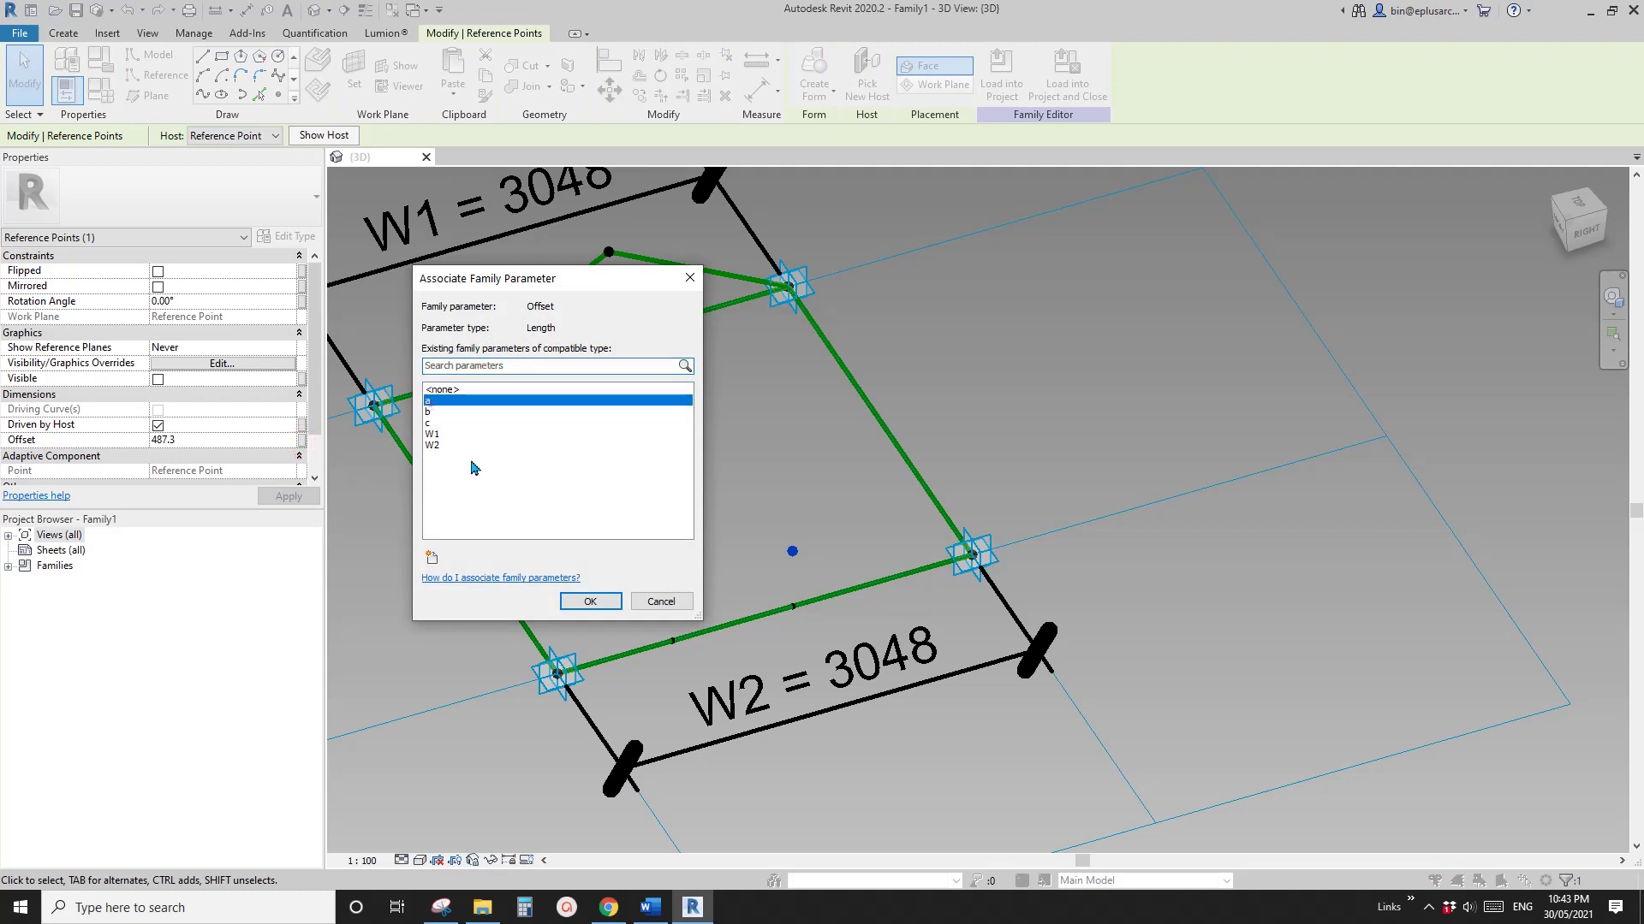
left_click(590, 601)
Measure the other hosted point on the W2 edge from the End by Segment Length and associate that length with parameter c
left_click(673, 642)
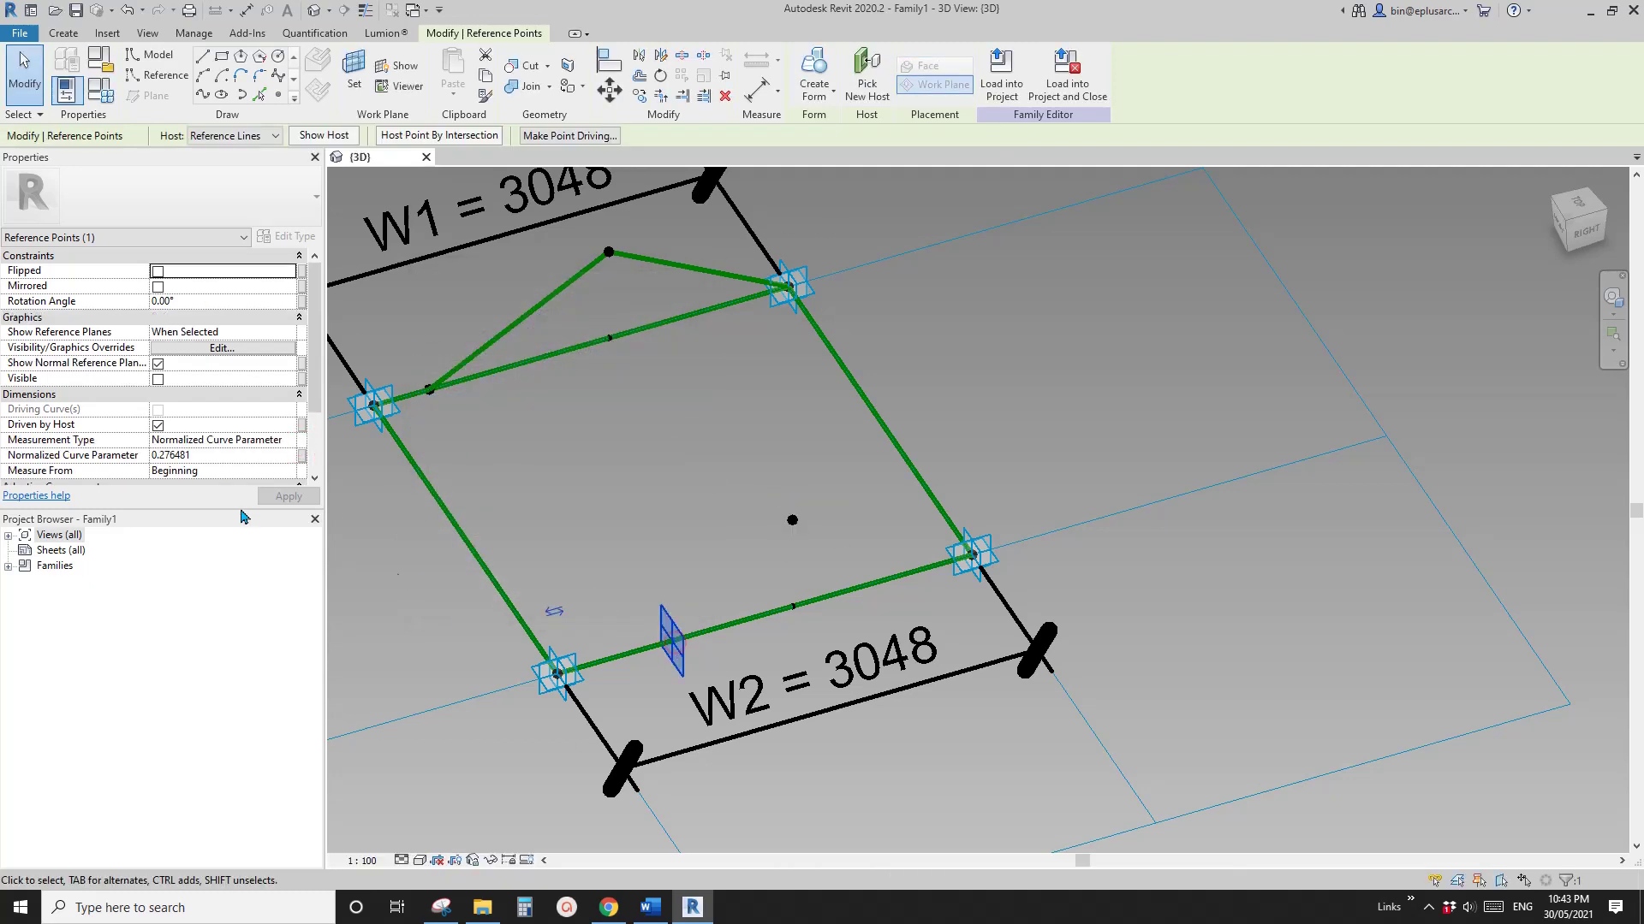
left_click(291, 475)
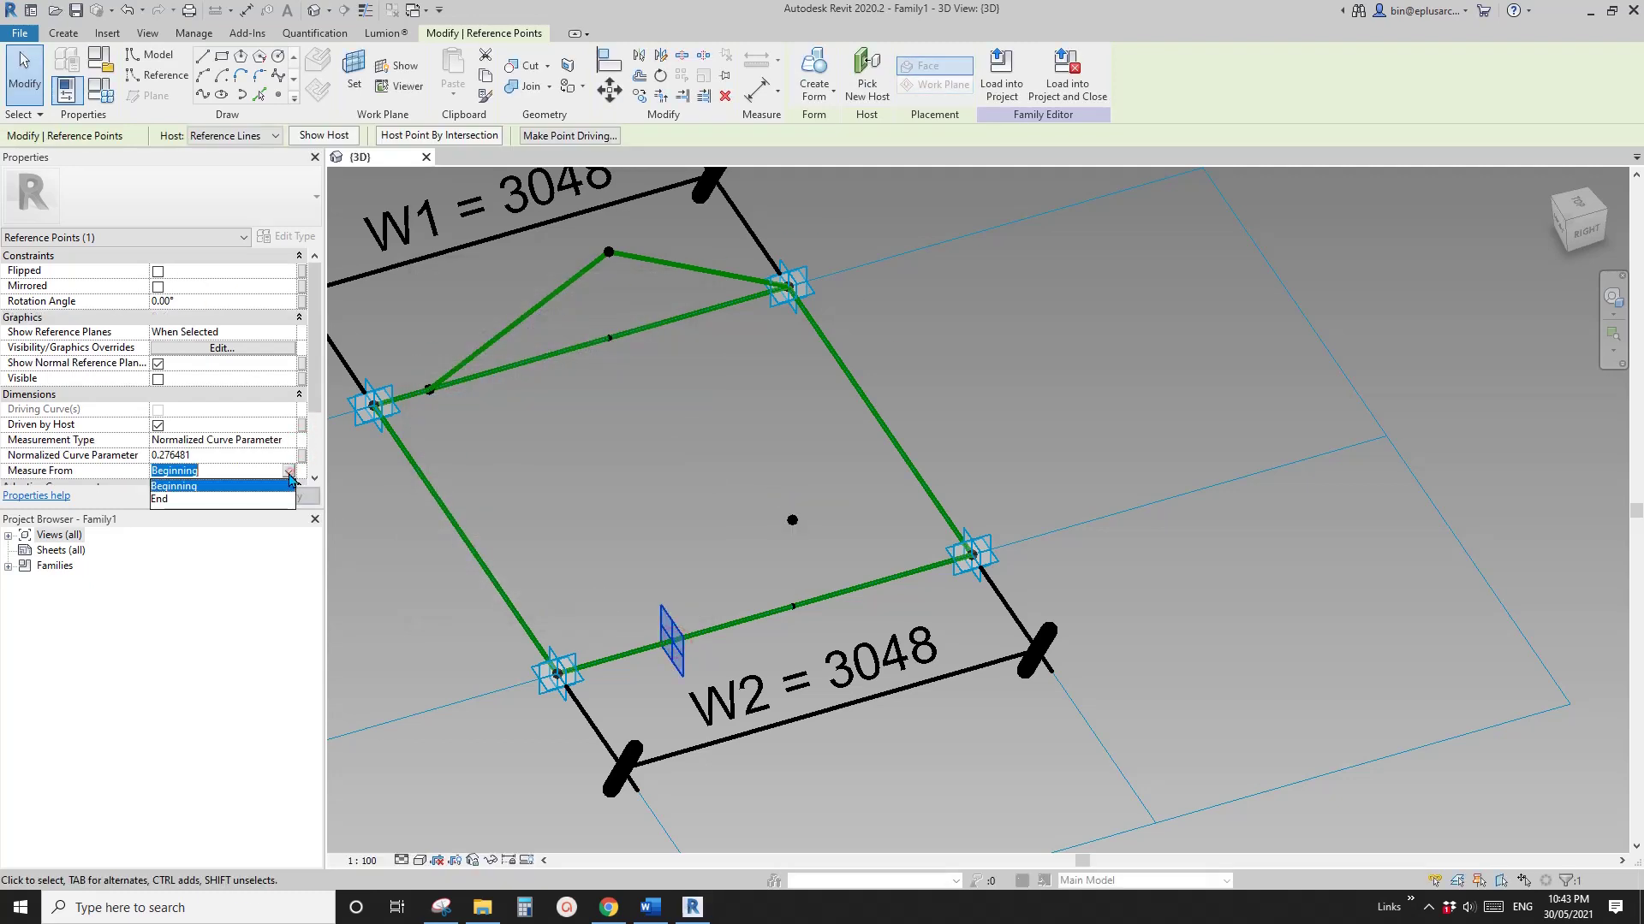
left_click(171, 501)
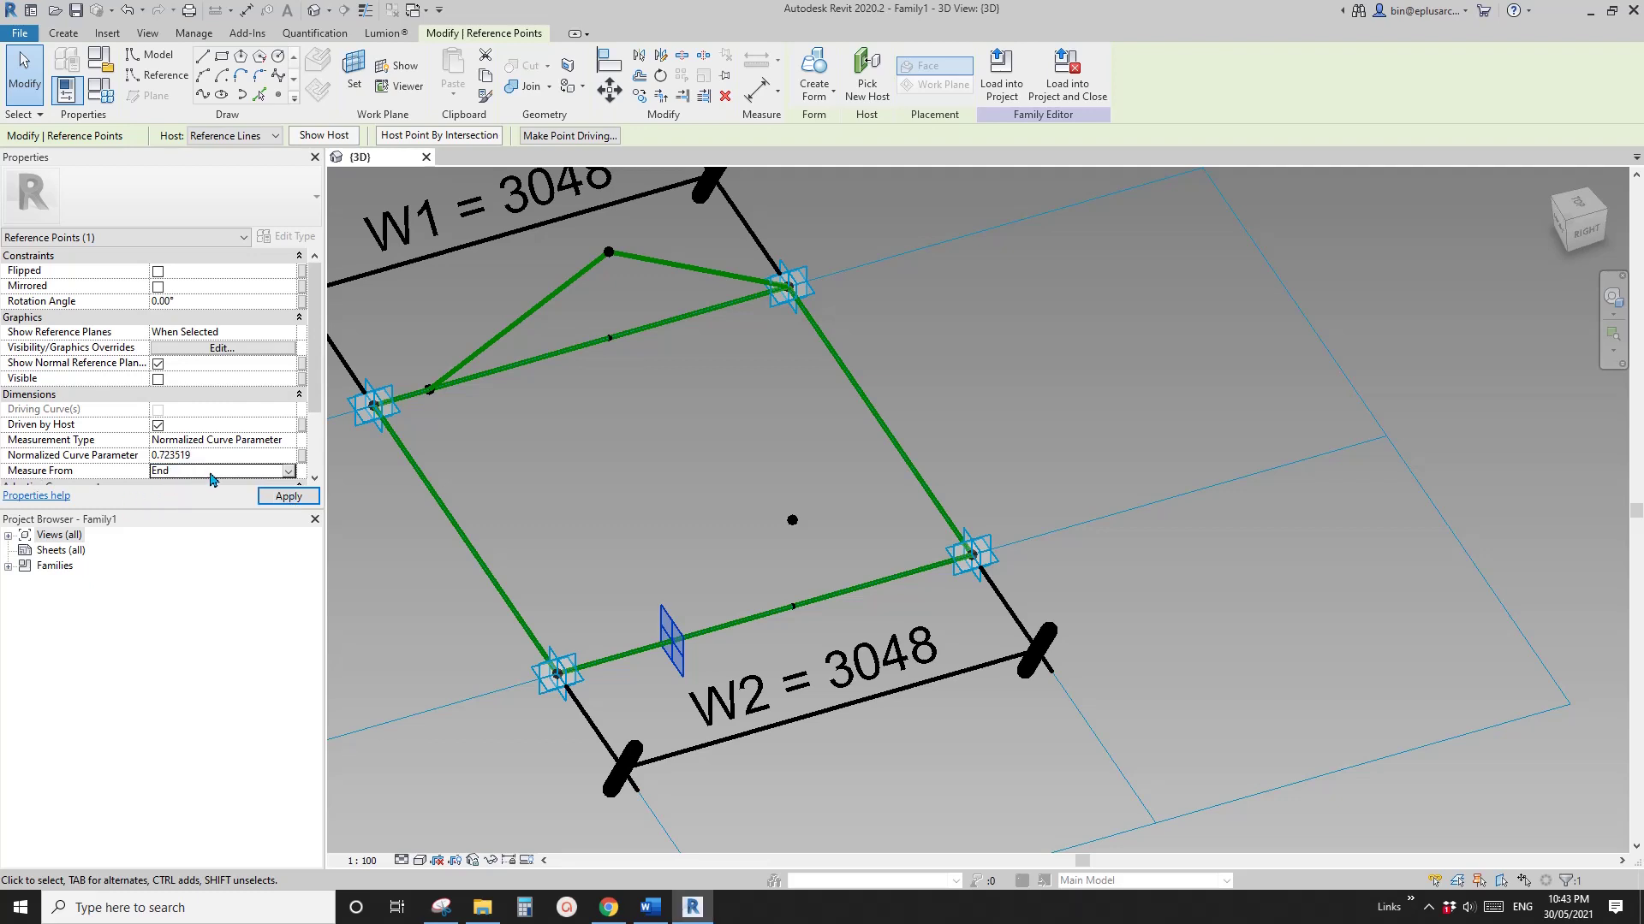
left_click(289, 440)
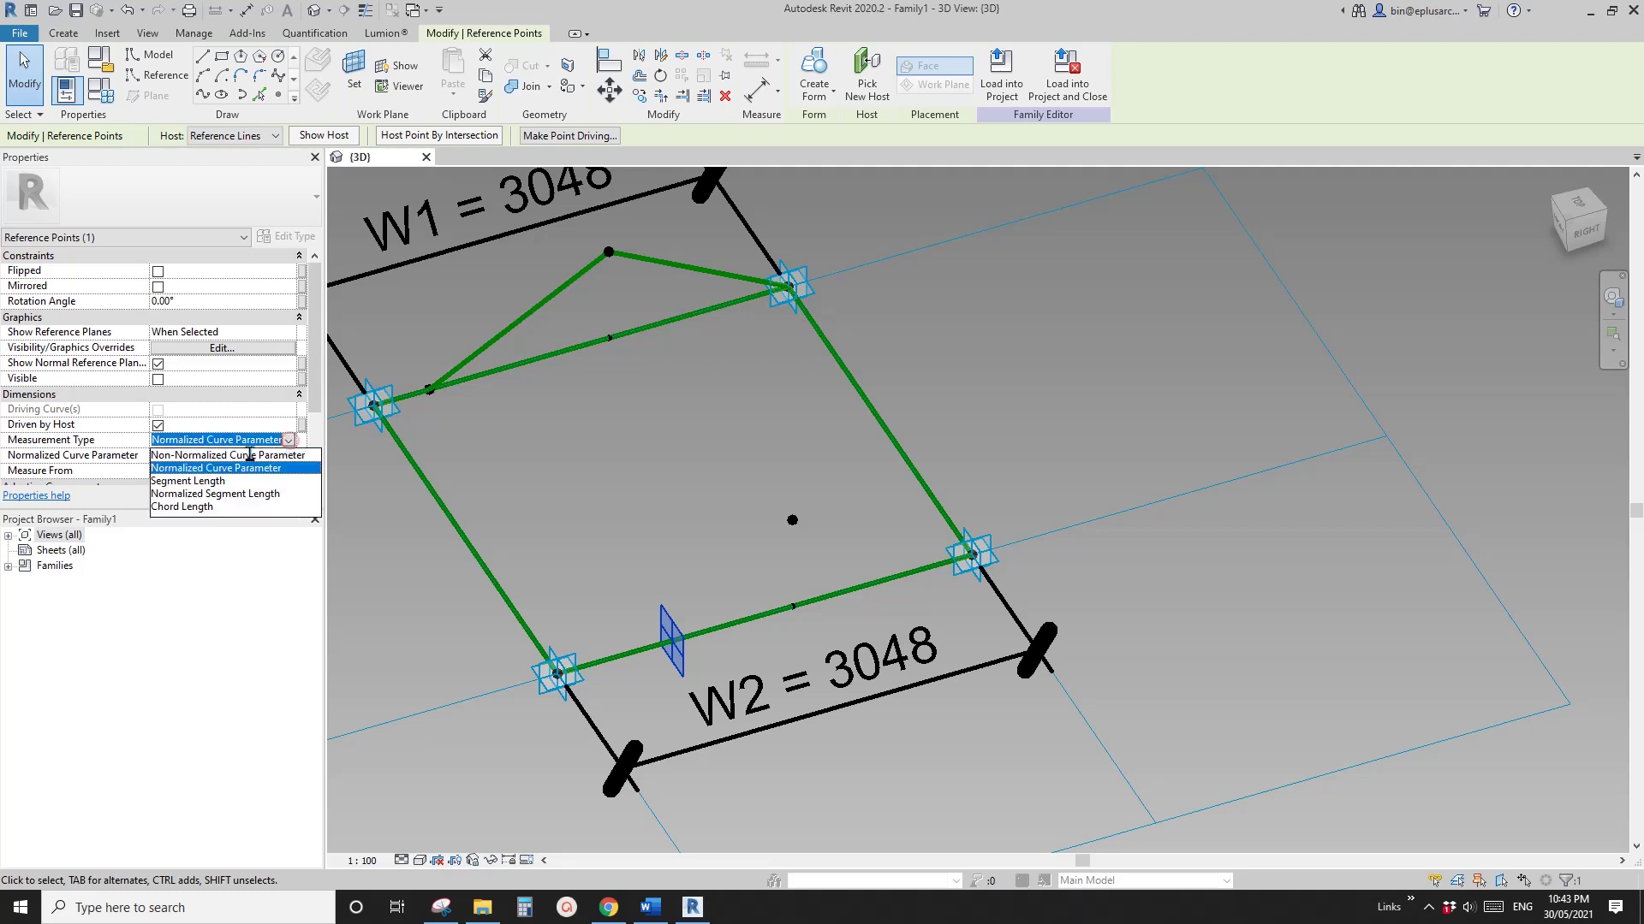
left_click(188, 481)
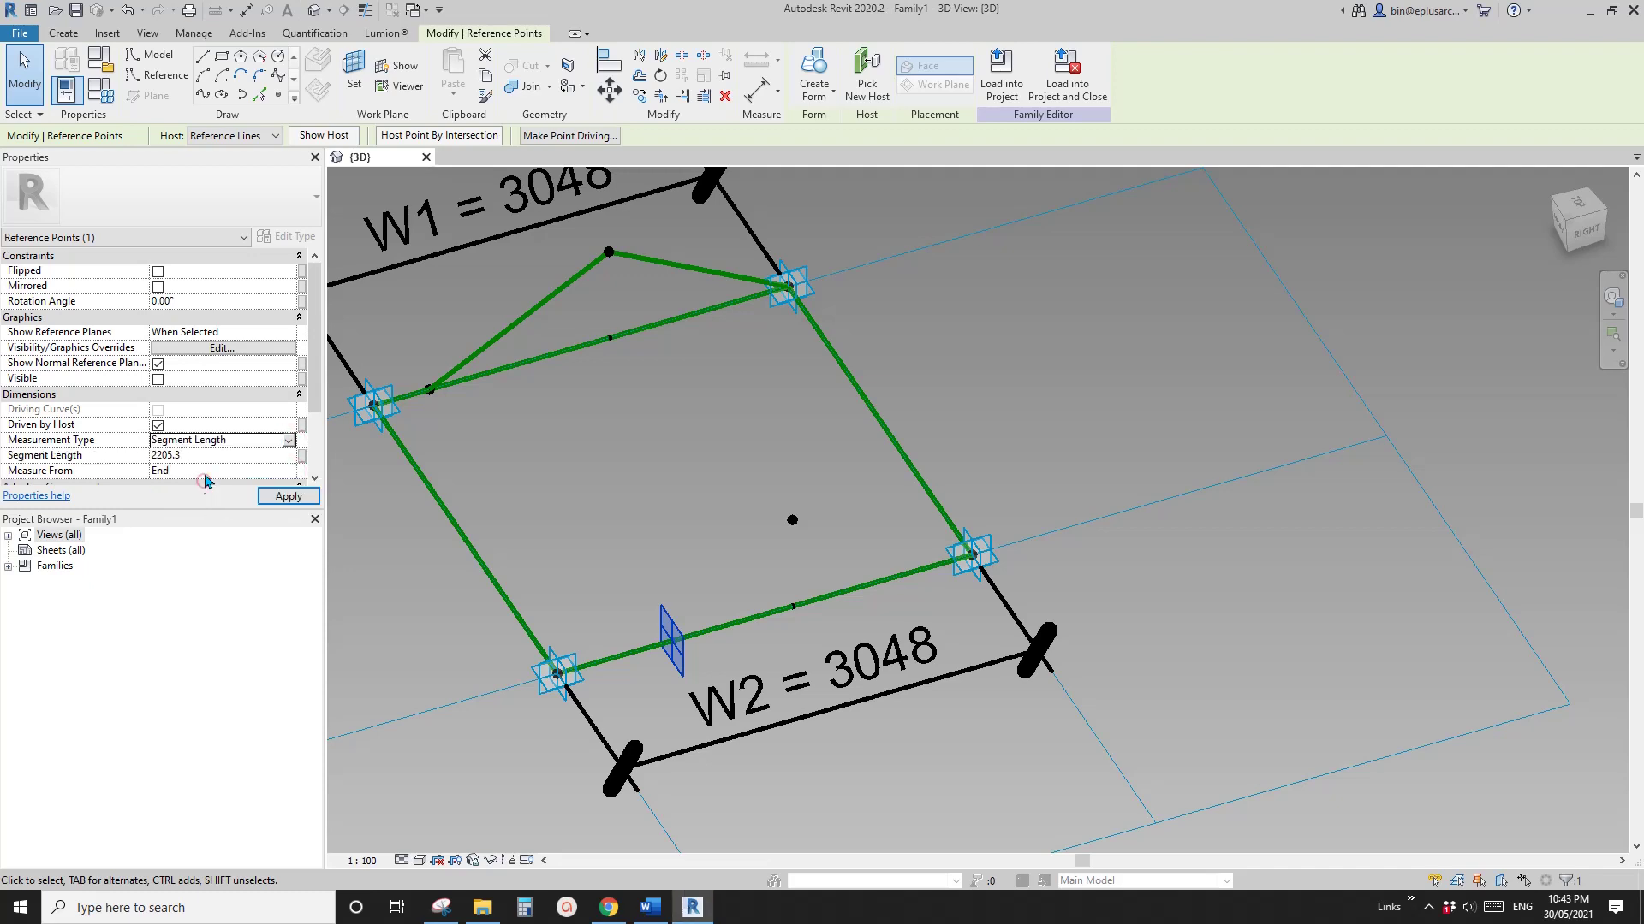
left_click(302, 457)
left_click(436, 424)
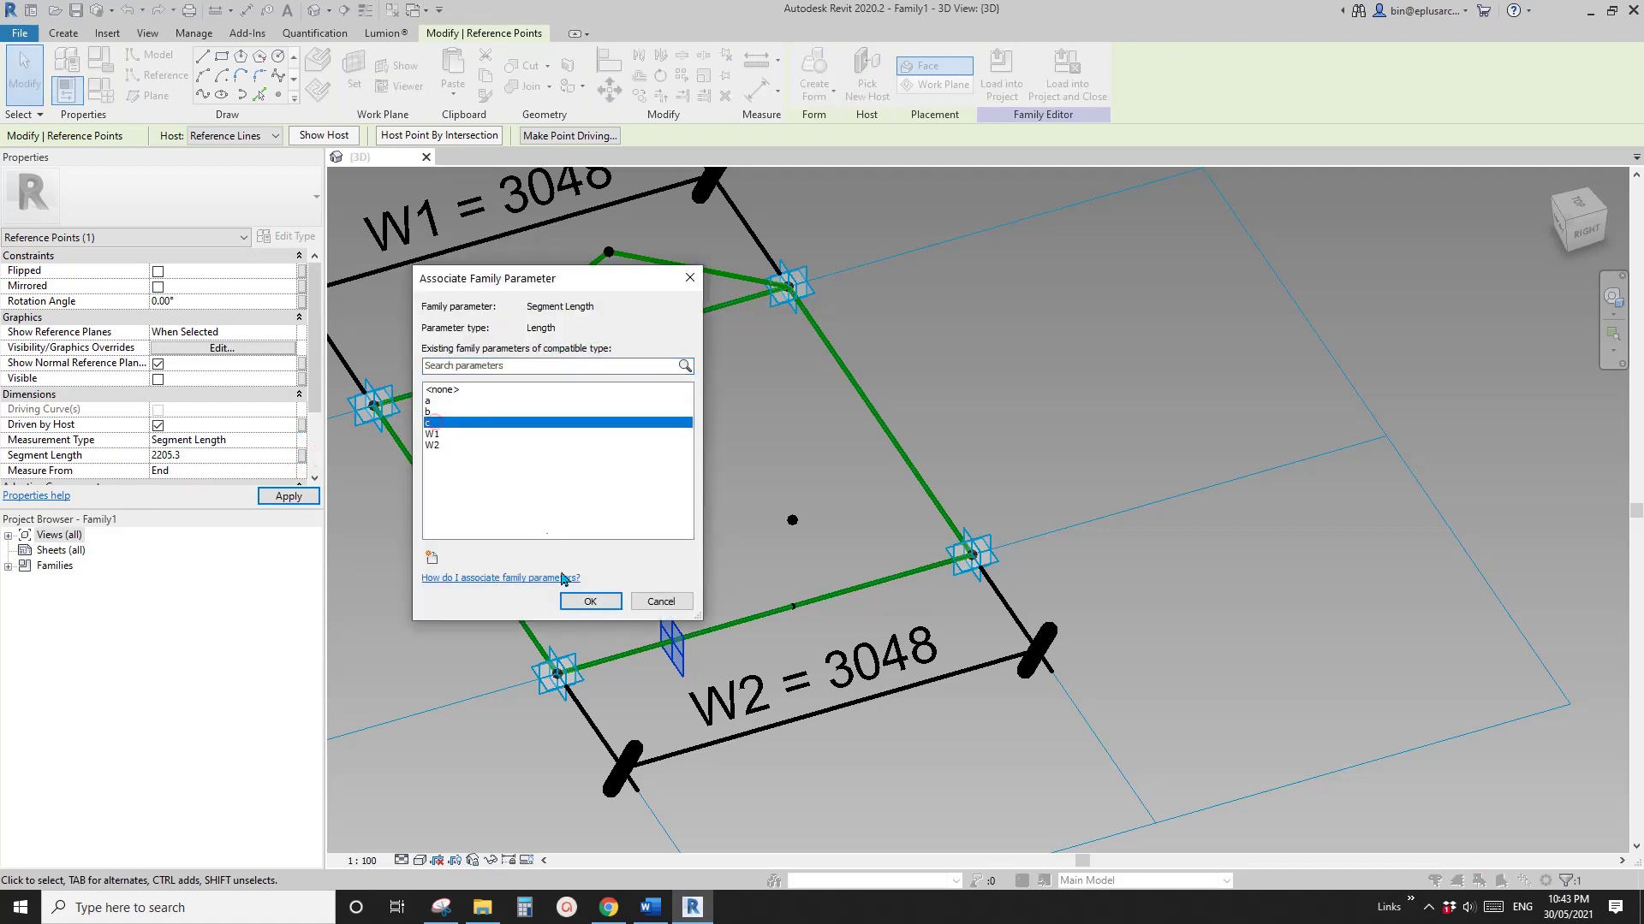
left_click(591, 602)
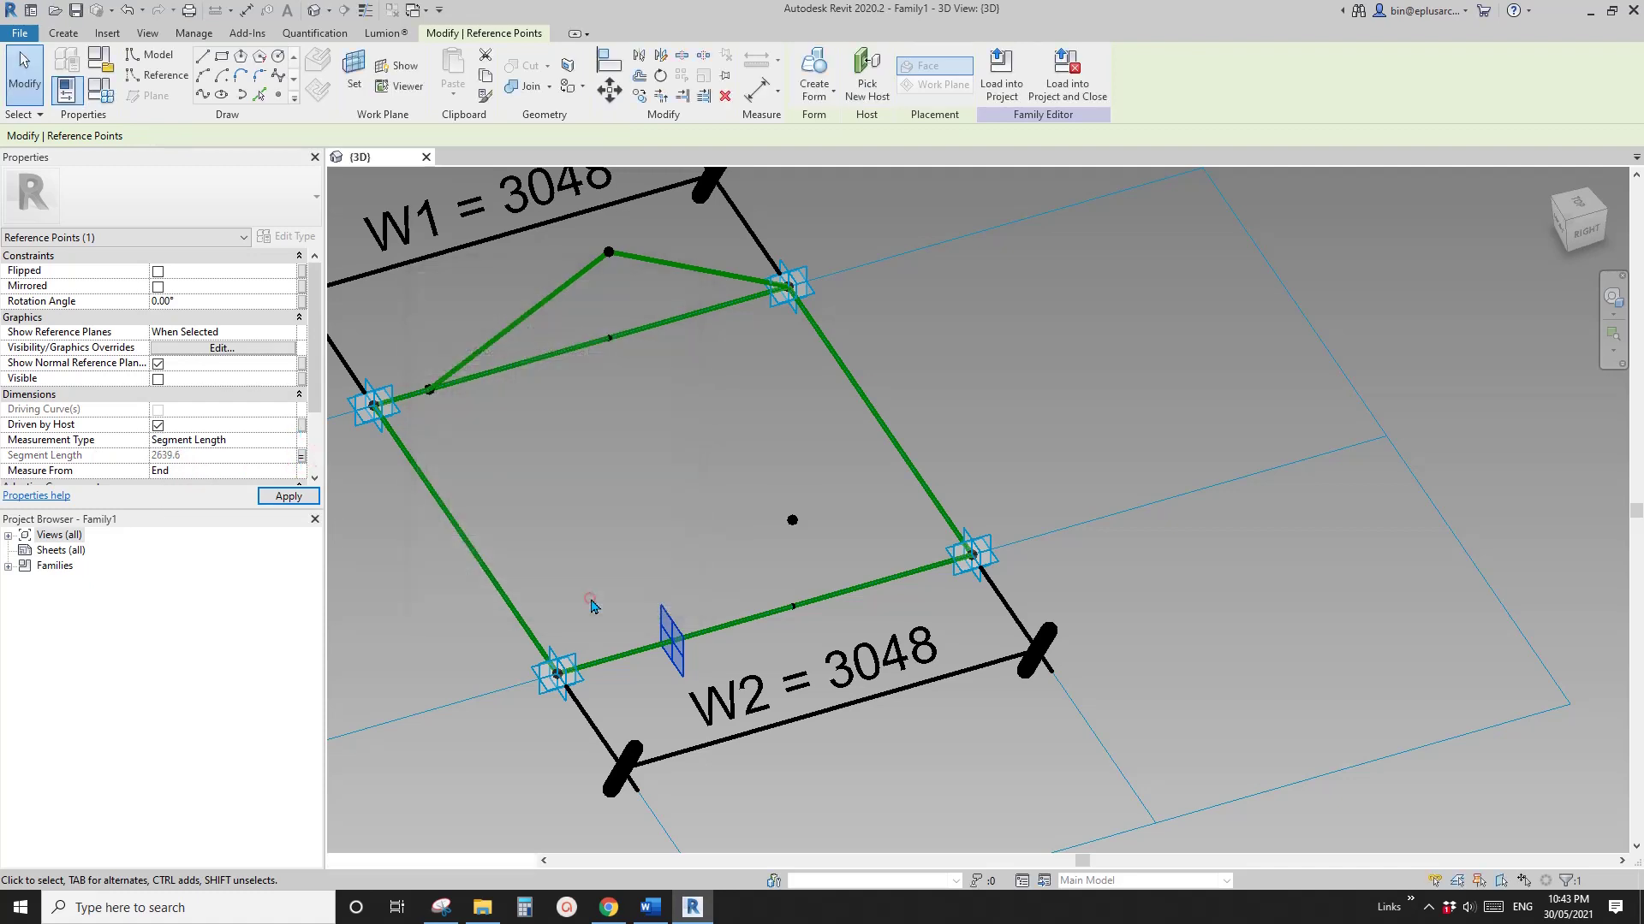
Connect the raised W2 point to the c-driven hosted point and to the opposite corner placement point with spline reference lines
scroll(766, 518, "down", 2)
left_click_drag(814, 534, 814, 534, "ctrl")
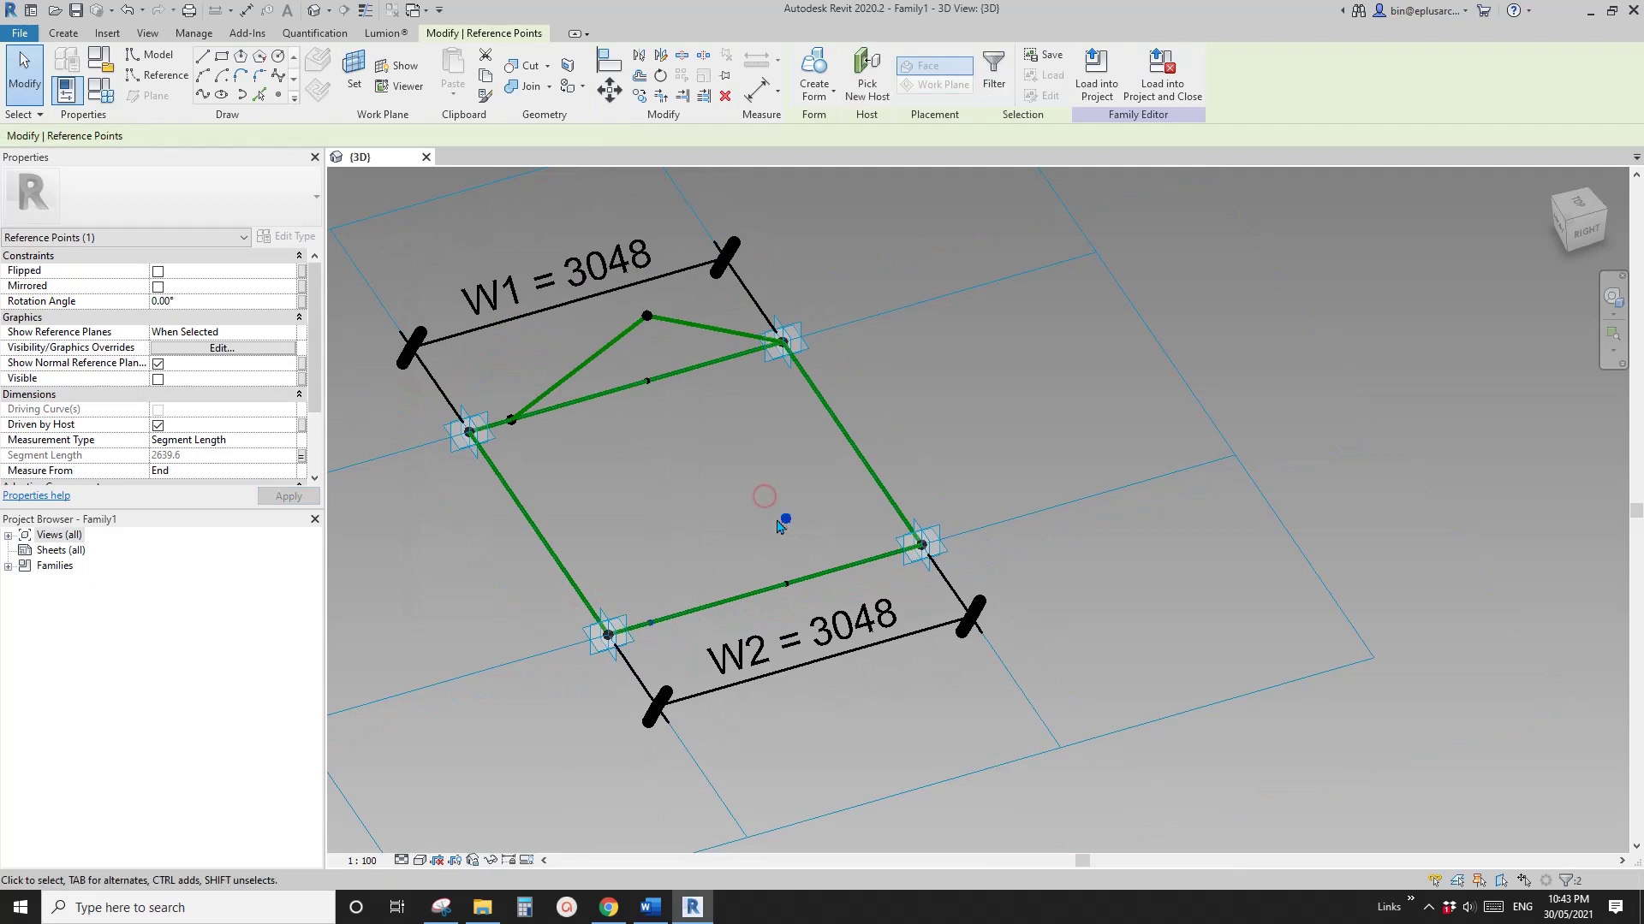
left_click(200, 96)
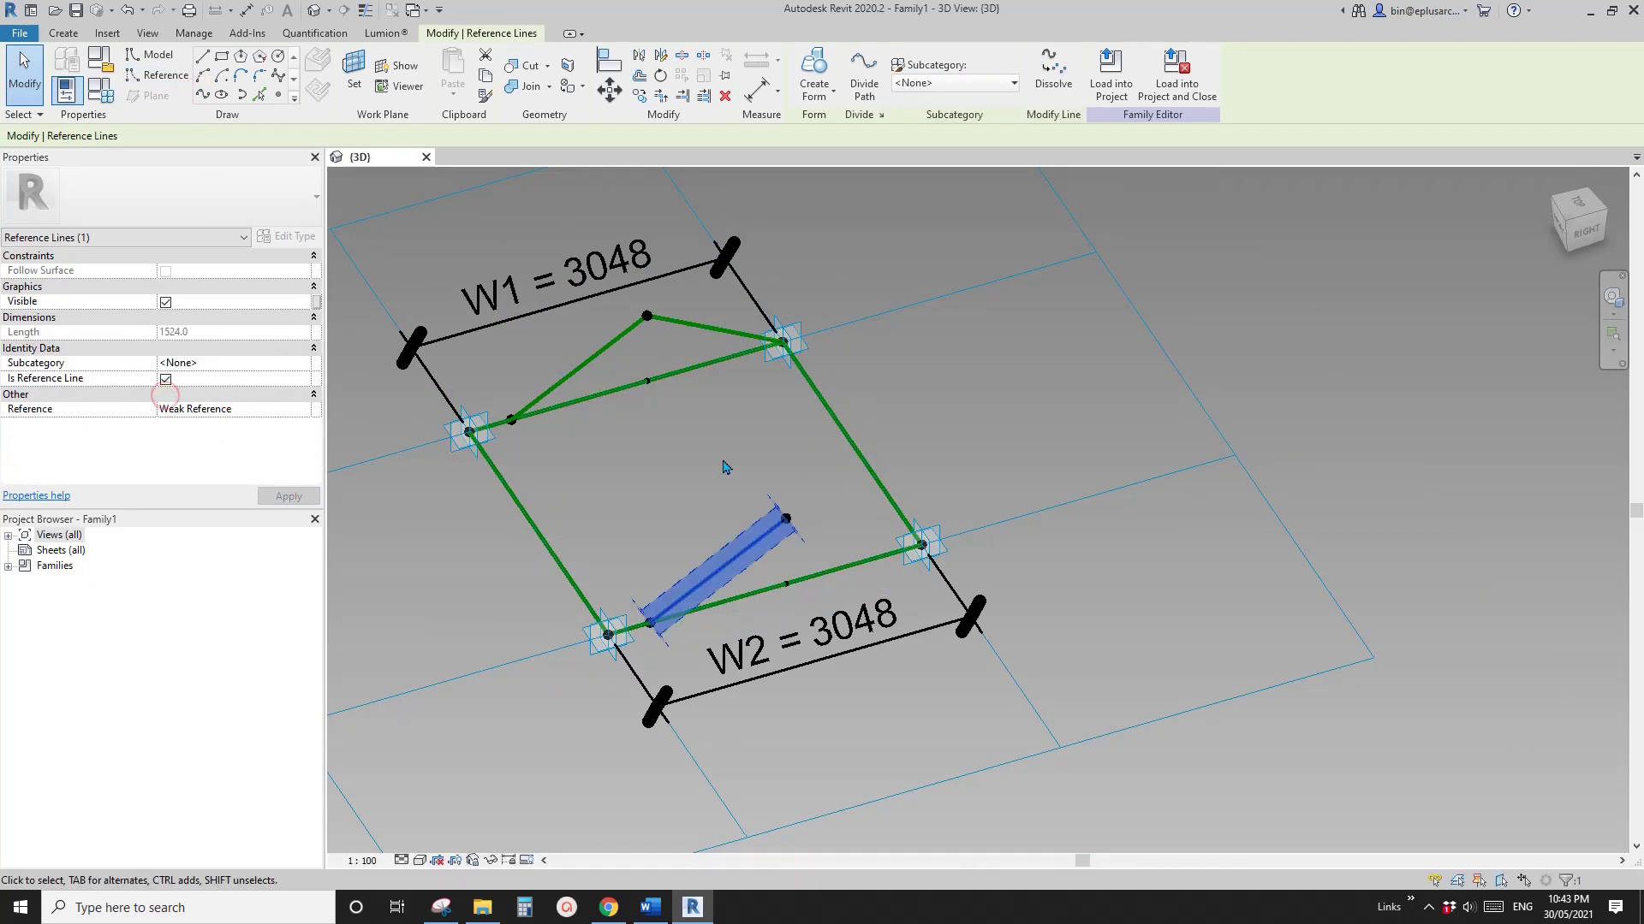
left_click_drag(716, 459, 854, 524)
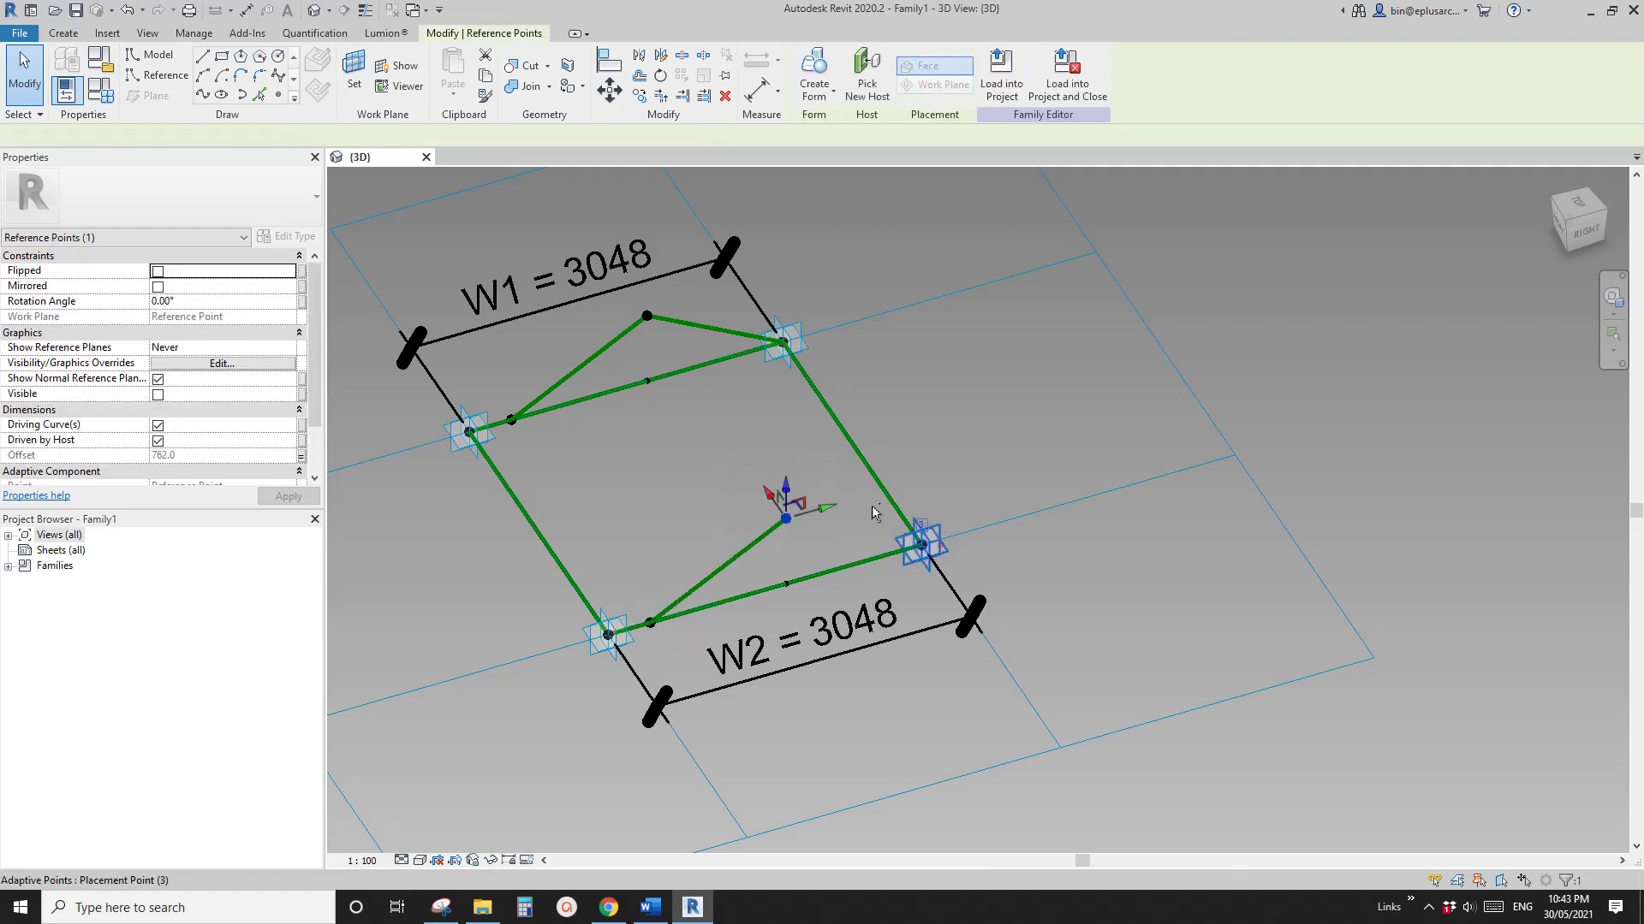
left_click(922, 545, "ctrl")
left_click(200, 96)
left_click(166, 393)
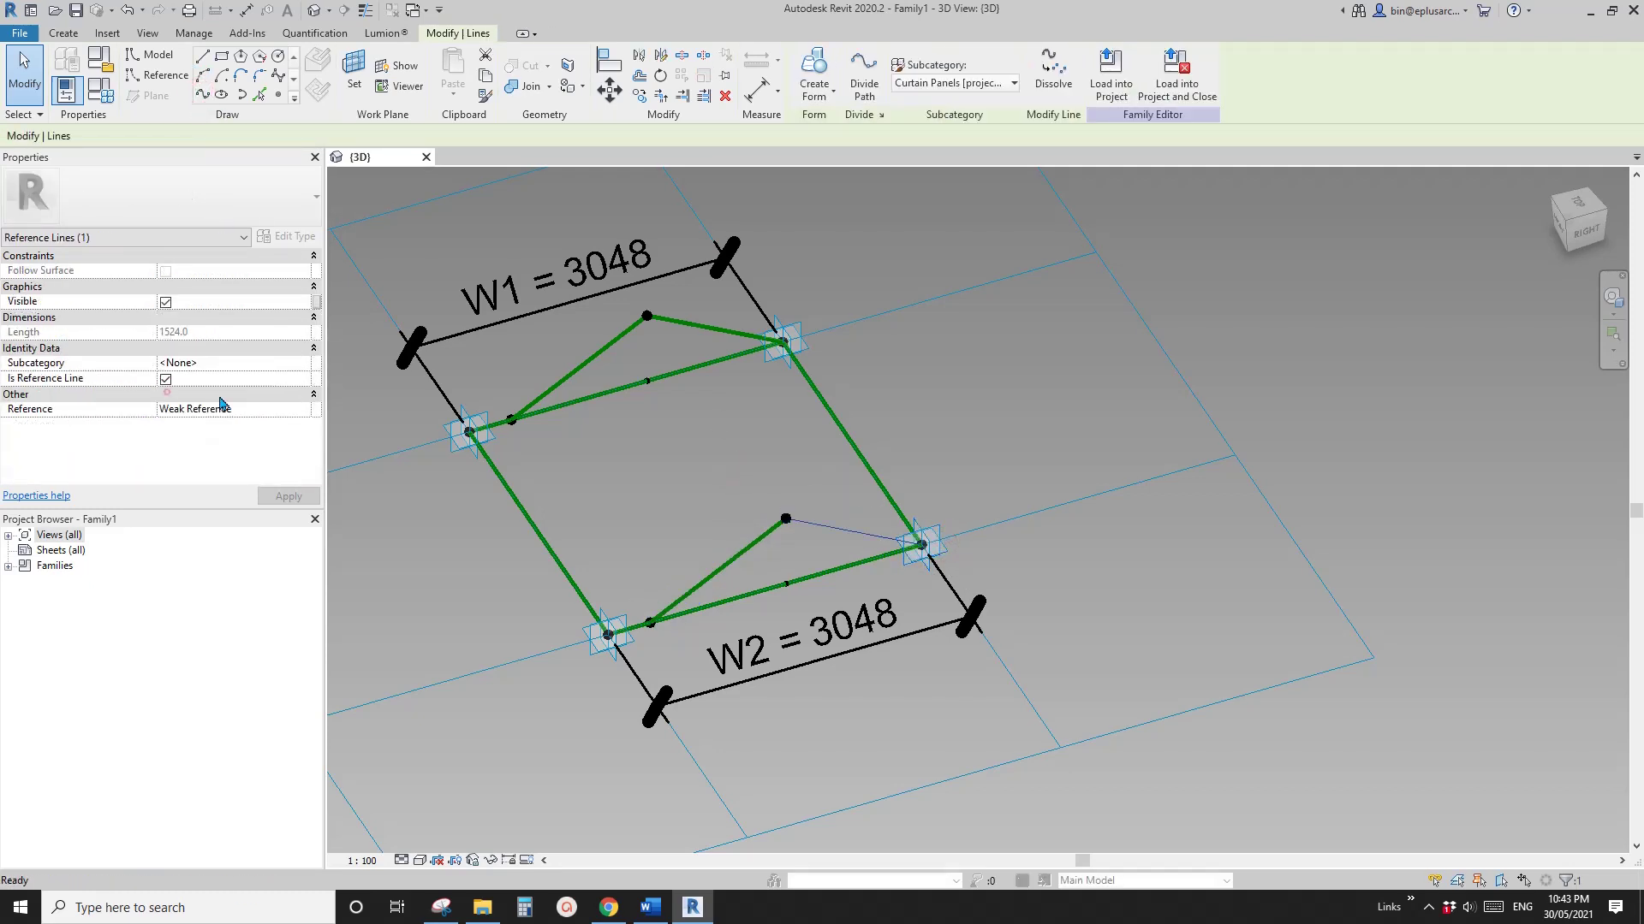
Create a form from the two folded reference line chains on the W1 and W2 sides
left_click(928, 356)
key("Tab")
left_click(828, 534)
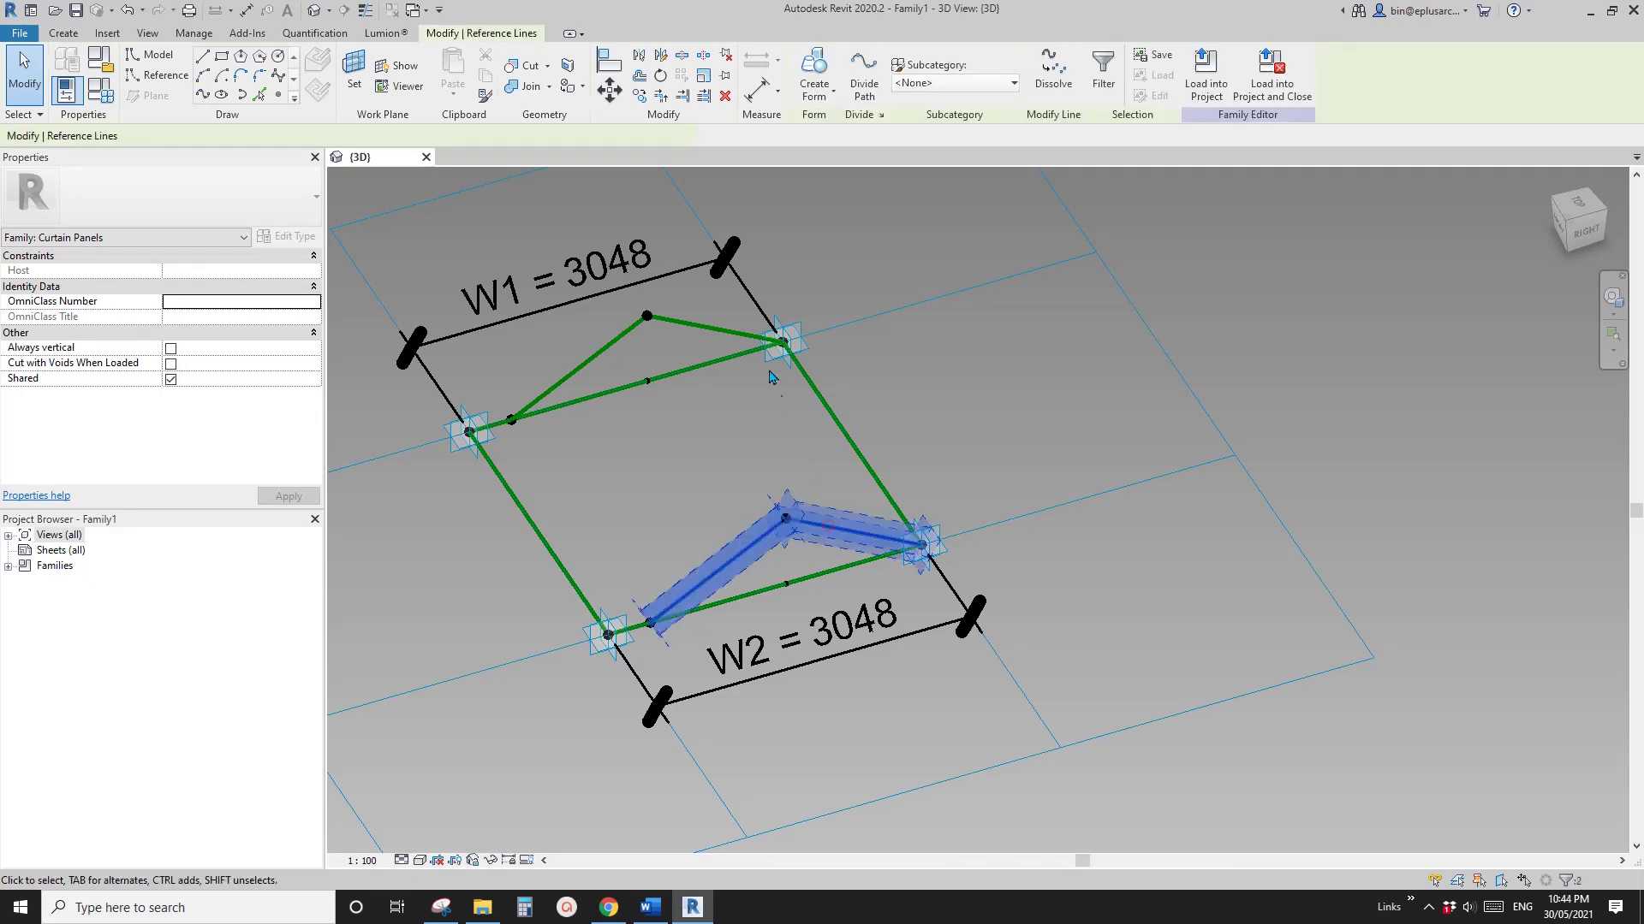
left_click(692, 327, "ctrl")
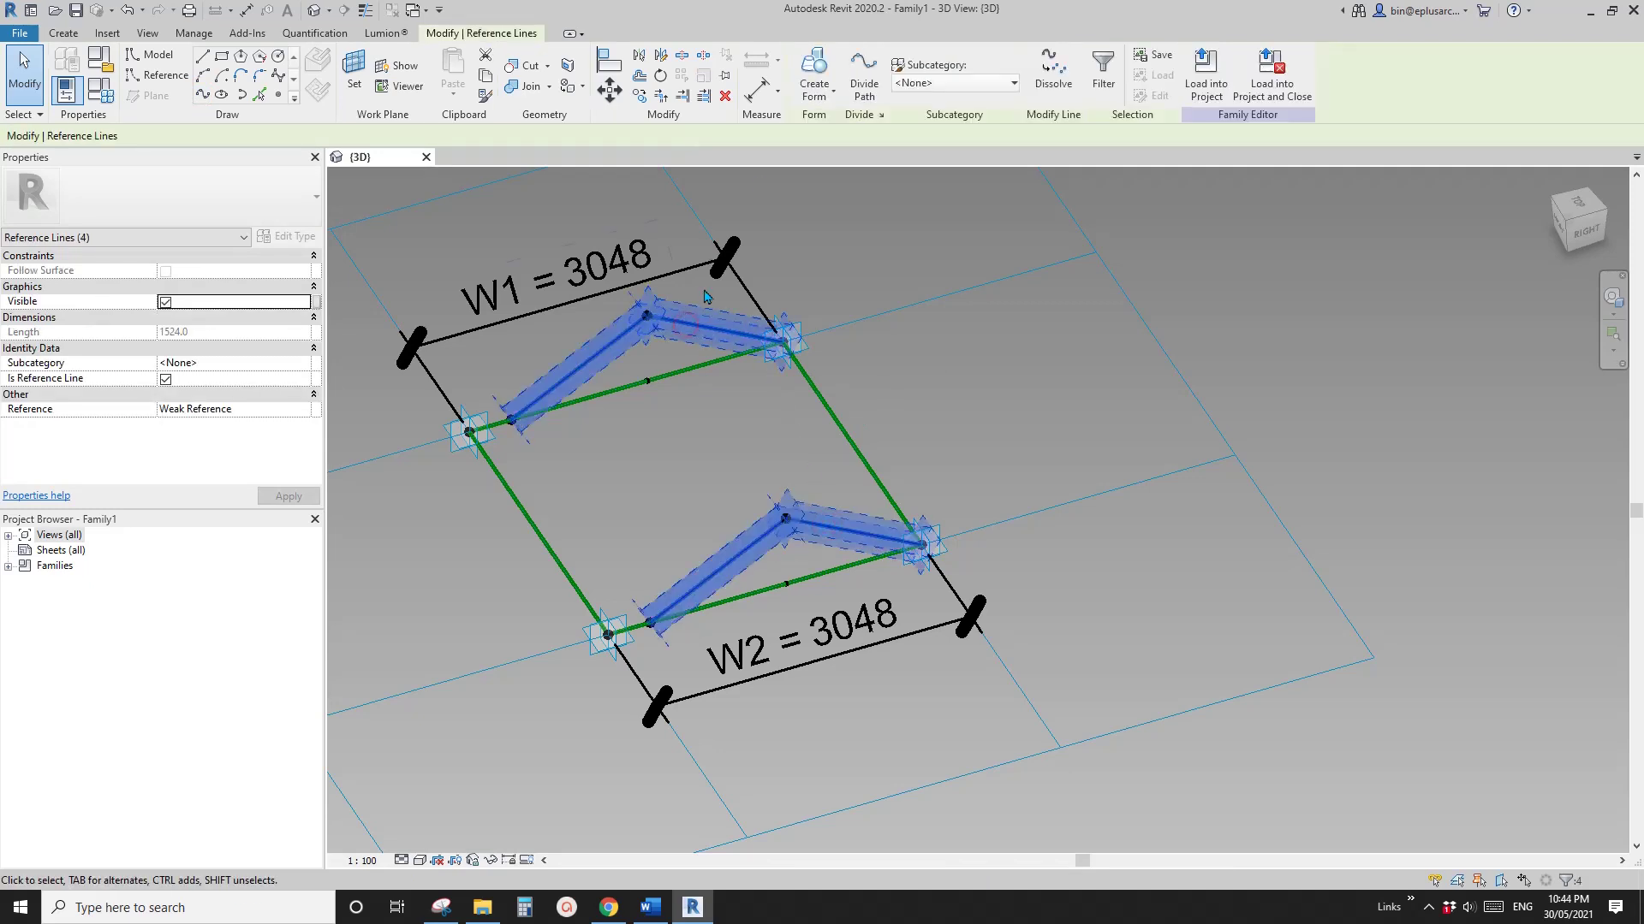
left_click(814, 77)
left_click(956, 322)
Flex the panel by setting fold angle A to 0 in the family types and applying it, accepting the warning
middle_click_drag(948, 356, 1031, 542, "shift")
scroll(961, 396, "up", 2)
scroll(917, 543, "down", 1)
middle_click_drag(917, 543, 1028, 528)
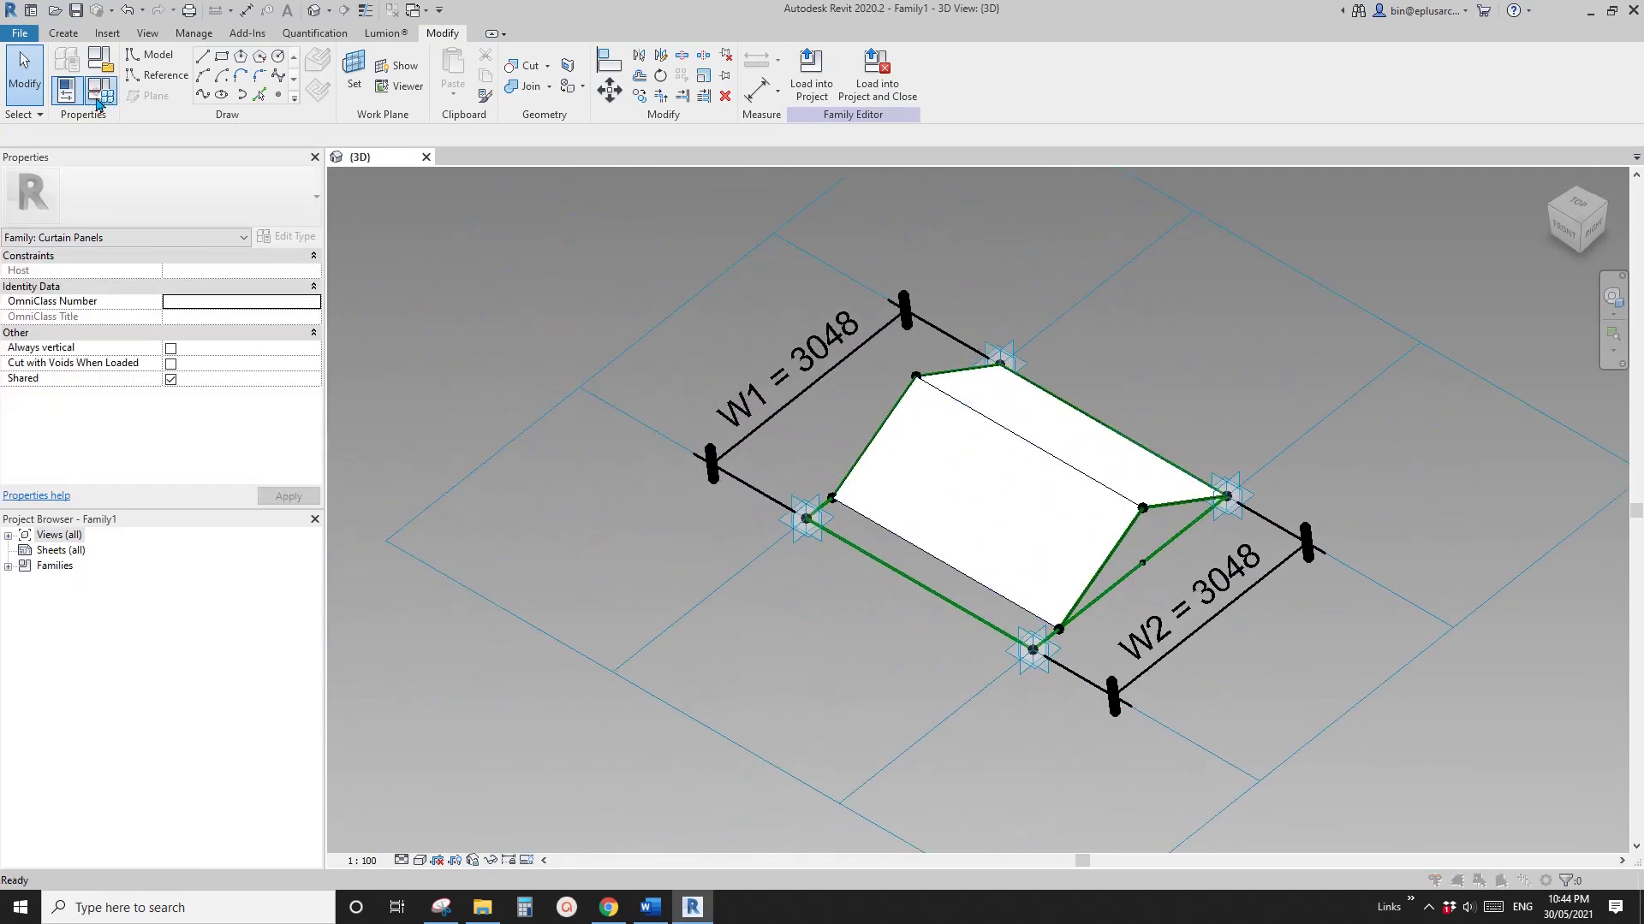
left_click(98, 91)
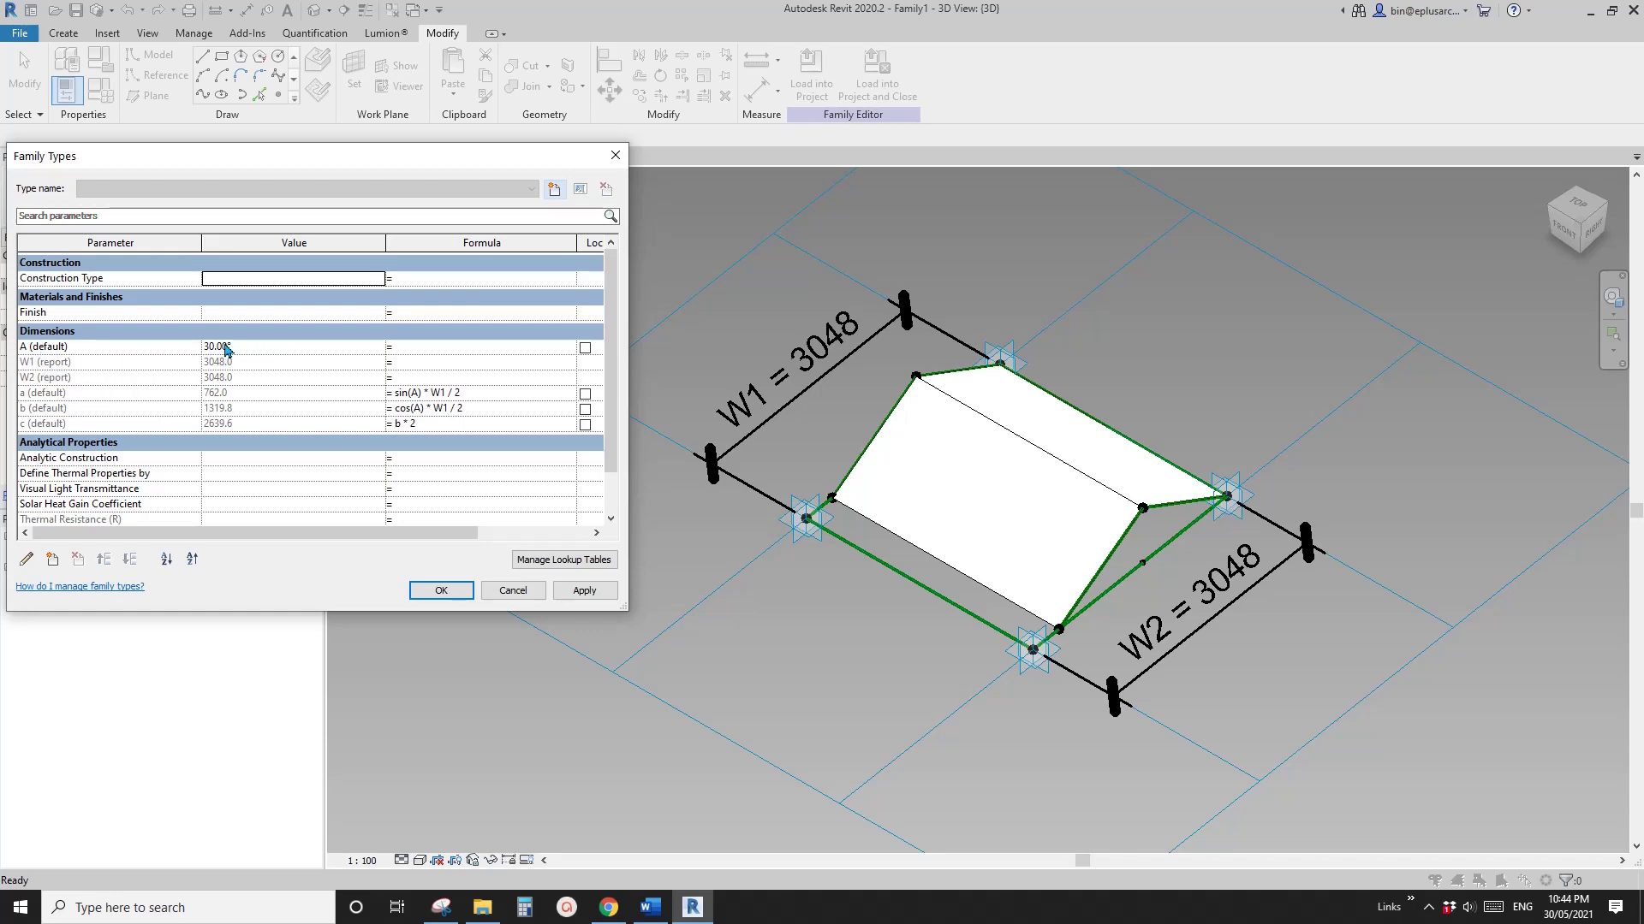
left_click(272, 348)
type("0")
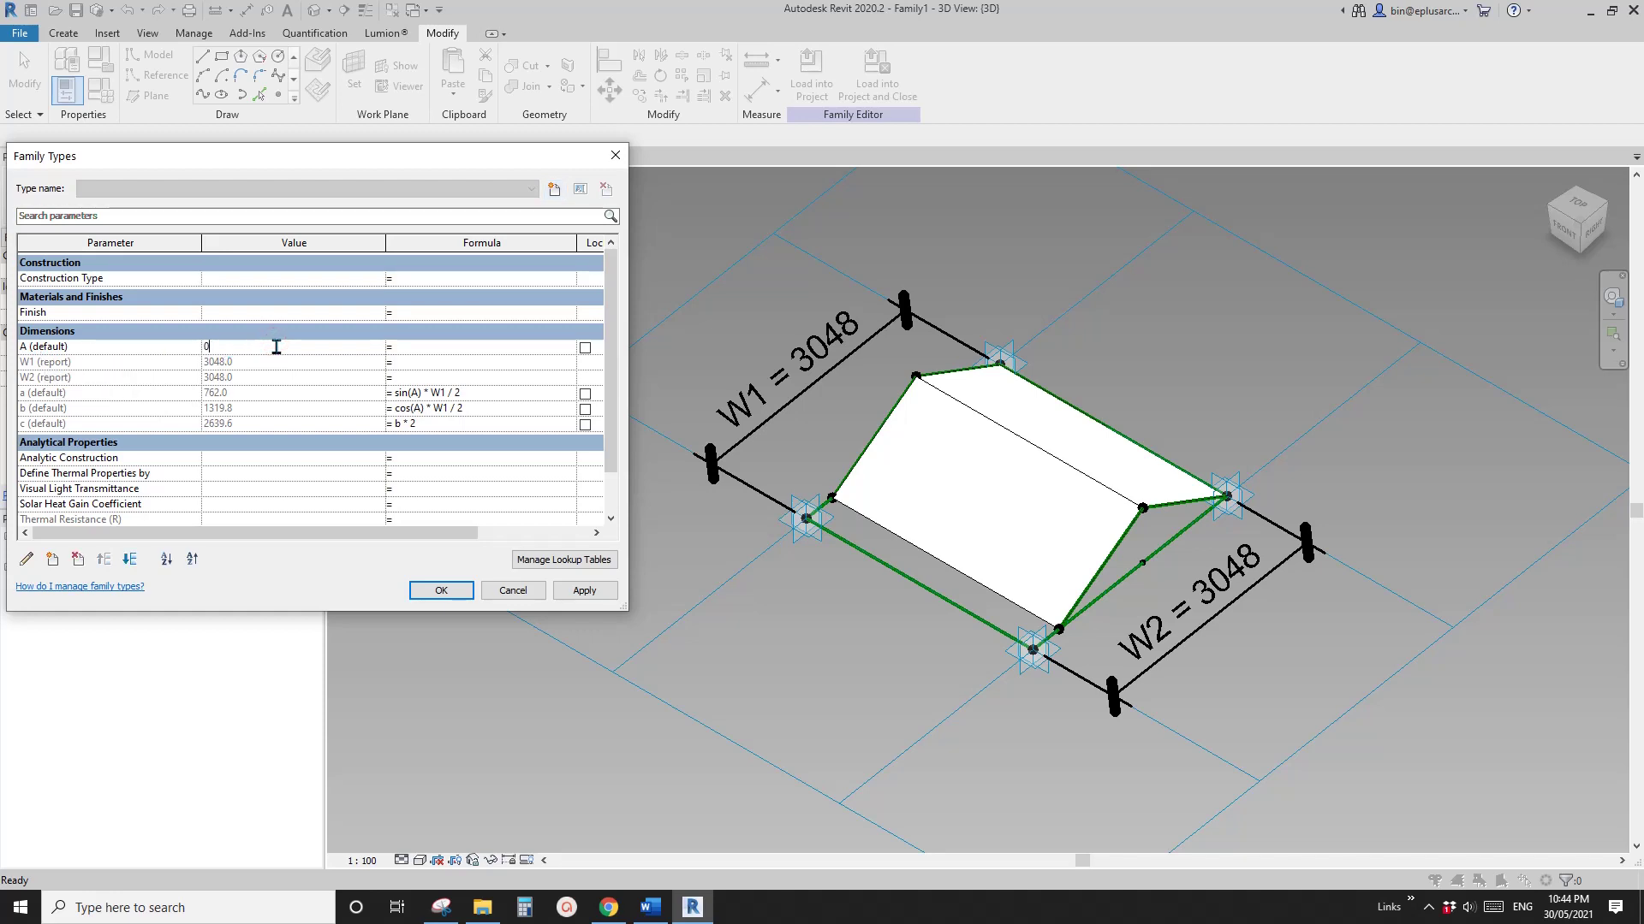
left_click(585, 592)
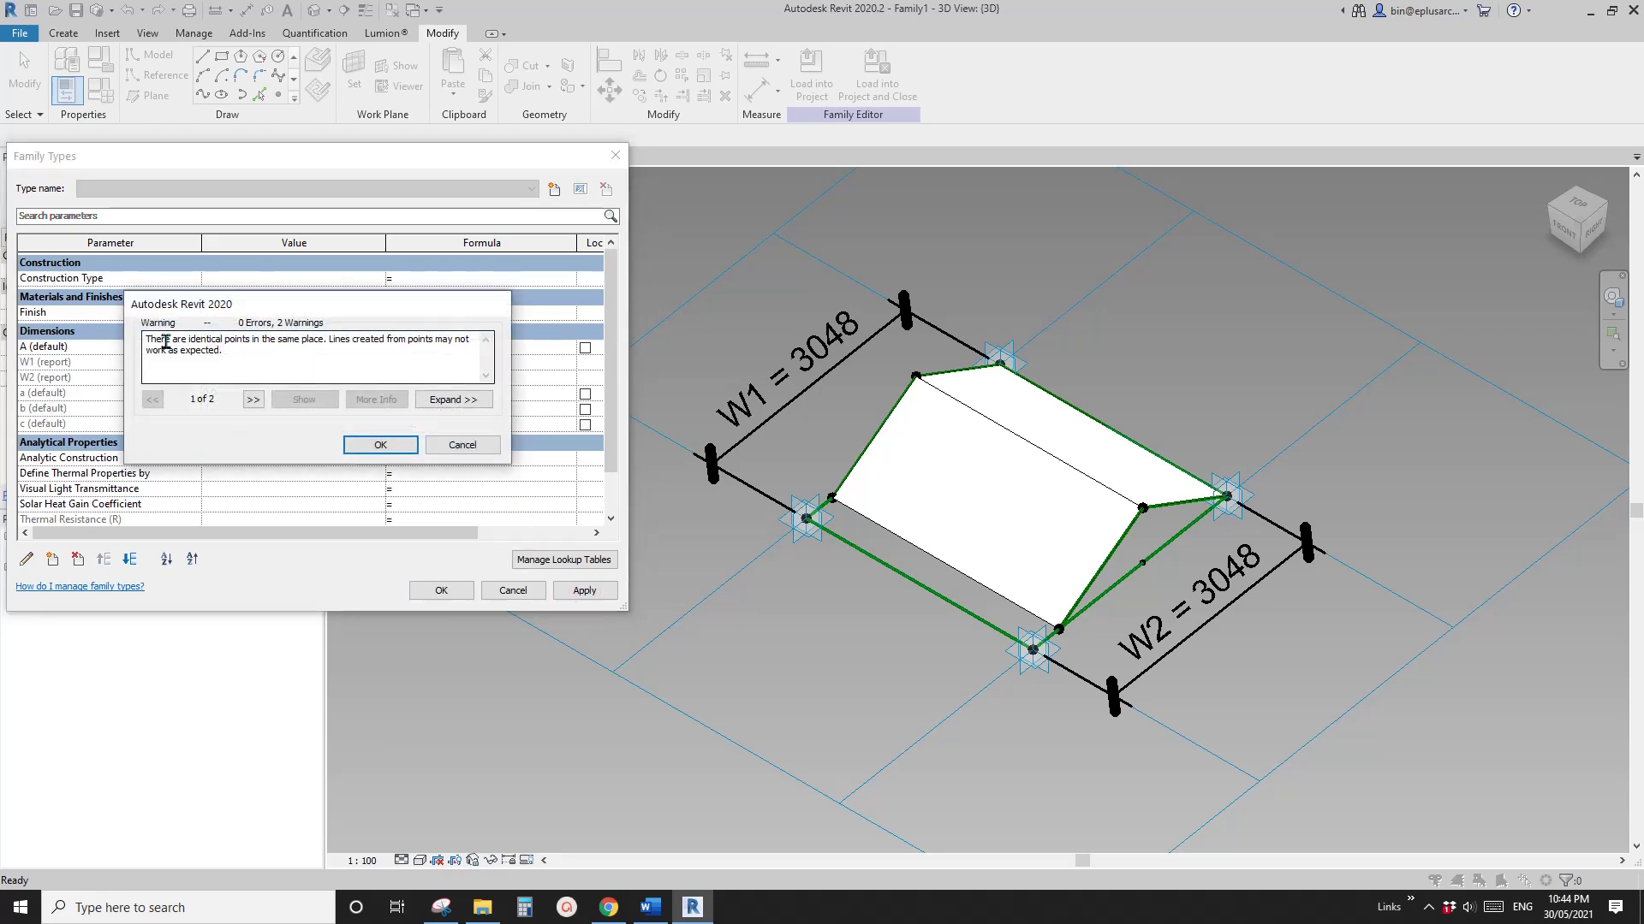
left_click(384, 441)
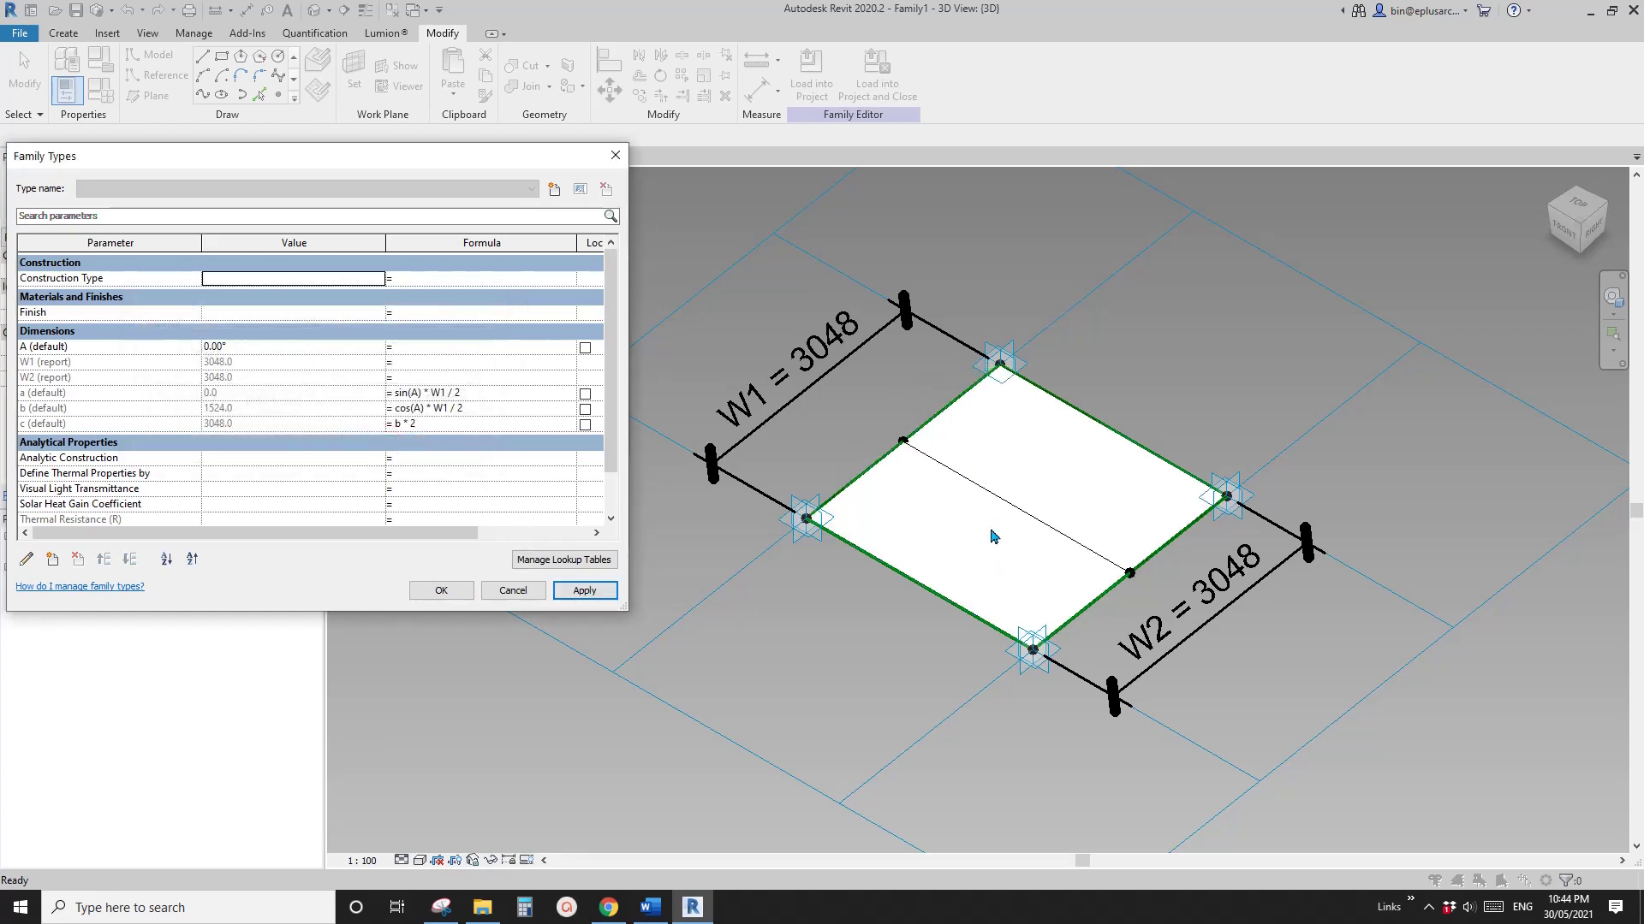
Set fold angle A to 10 degrees and apply it to the family
left_click(266, 348)
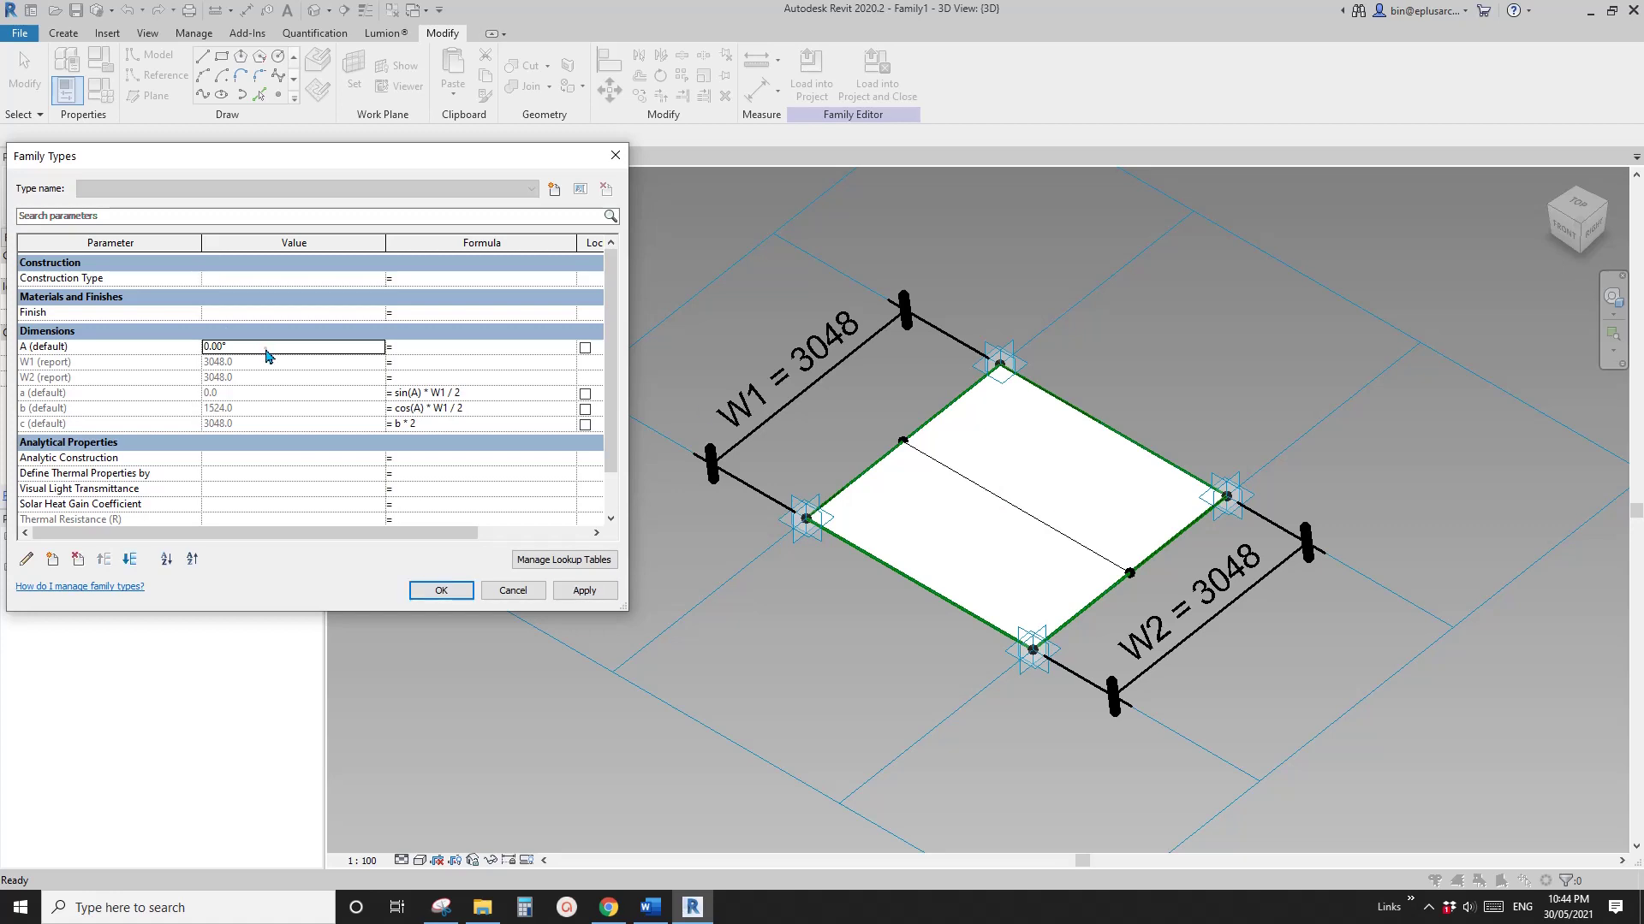
type("10")
left_click(585, 591)
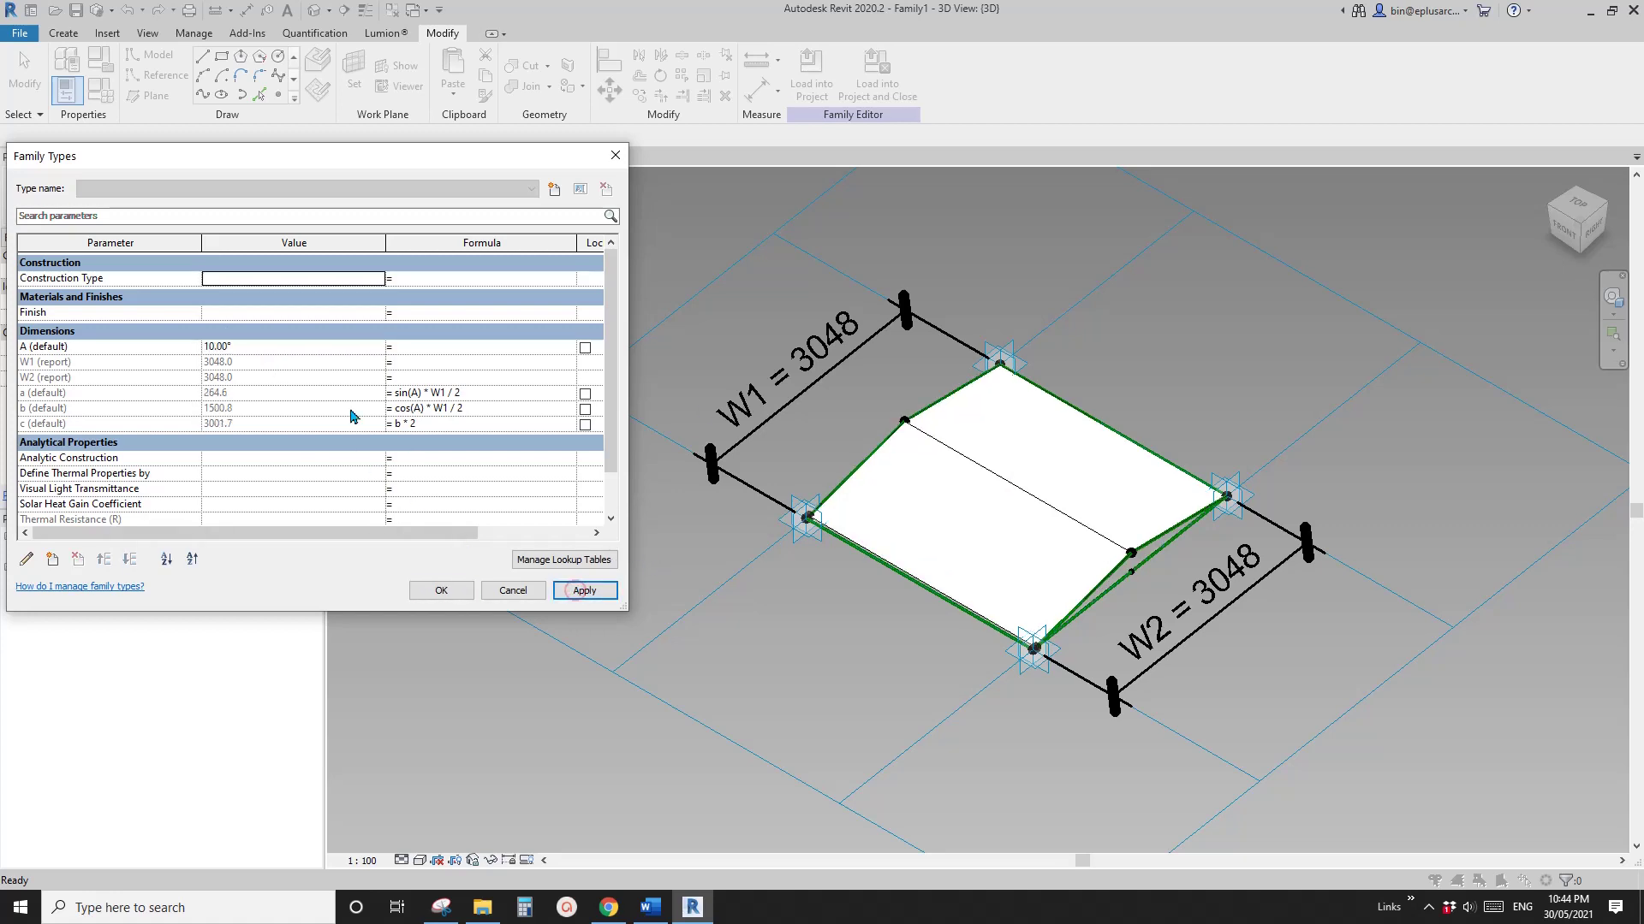
Flex the folded panel by applying fold angle A at 45 degrees and at 80 degrees
left_click(305, 348)
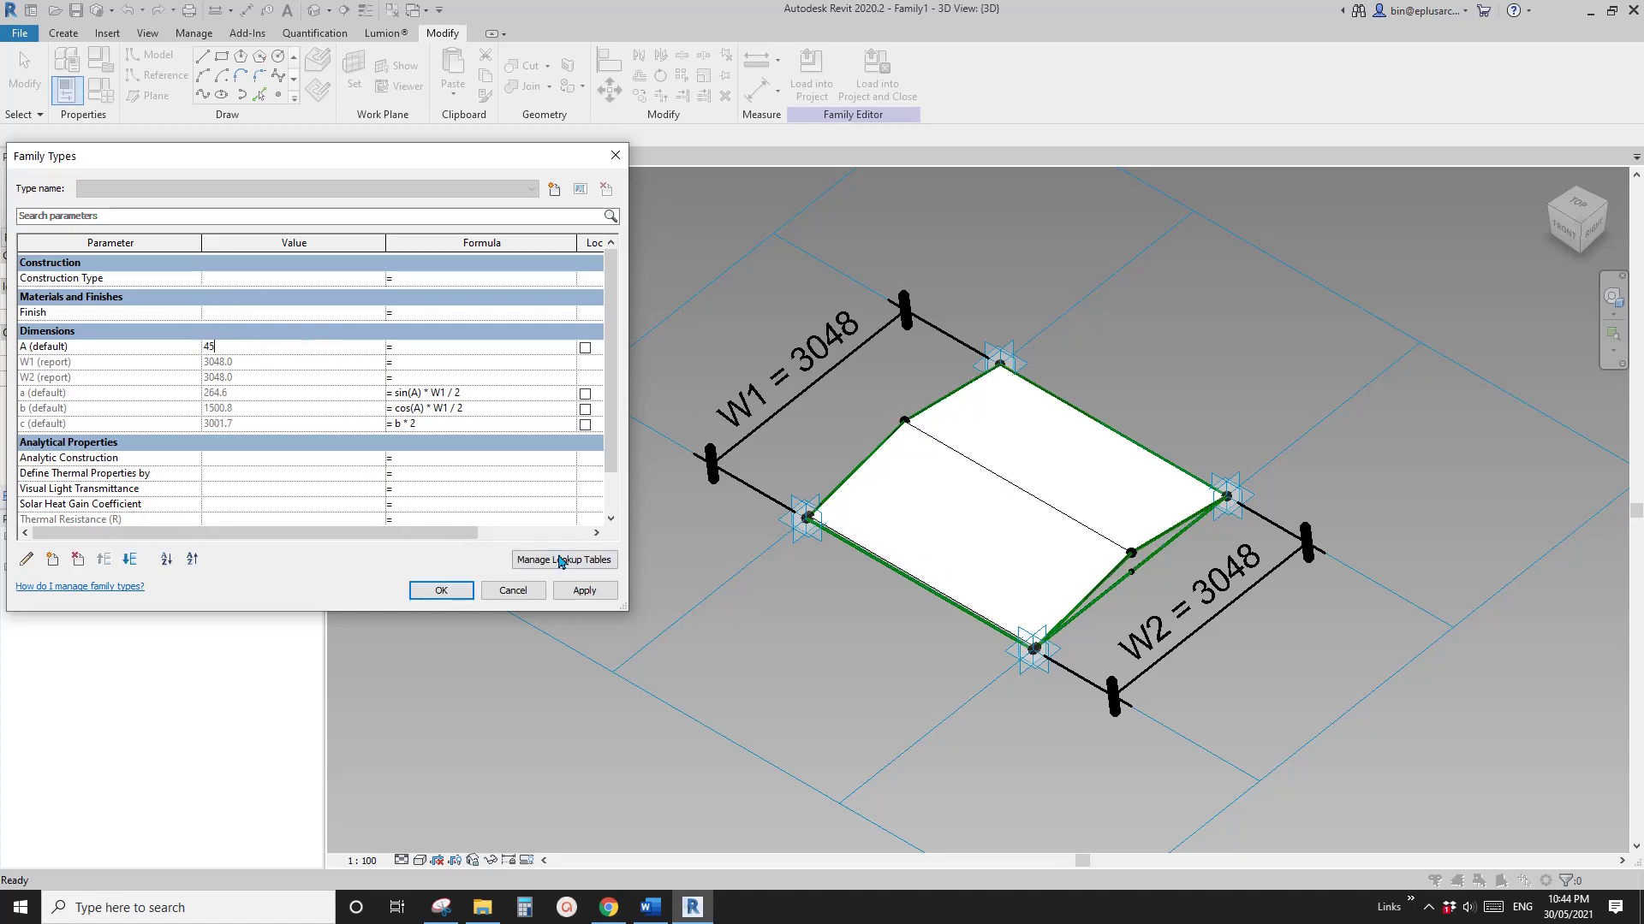
left_click(584, 591)
left_click(294, 351)
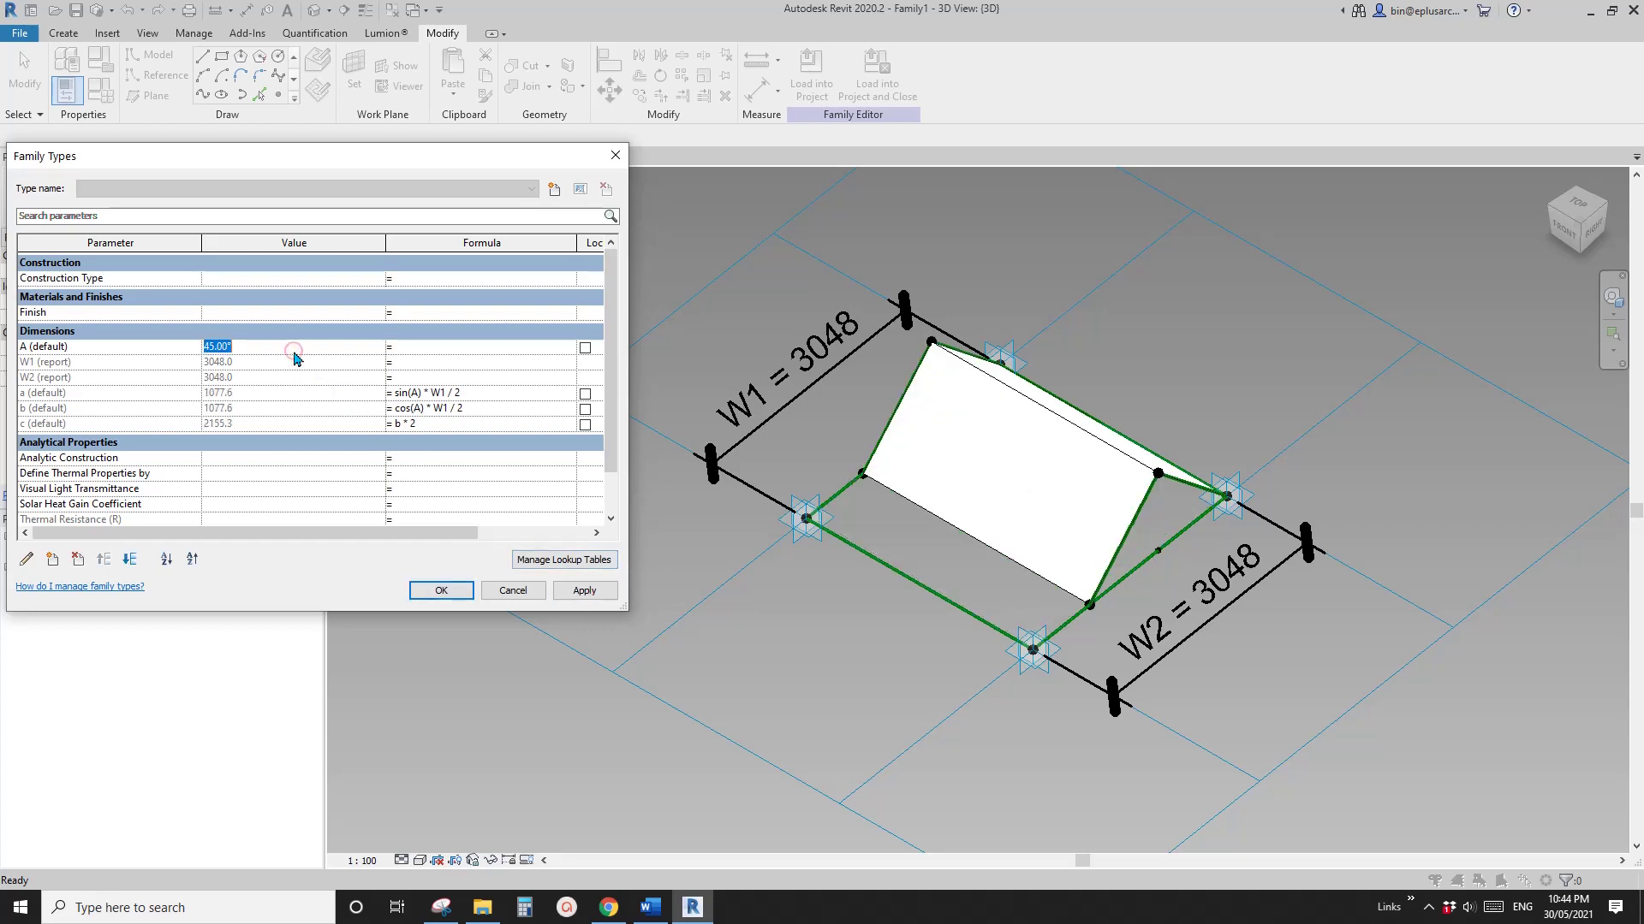
left_click(585, 590)
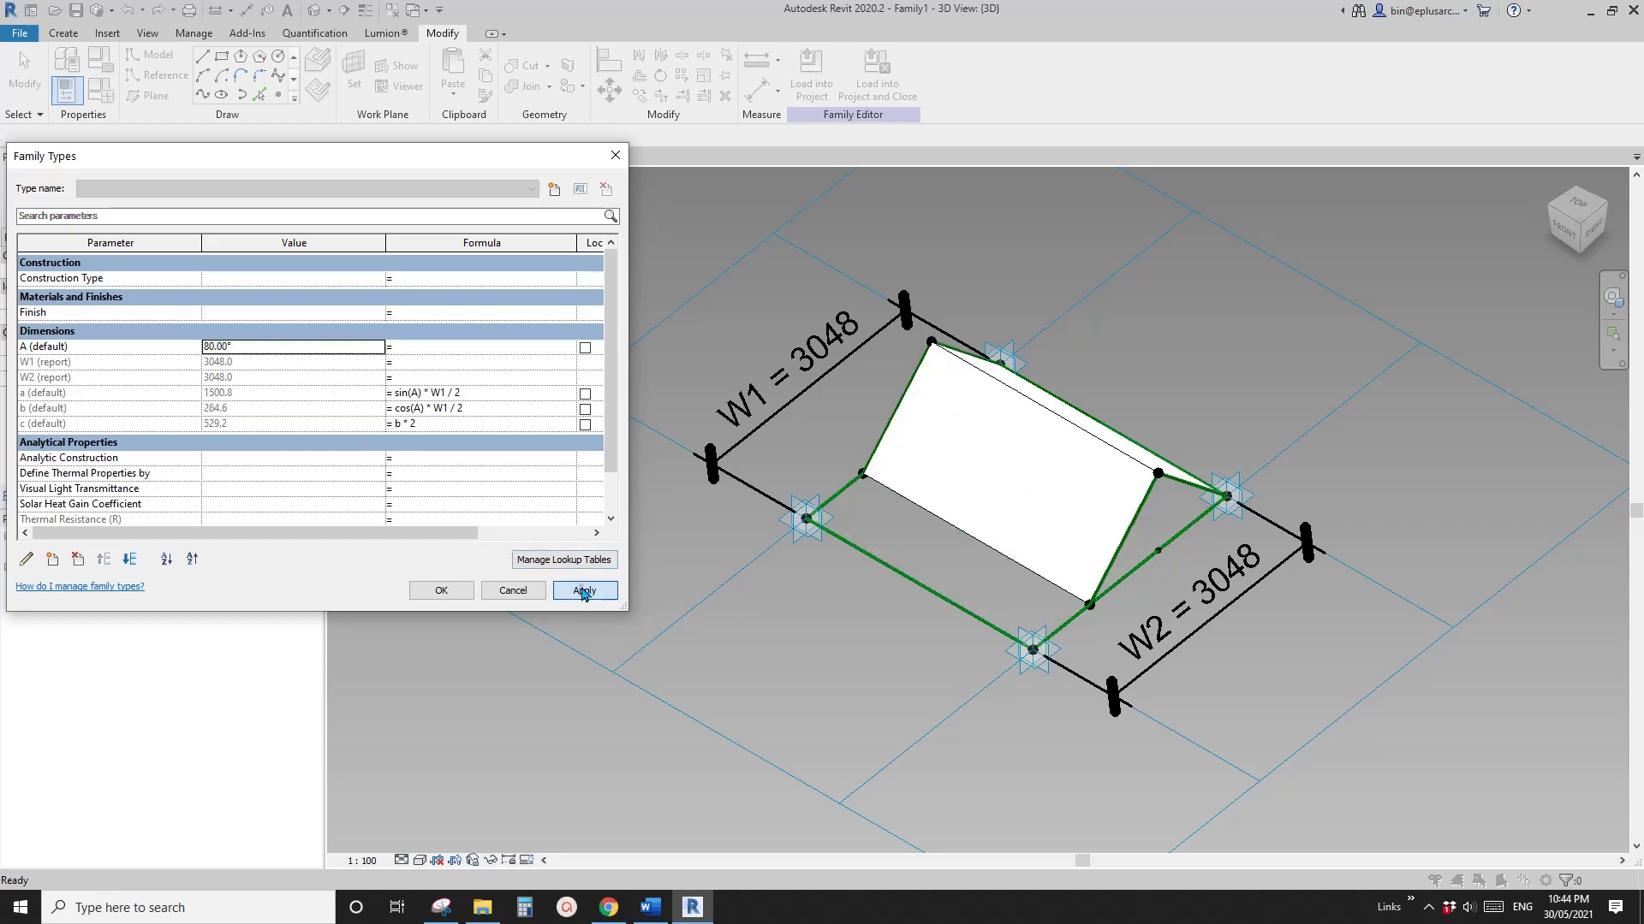
Try fold angle A at 90 degrees, cancel that attempt, and apply 89 degrees instead
left_click(283, 353)
type("90")
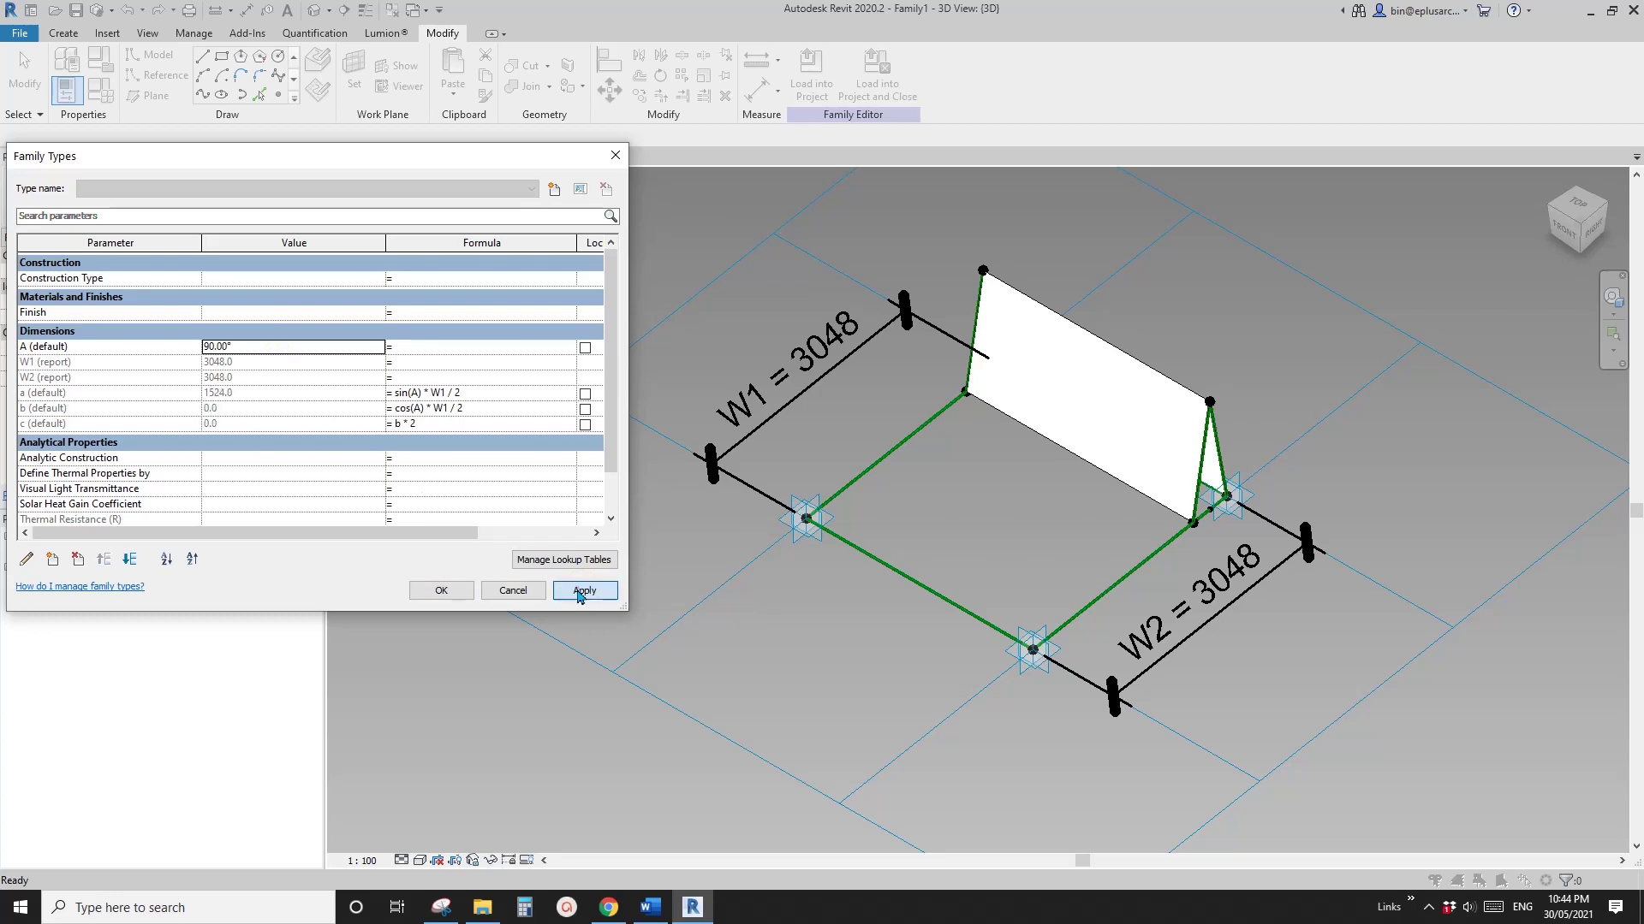
left_click(585, 591)
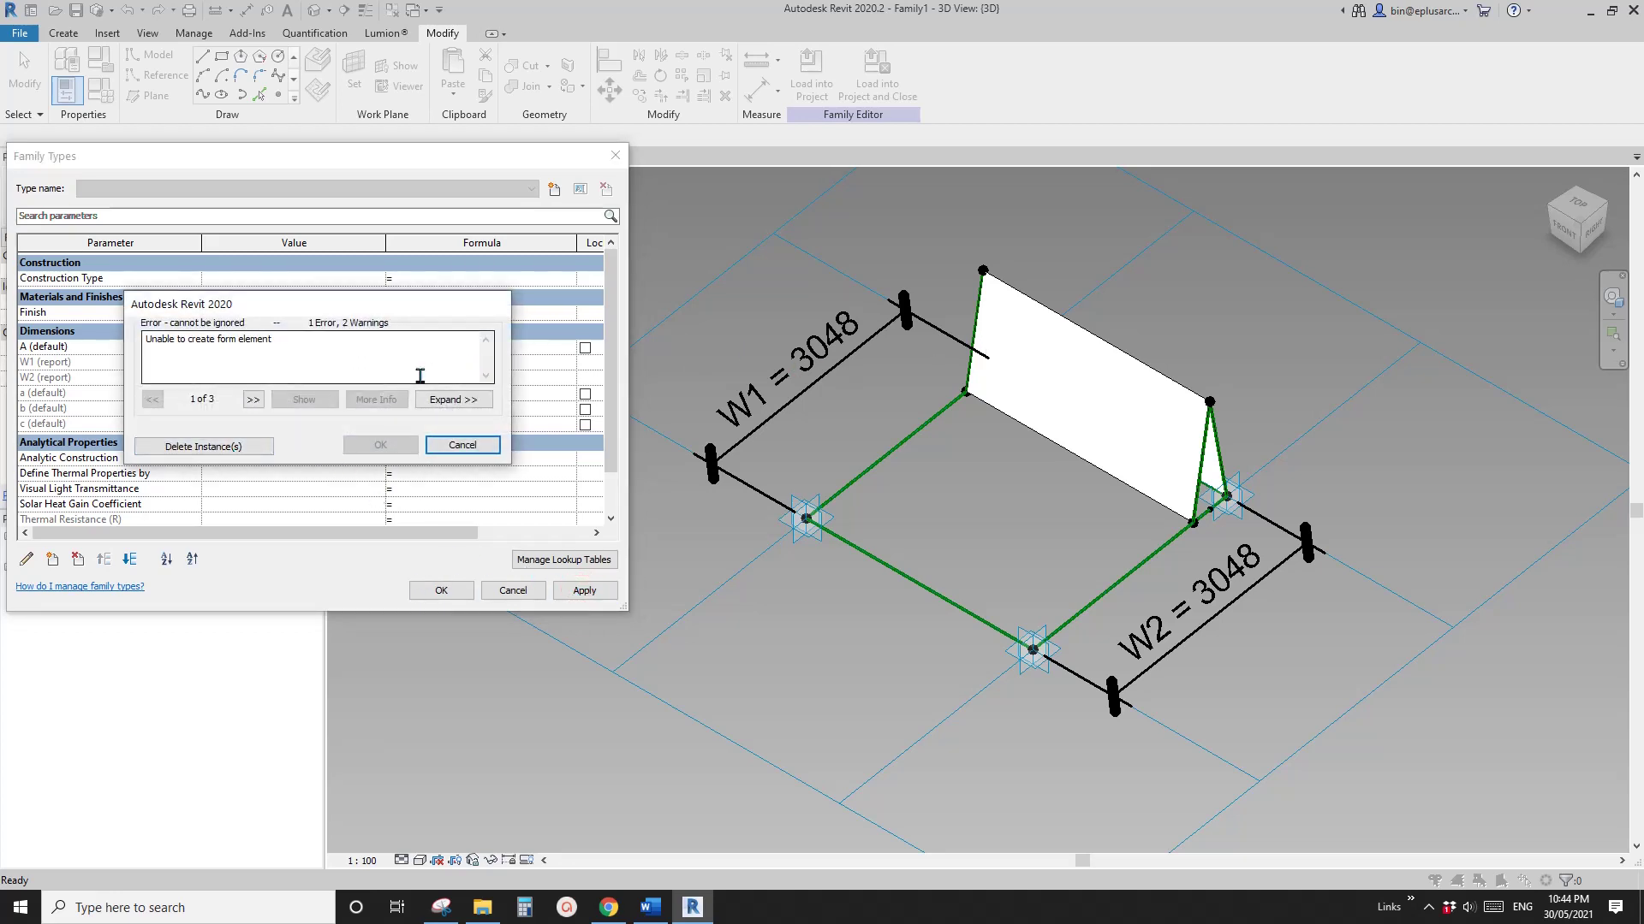
left_click(463, 445)
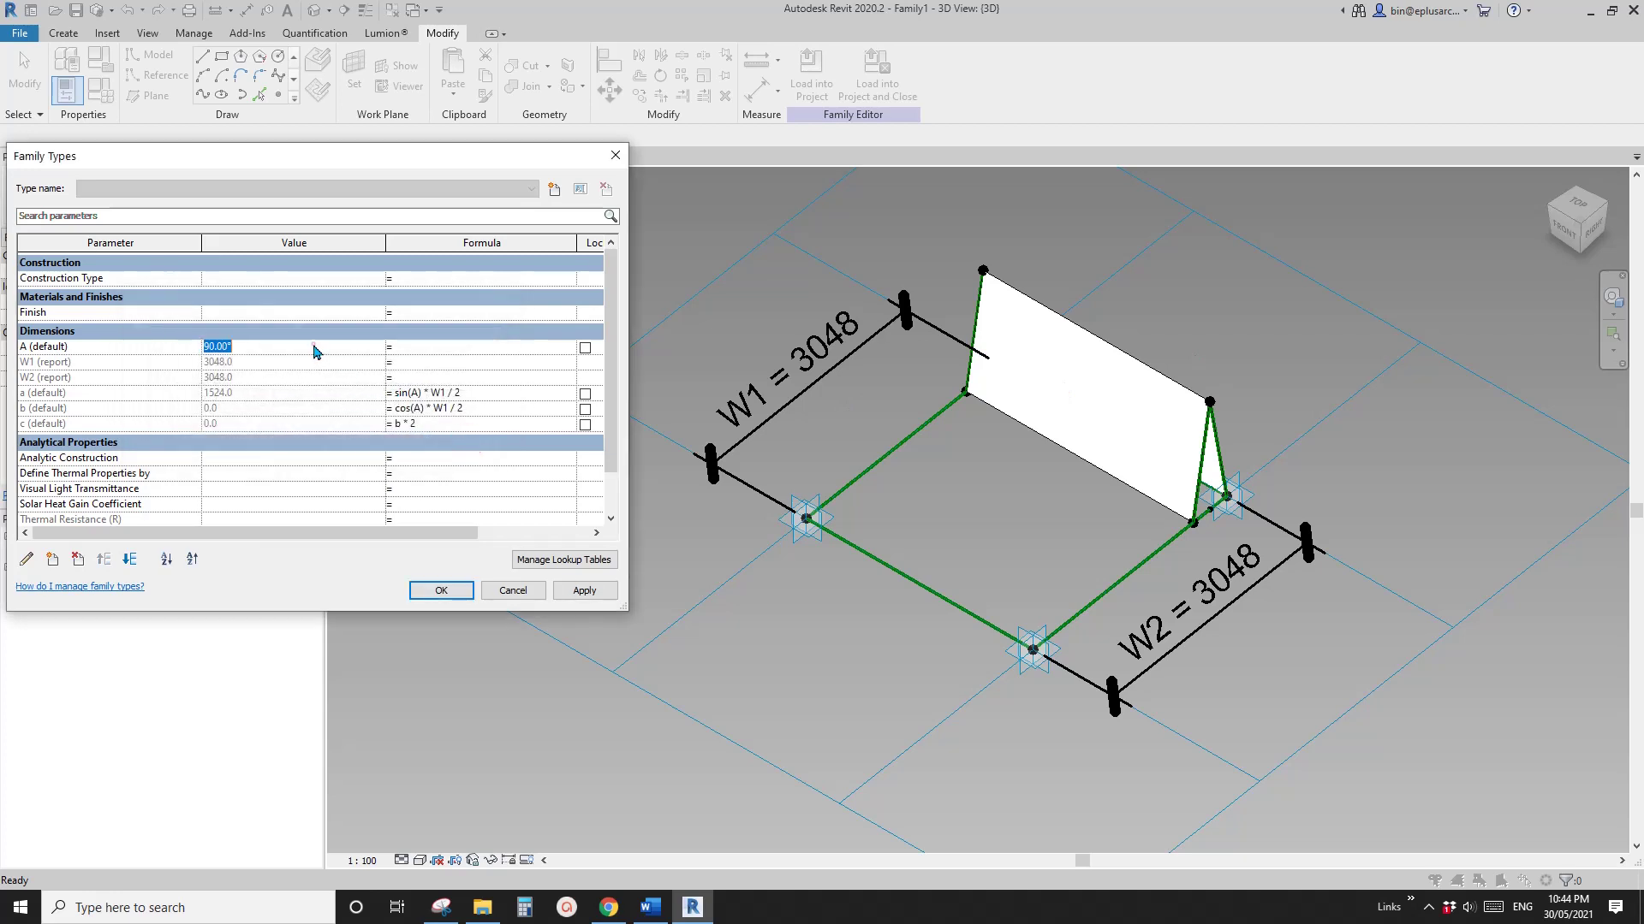
type("89")
left_click(585, 590)
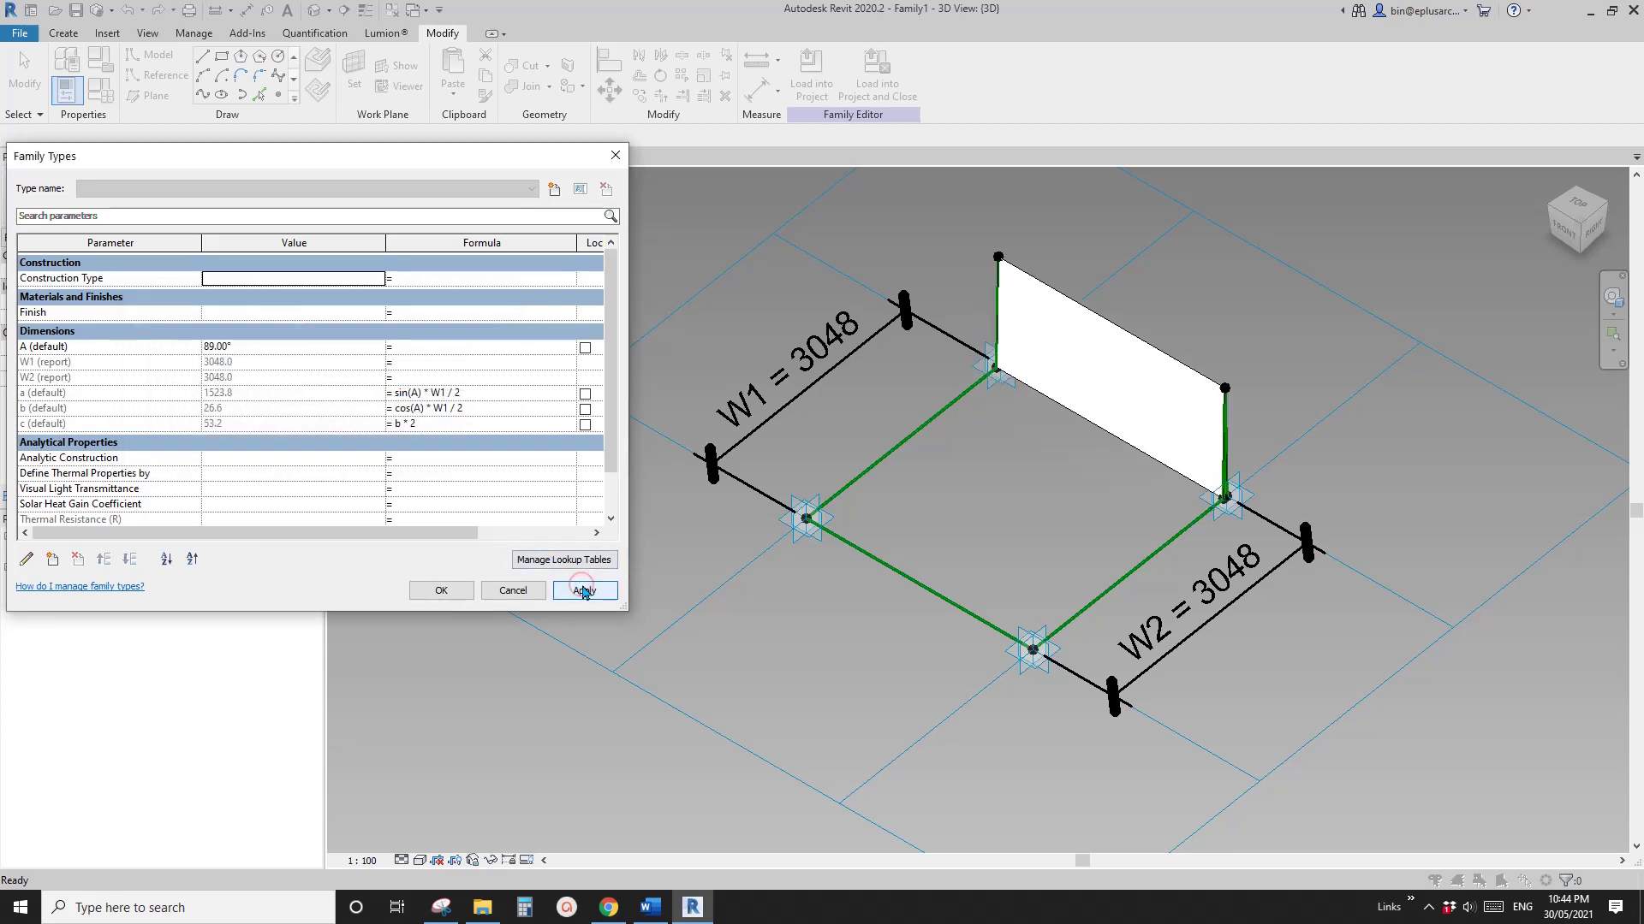
Try to apply fold angle A at 91 degrees to the panel family
left_click(295, 351)
type("9")
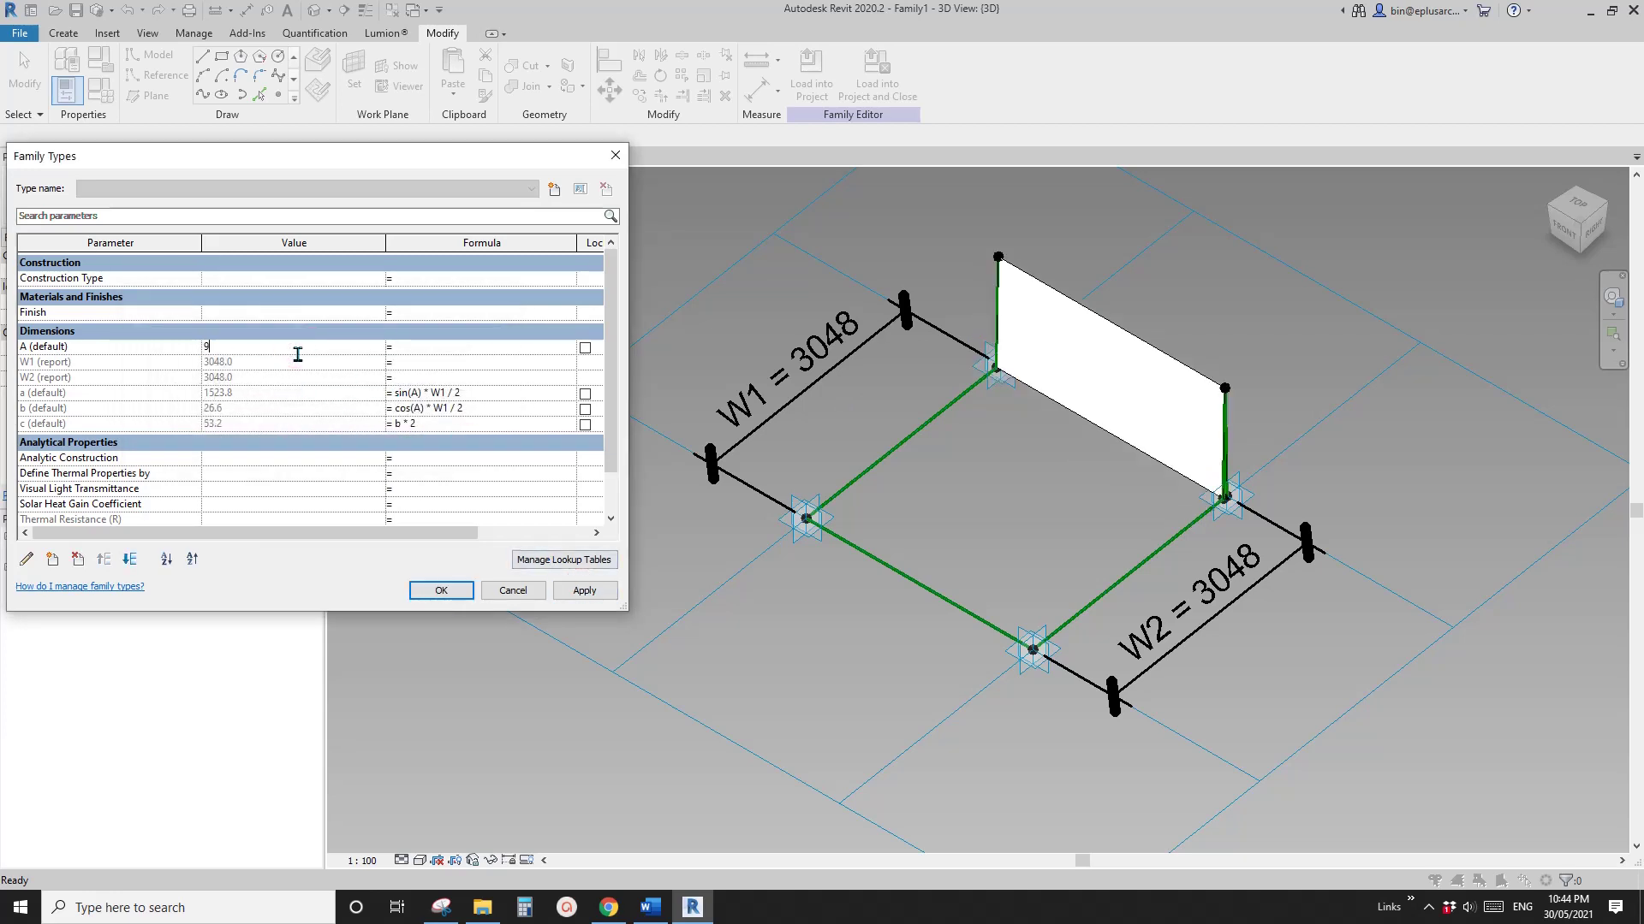
type("1")
left_click(584, 590)
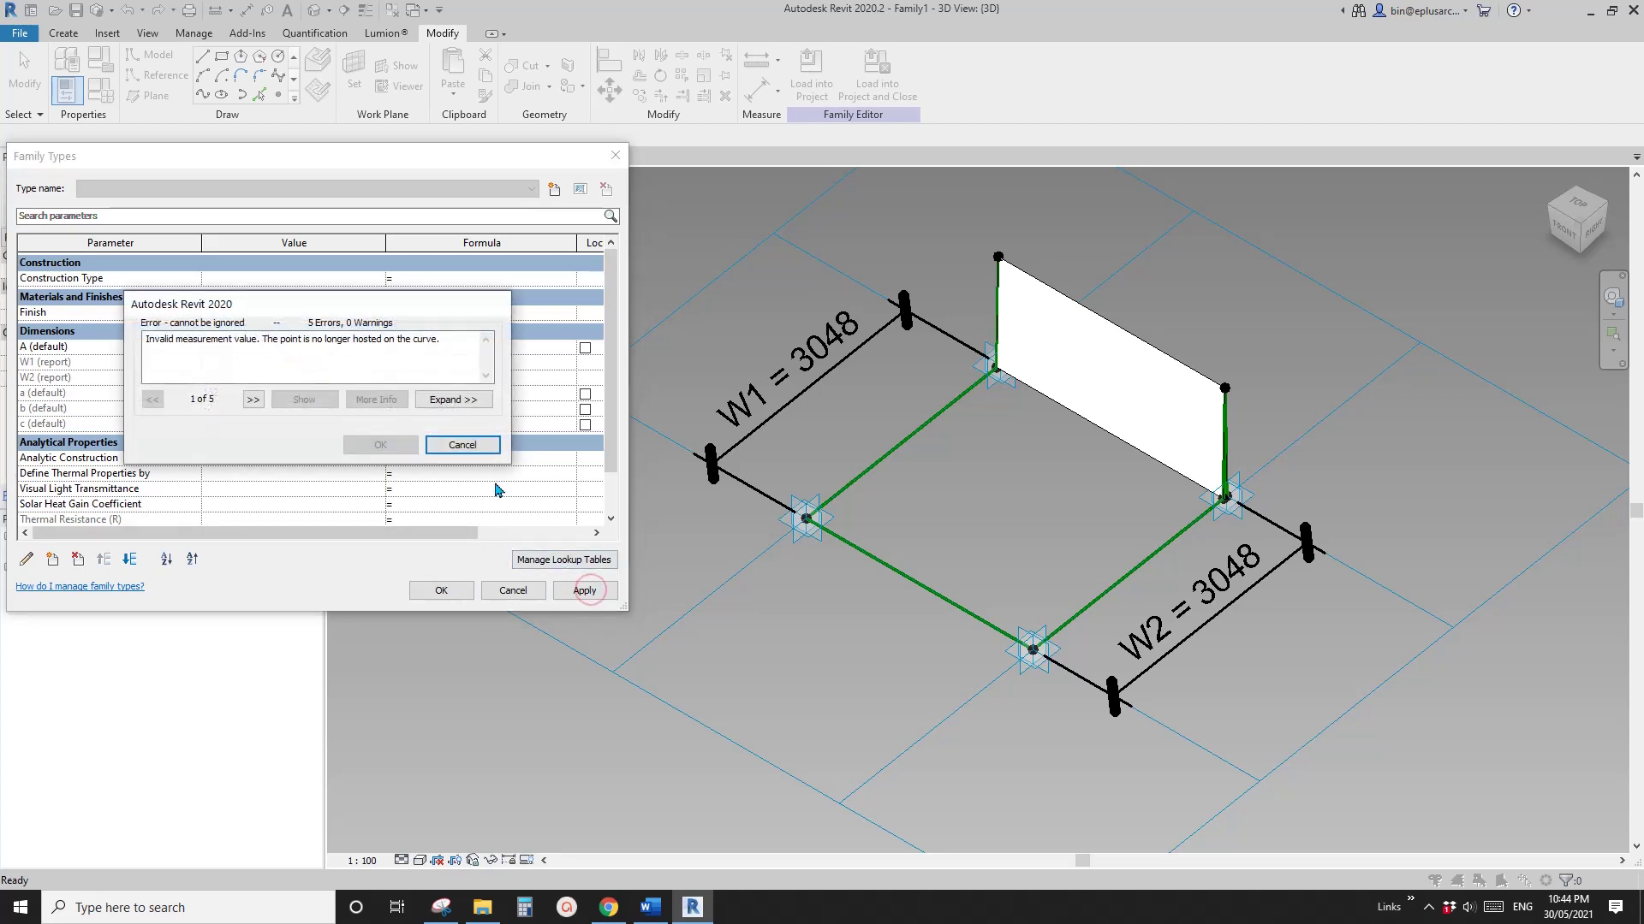
left_click(499, 453)
Set fold angle A to 60 degrees, apply it, and finish editing the family types
left_click(338, 351)
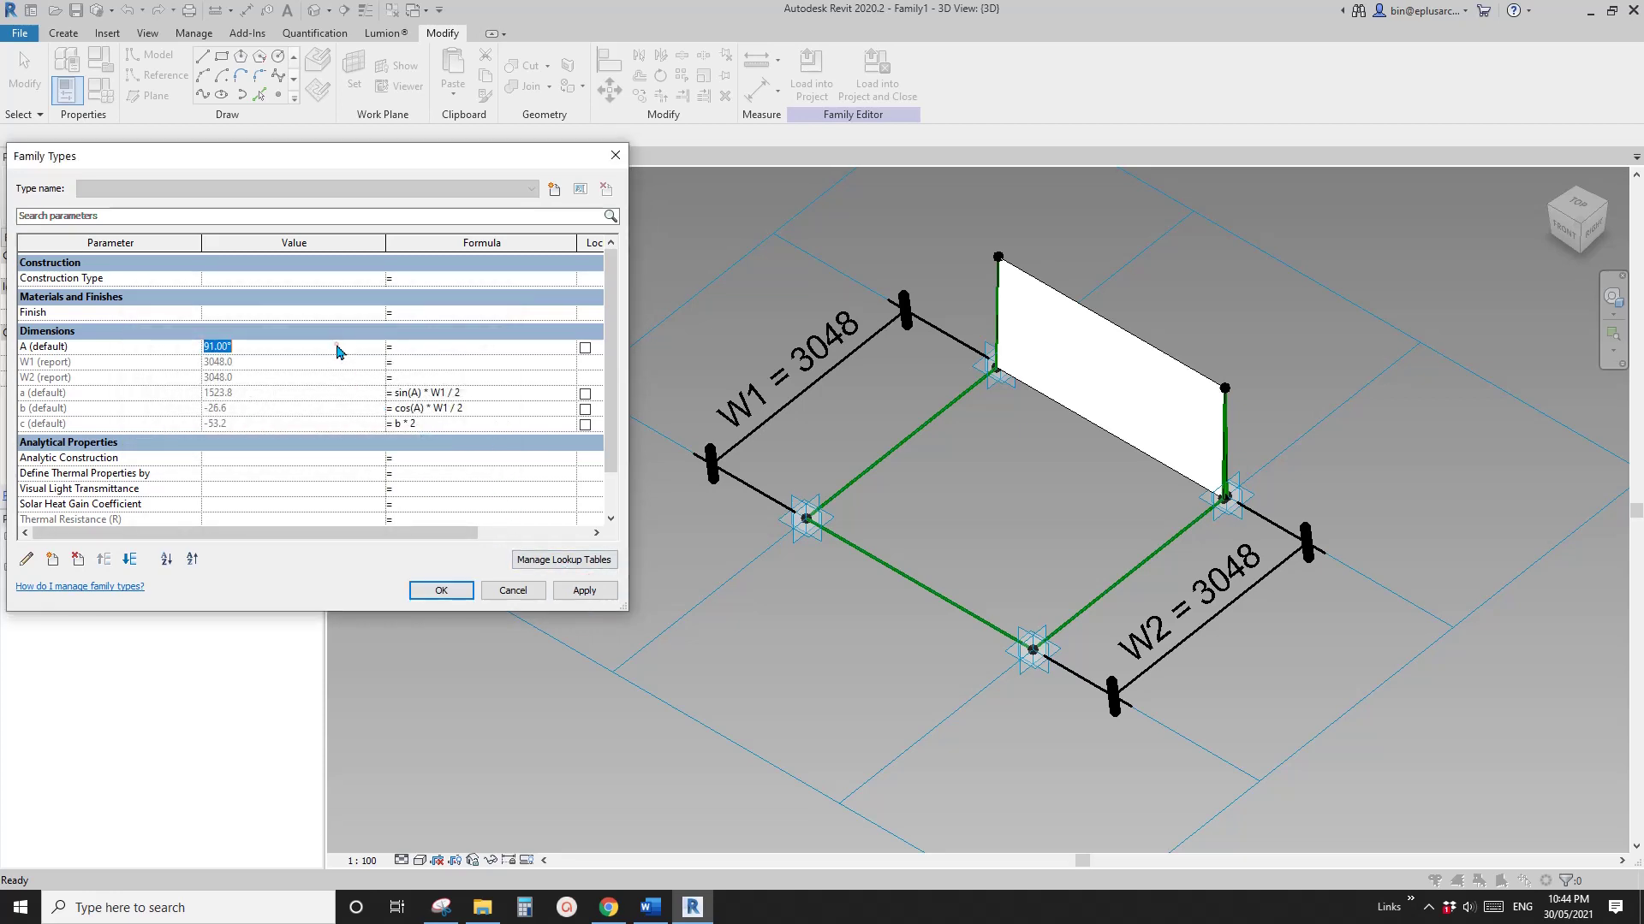
left_click(587, 591)
left_click(459, 592)
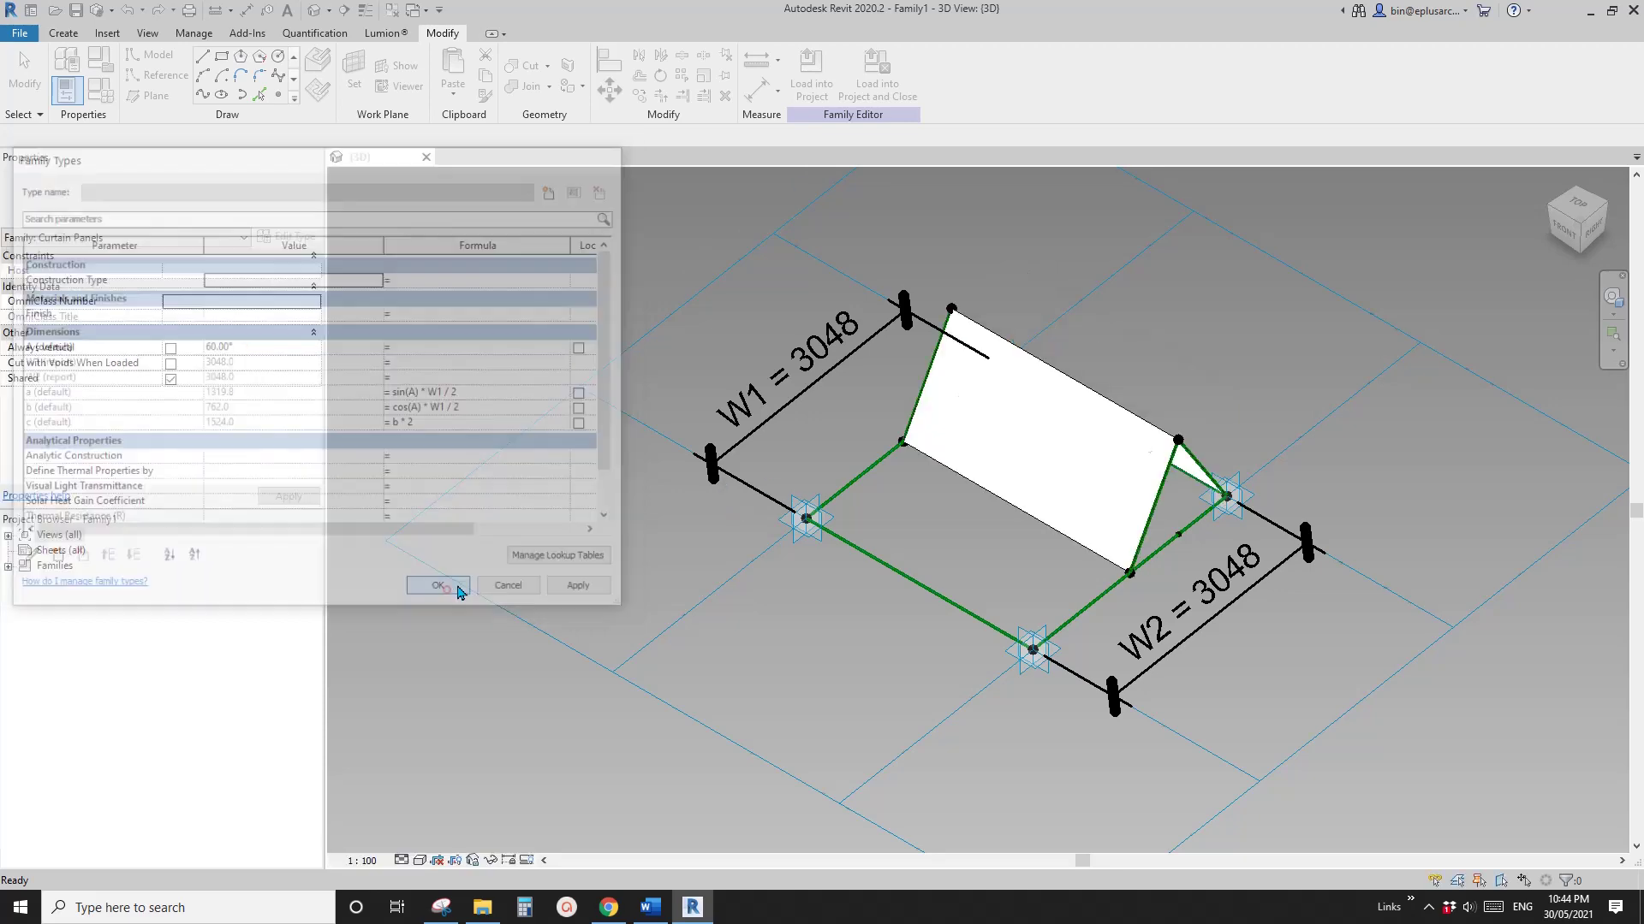
scroll(448, 590, "down", 1)
middle_click_drag(855, 543, 890, 494, "shift")
scroll(809, 503, "up", 2)
scroll(881, 485, "down", 1)
Create a new conceptual mass family from the Metric Mass.rft template
left_click(24, 34)
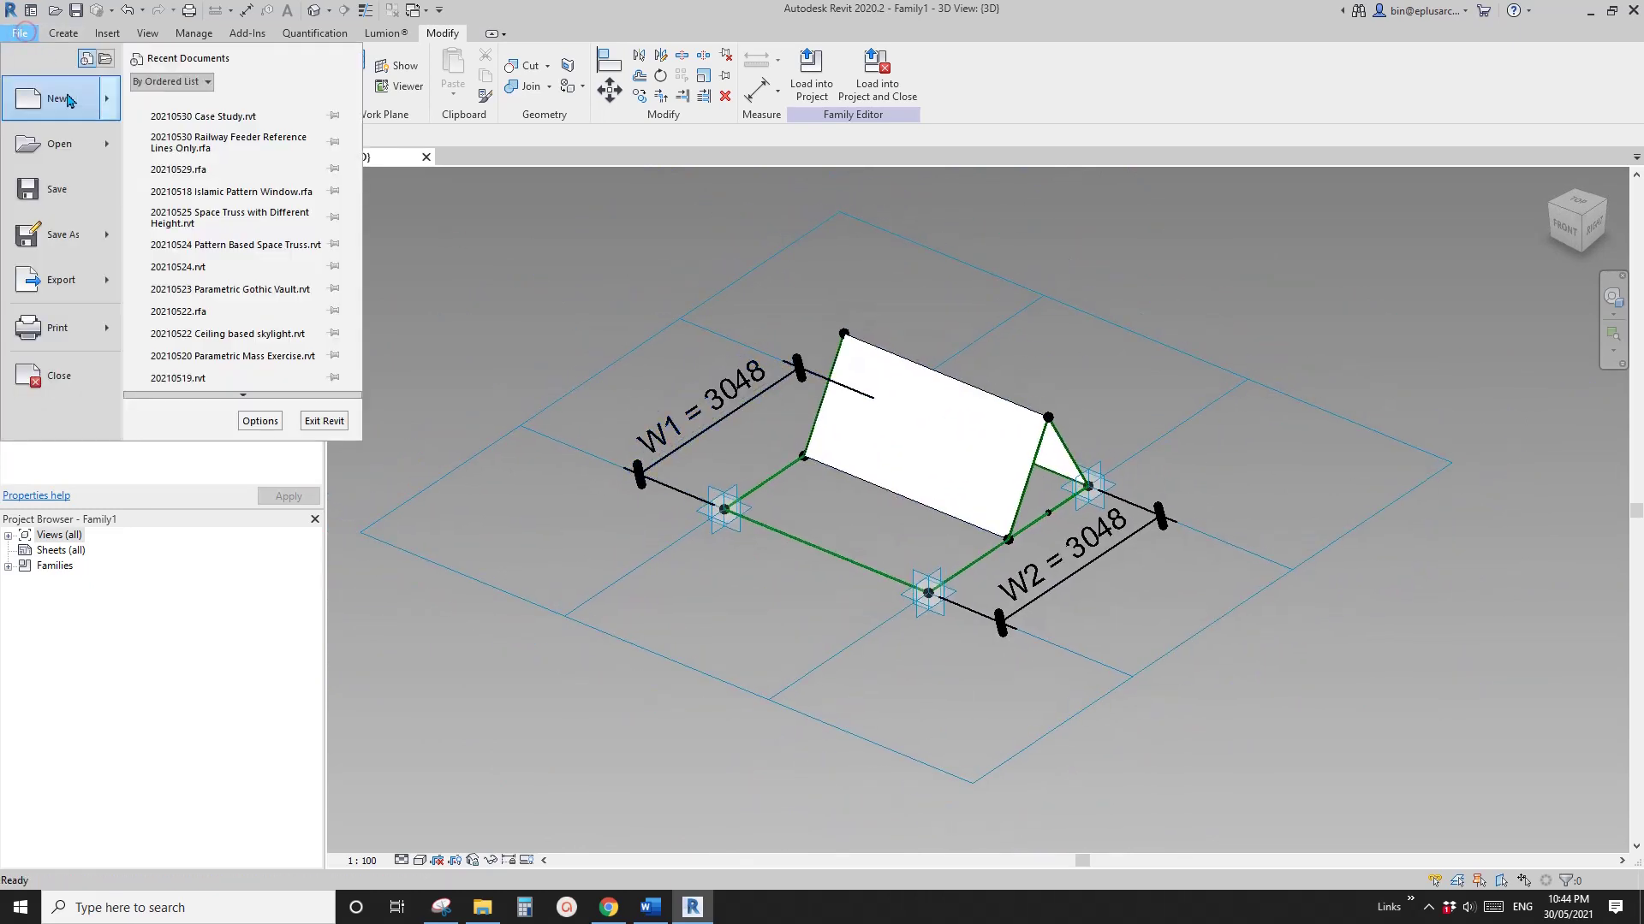
mouse_move(109, 113)
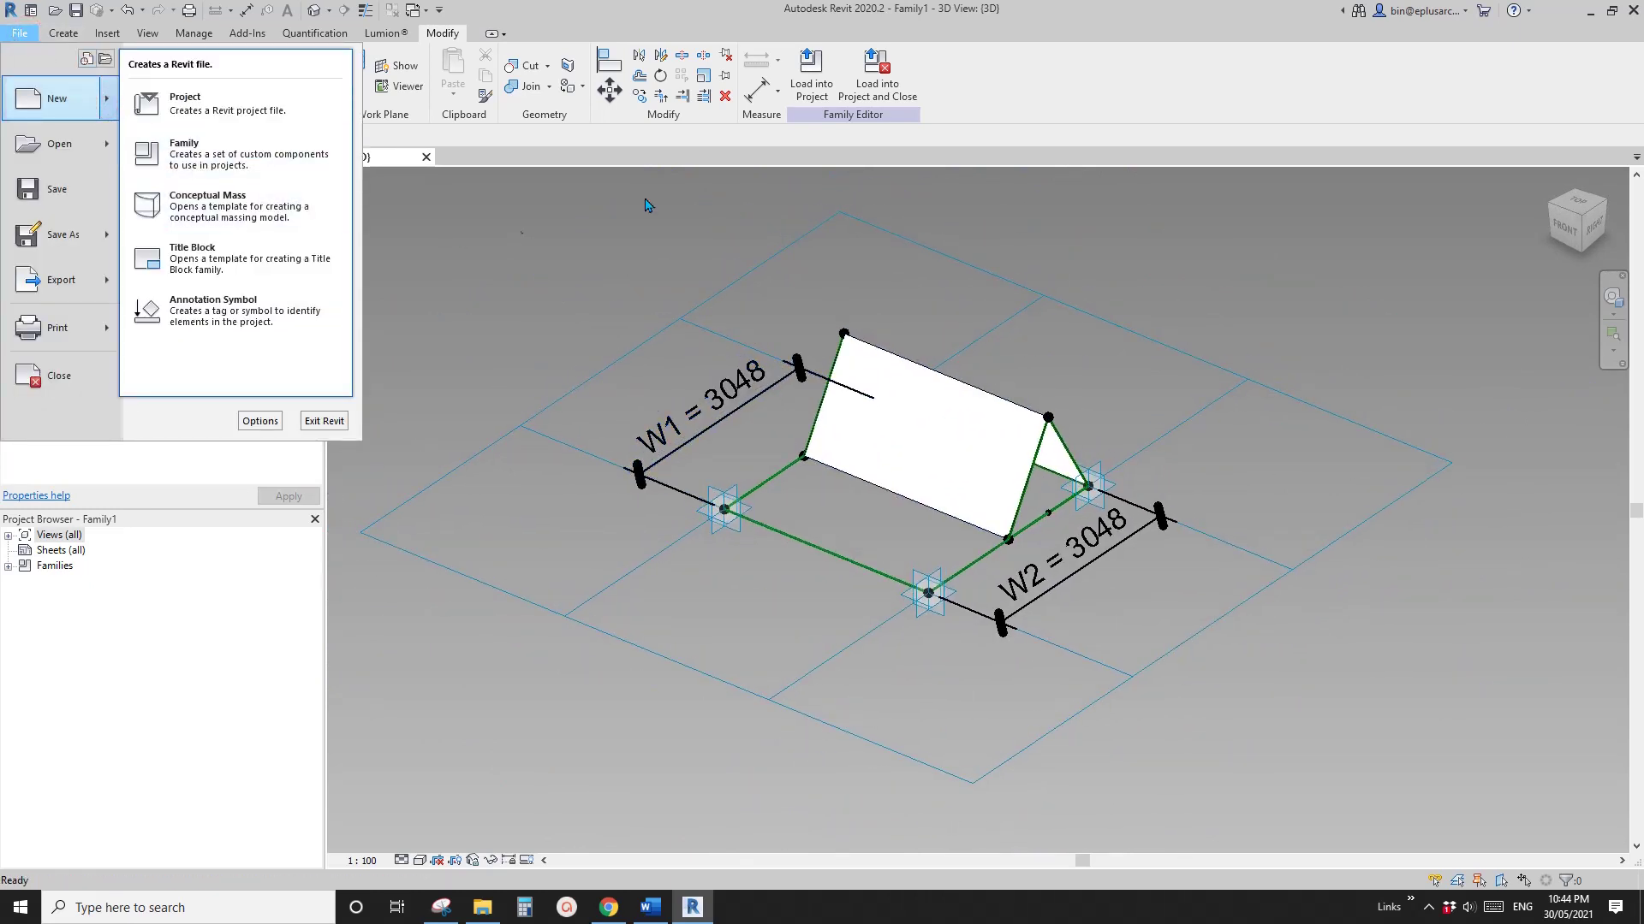
left_click(240, 215)
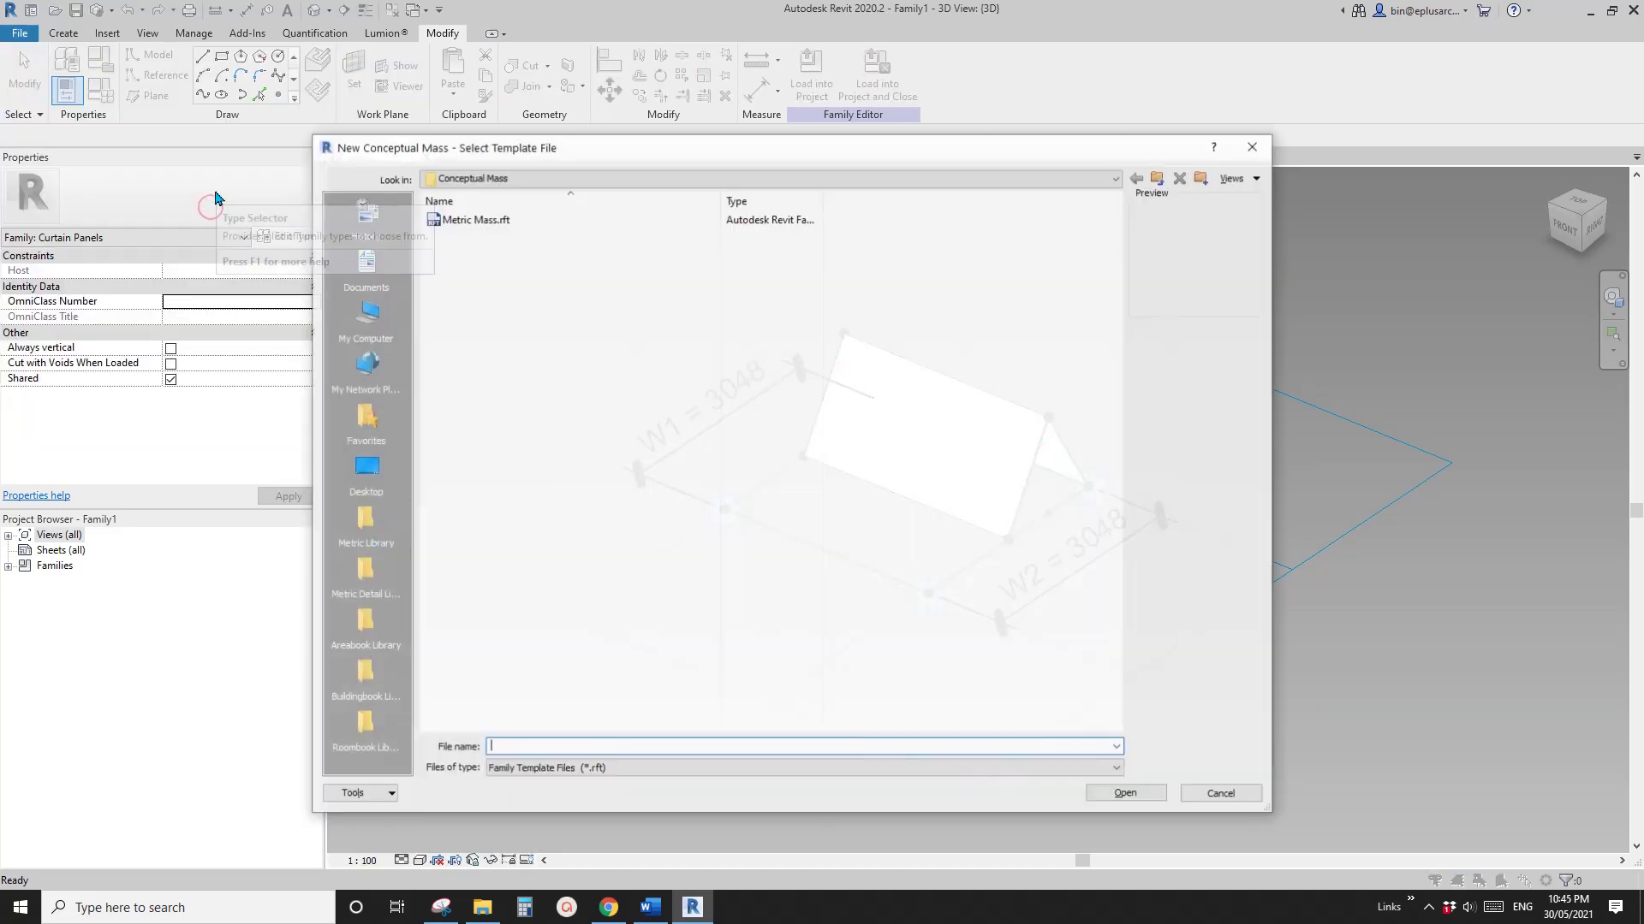
double_click(476, 220)
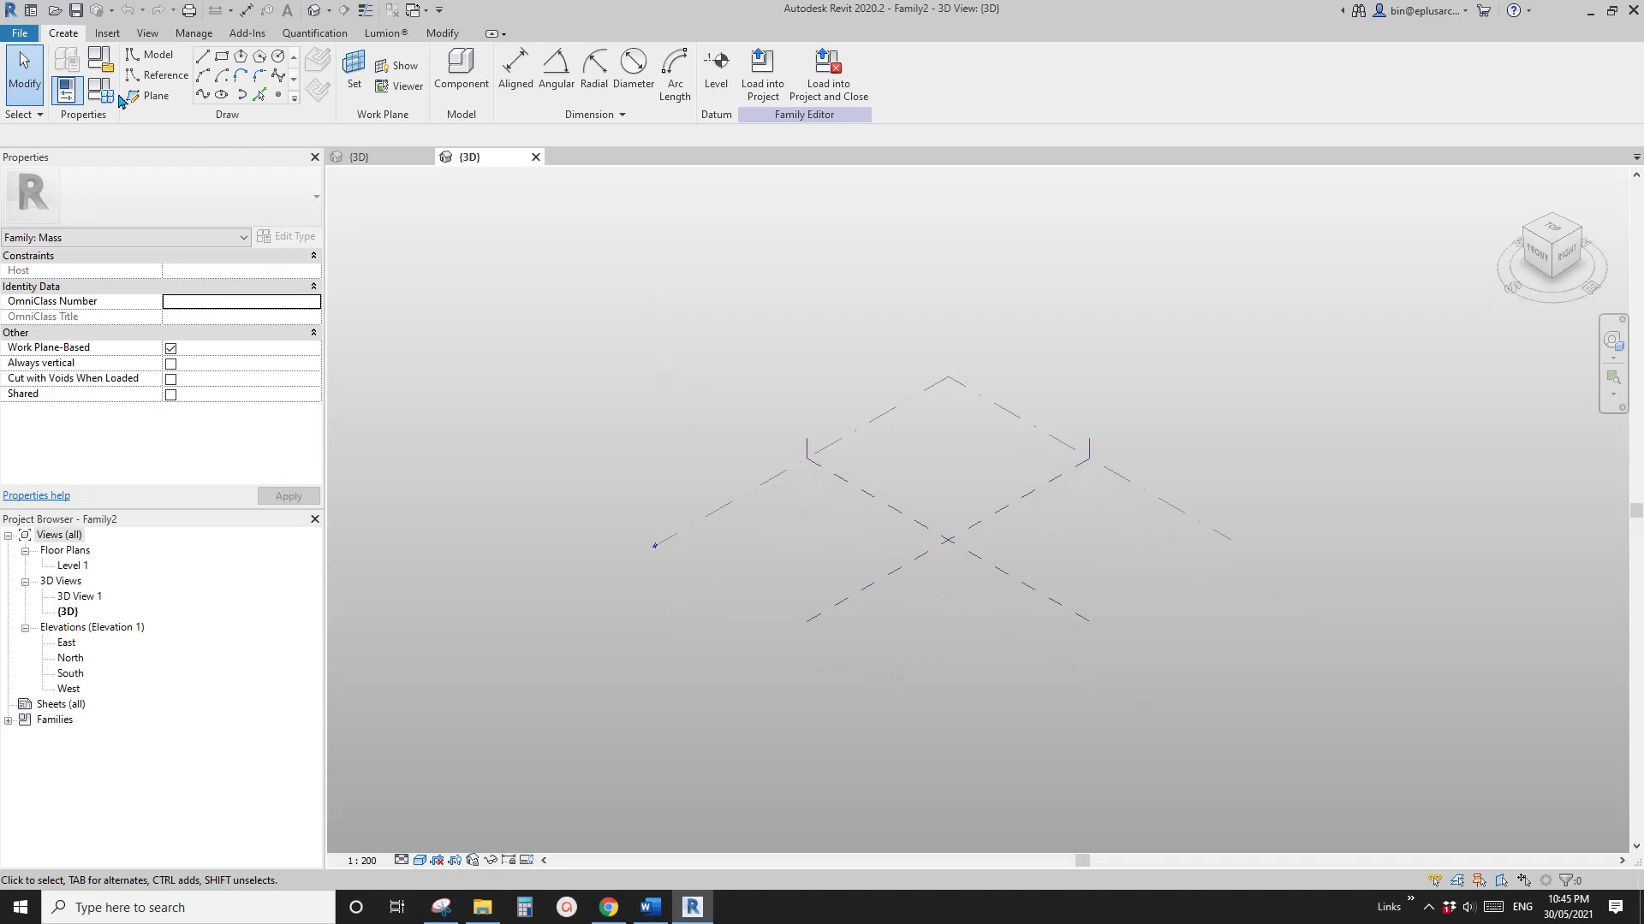
Draw an arc reference line about 86421 mm long on Level 1, spanning the middle of the work plane
left_click(158, 75)
left_click(220, 79)
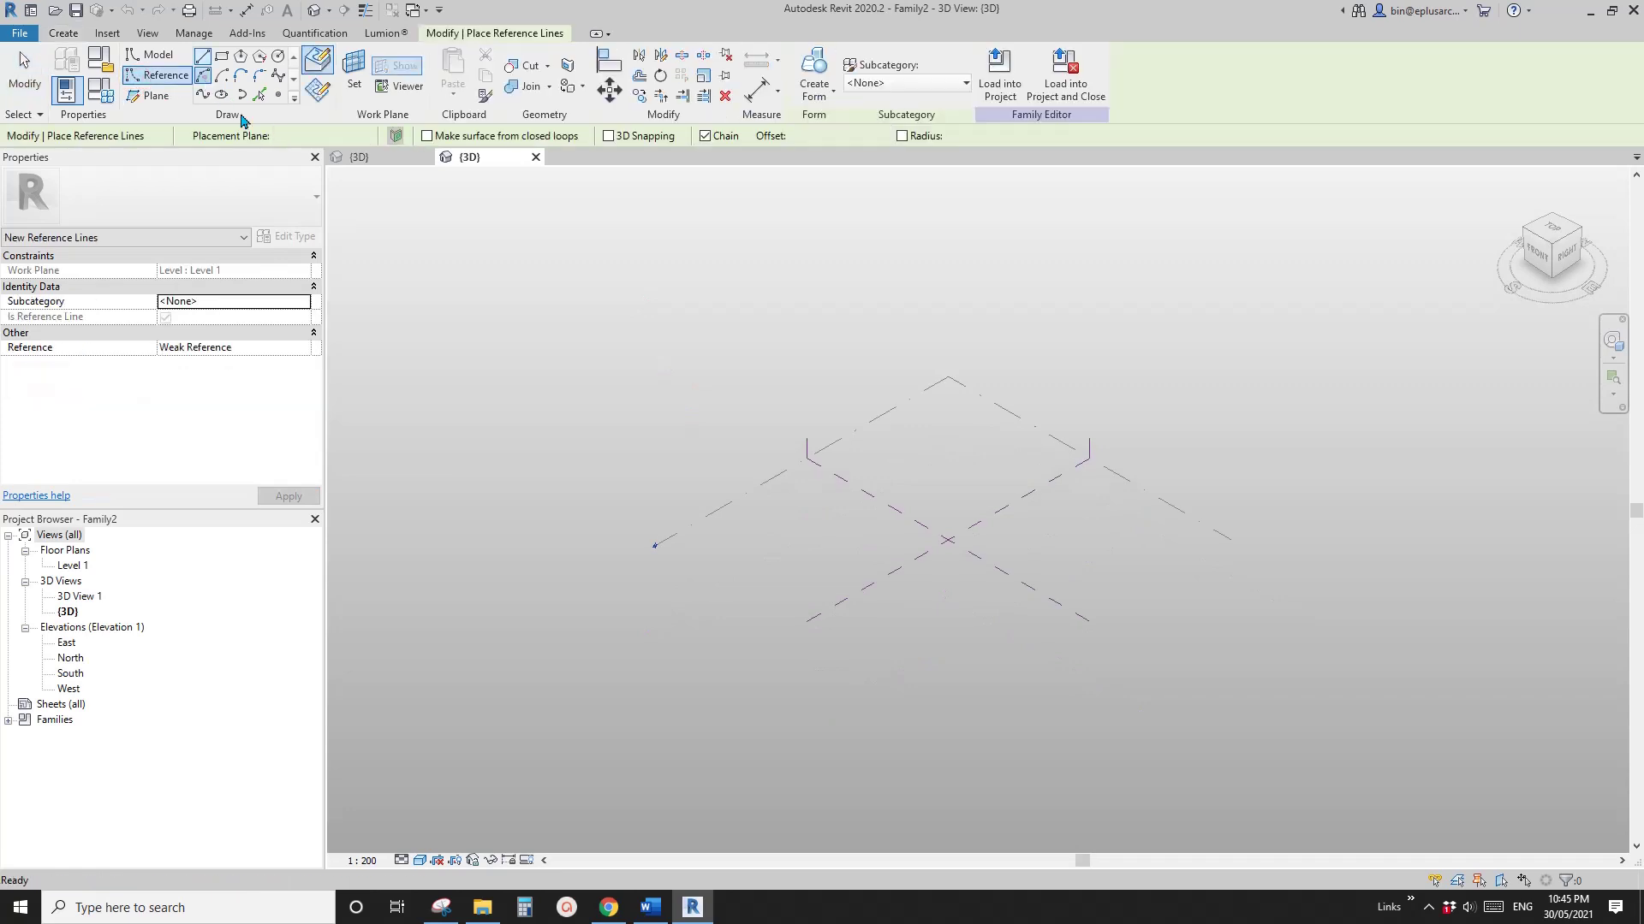
left_click(781, 526)
left_click(1109, 547)
left_click(989, 512)
key("Escape")
key("Escape")
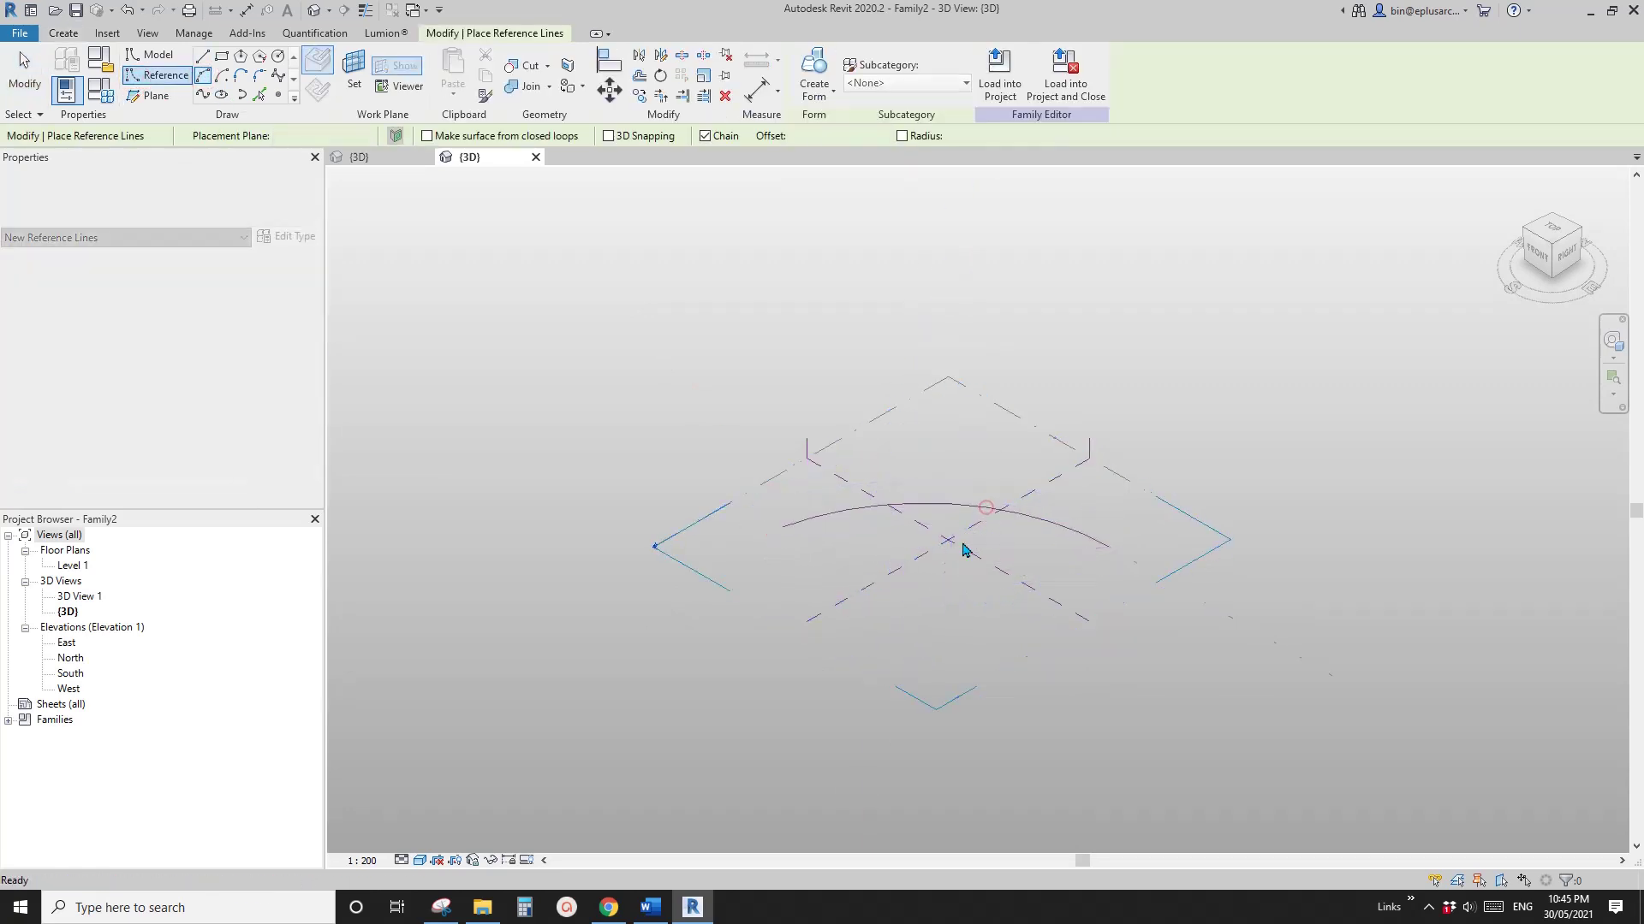
Create a curved vertical surface form from the arc reference line
left_click(947, 504)
middle_click_drag(1025, 471, 893, 504)
left_click(814, 73)
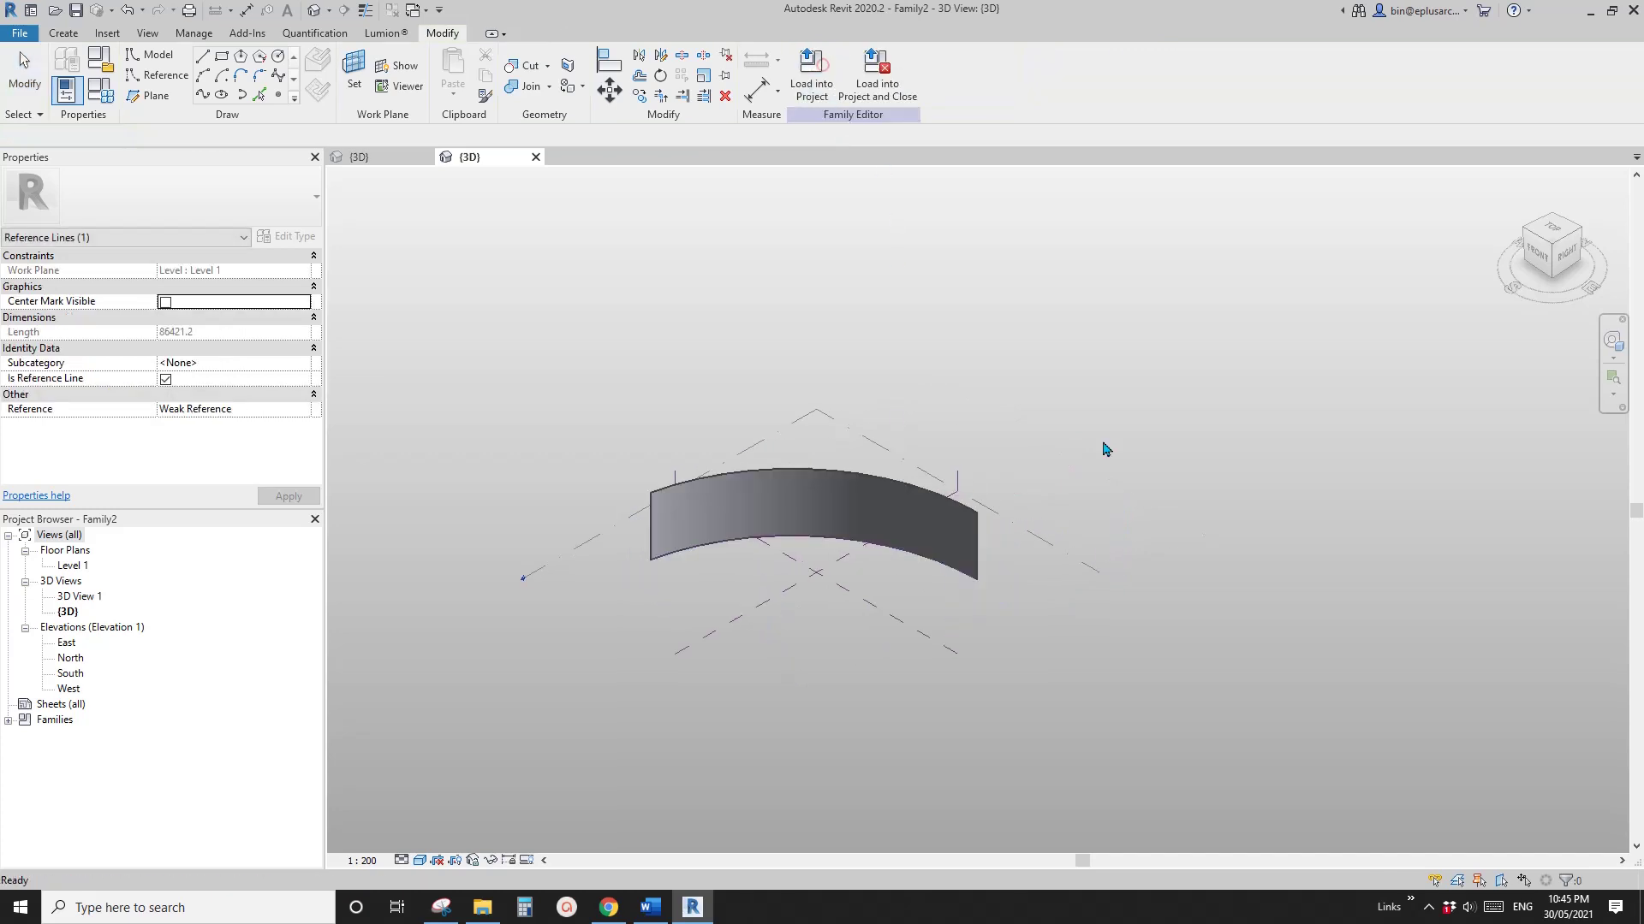
Select the upper edge of the curved form and raise it to make the surface noticeably taller
middle_click_drag(1101, 447, 874, 543, "shift")
scroll(873, 539, "up", 1)
left_click(814, 544)
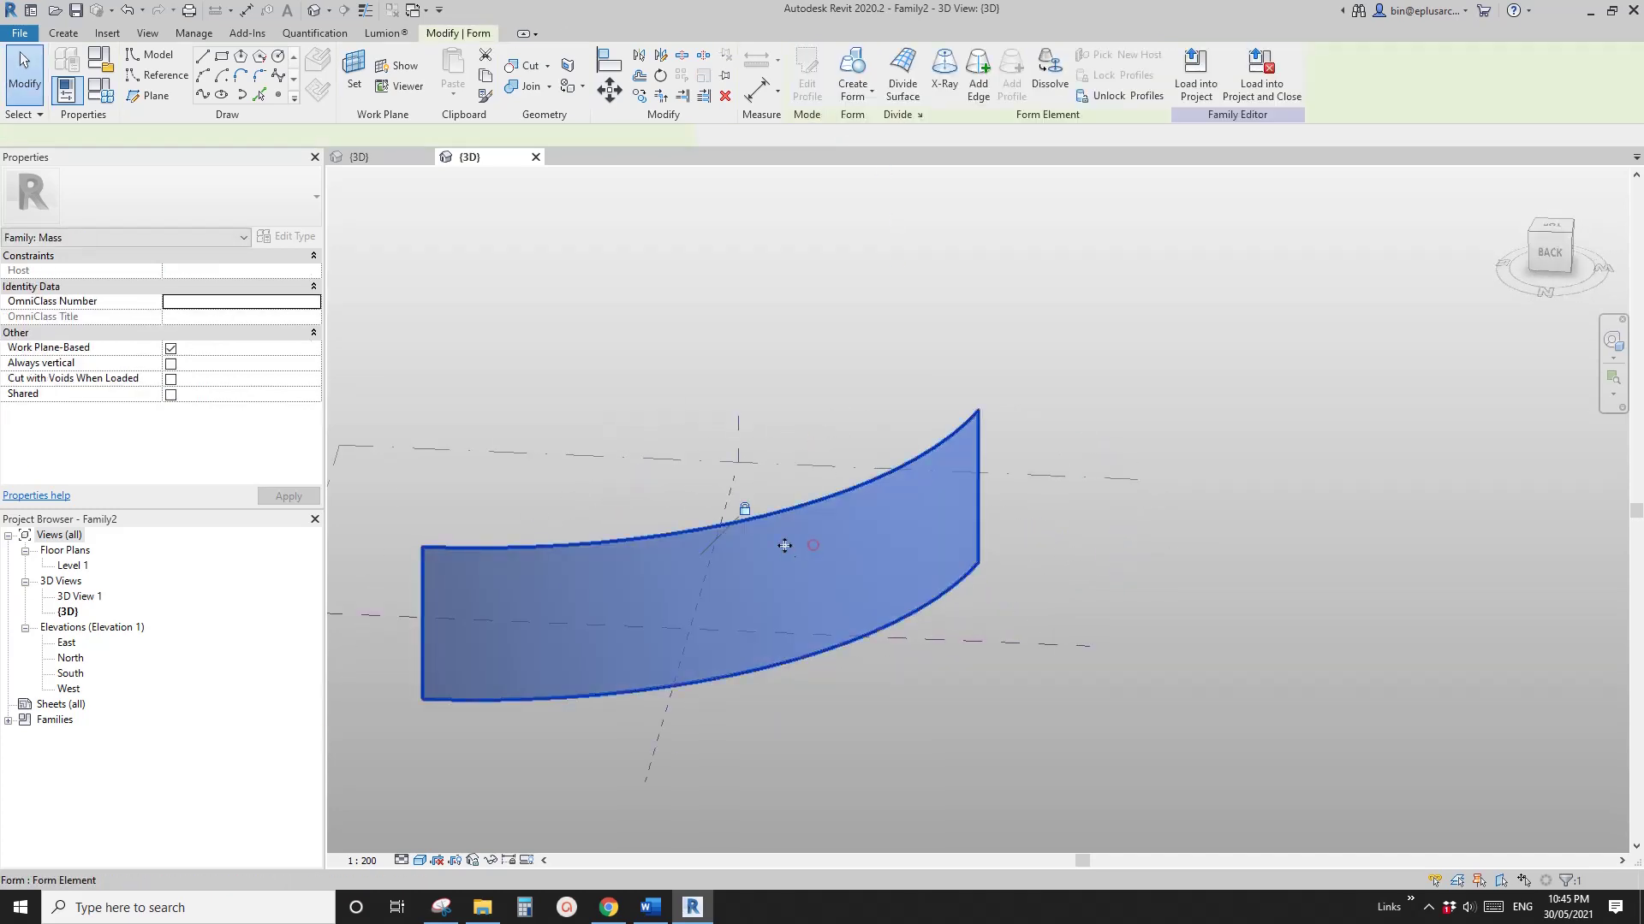
left_click(798, 509)
left_click(745, 508)
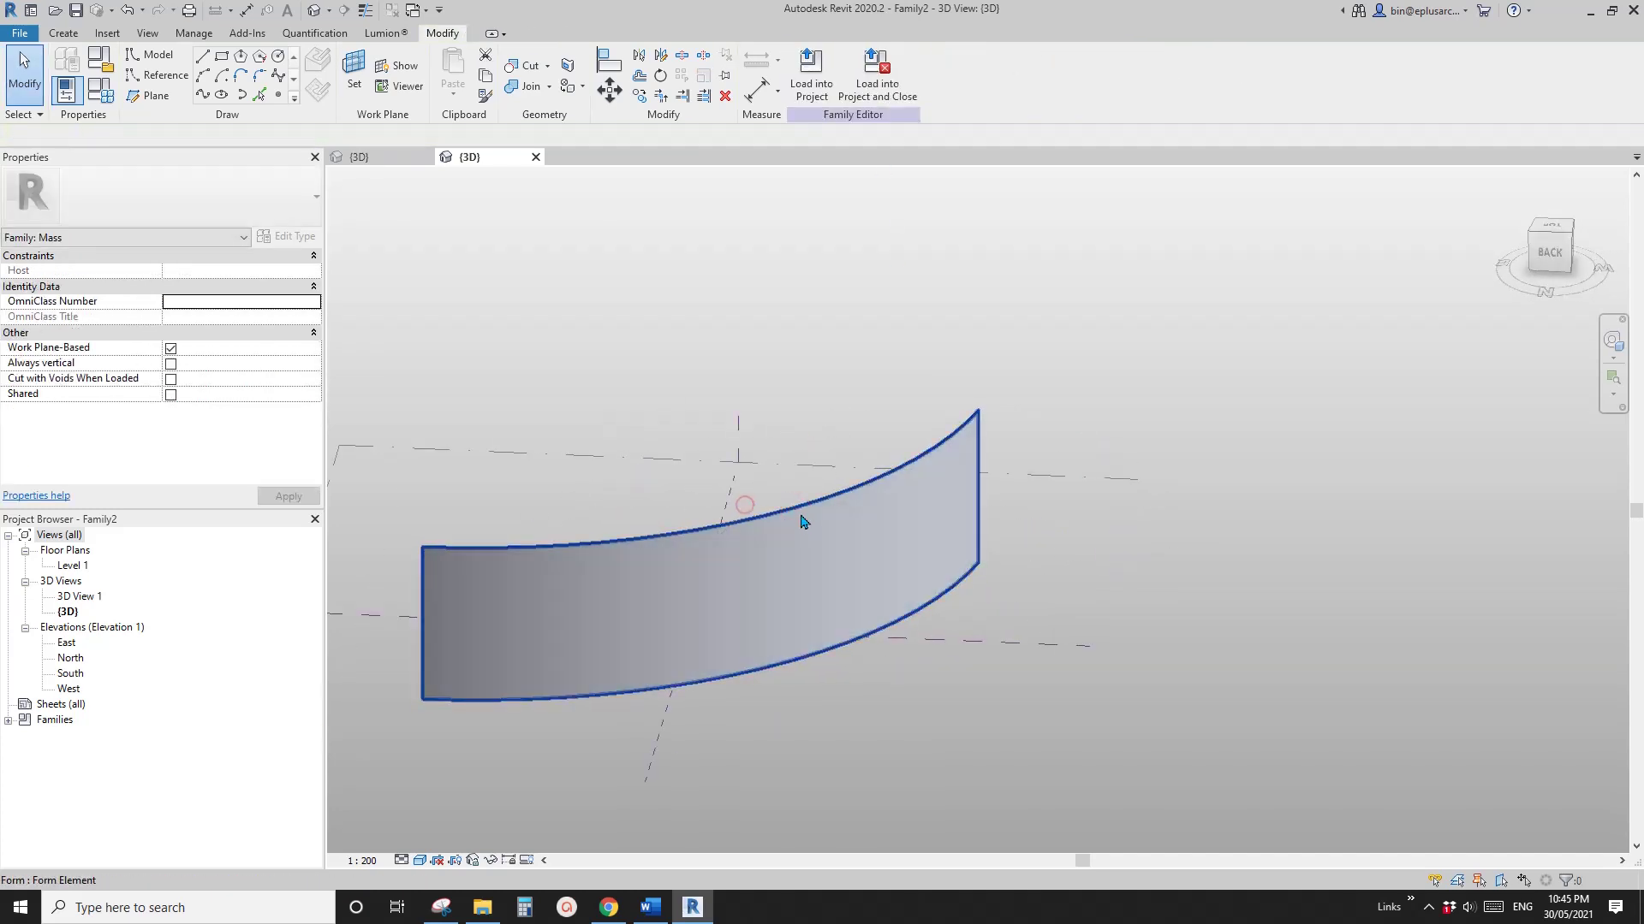
key("Tab")
left_click(800, 512)
left_click_drag(761, 473, 768, 357)
middle_click_drag(972, 545, 1051, 522)
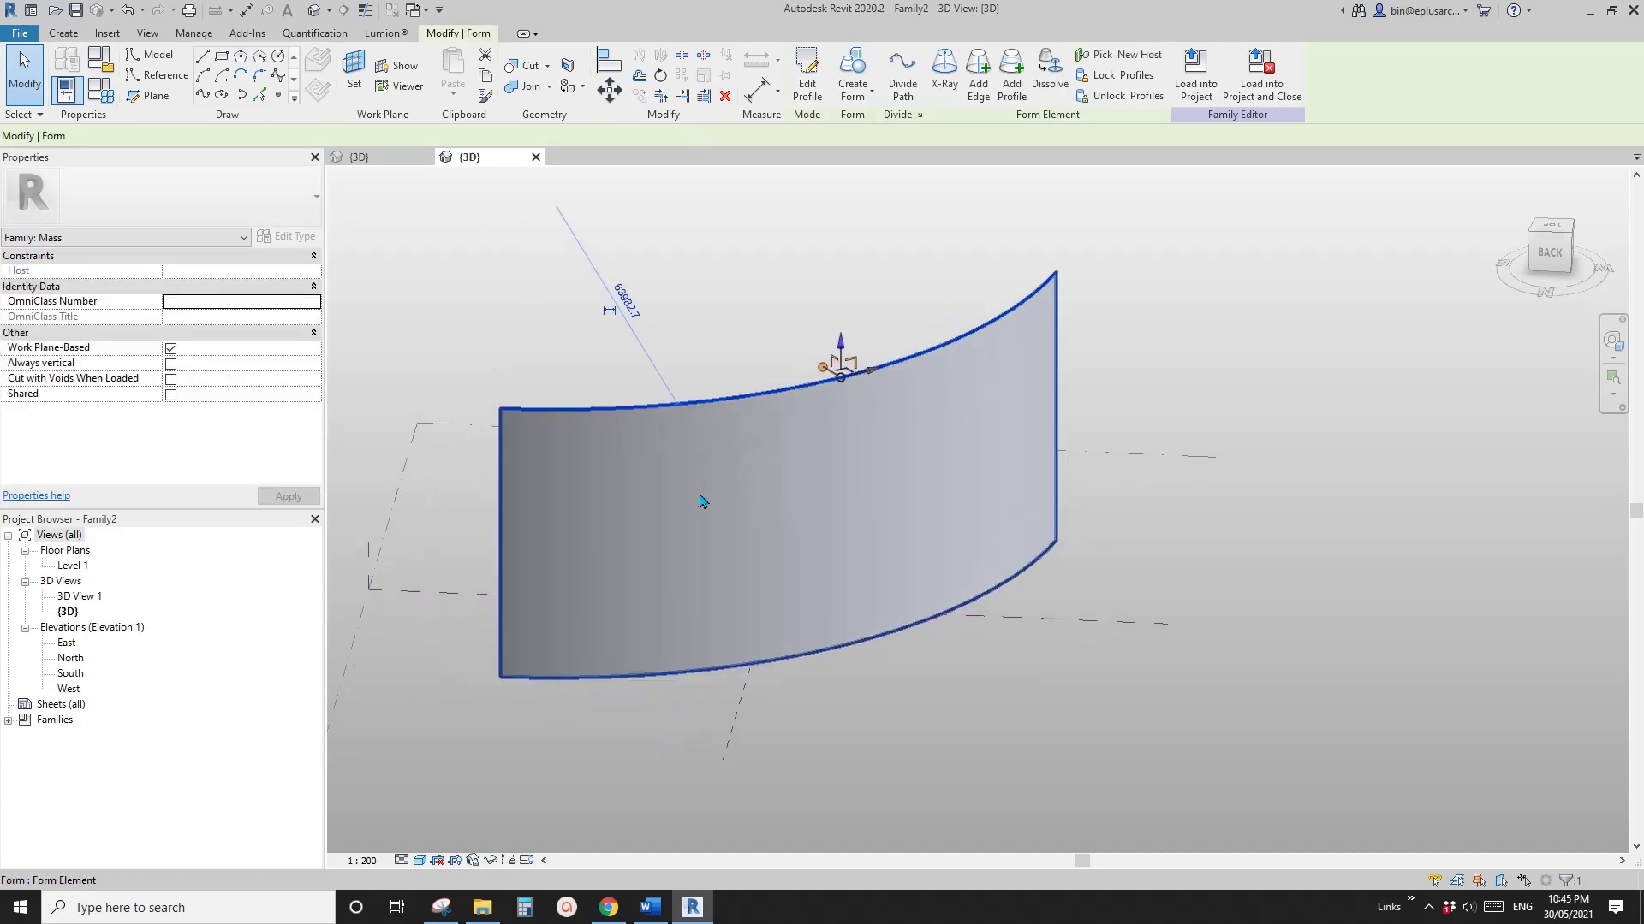
Divide the curved surface, with a U grid number of 20 and a V grid number of 30
left_click(701, 497)
left_click(906, 77)
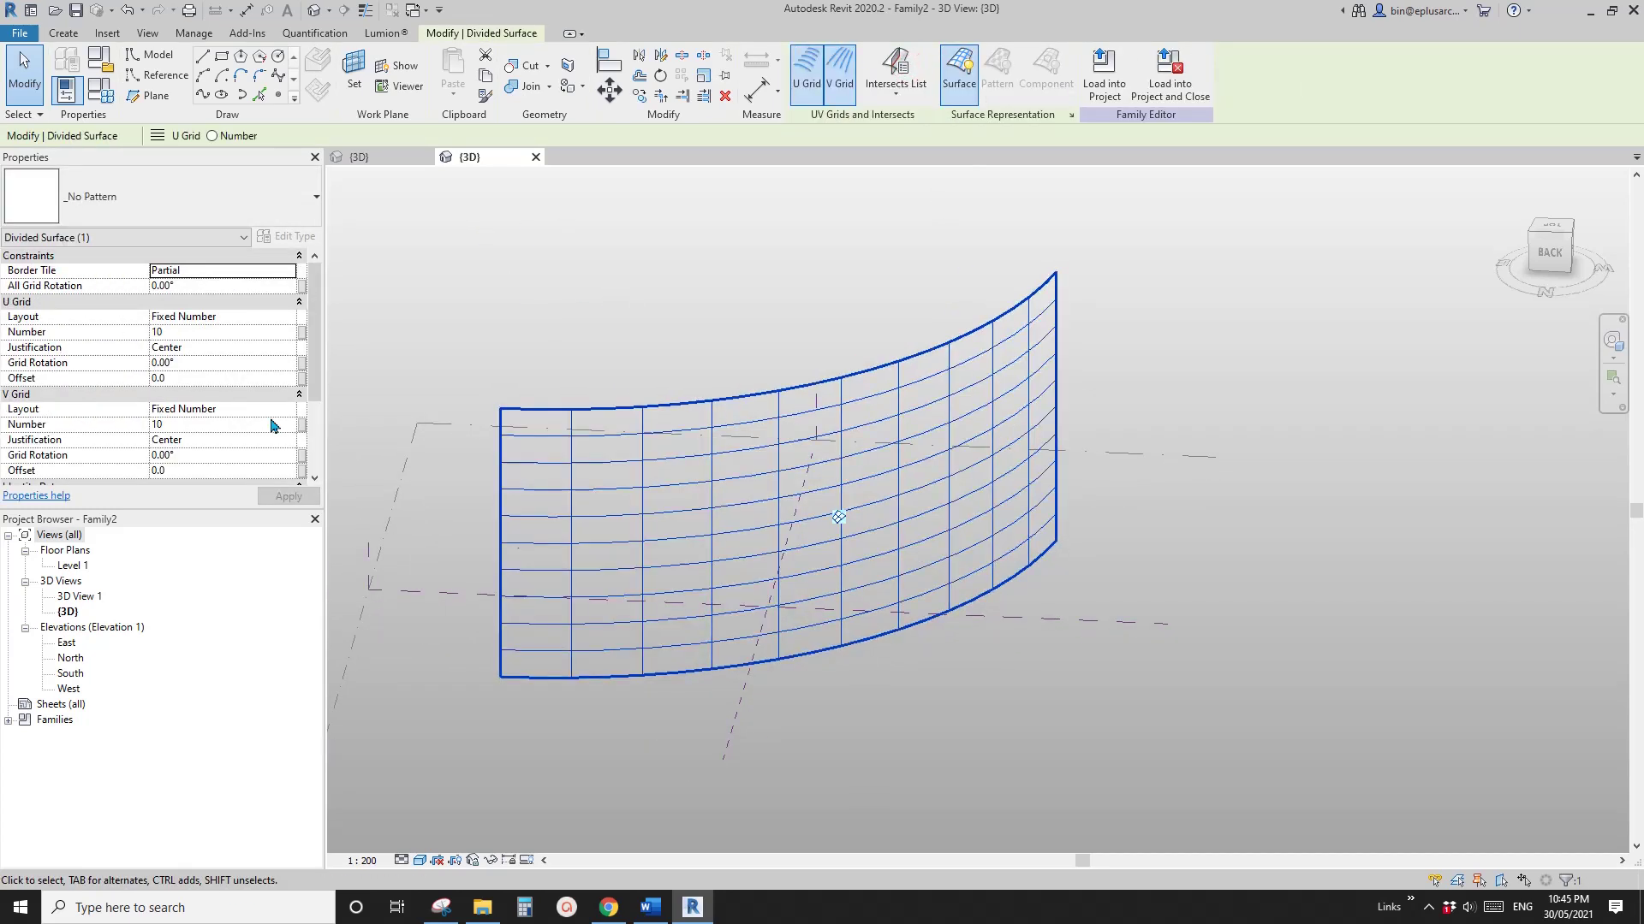
double_click(203, 332)
type("20")
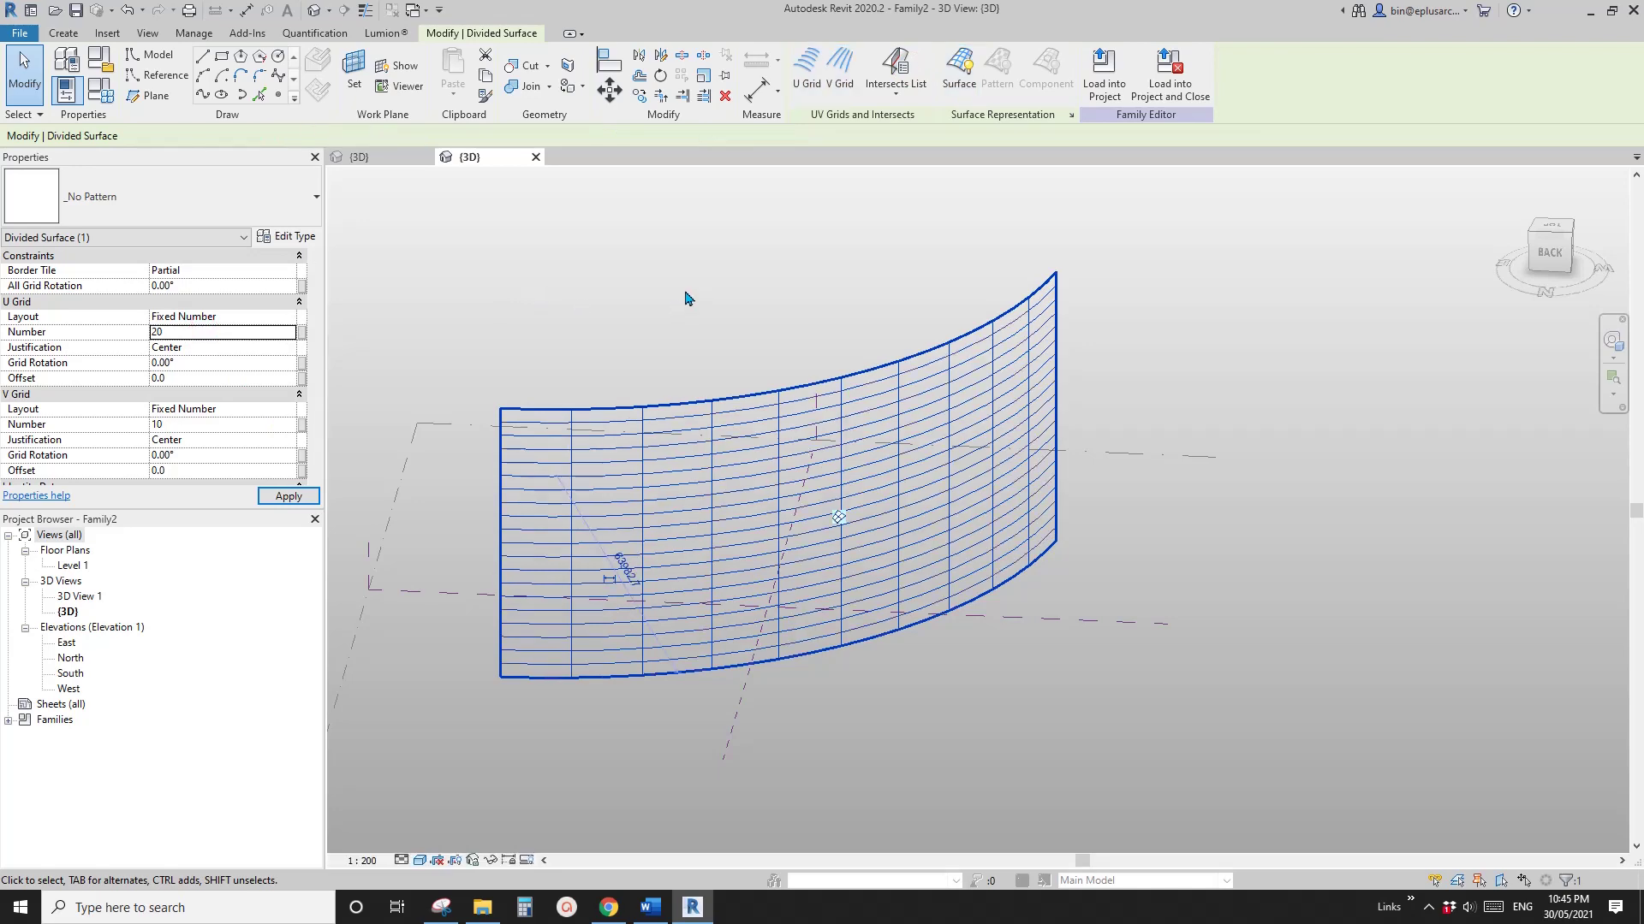
double_click(209, 426)
type("20")
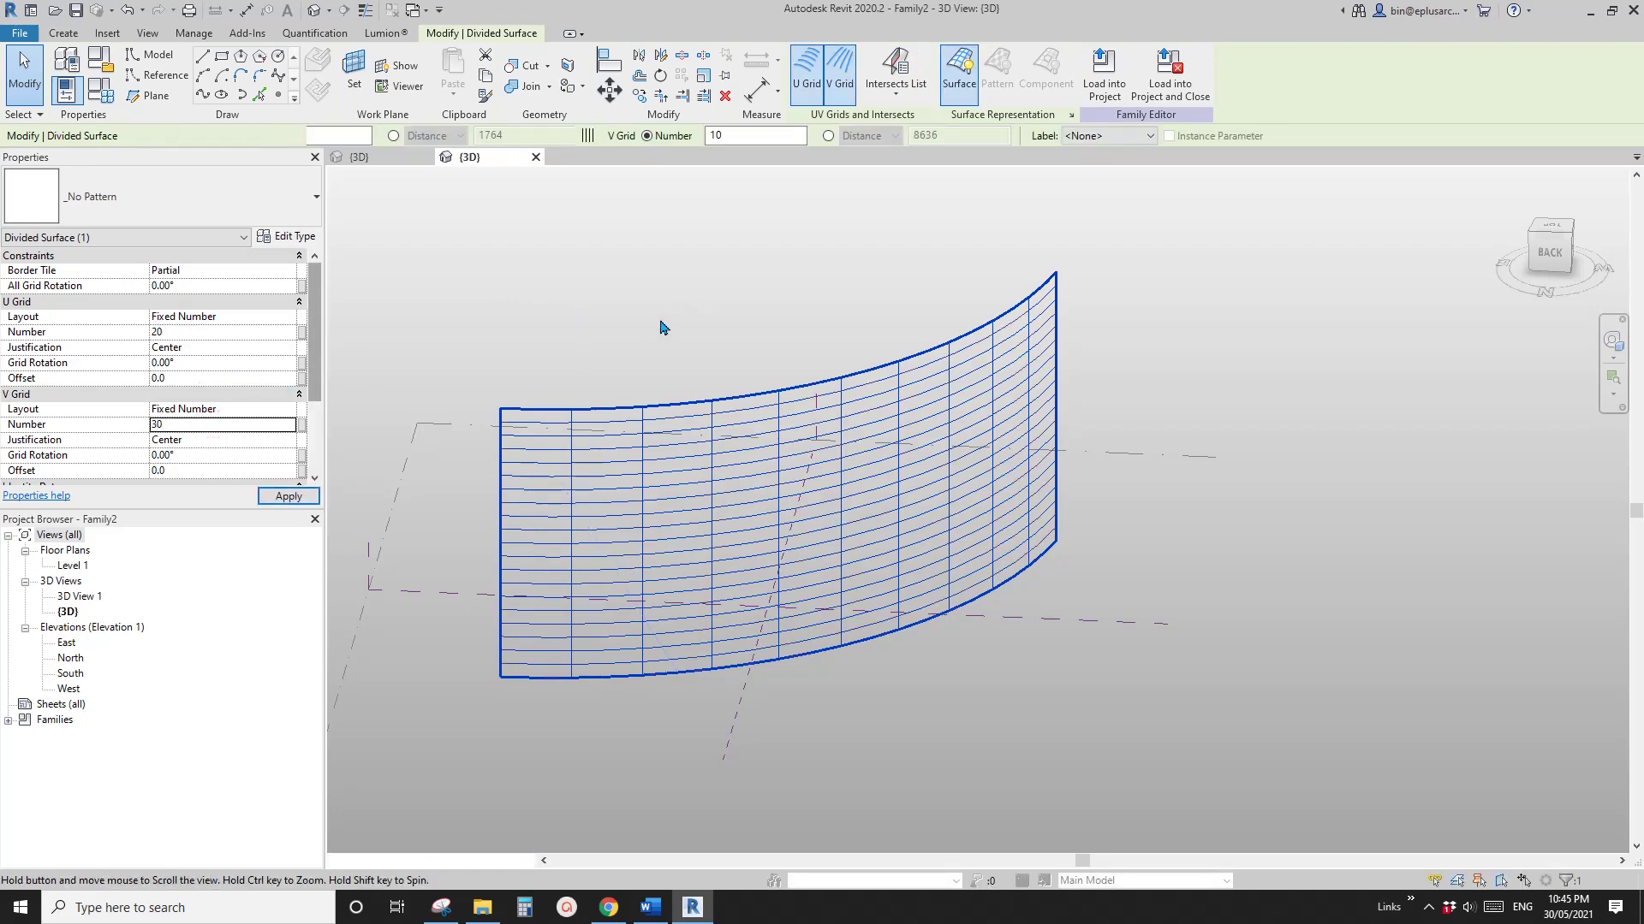
left_click(734, 352)
middle_click_drag(733, 352, 422, 178, "shift")
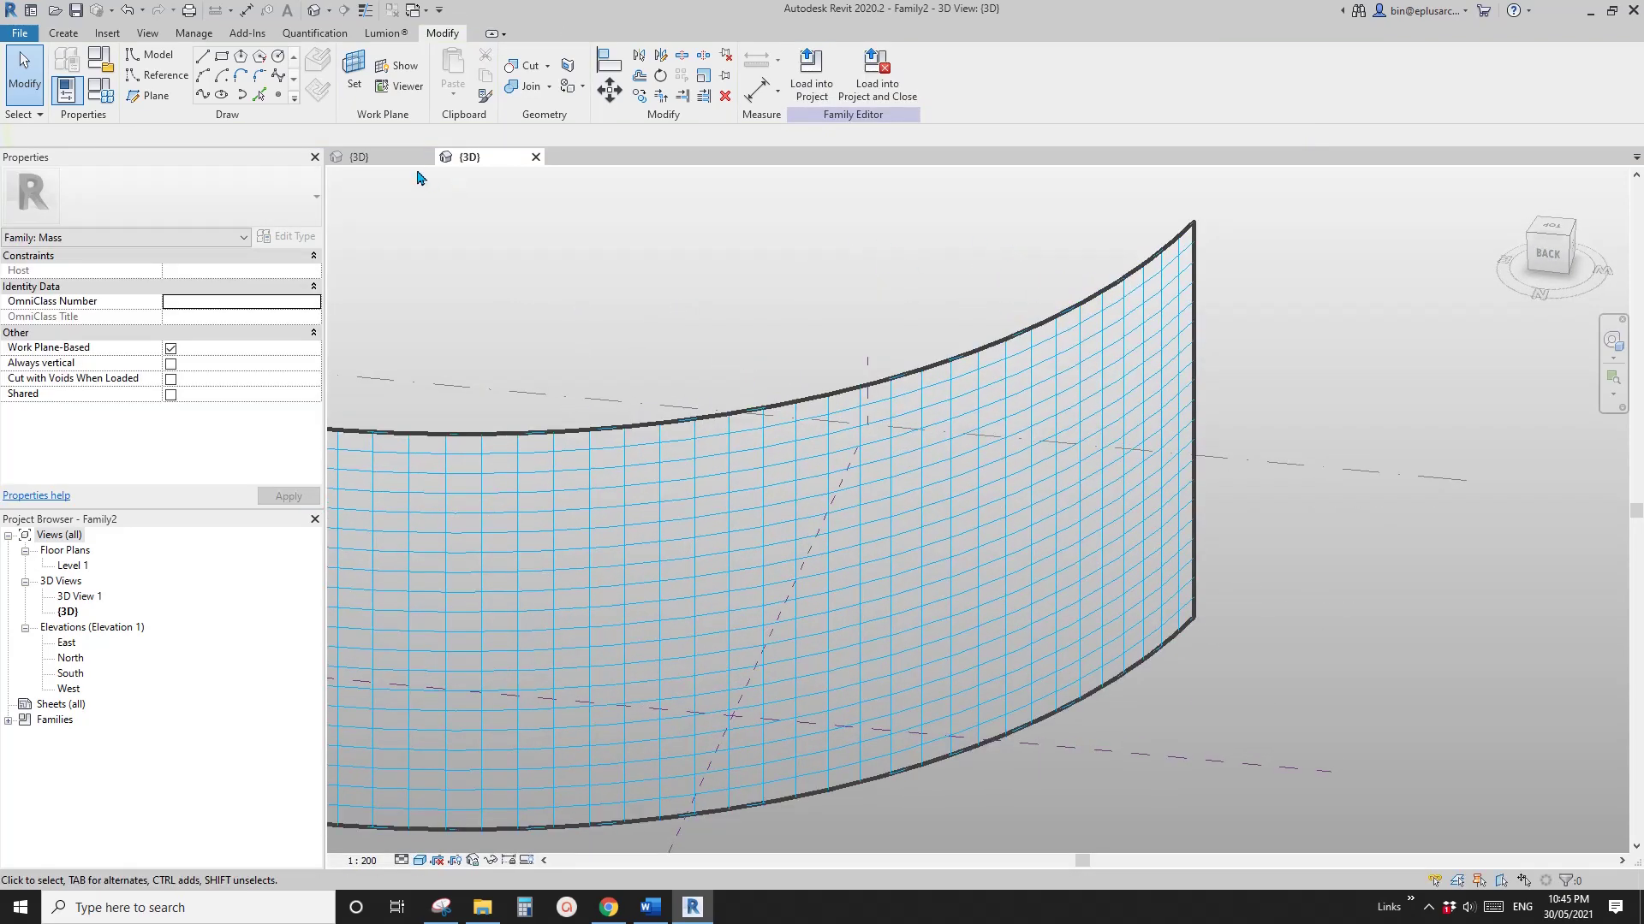
middle_click_drag(531, 269, 474, 205, "shift")
Load the folded panel family into the mass and apply the Rectangle pattern's Family1 panel to the divided surface
left_click(401, 159)
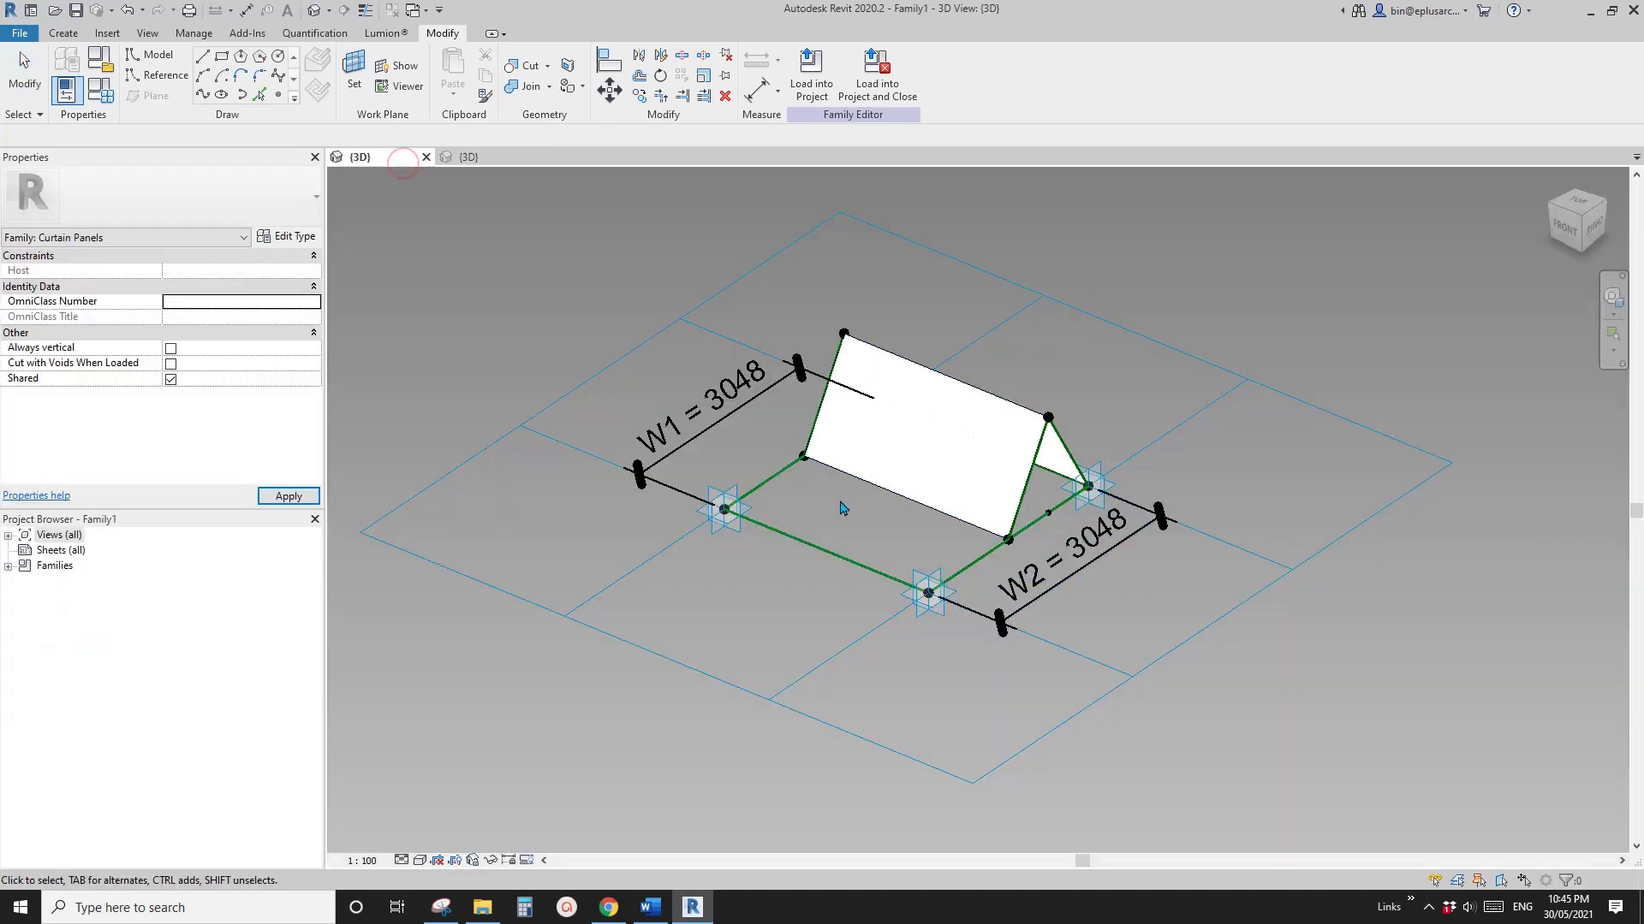
left_click(811, 75)
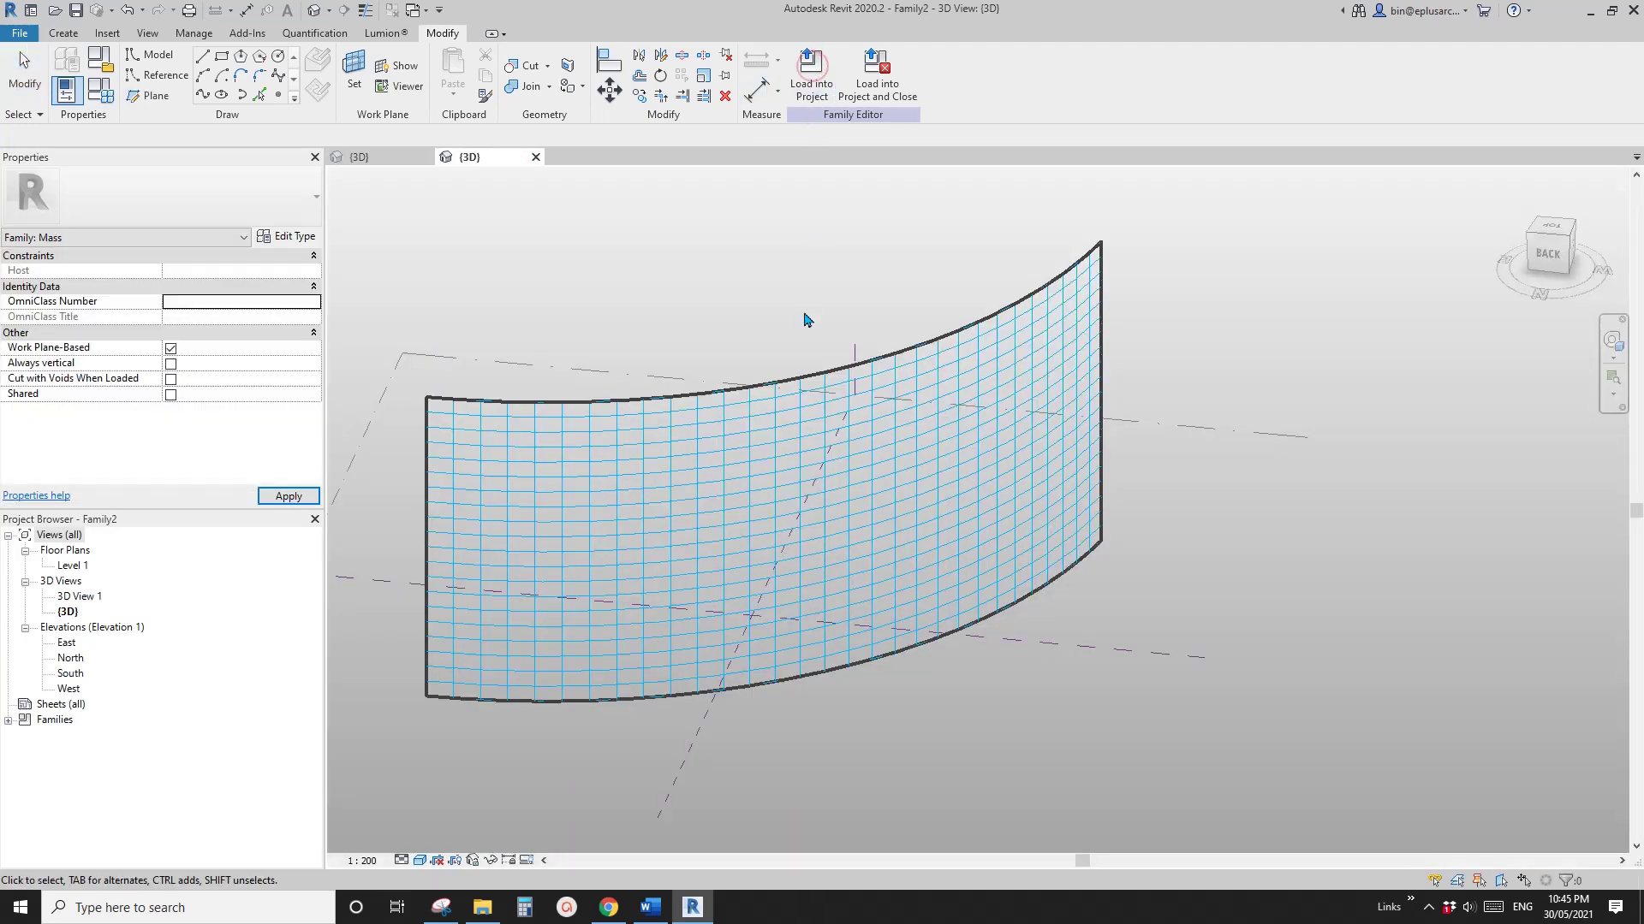
left_click(742, 485)
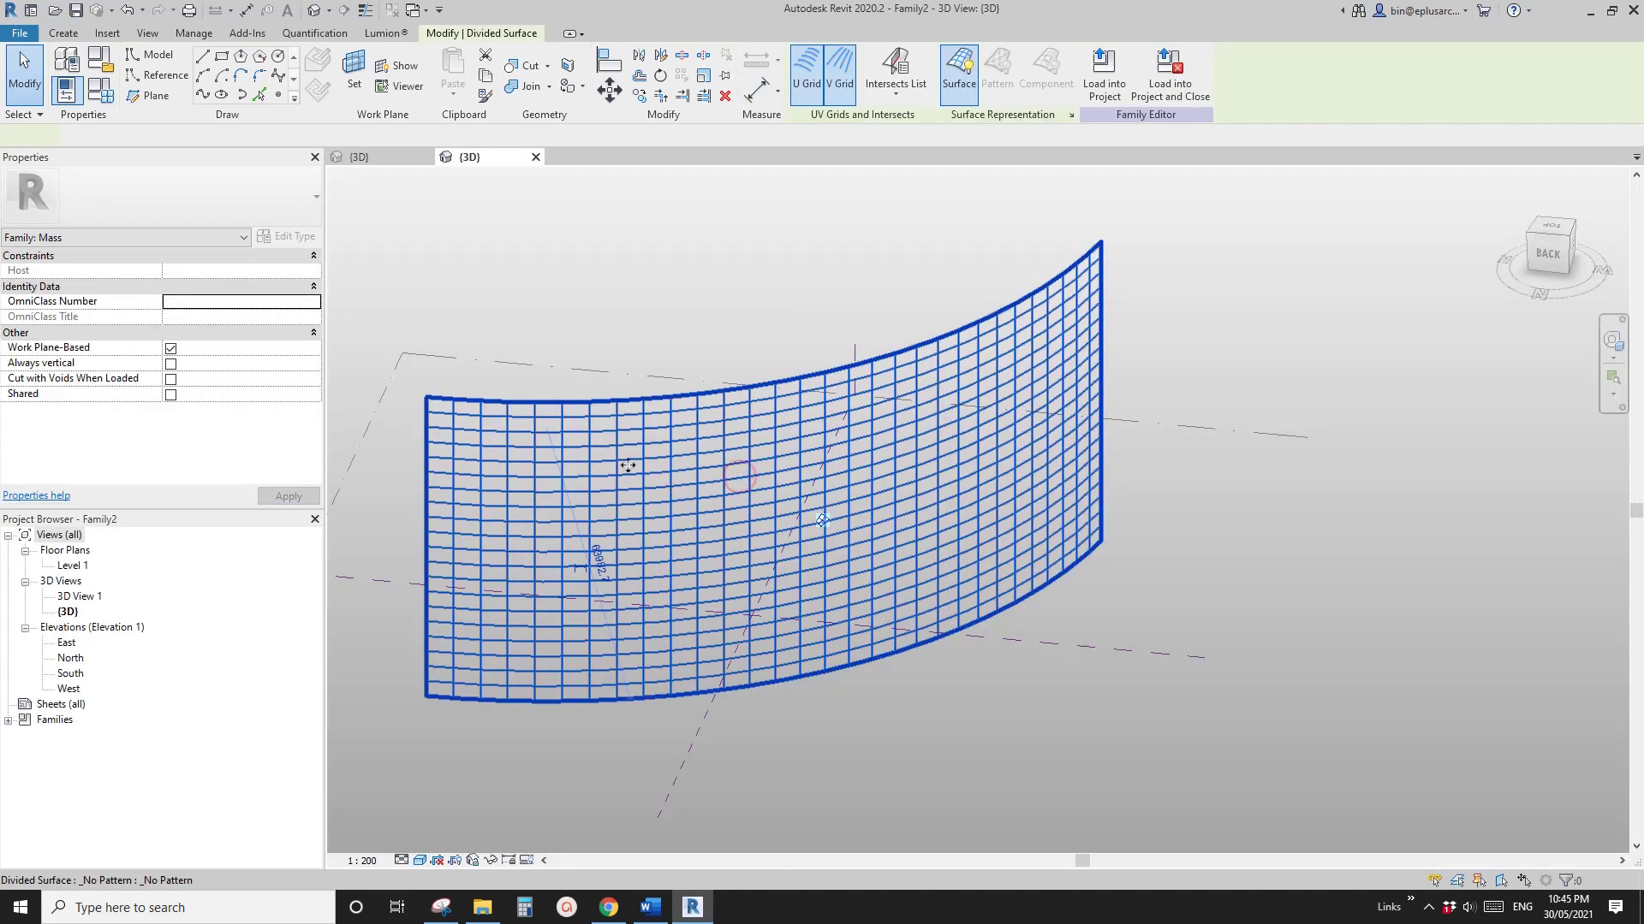
left_click(221, 198)
scroll(82, 430, "down", 3)
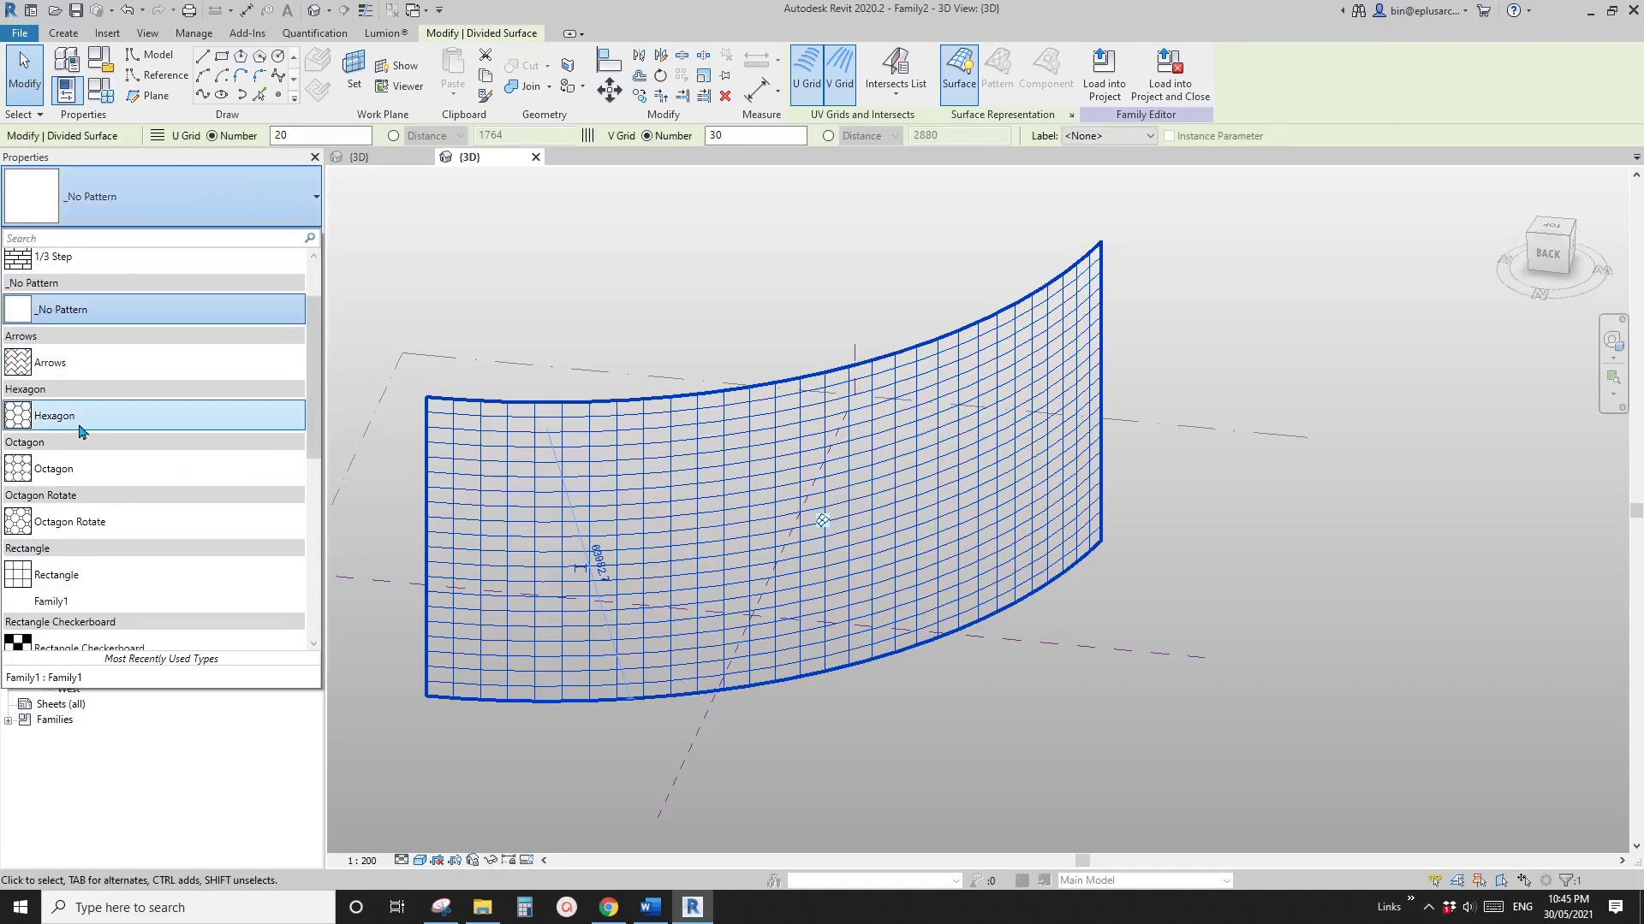
scroll(81, 431, "down", 2)
left_click(53, 476)
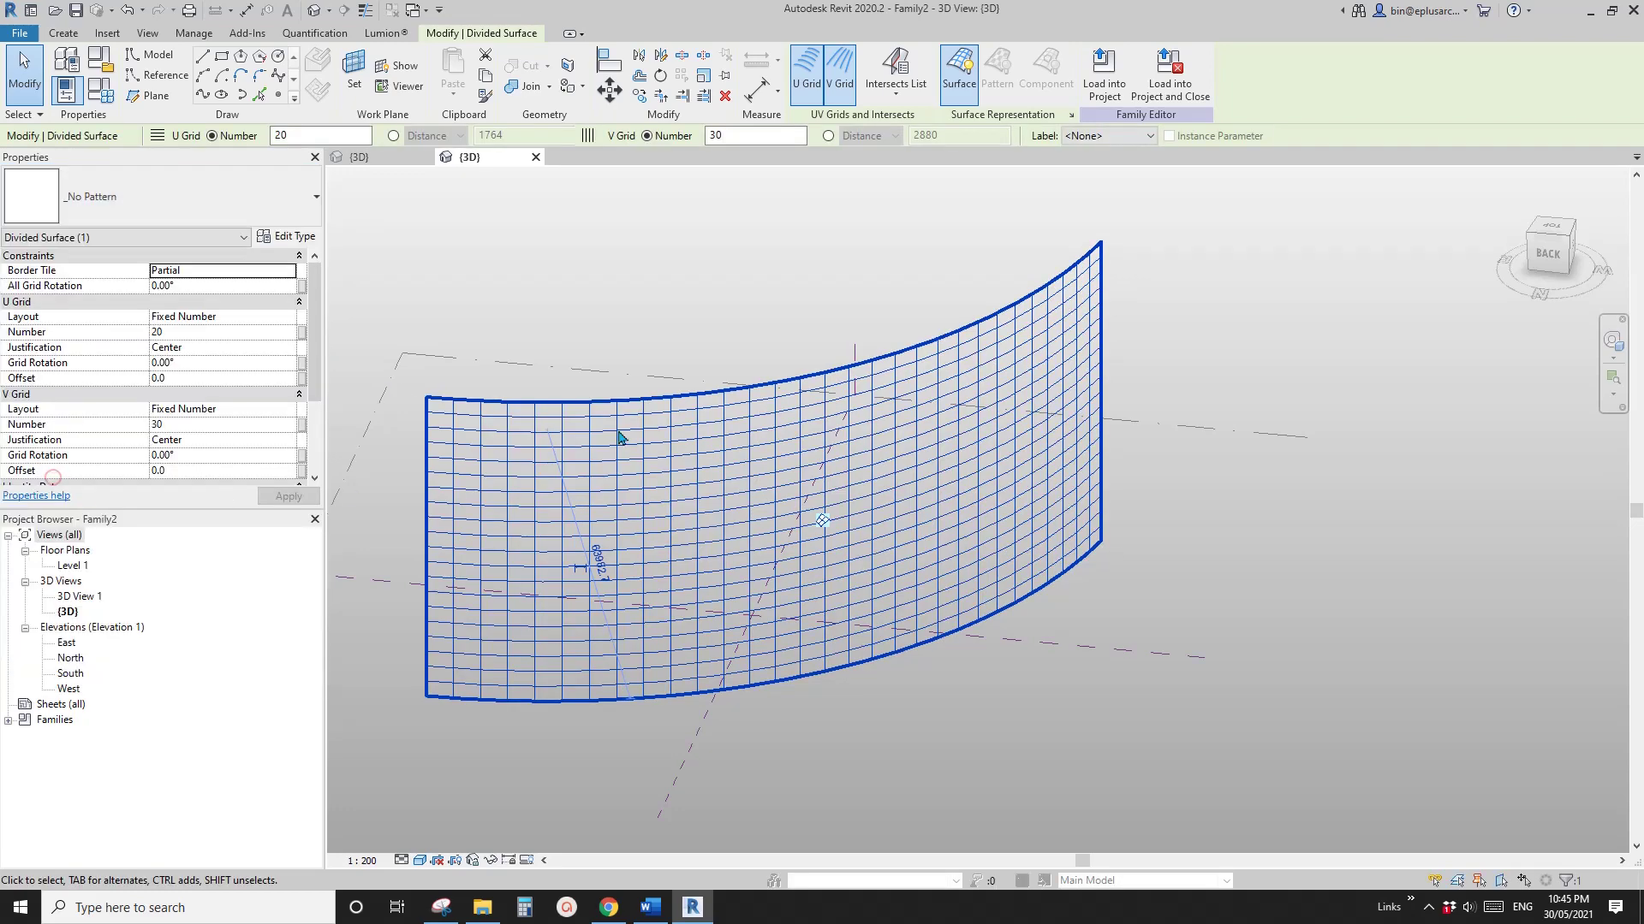
Examine the paneled curved surface up close and inspect individual curtain panels within its rows
left_click(1123, 649)
scroll(1123, 649, "up", 1)
middle_click_drag(1123, 590, 944, 479, "shift")
scroll(943, 478, "up", 2)
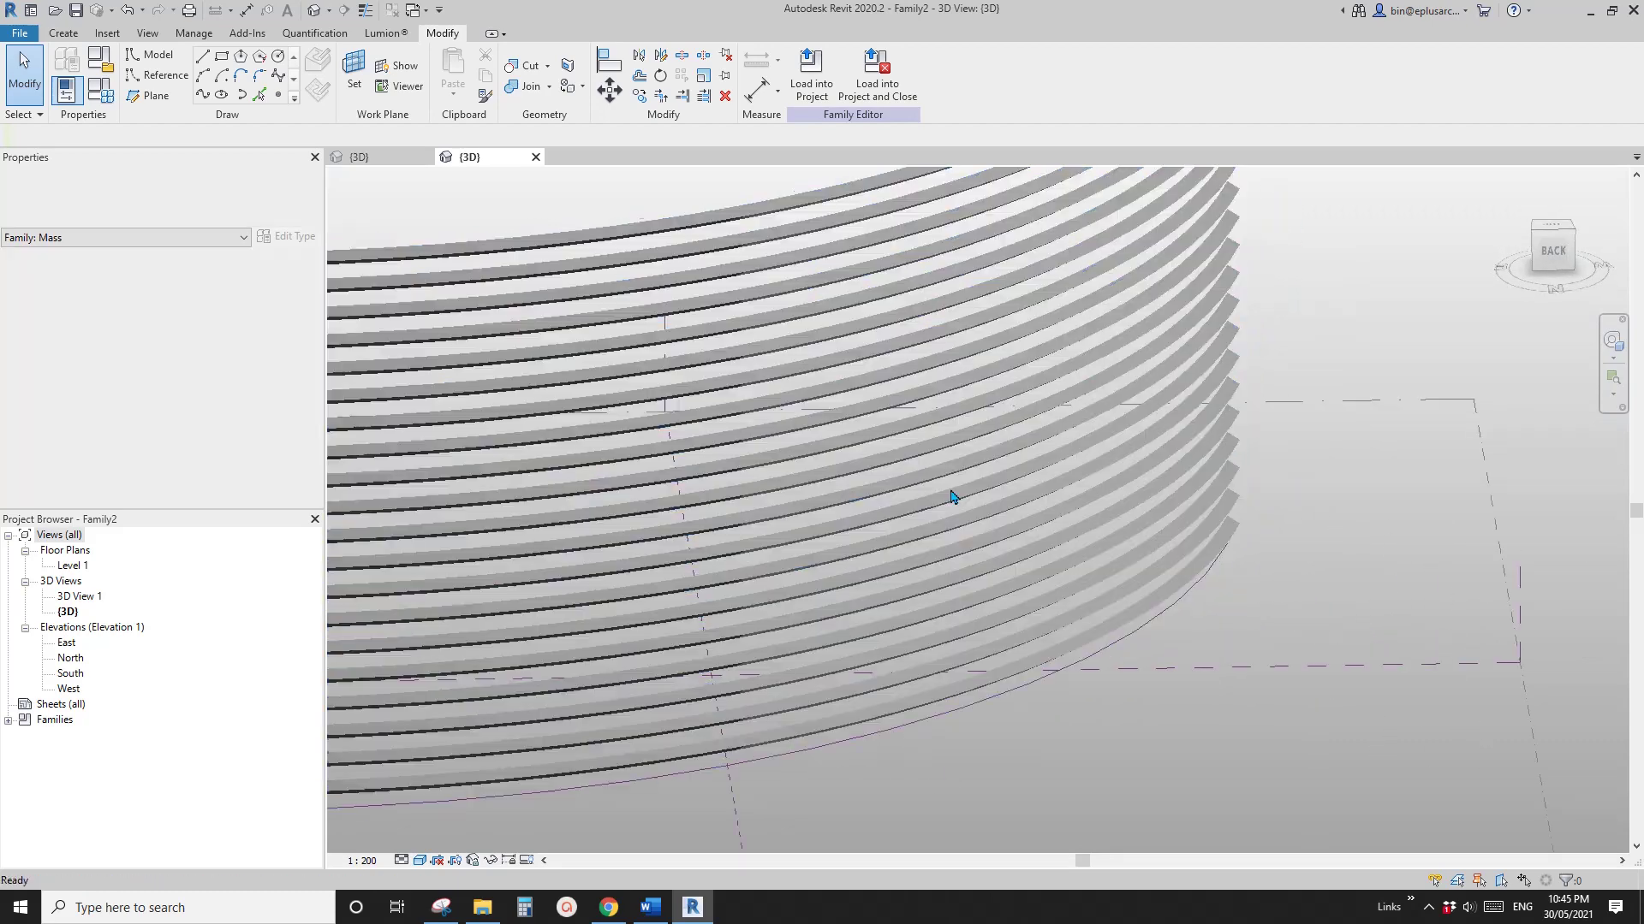
scroll(922, 463, "up", 3)
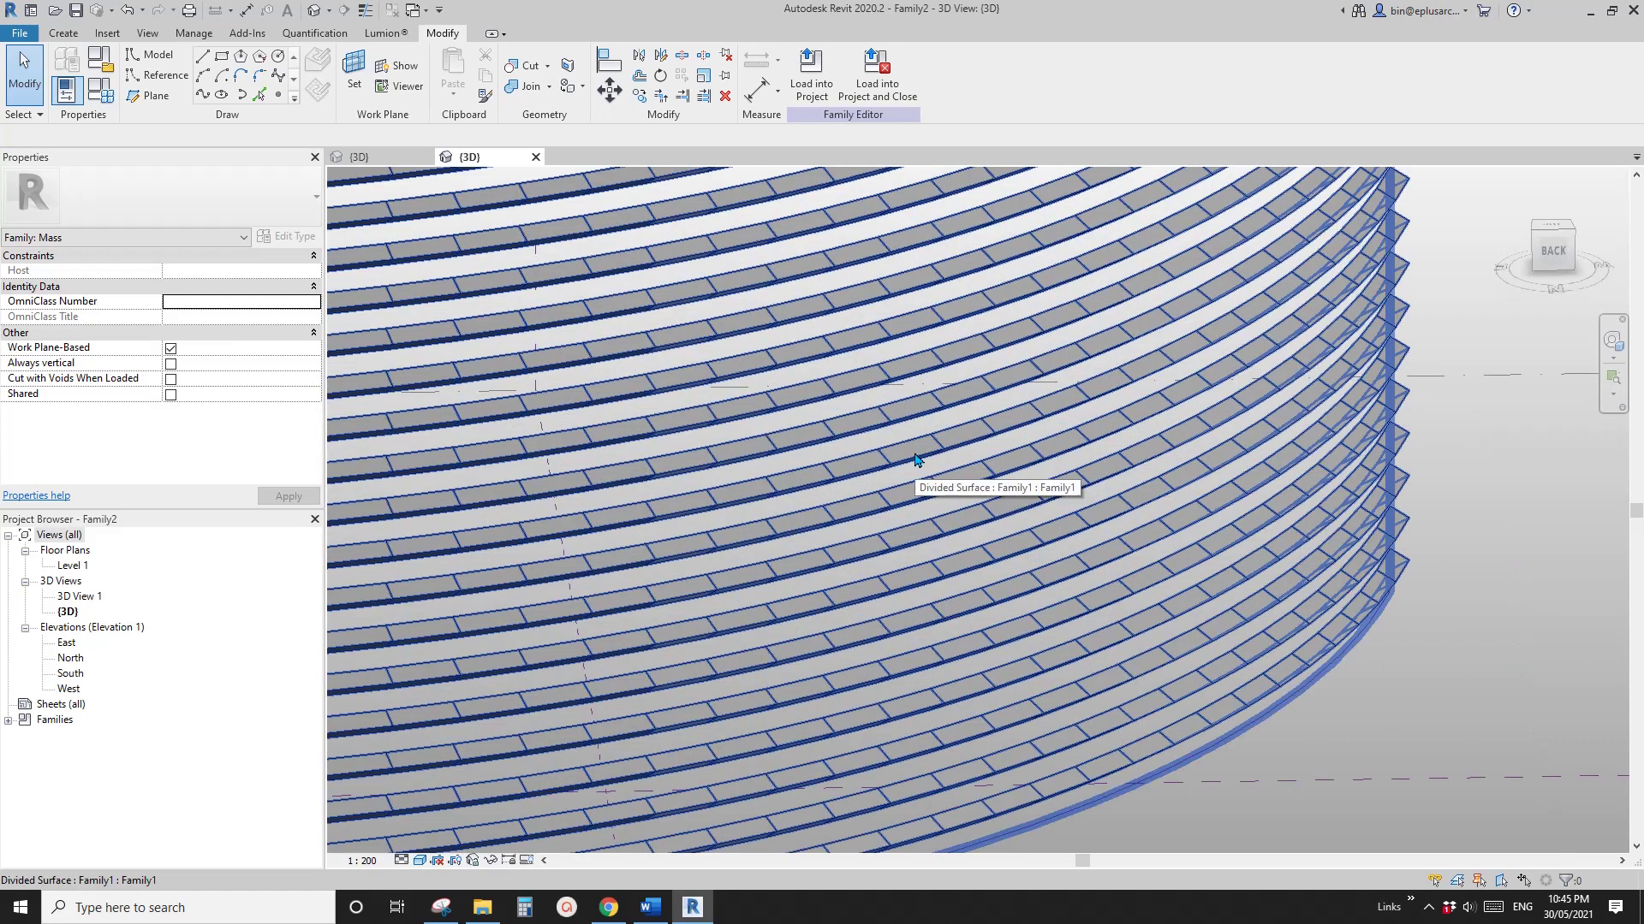
key("Tab")
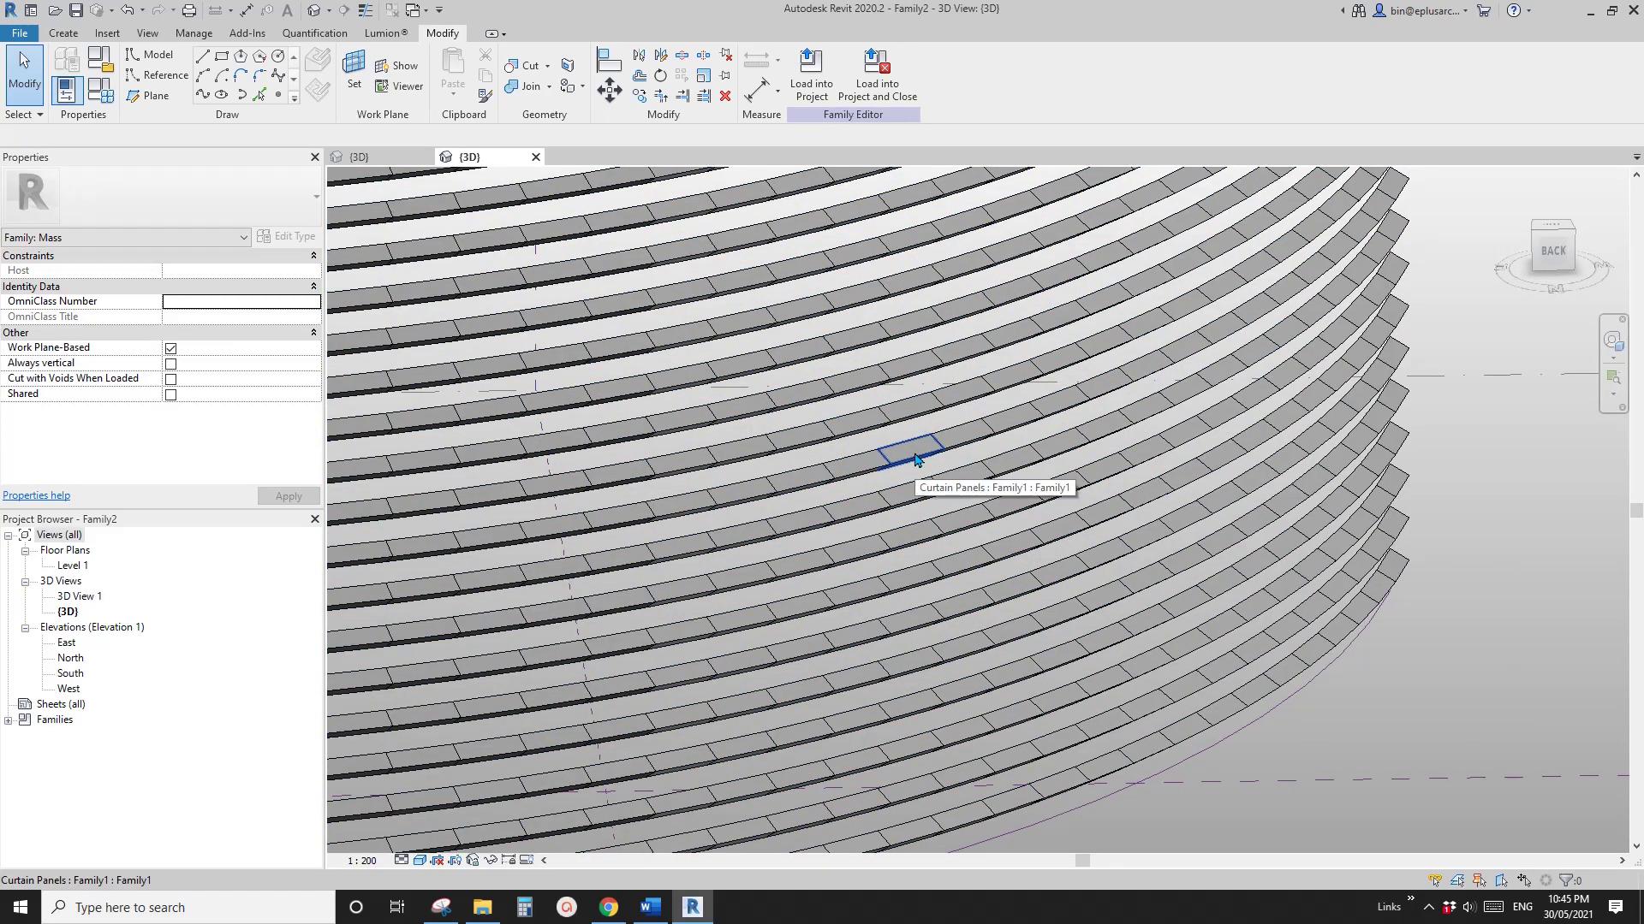
left_click(915, 460)
scroll(976, 481, "down", 2)
key("Escape")
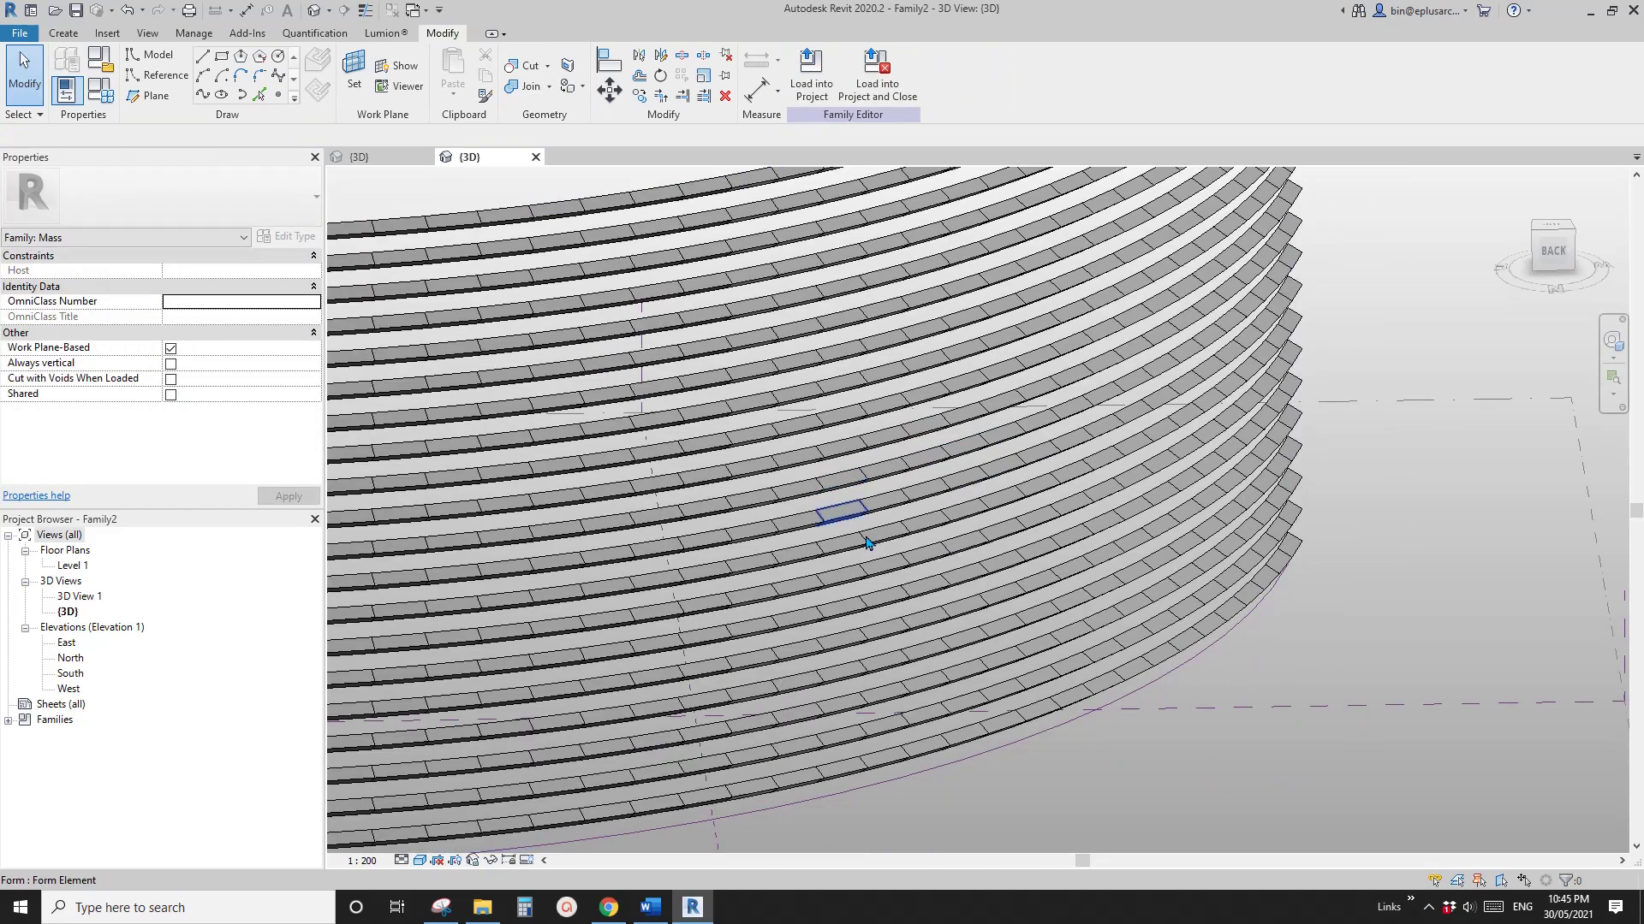
left_click(839, 489)
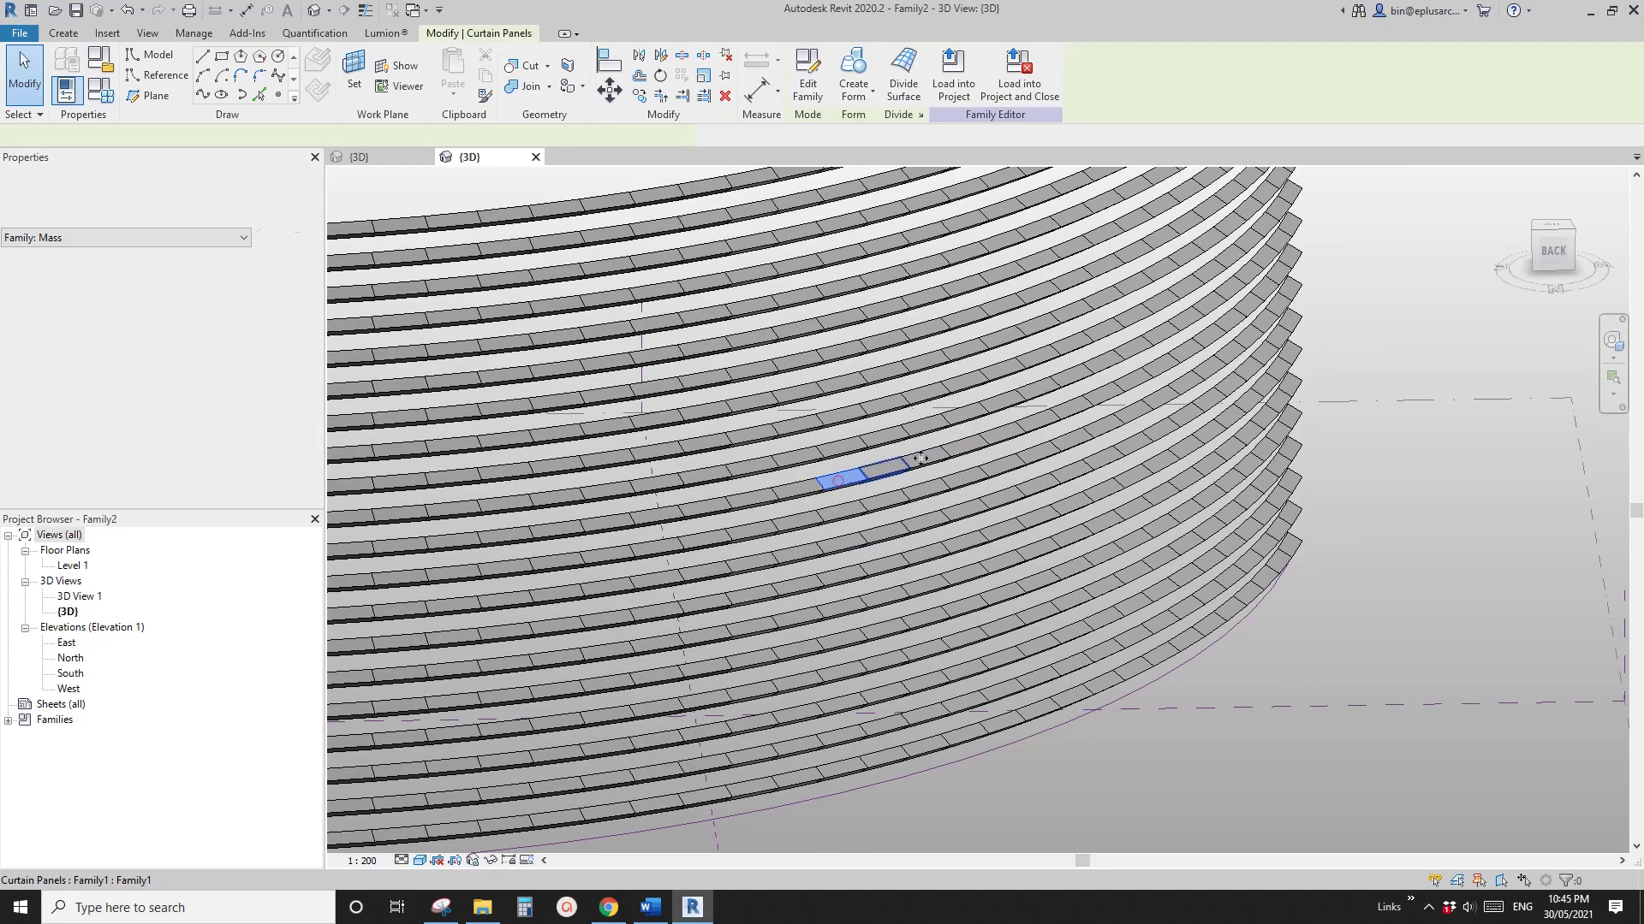
scroll(848, 445, "up", 5)
scroll(937, 583, "down", 3)
key("Escape")
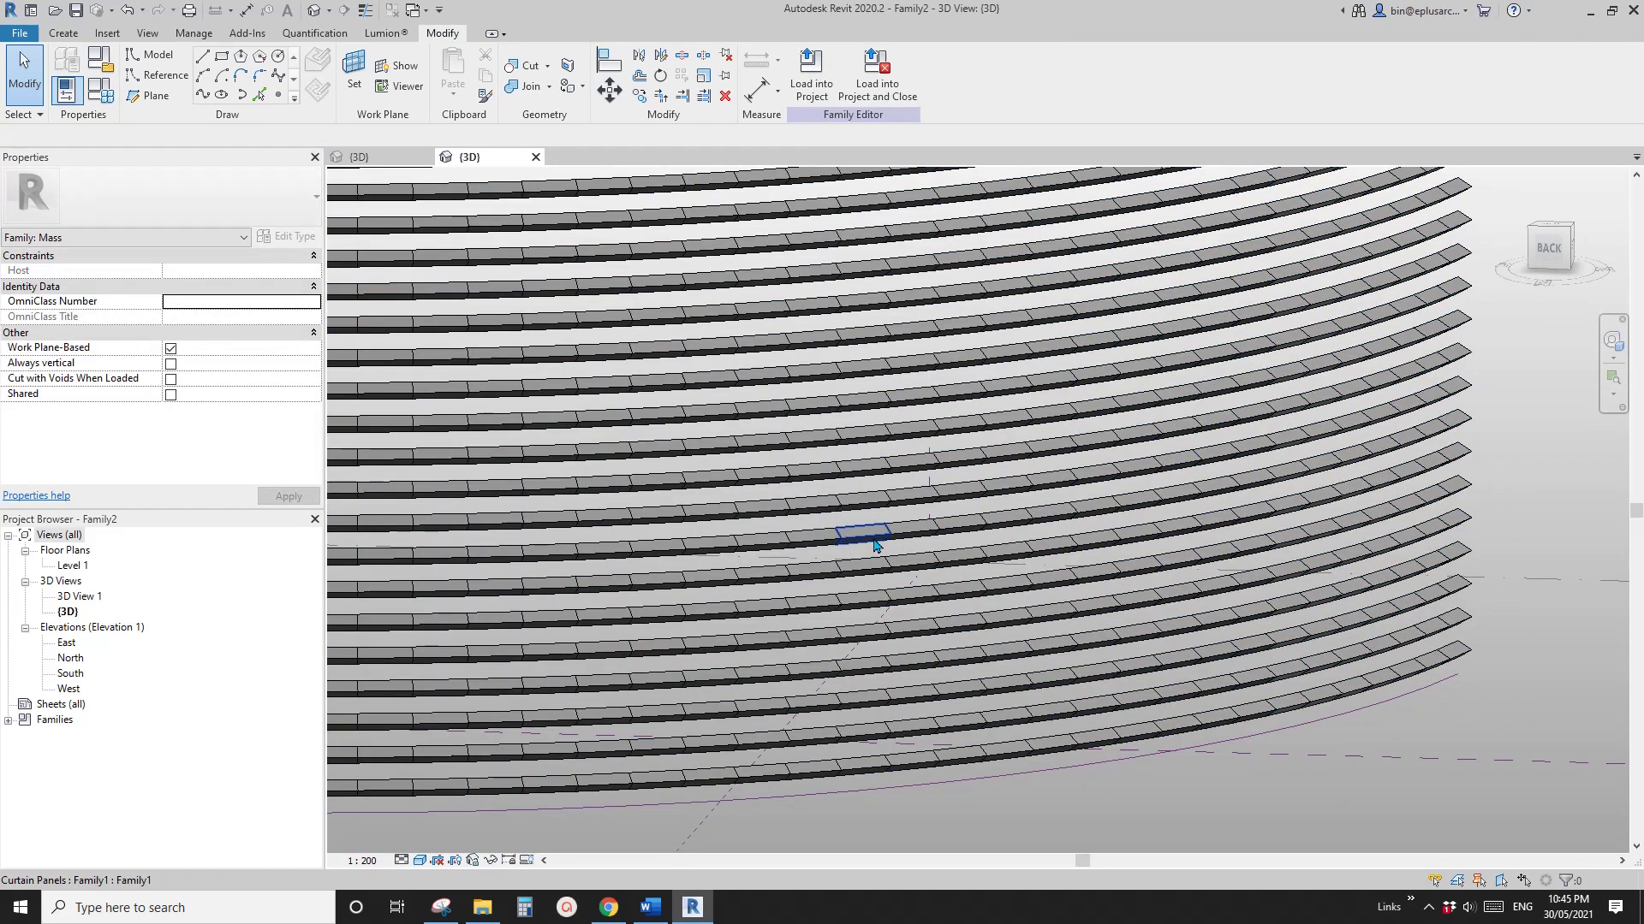
Set the fold angle A of a single curtain panel near the middle of the surface to 30°
left_click(864, 535)
left_click(210, 368)
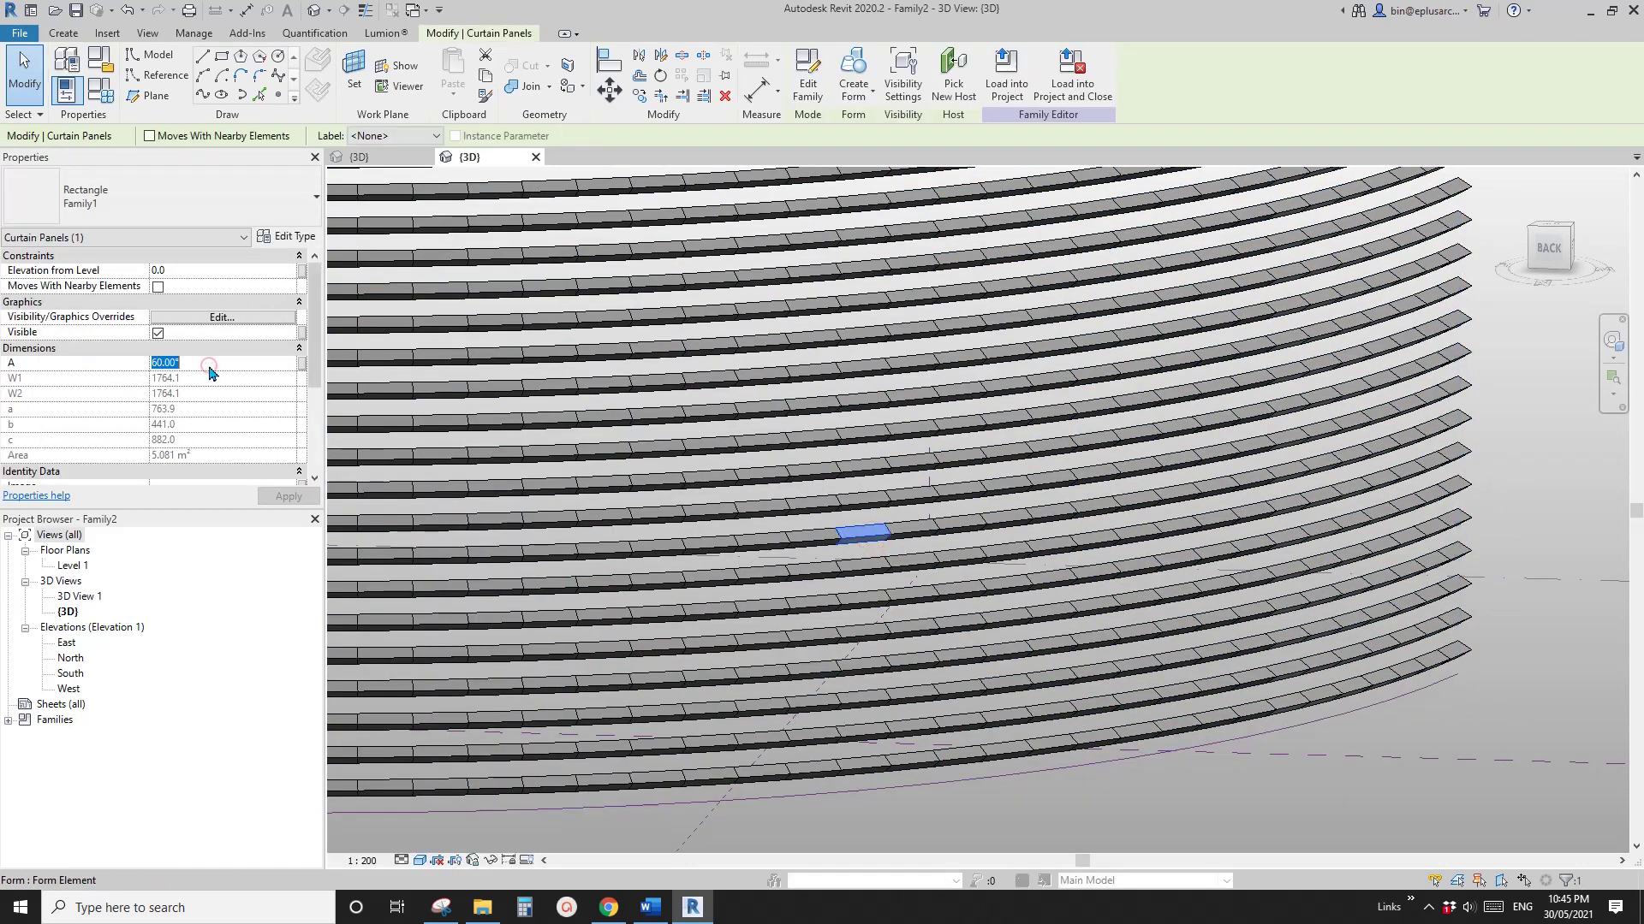
type("30")
middle_click_drag(887, 453, 865, 619, "shift")
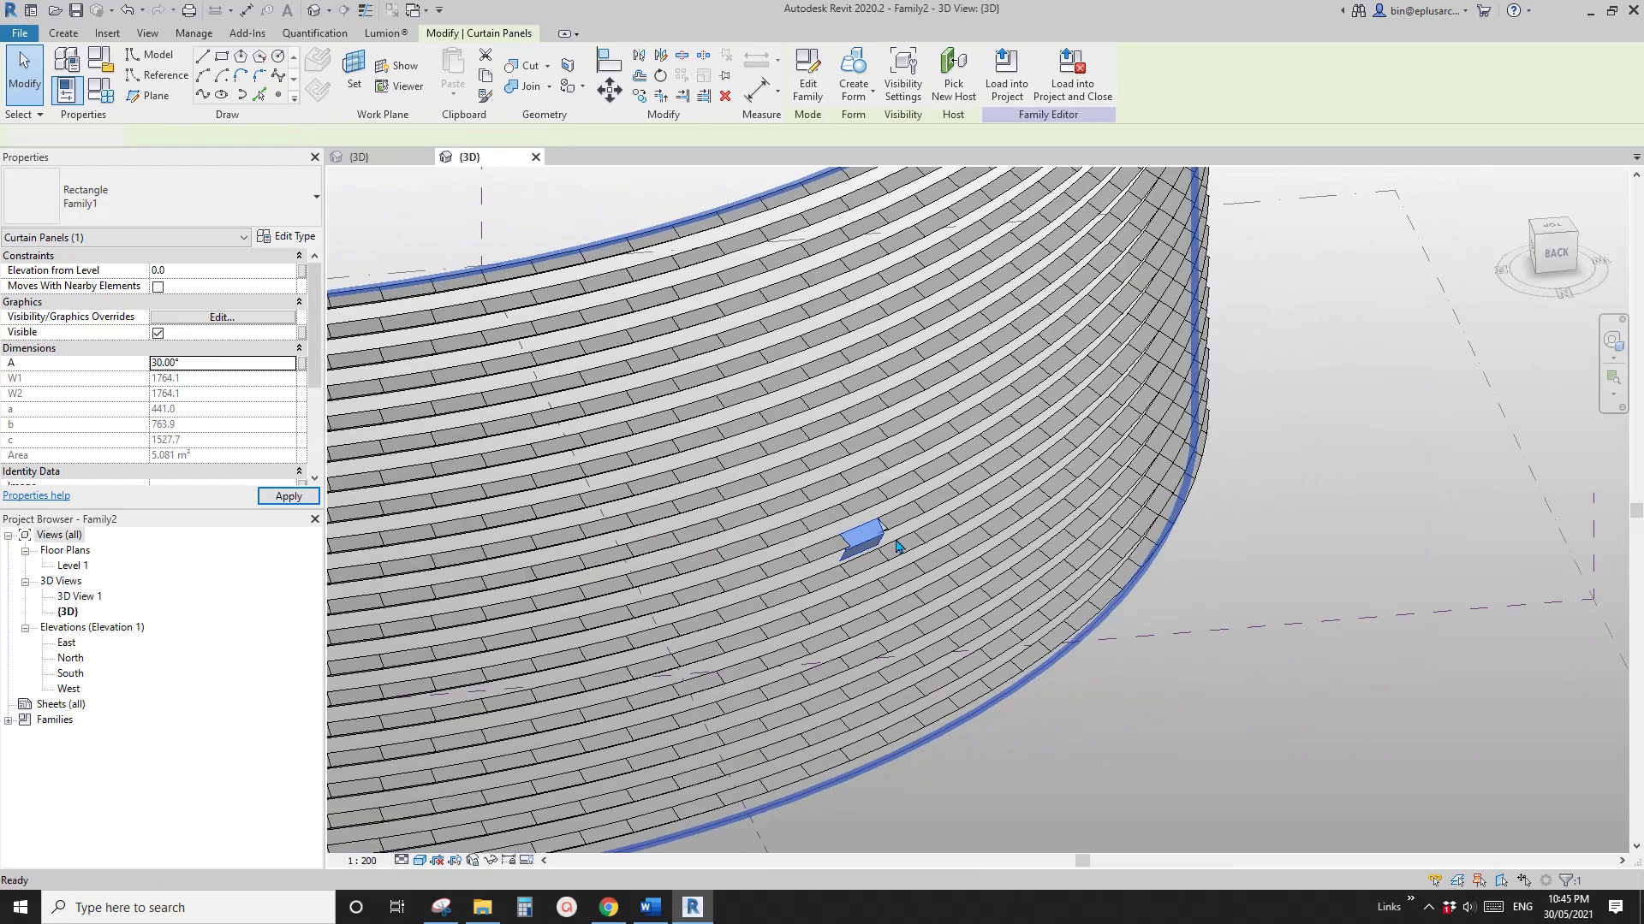
key("Escape")
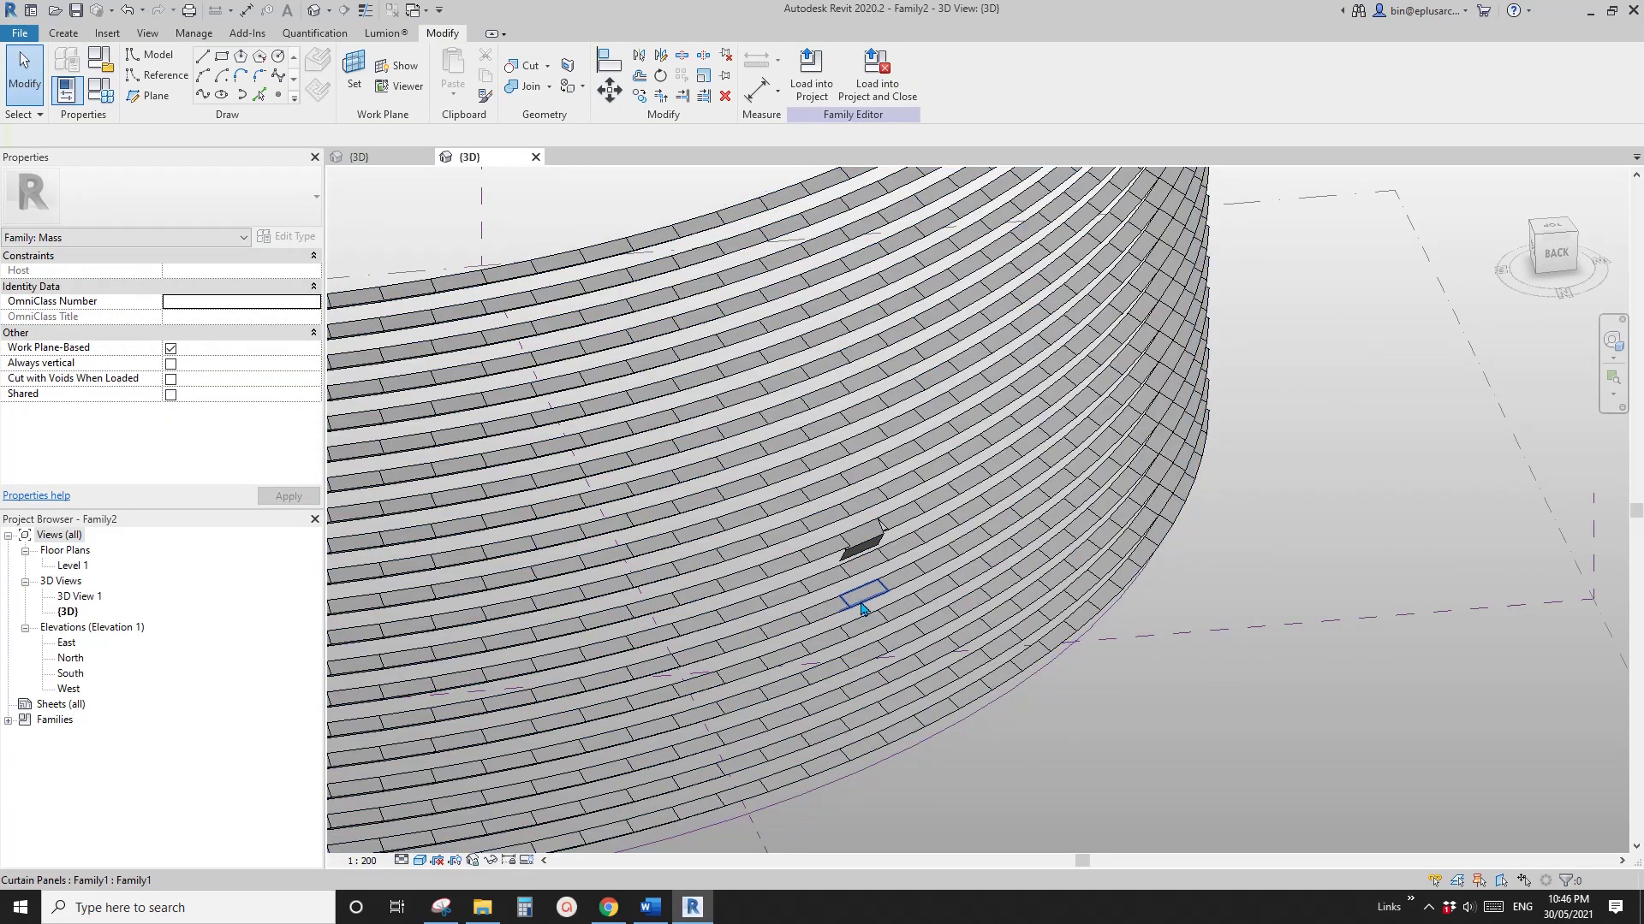
Change the fold angle A of the curtain panel just below the one already adjusted
left_click(861, 607)
left_click(232, 363)
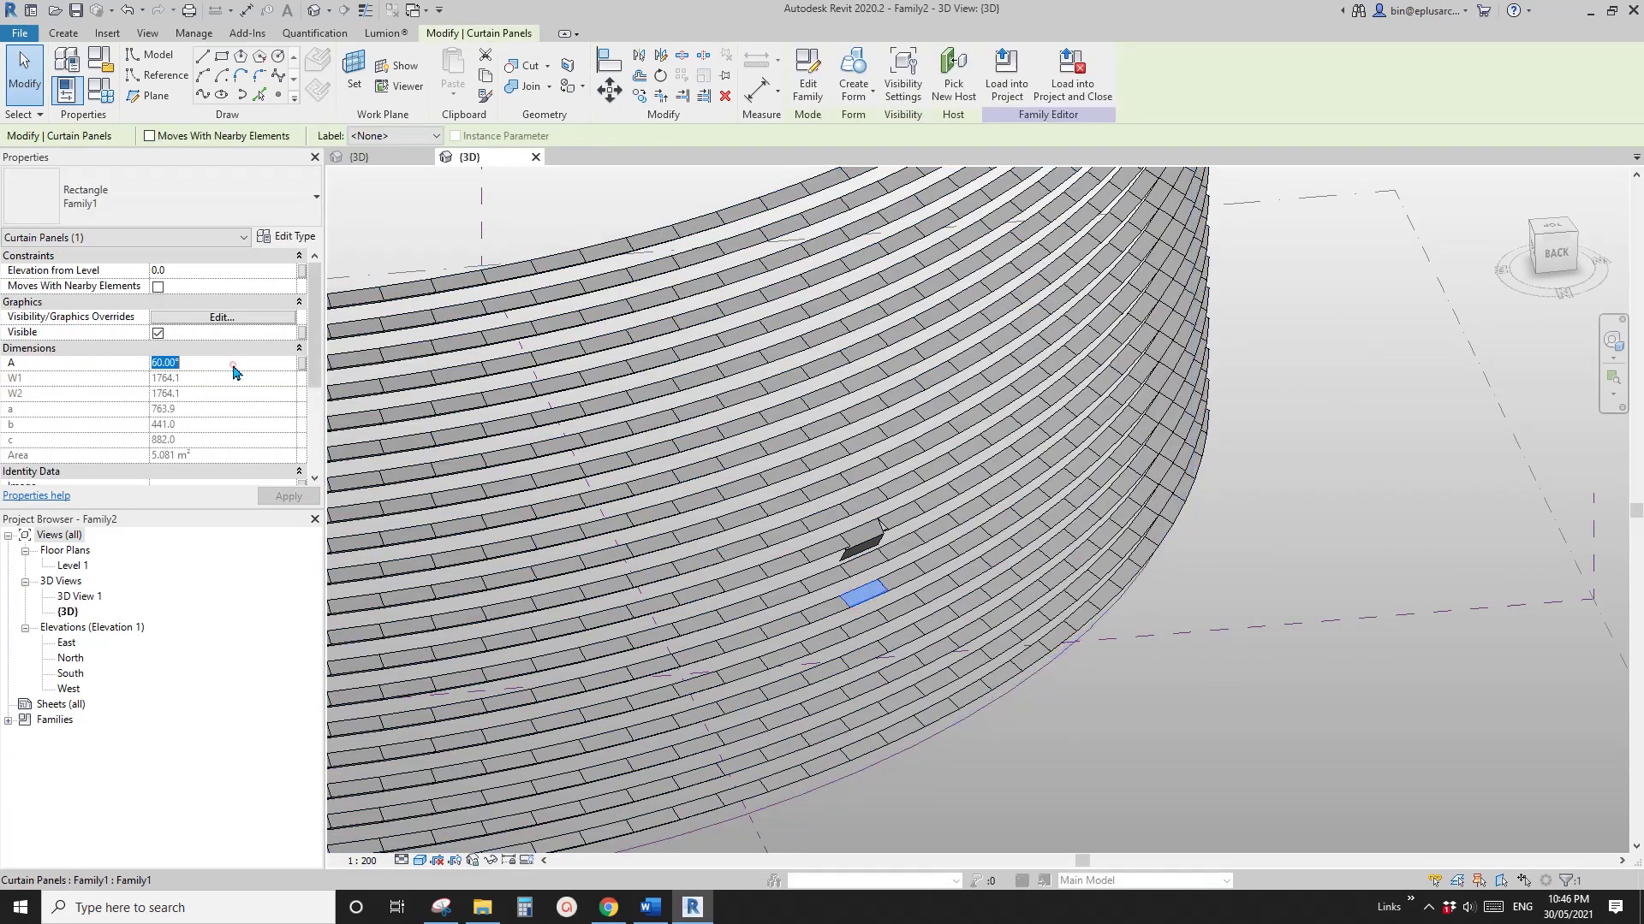
key("Escape")
middle_click_drag(1028, 552, 782, 488)
left_click(897, 483)
middle_click_drag(897, 483, 770, 535, "shift")
middle_click_drag(941, 486, 1027, 648)
key("Escape")
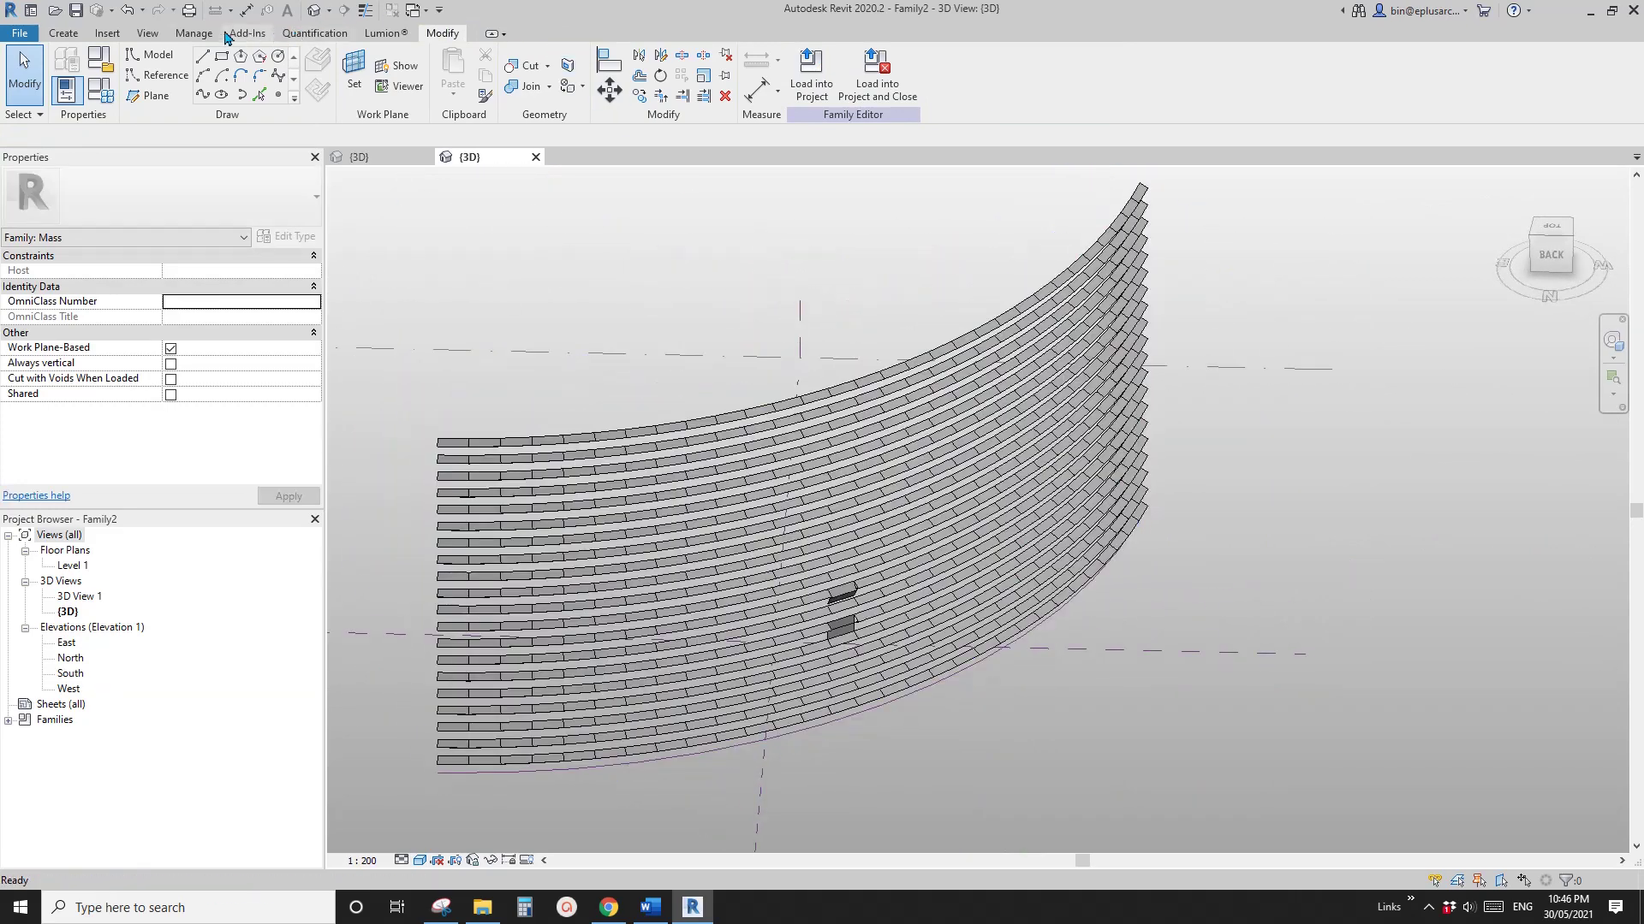
Launch Dynamo beside the mass model, bring the curved surface into view, and create a new graph
left_click(194, 32)
left_click(1063, 75)
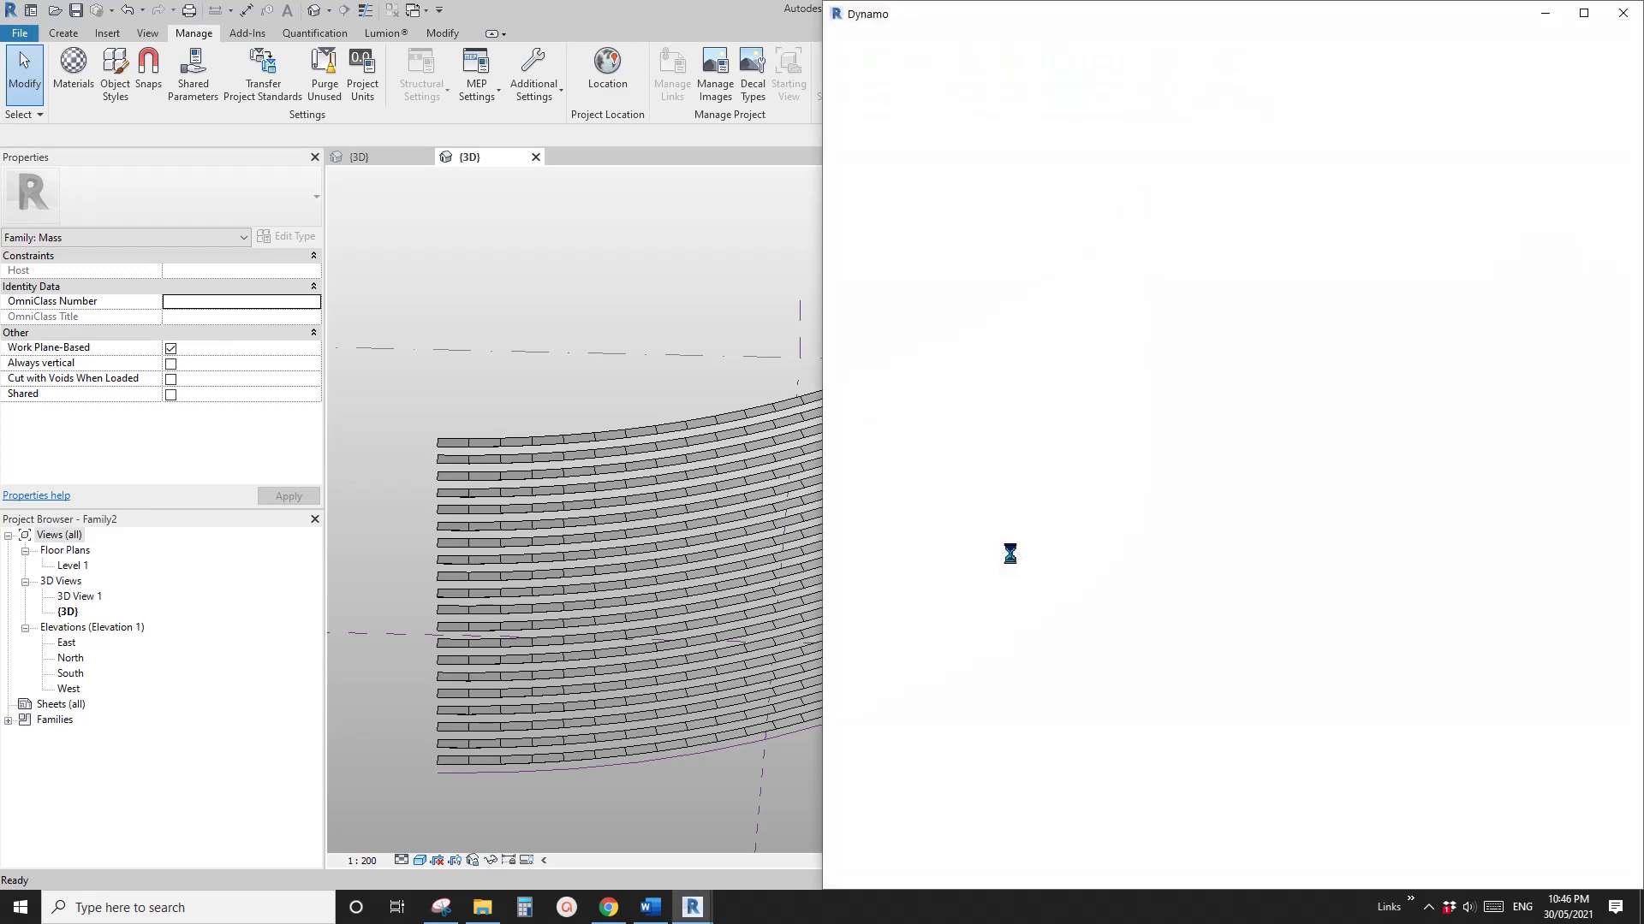
middle_click_drag(648, 400, 463, 435)
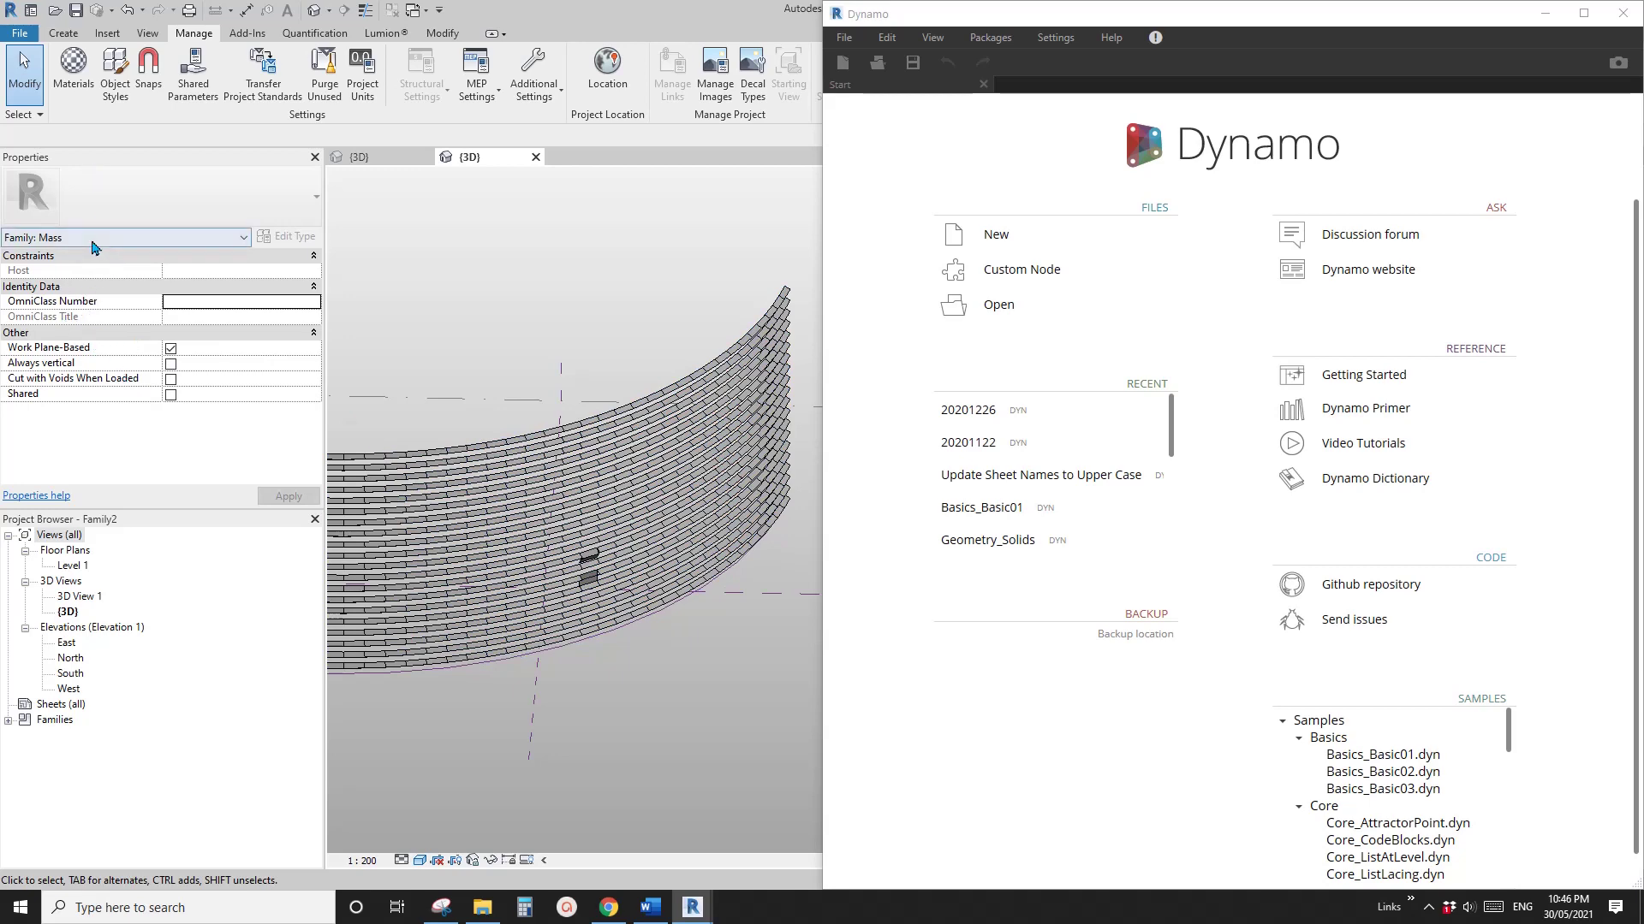
middle_click_drag(604, 450, 625, 484)
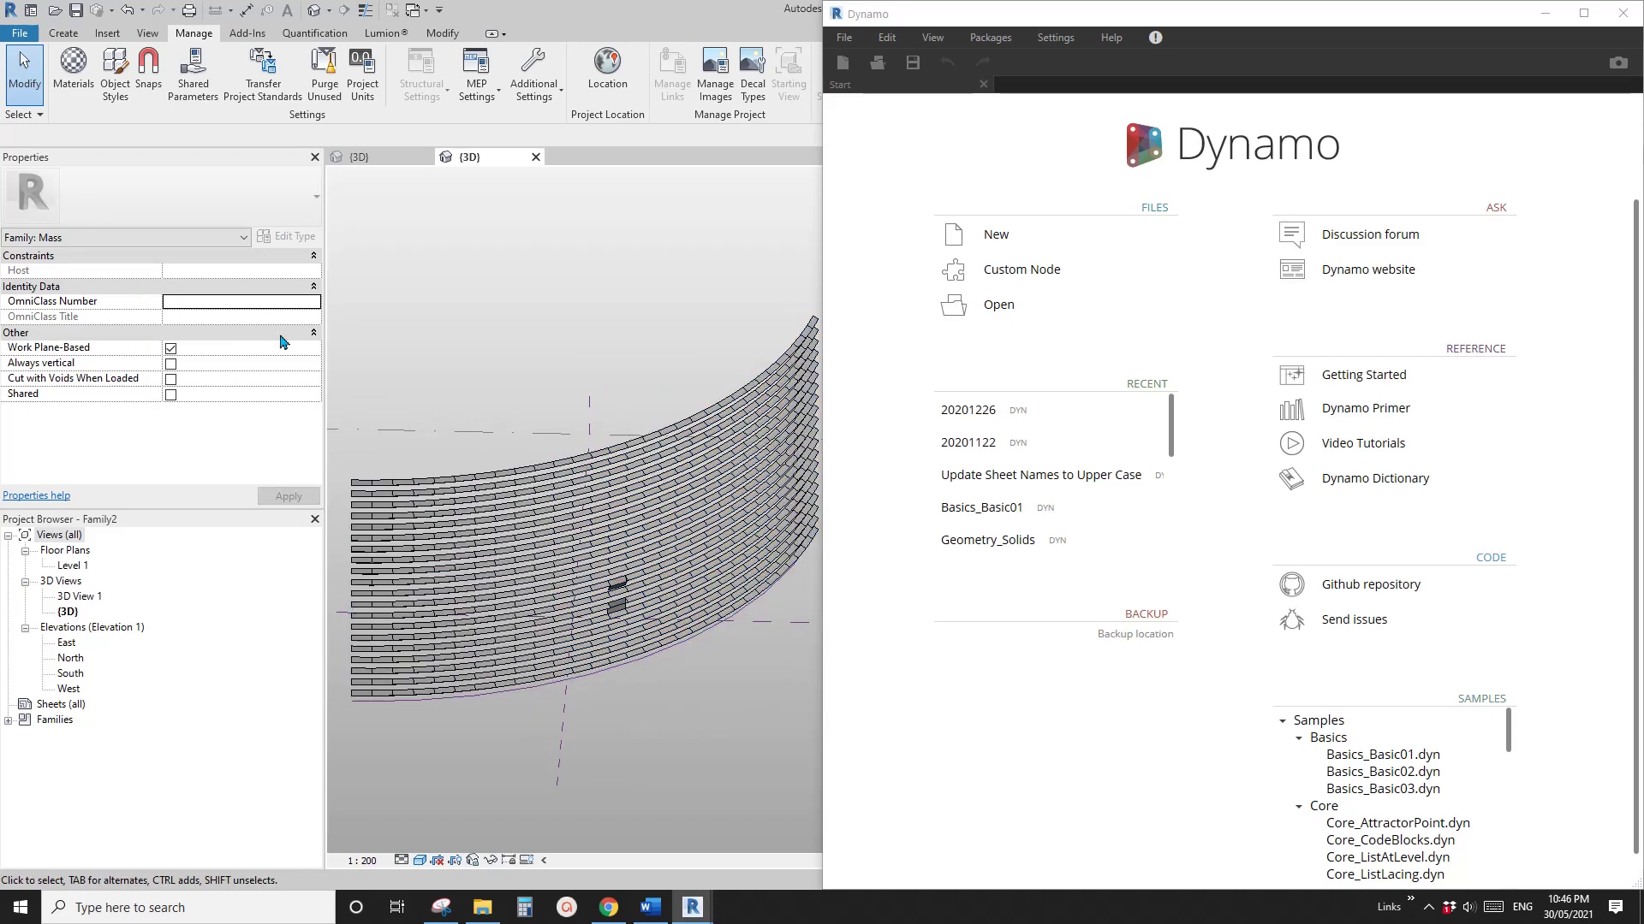
left_click(995, 234)
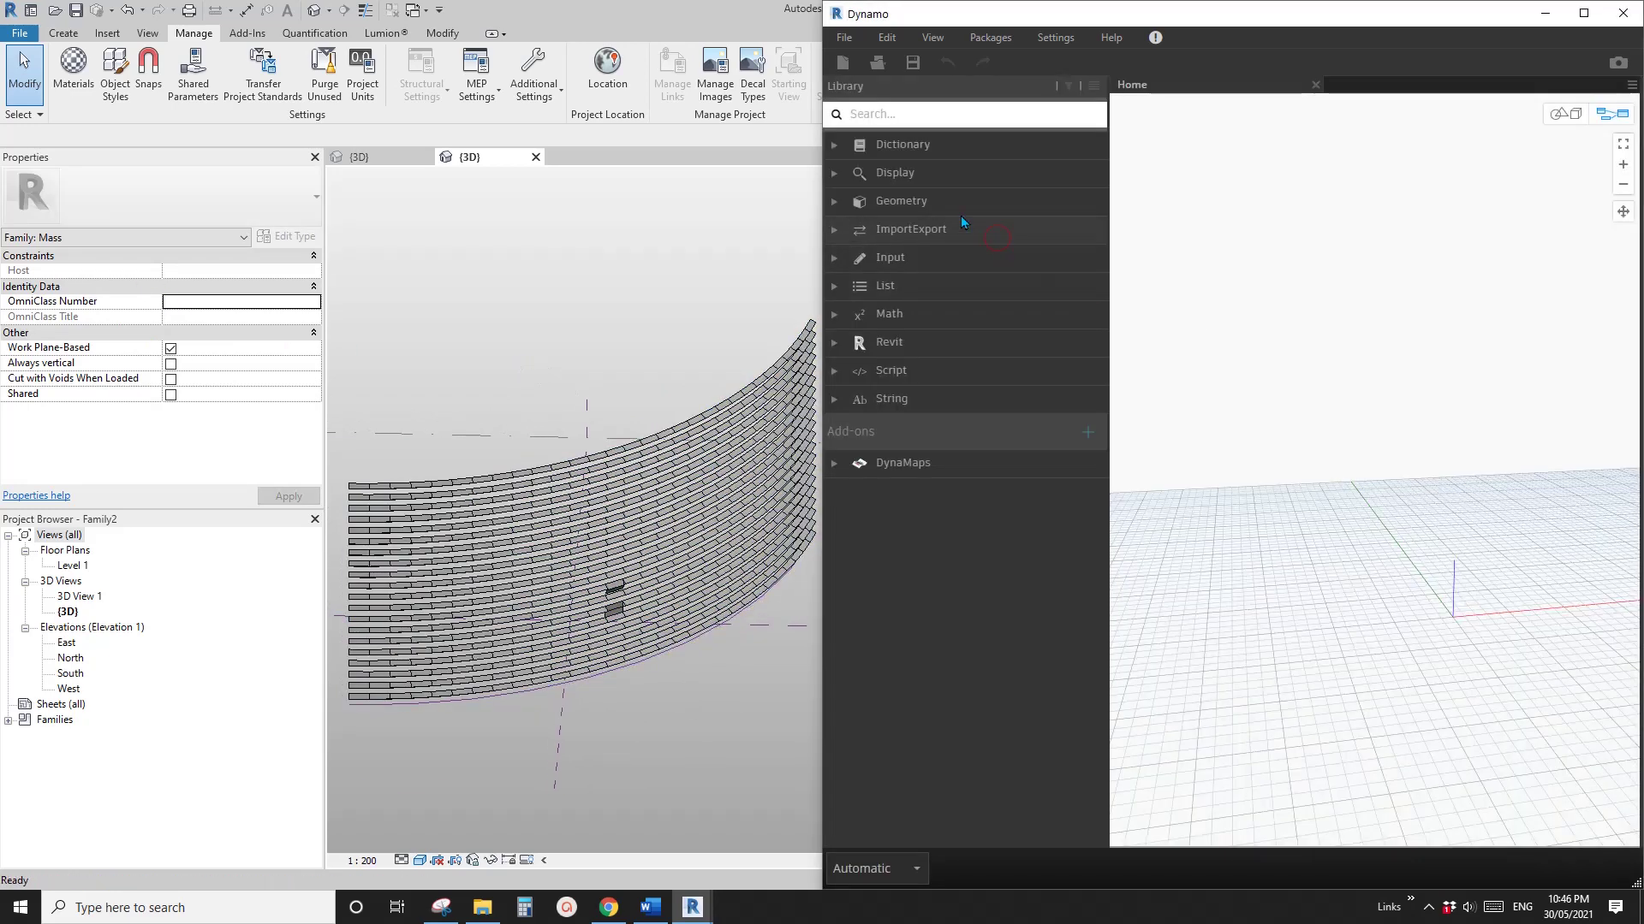
Add a Family Types node from the Revit selection nodes and choose Family1:Family1 in it
left_click(890, 342)
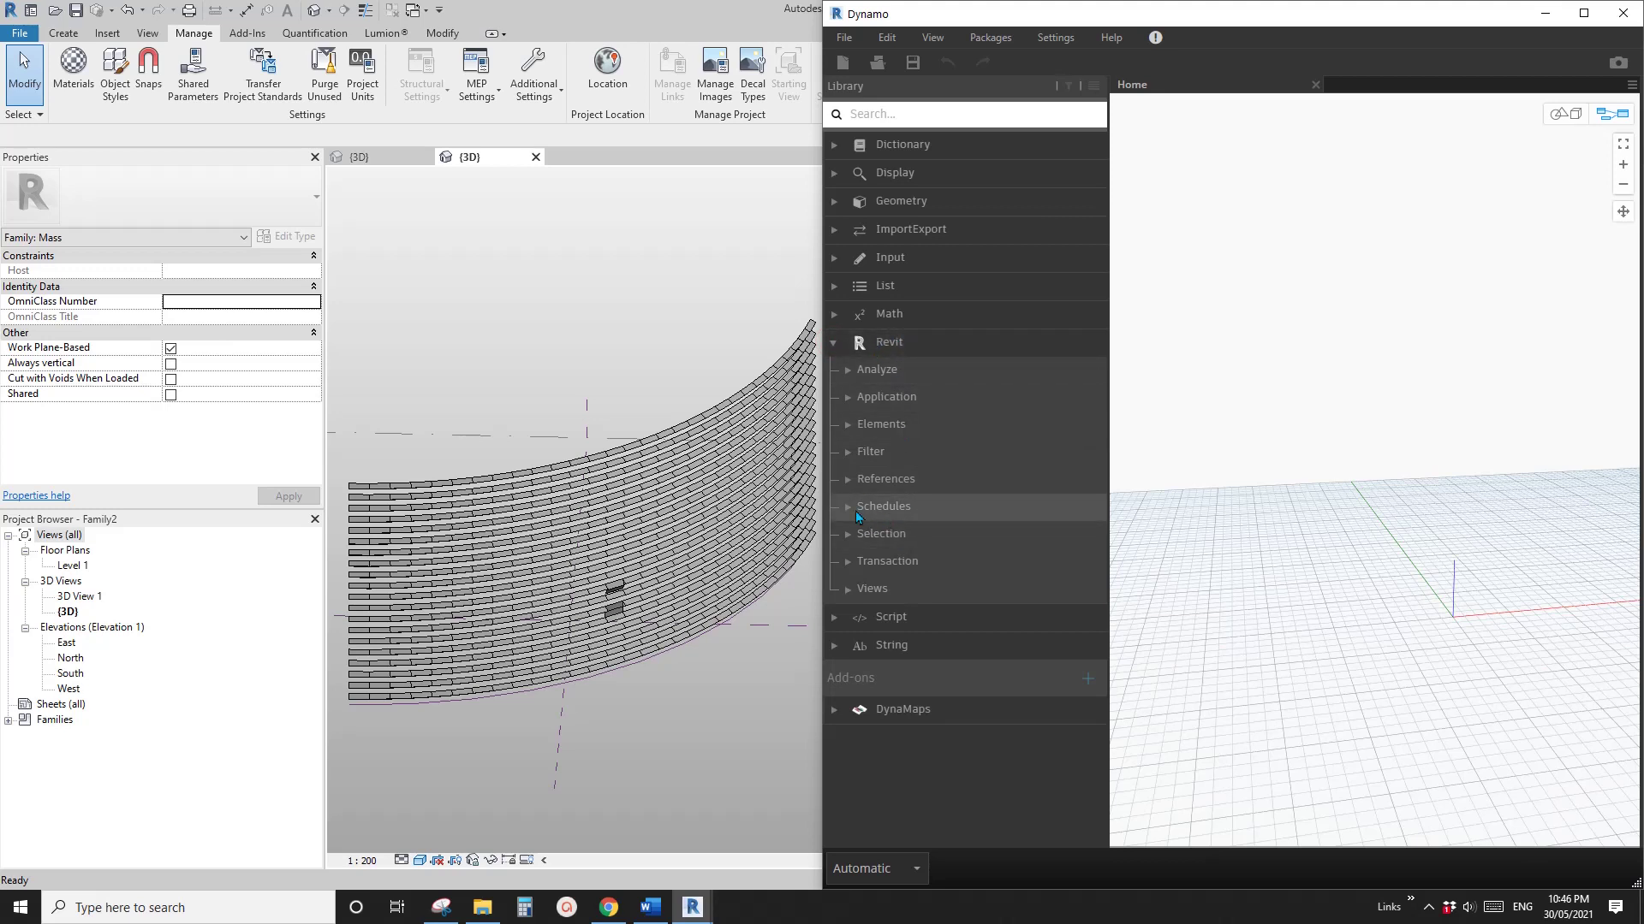
left_click(880, 533)
scroll(907, 514, "down", 3)
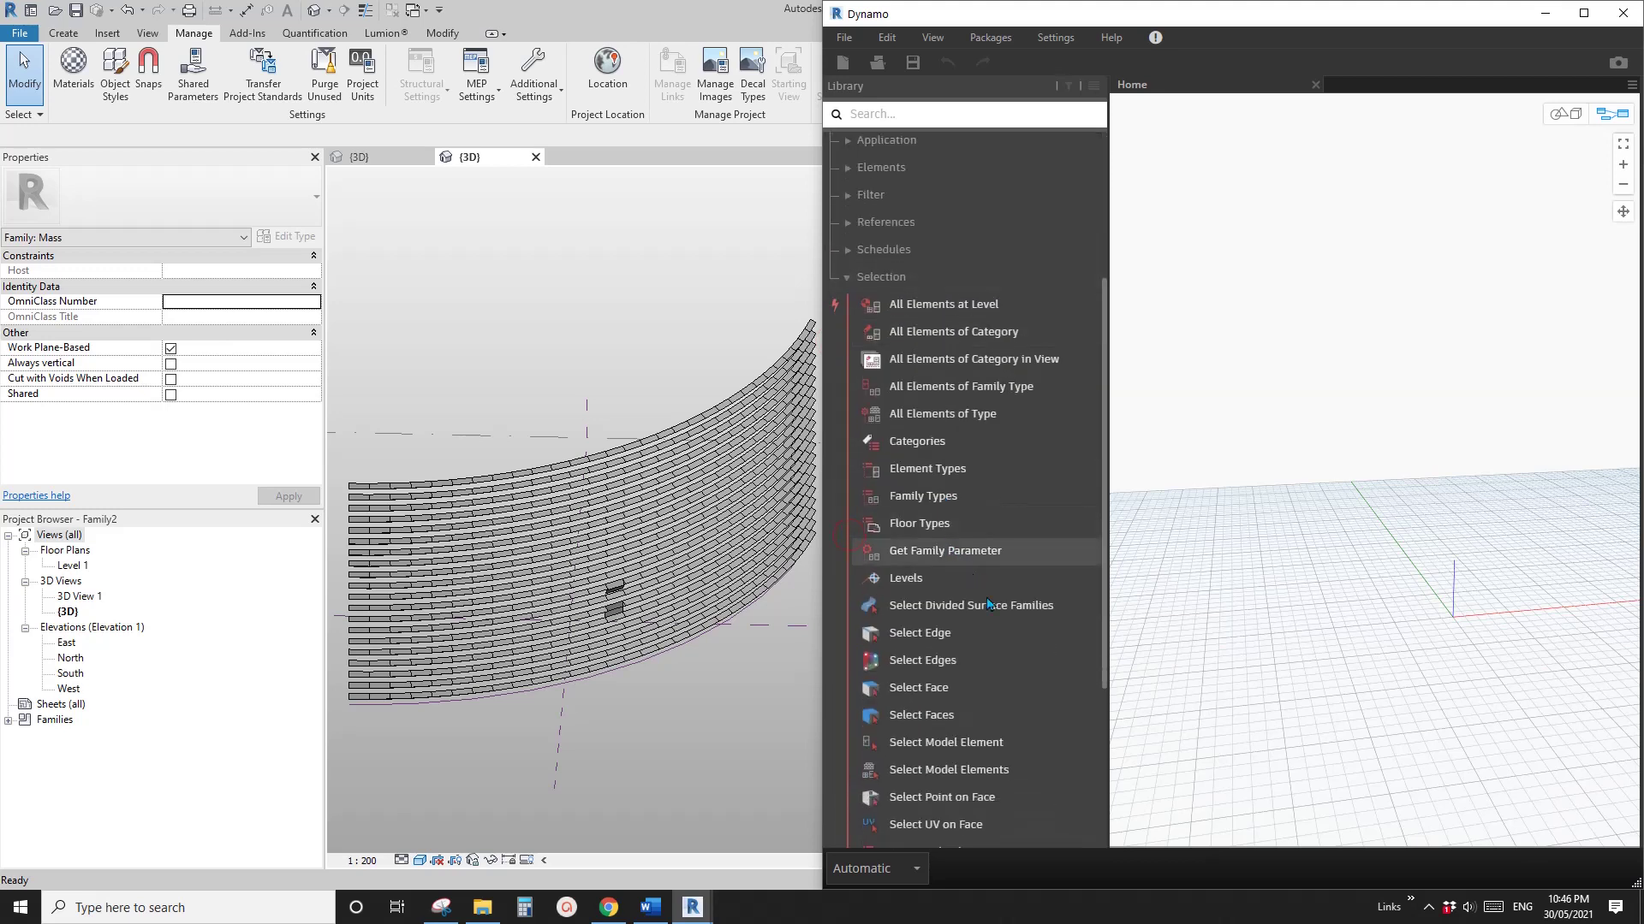
left_click(931, 500)
left_click_drag(1425, 440, 1273, 401)
left_click(1253, 428)
left_click(1224, 445)
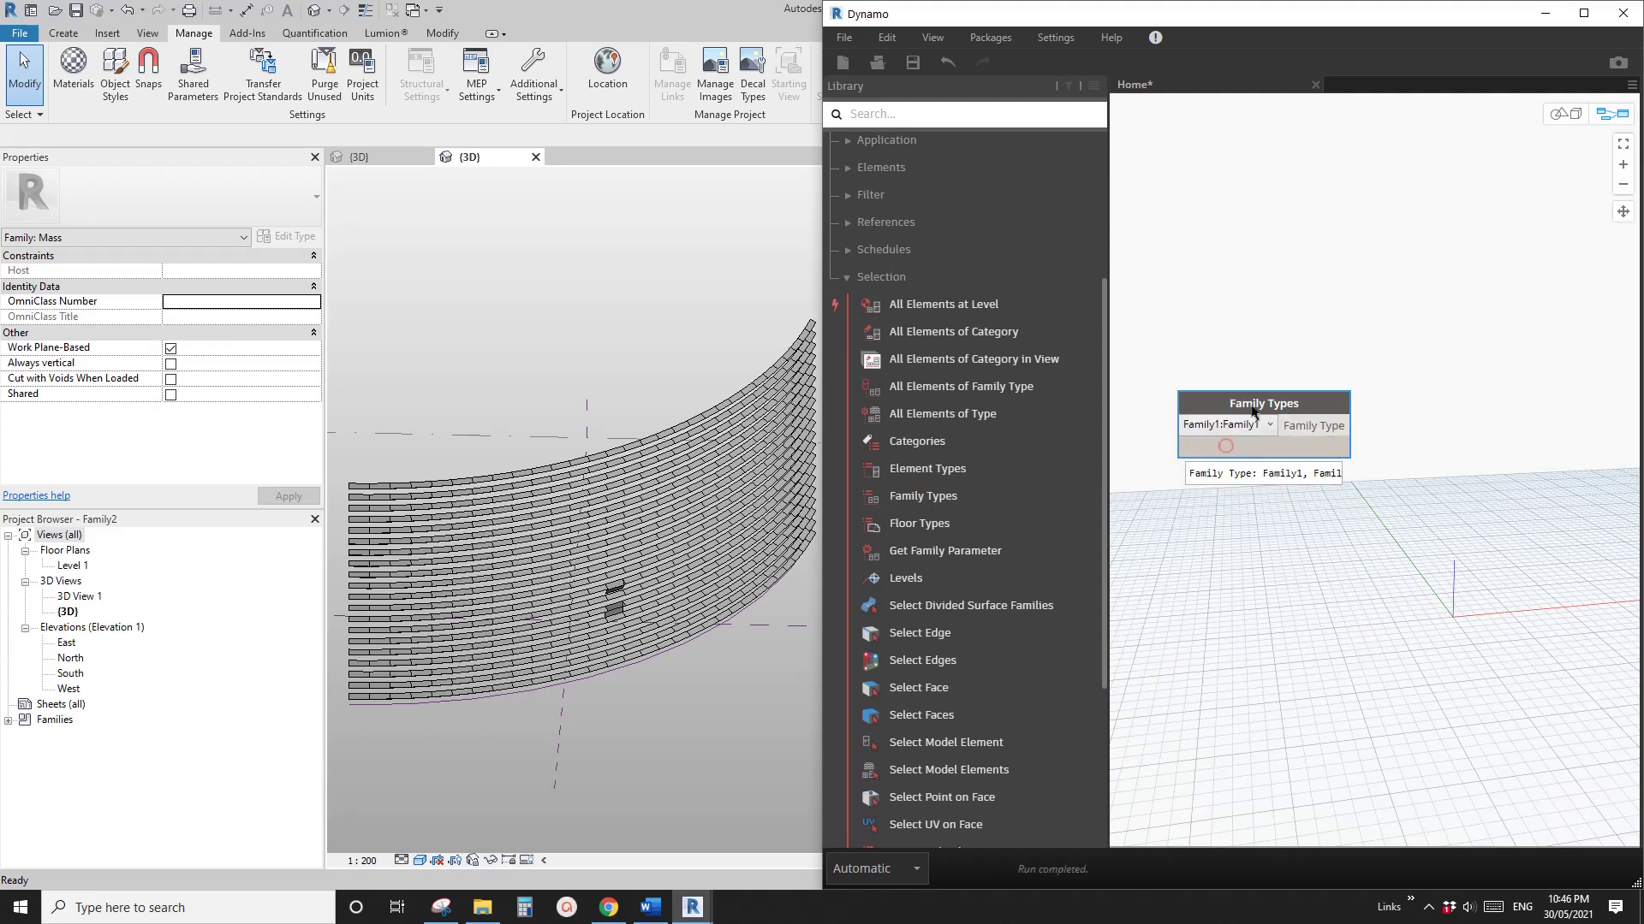
Add an All Elements of Family Type node, connect the Family Types output to it, and preview its element list
left_click(952, 387)
left_click_drag(1435, 468, 1465, 423)
left_click(1428, 436)
left_click(1332, 429)
left_click(1364, 541)
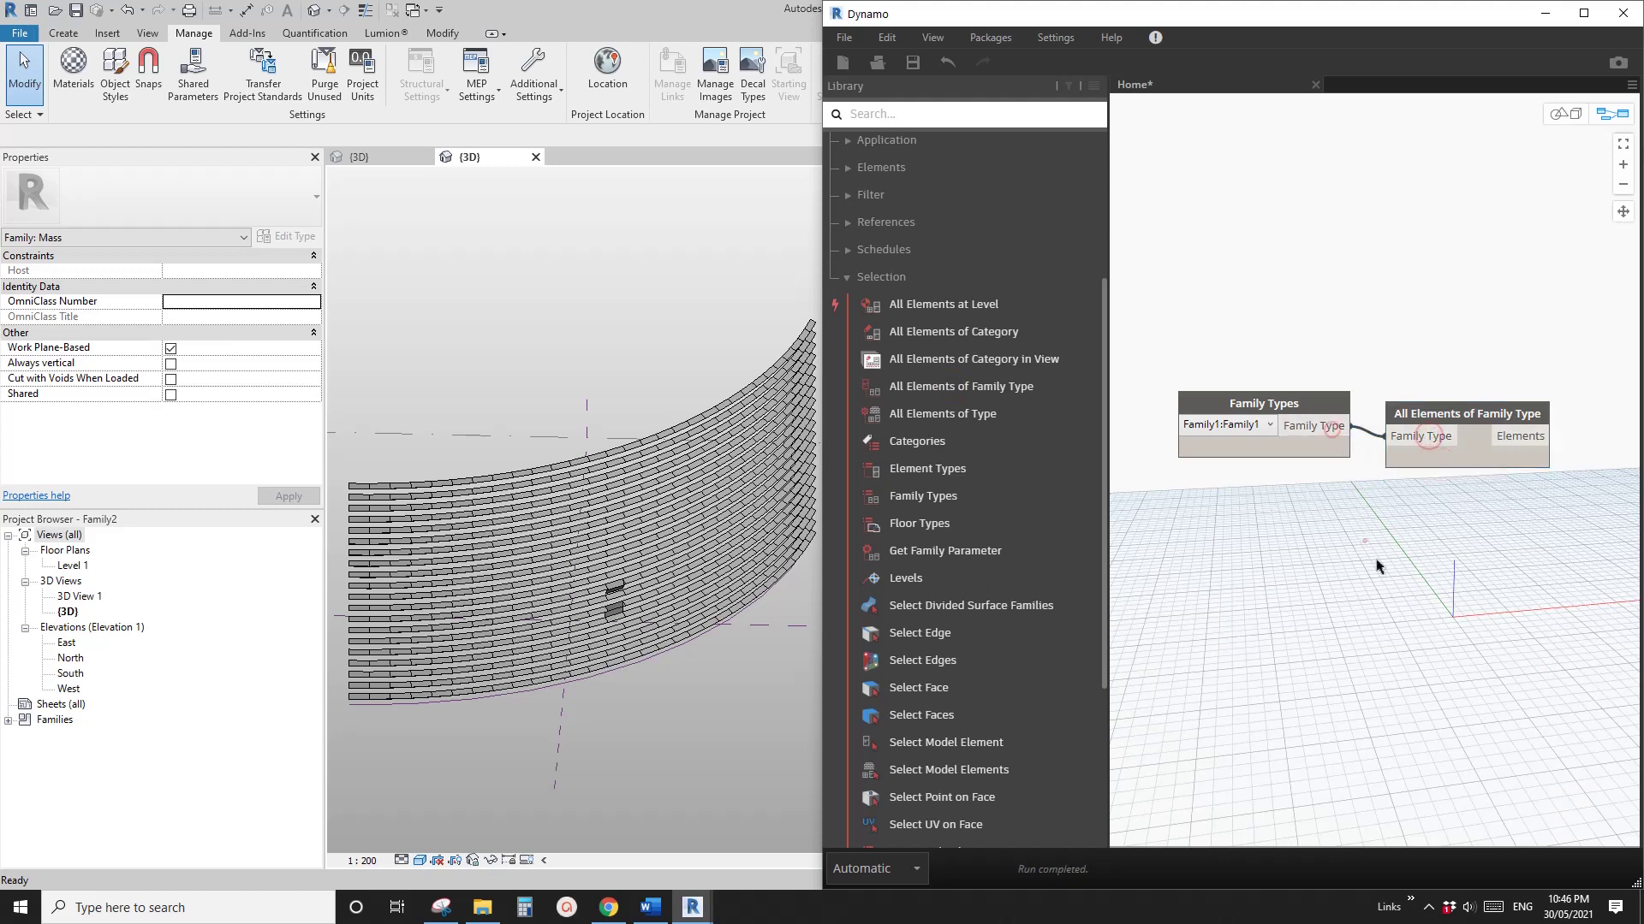
middle_click_drag(1404, 572, 1344, 537)
mouse_move(1472, 458)
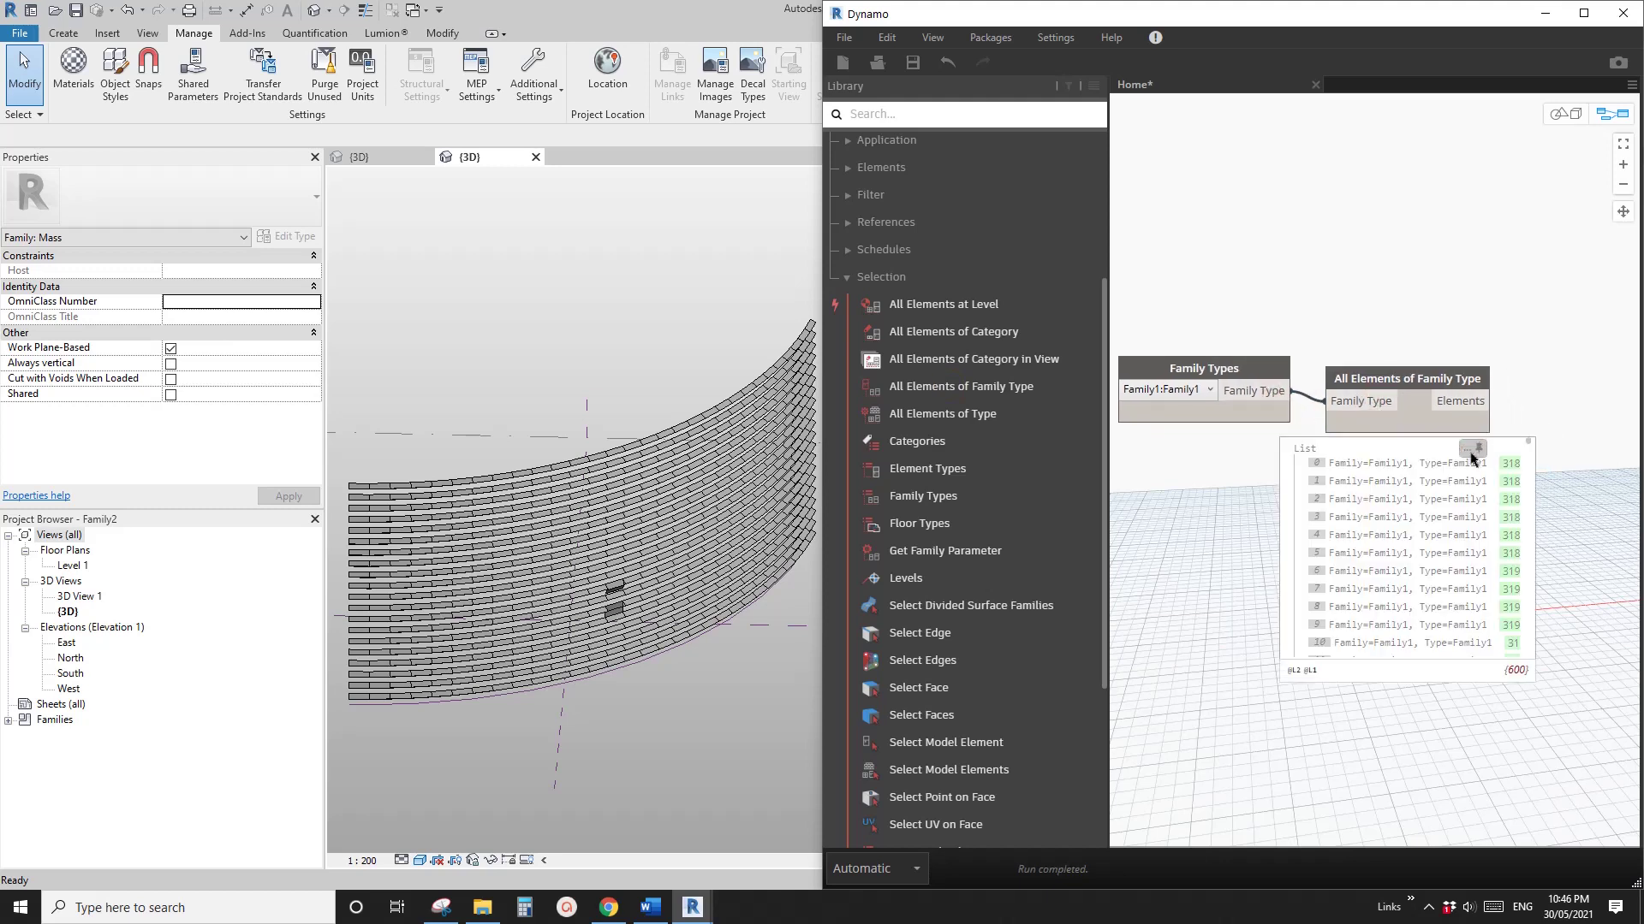
Add an Element.SetParameterByName node and connect the Elements output to its element input
scroll(1267, 531, "down", 2)
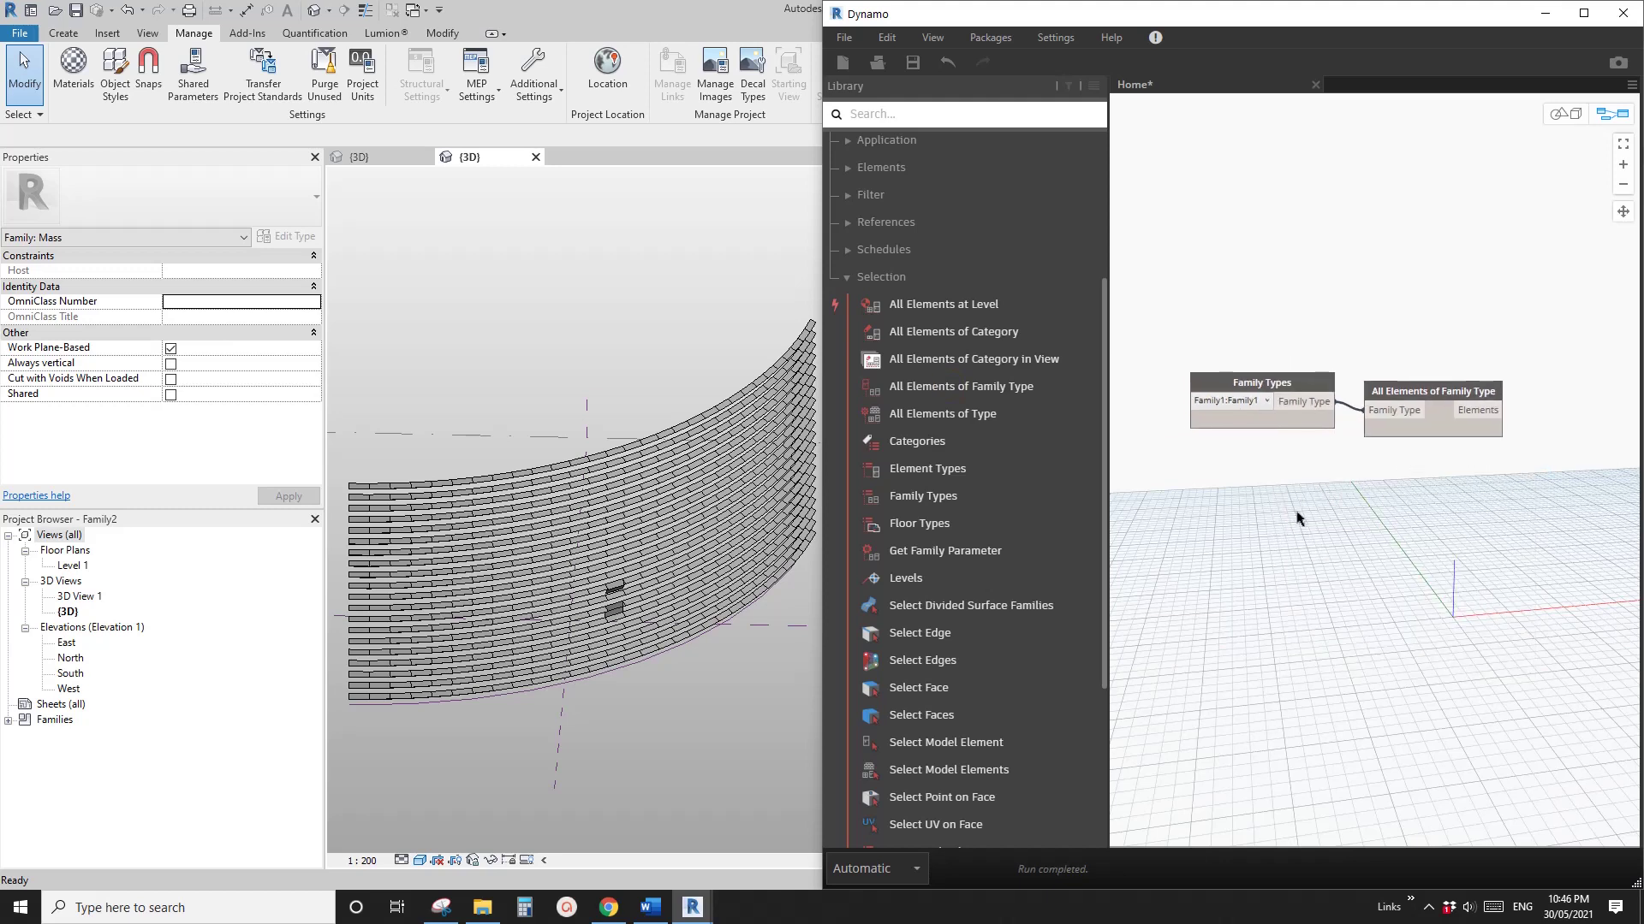
right_click(1281, 537)
type("setpara")
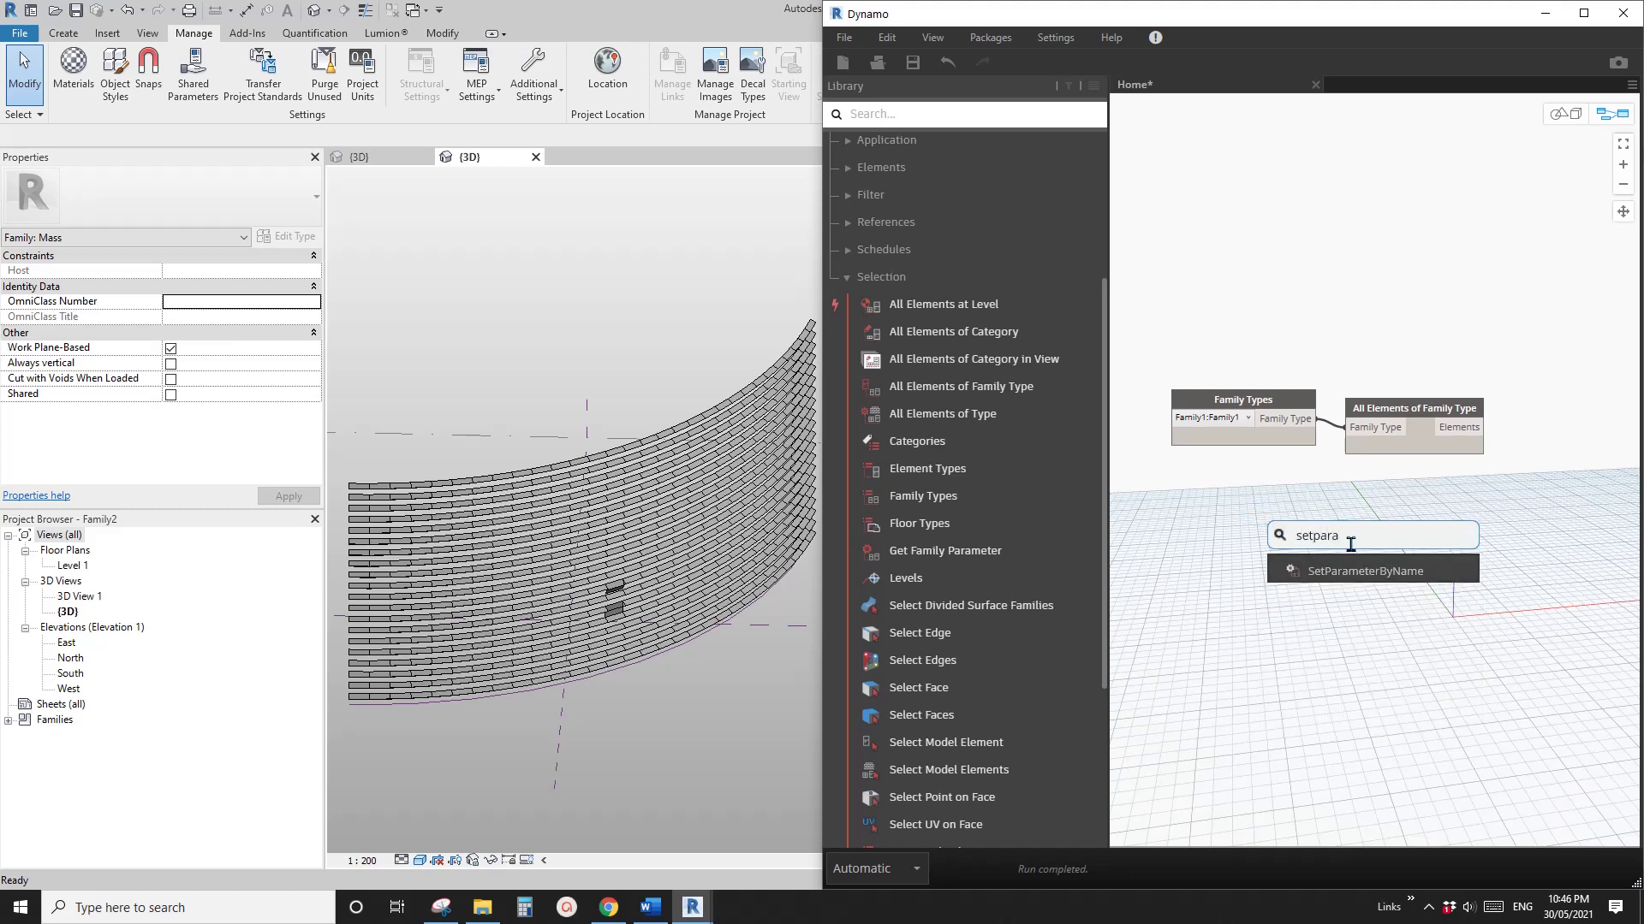
left_click(1368, 571)
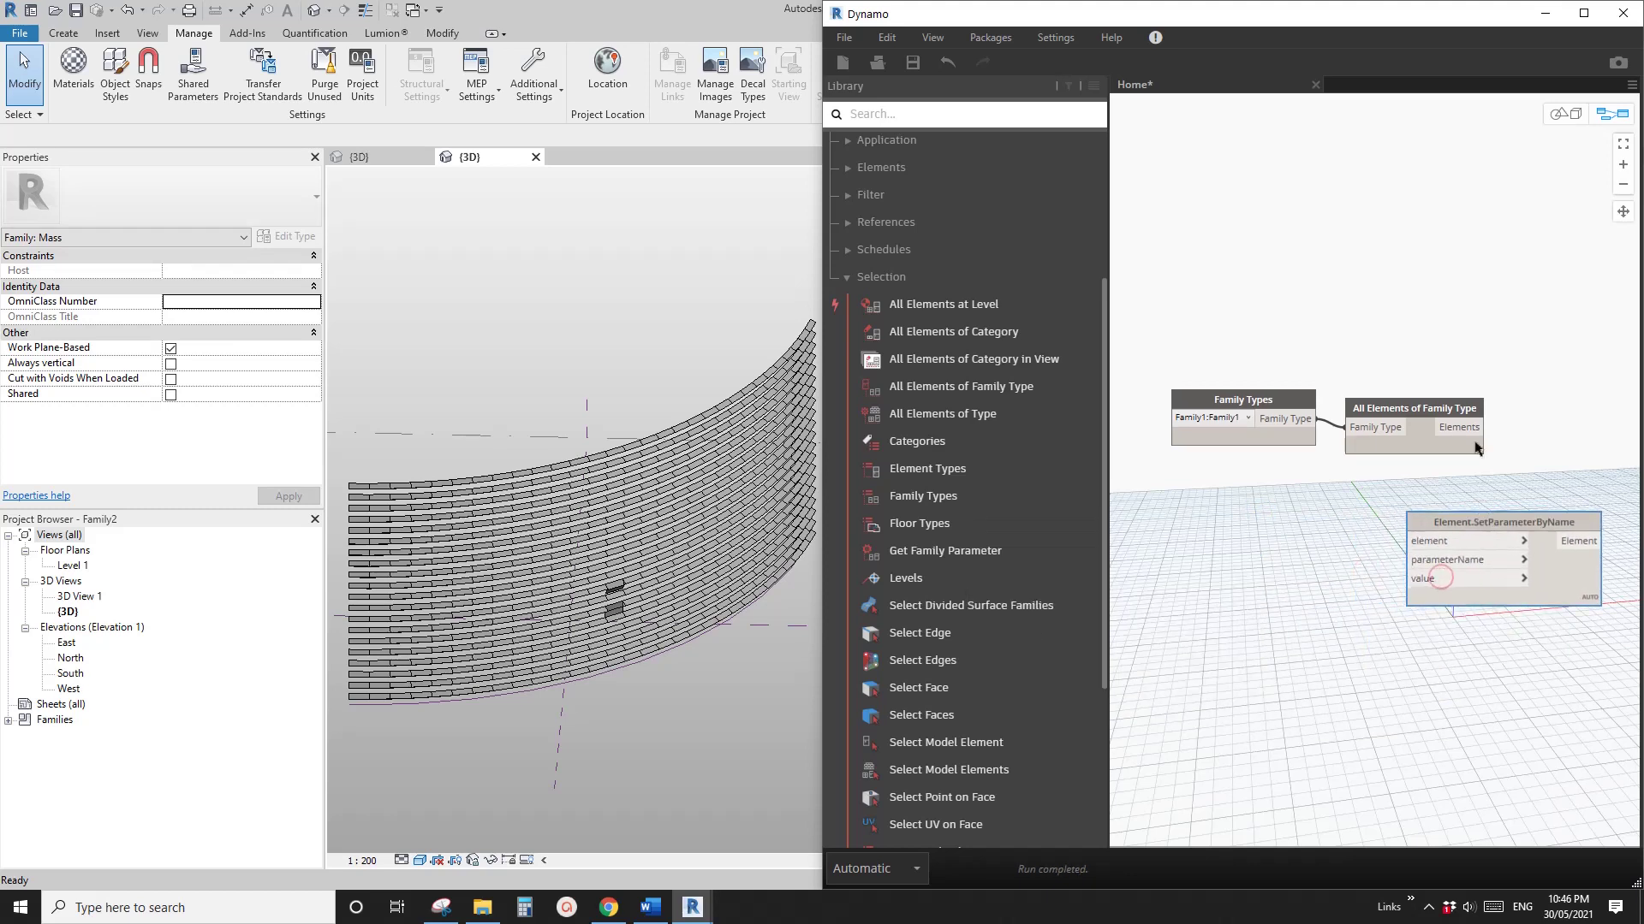
left_click(1465, 427)
left_click(1428, 540)
left_click_drag(1440, 520, 1519, 493)
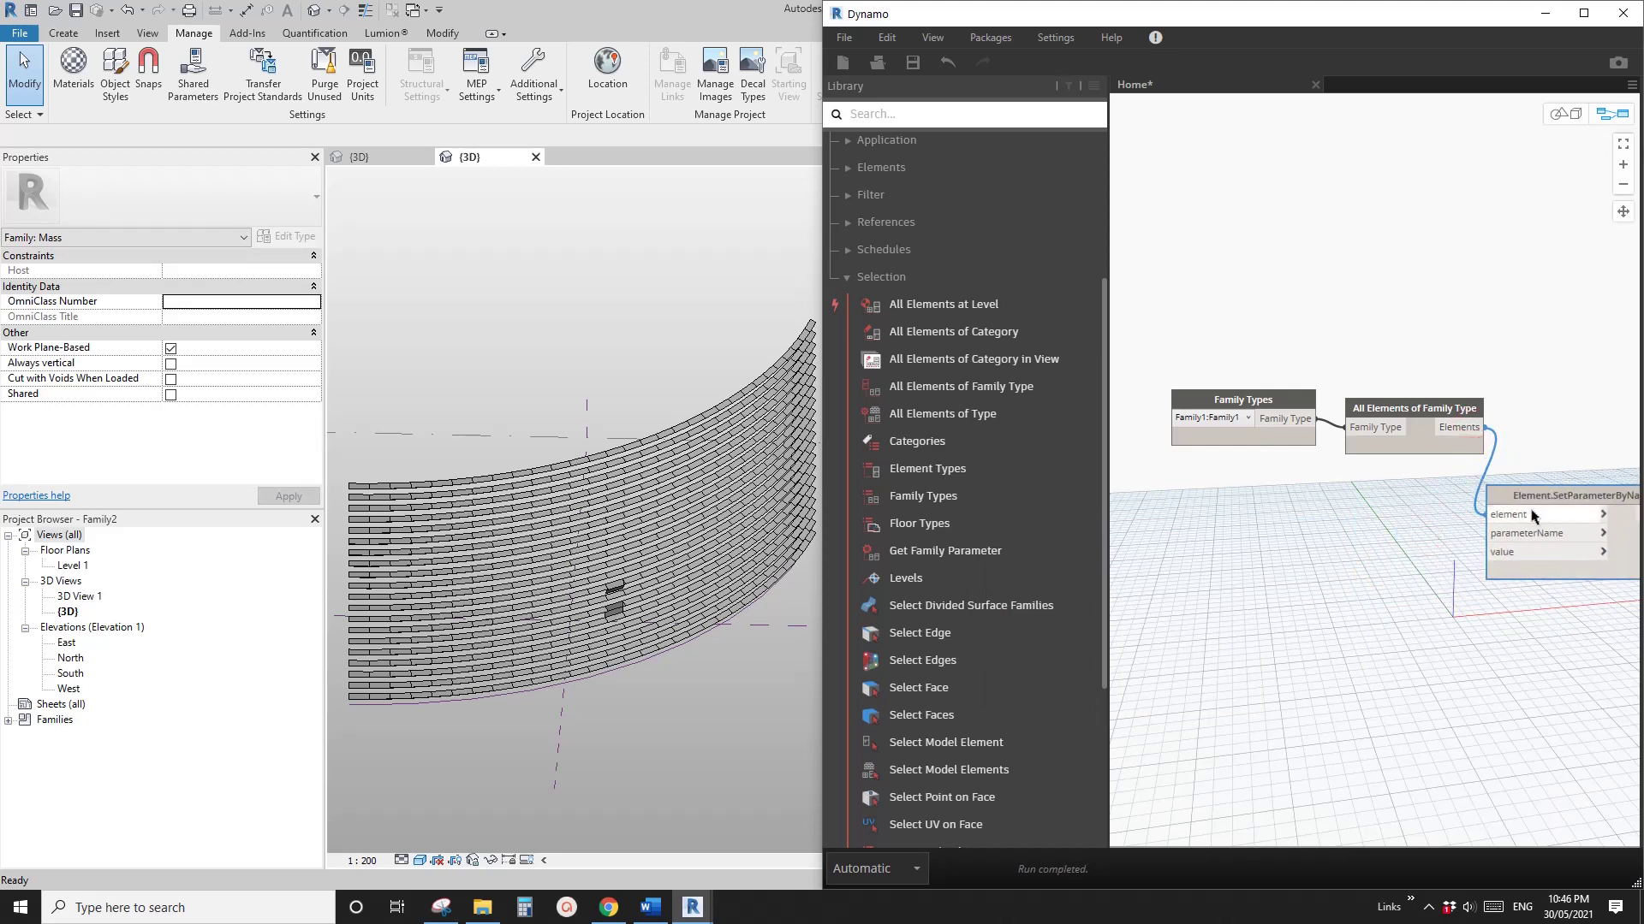
Add a Code Block containing "A"; and connect it to the parameterName input, checking the panel's parameter name in Revit
middle_click_drag(1351, 556, 1291, 549)
scroll(1258, 547, "down", 3)
scroll(1289, 539, "up", 3)
left_click(609, 589)
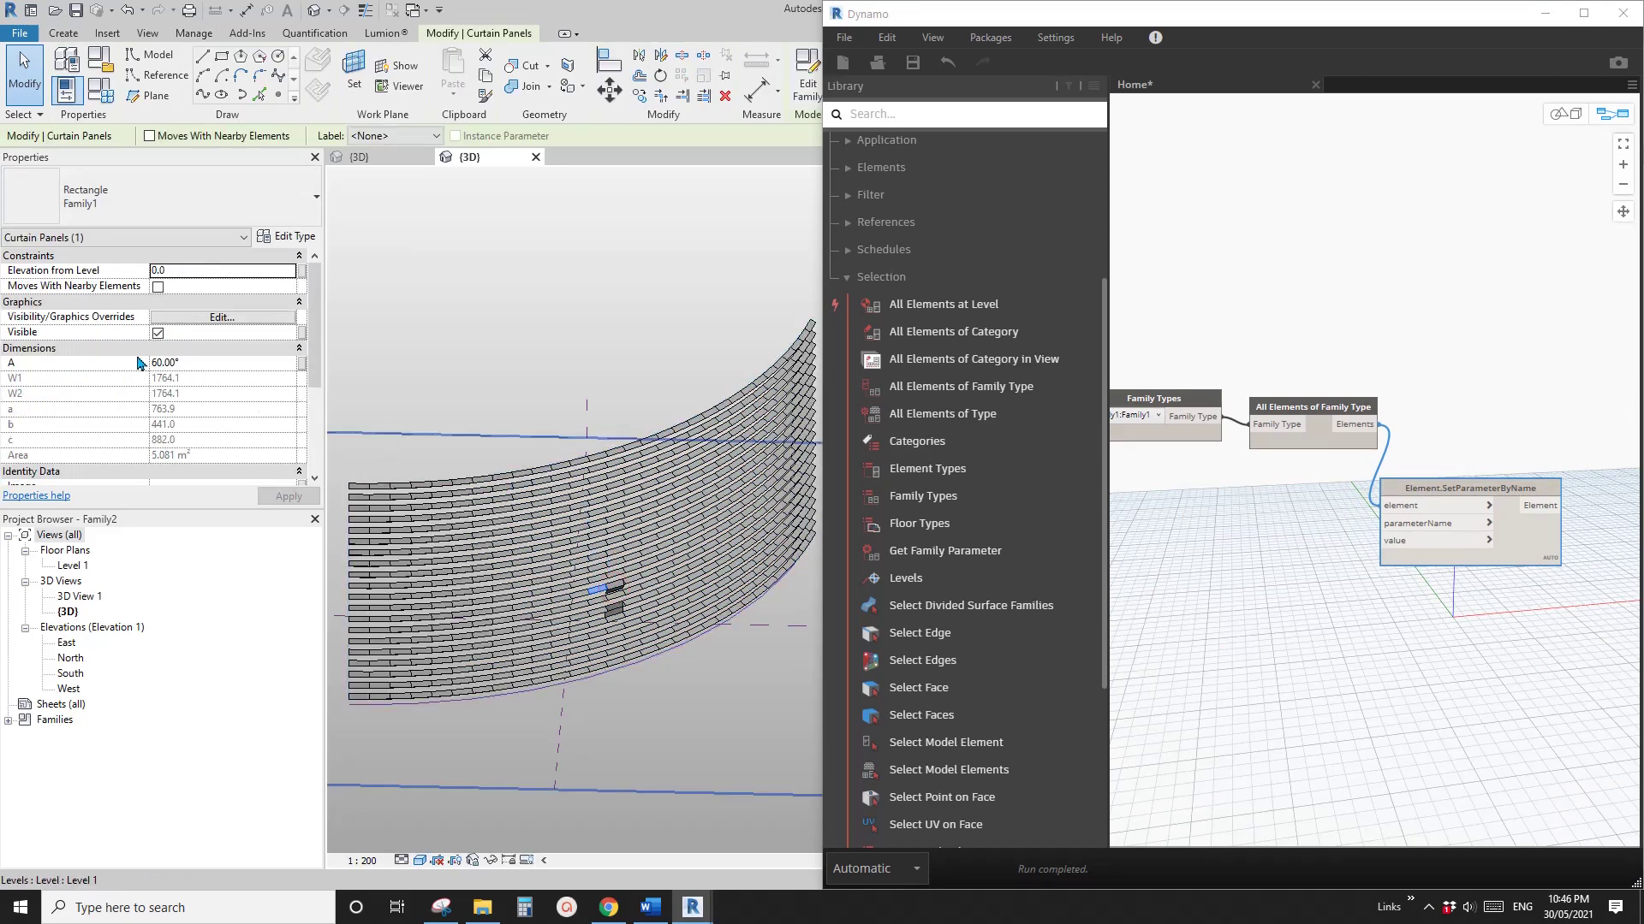
double_click(1288, 595)
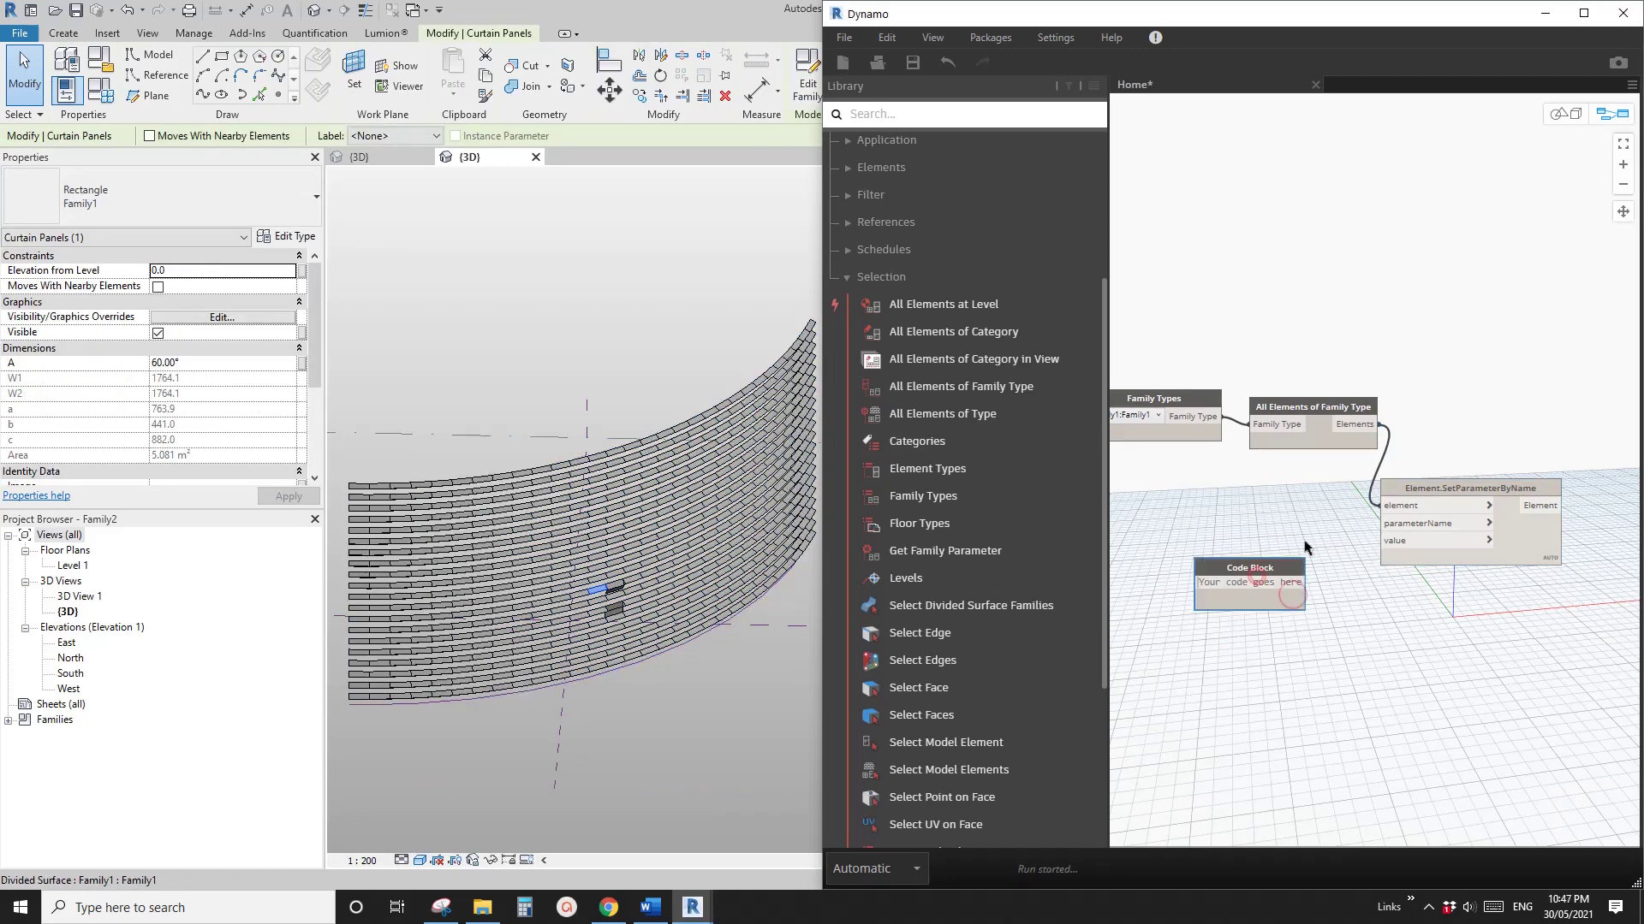
type("\"A\";")
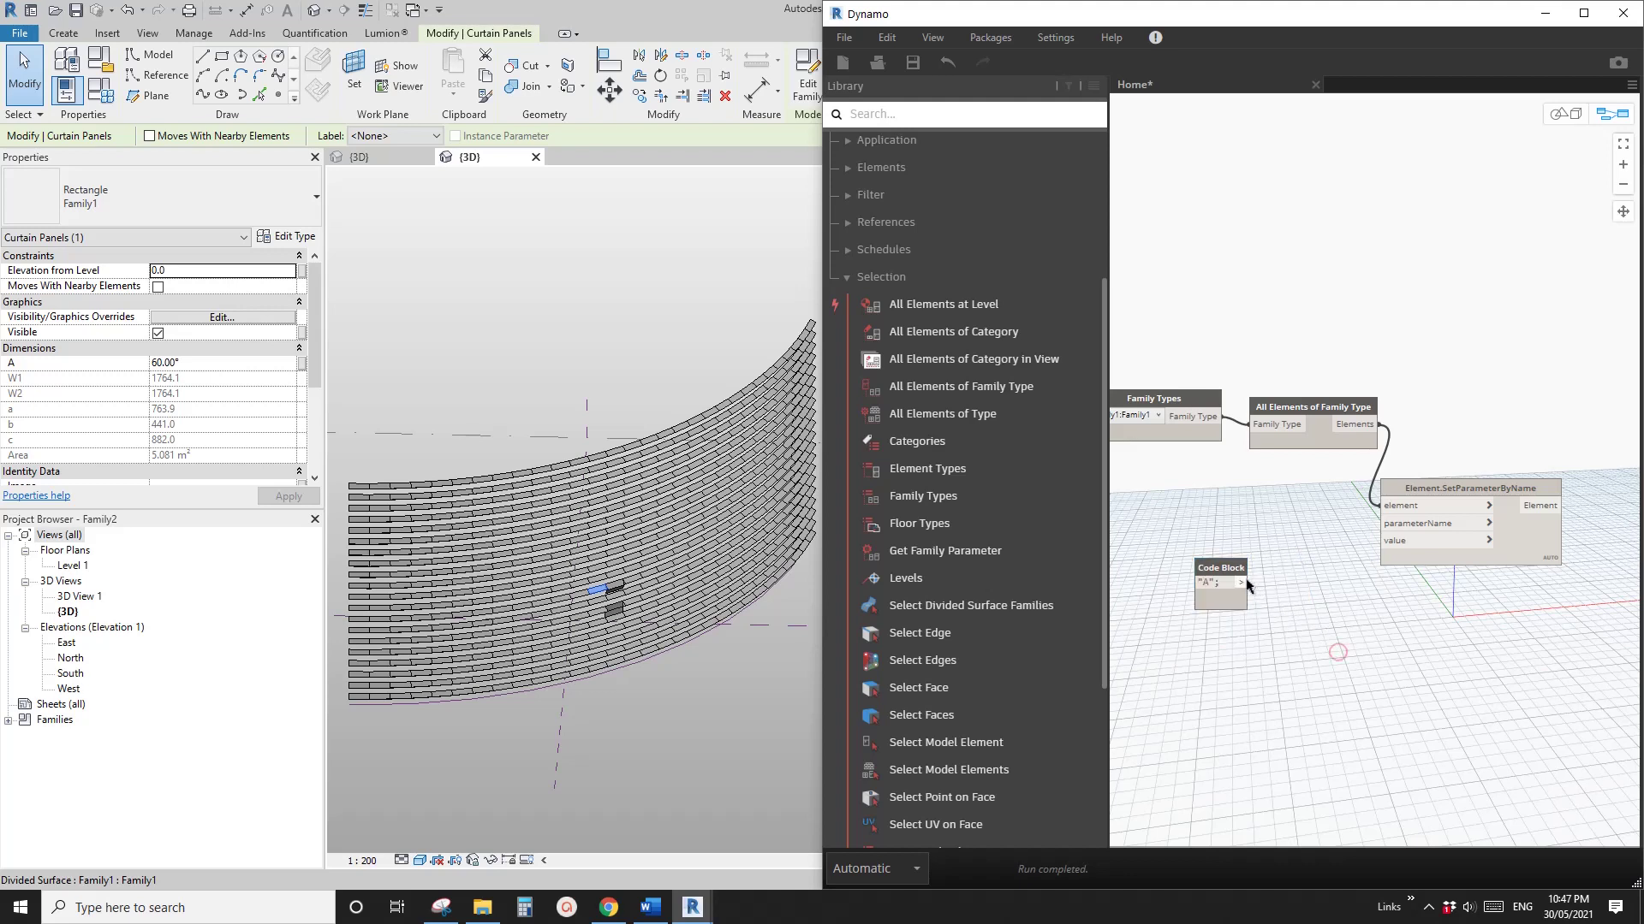
left_click_drag(1247, 586, 1389, 523)
left_click_drag(1228, 565, 1275, 537)
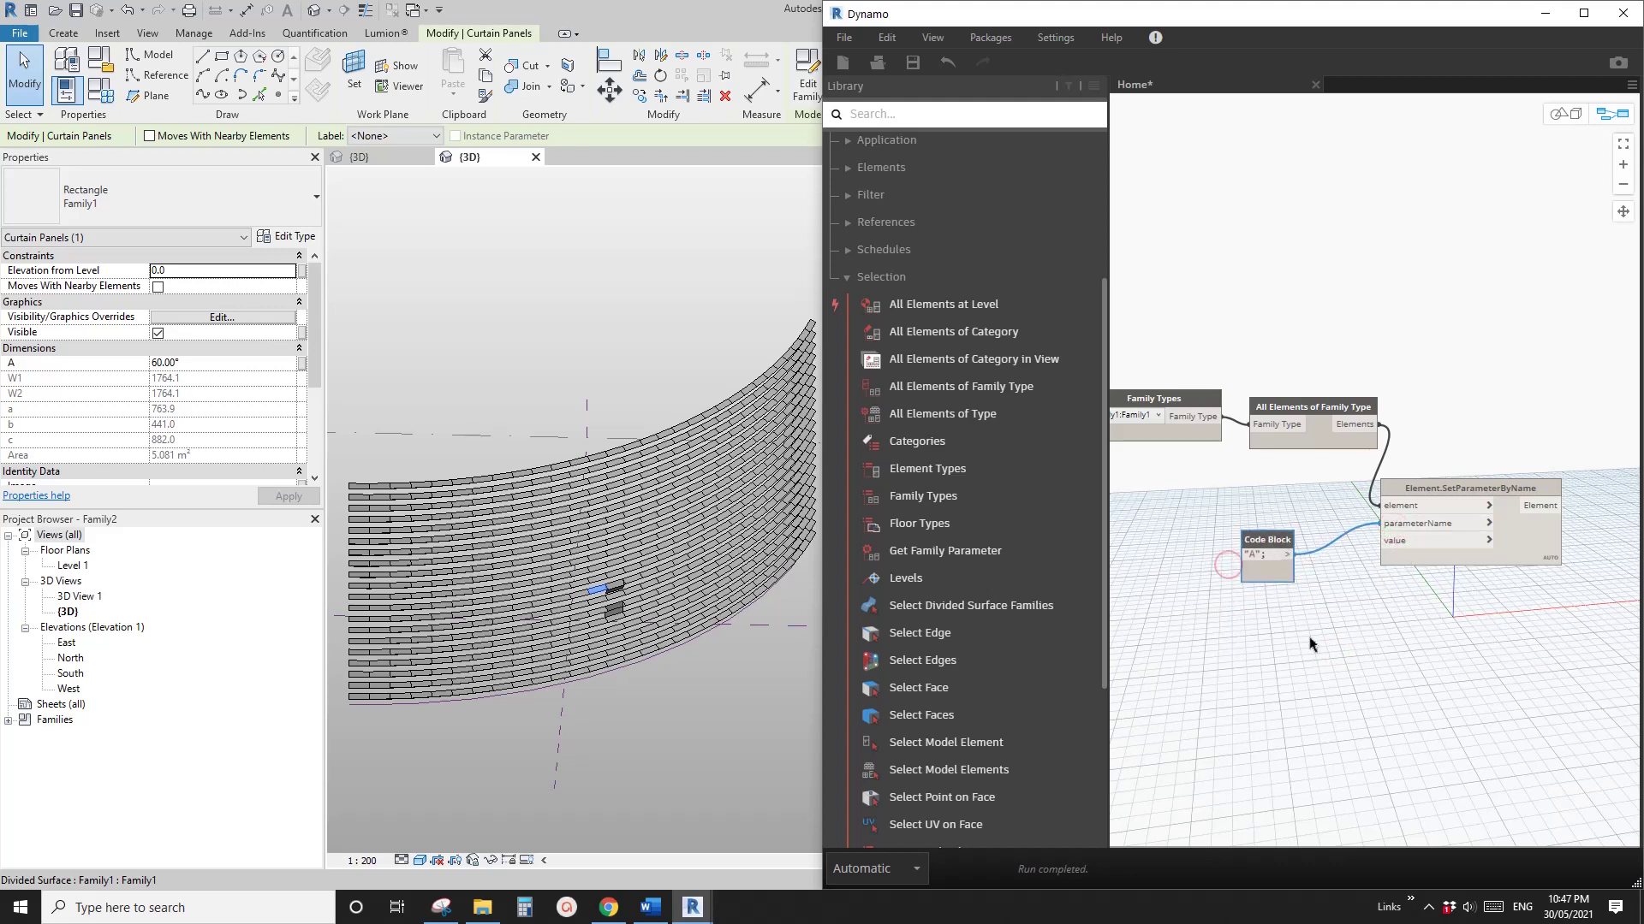
Add an Integer Slider node to the graph and place it below the "A" Code Block
right_click(1271, 655)
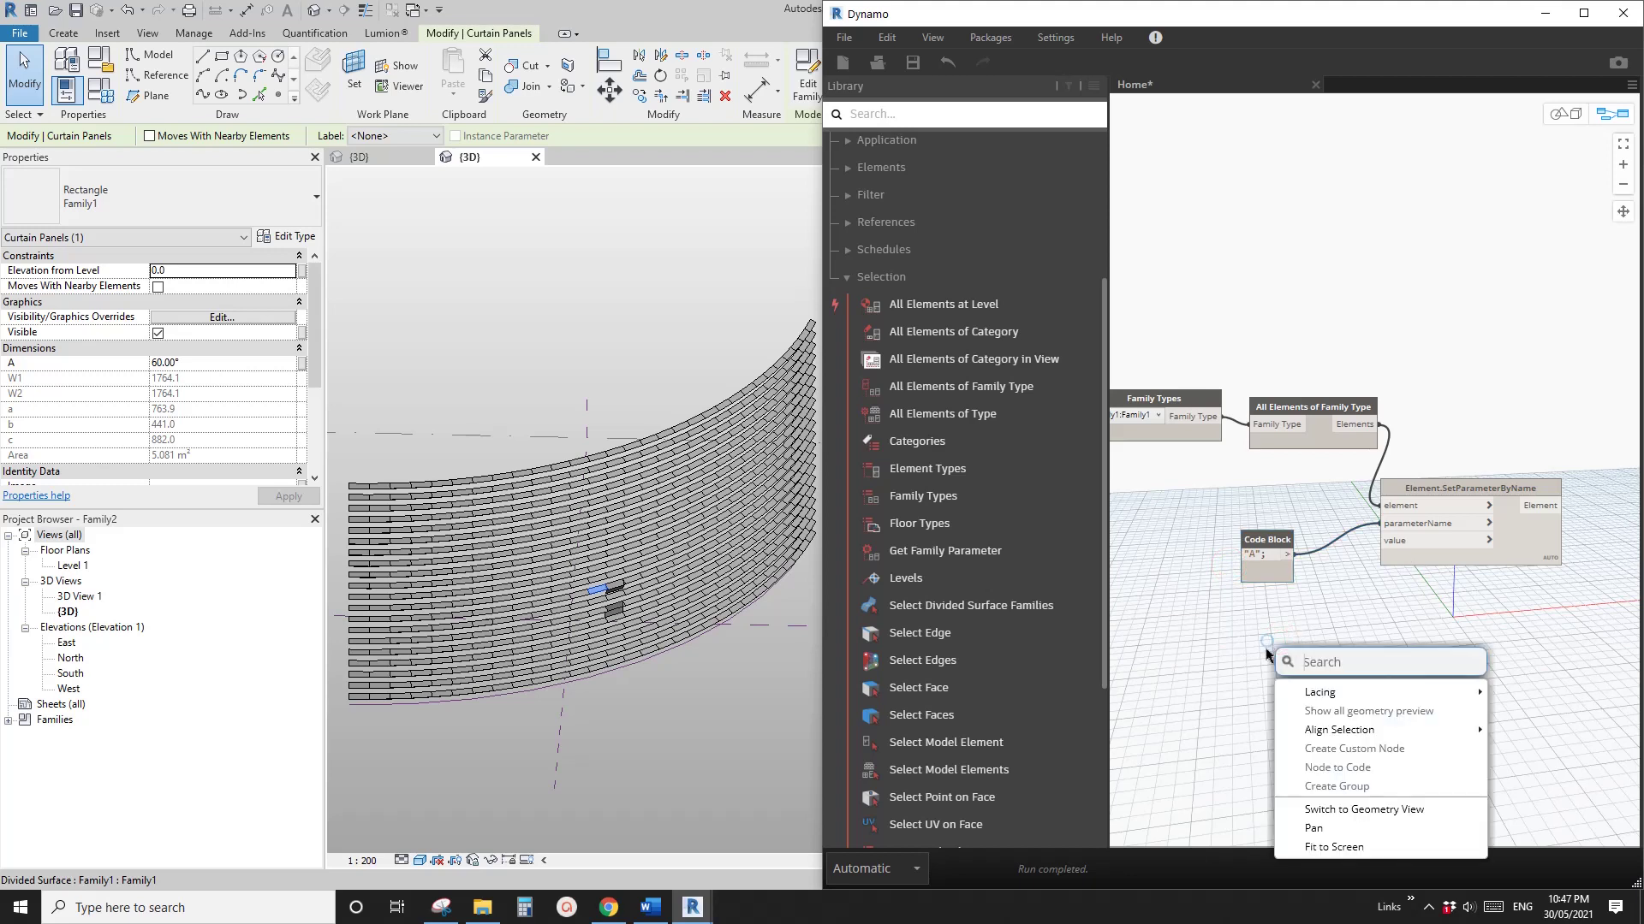
right_click(1197, 644)
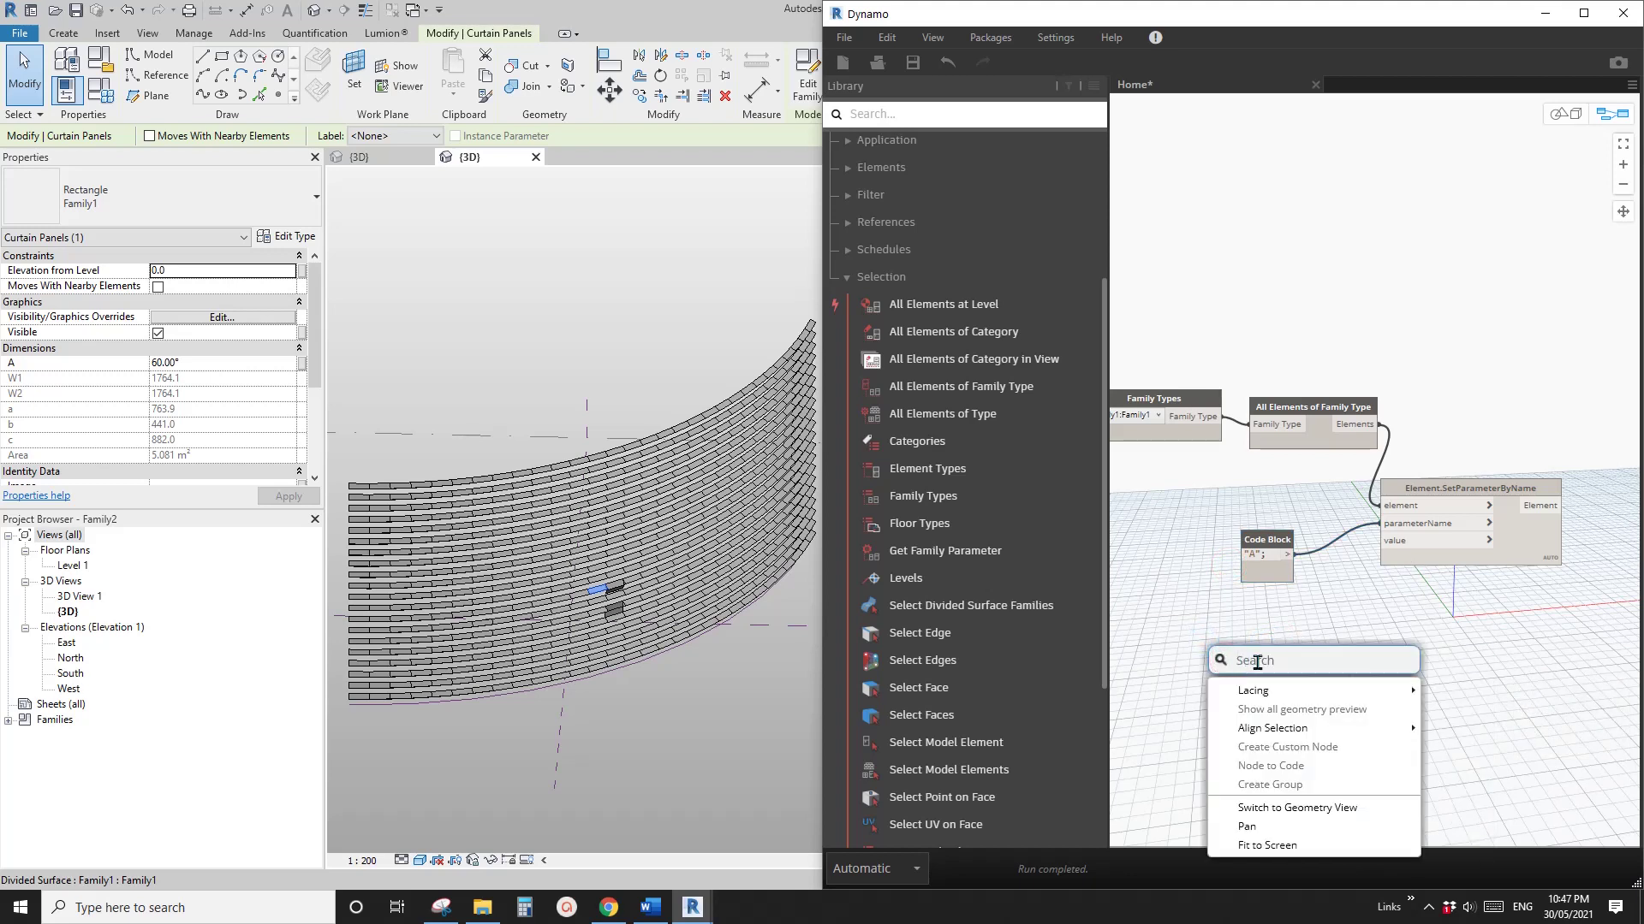
type("INTE")
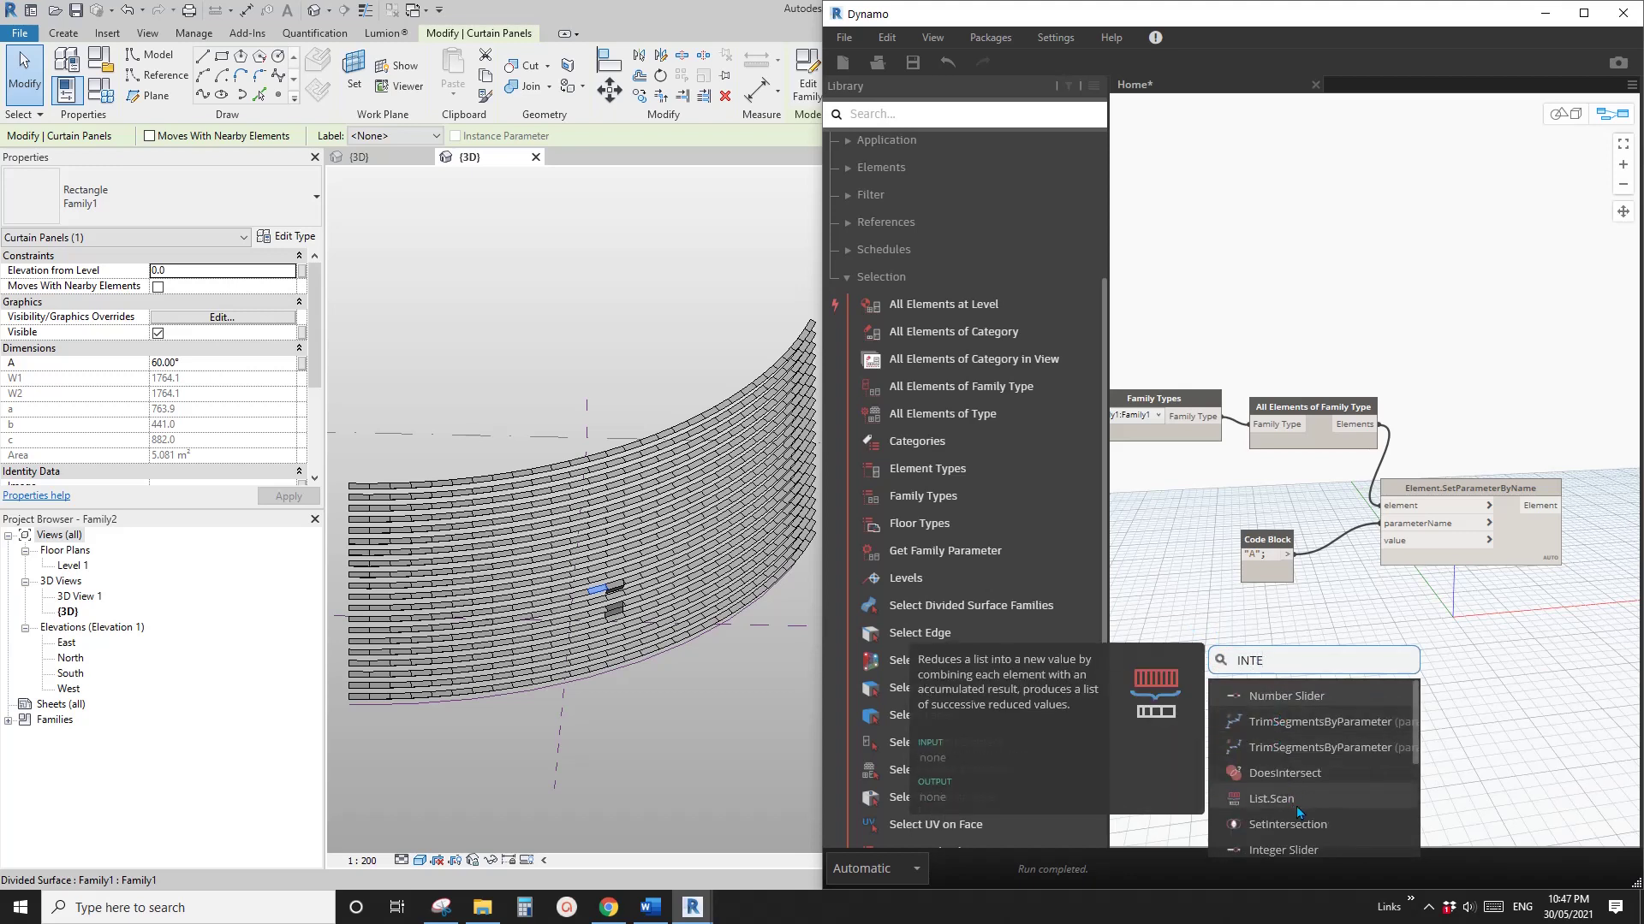
left_click(1277, 848)
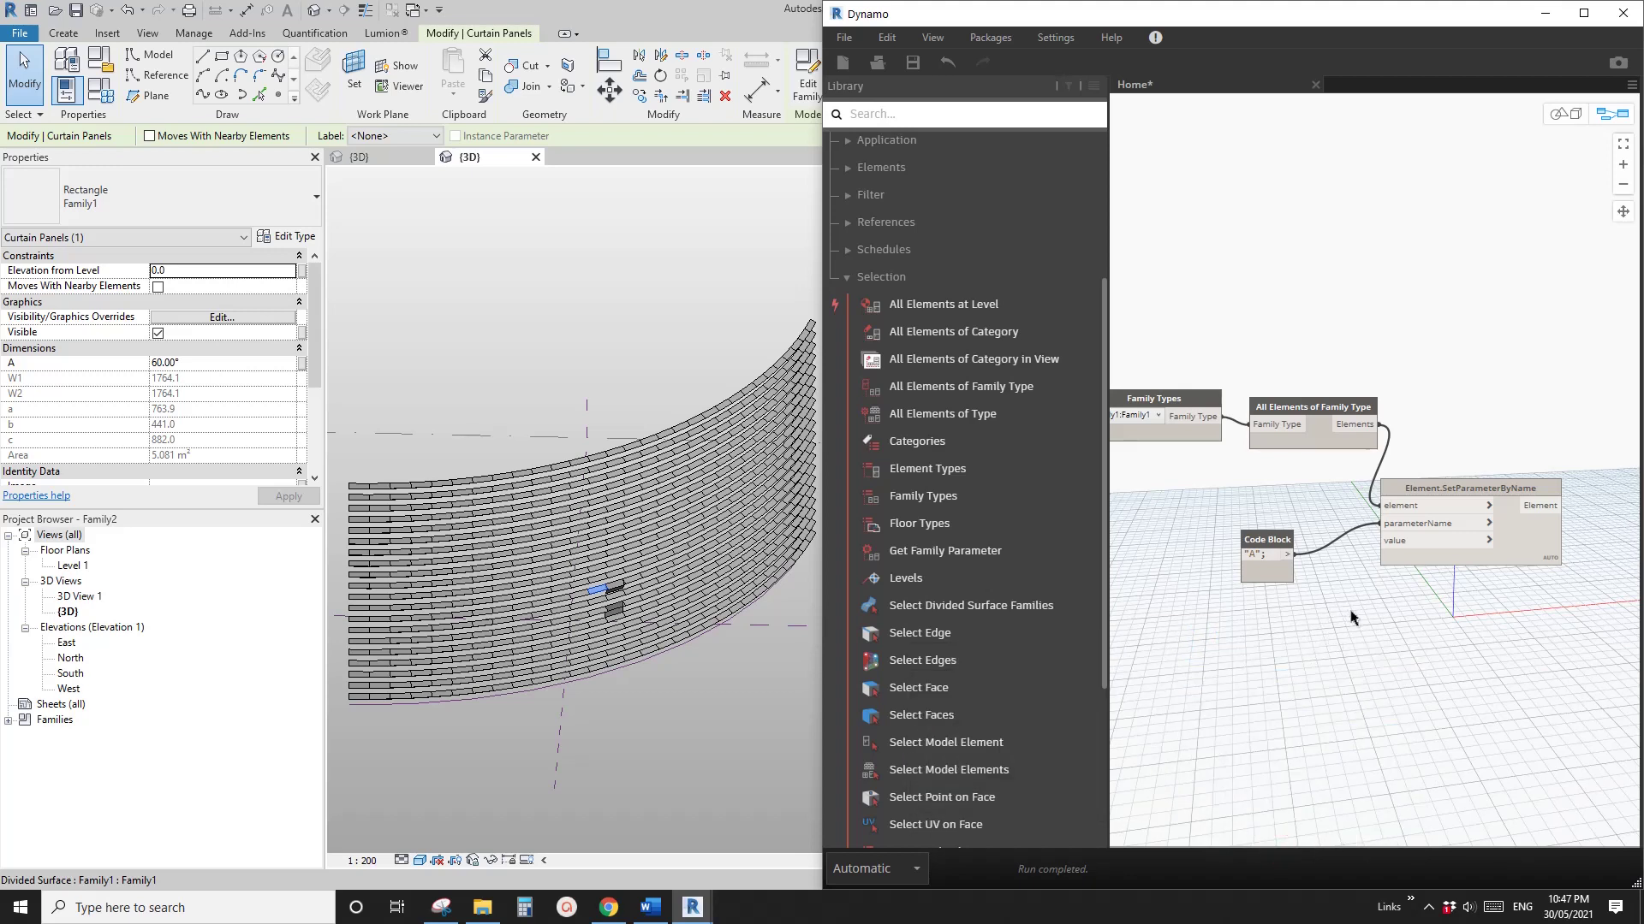
middle_click_drag(1345, 618, 1363, 439)
left_click_drag(1418, 678, 1337, 445)
Expand the Integer Slider's range settings and set its maximum to 80
left_click(1224, 463)
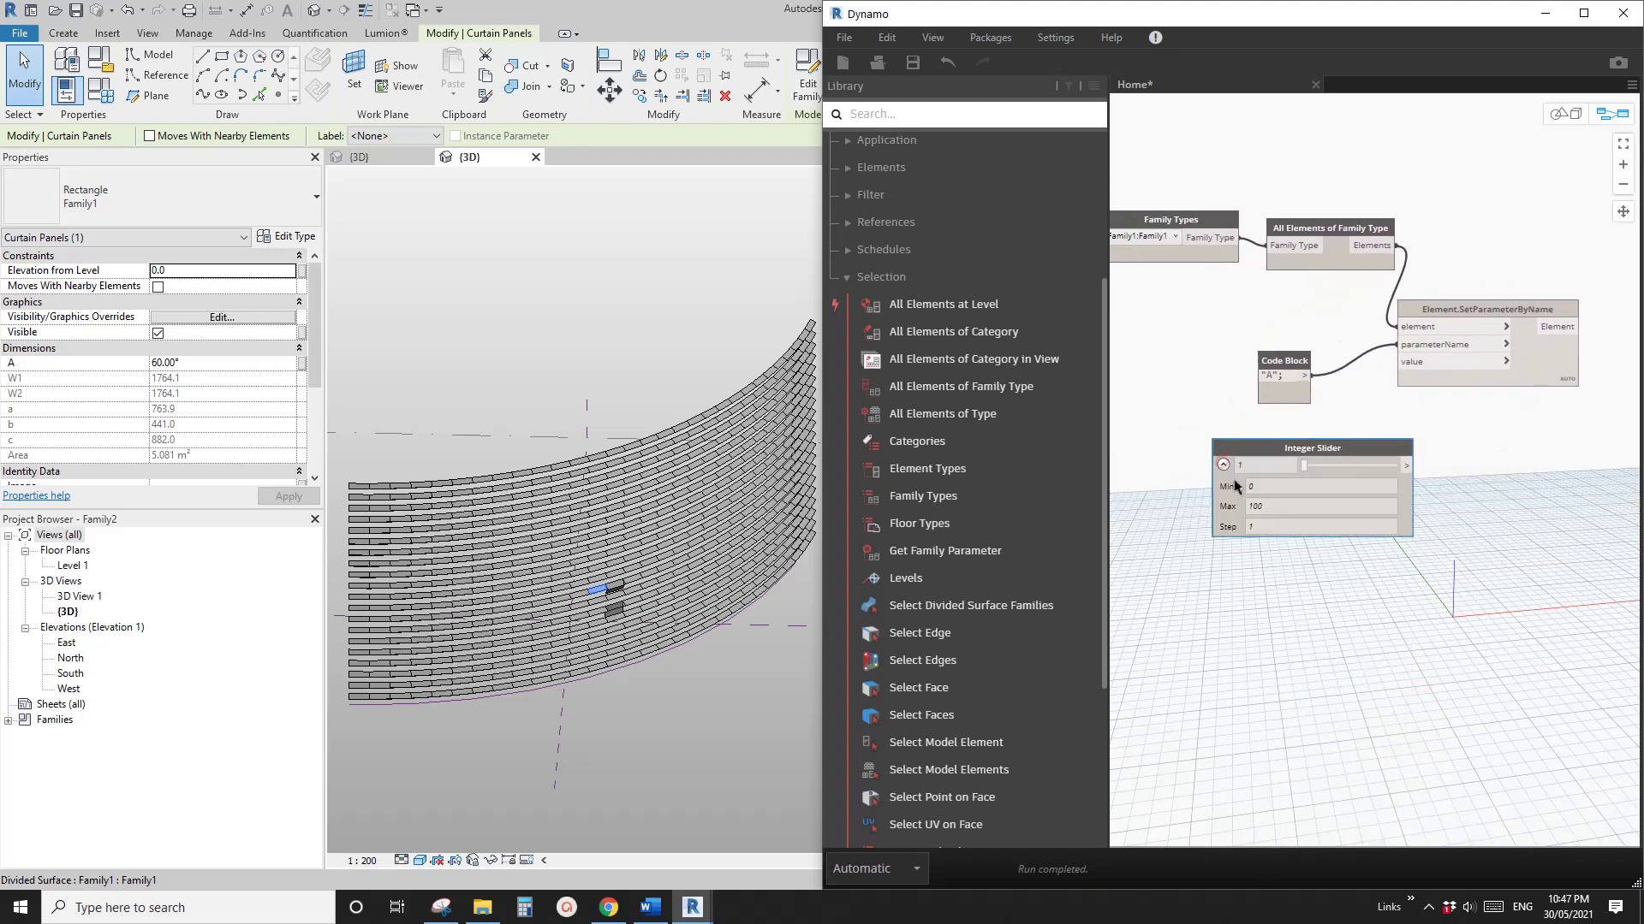
left_click(1262, 489)
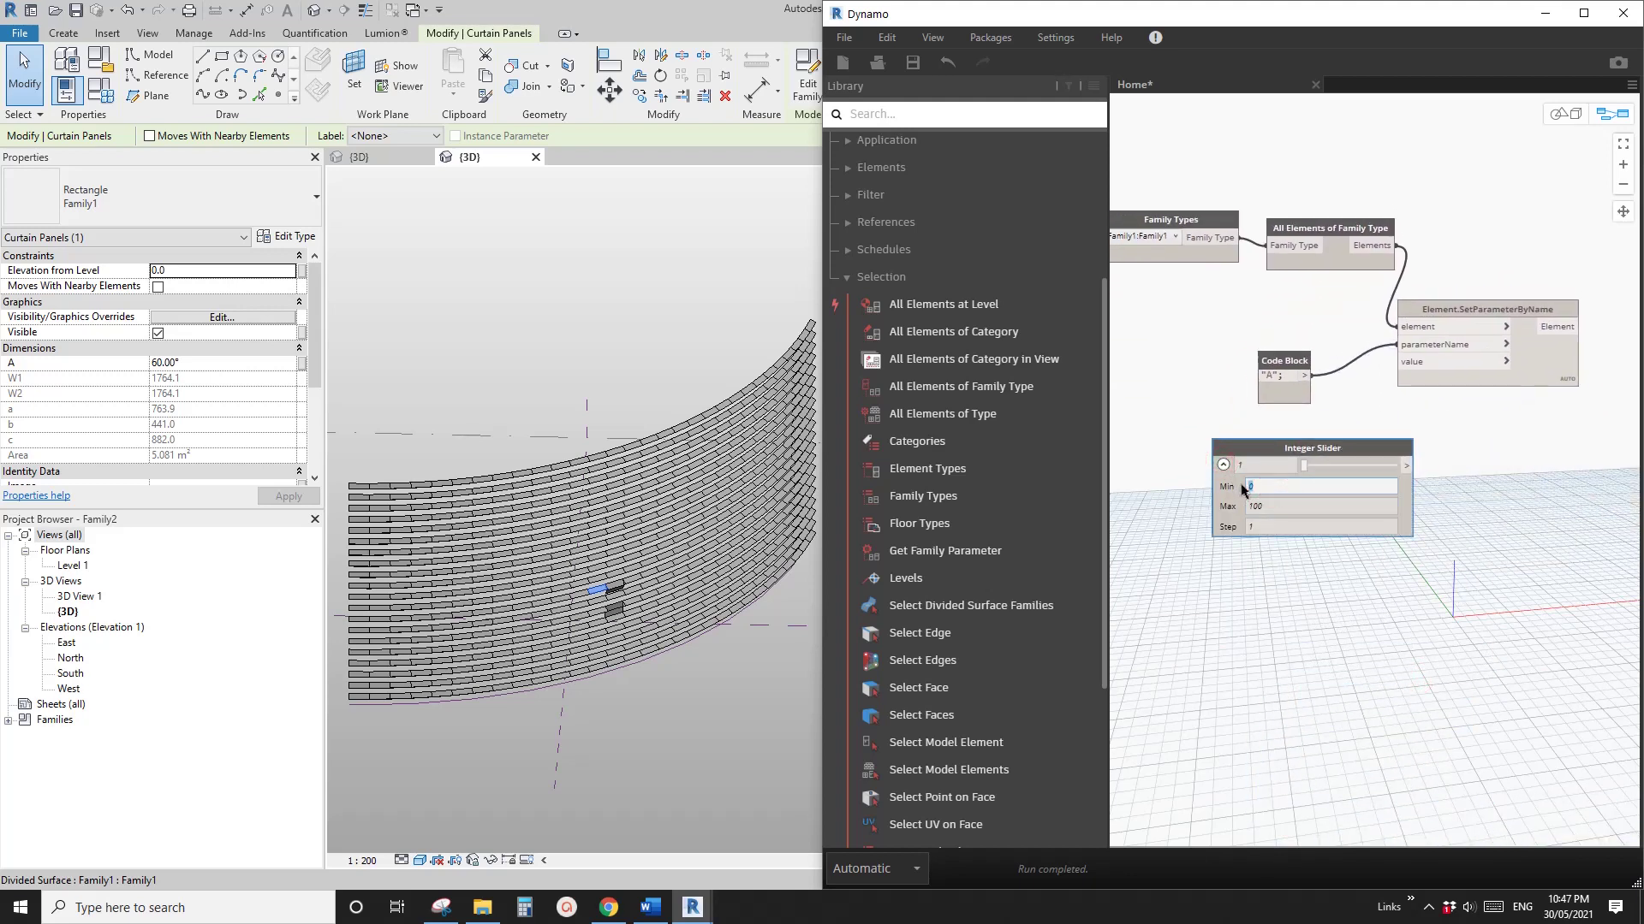
left_click(1281, 506)
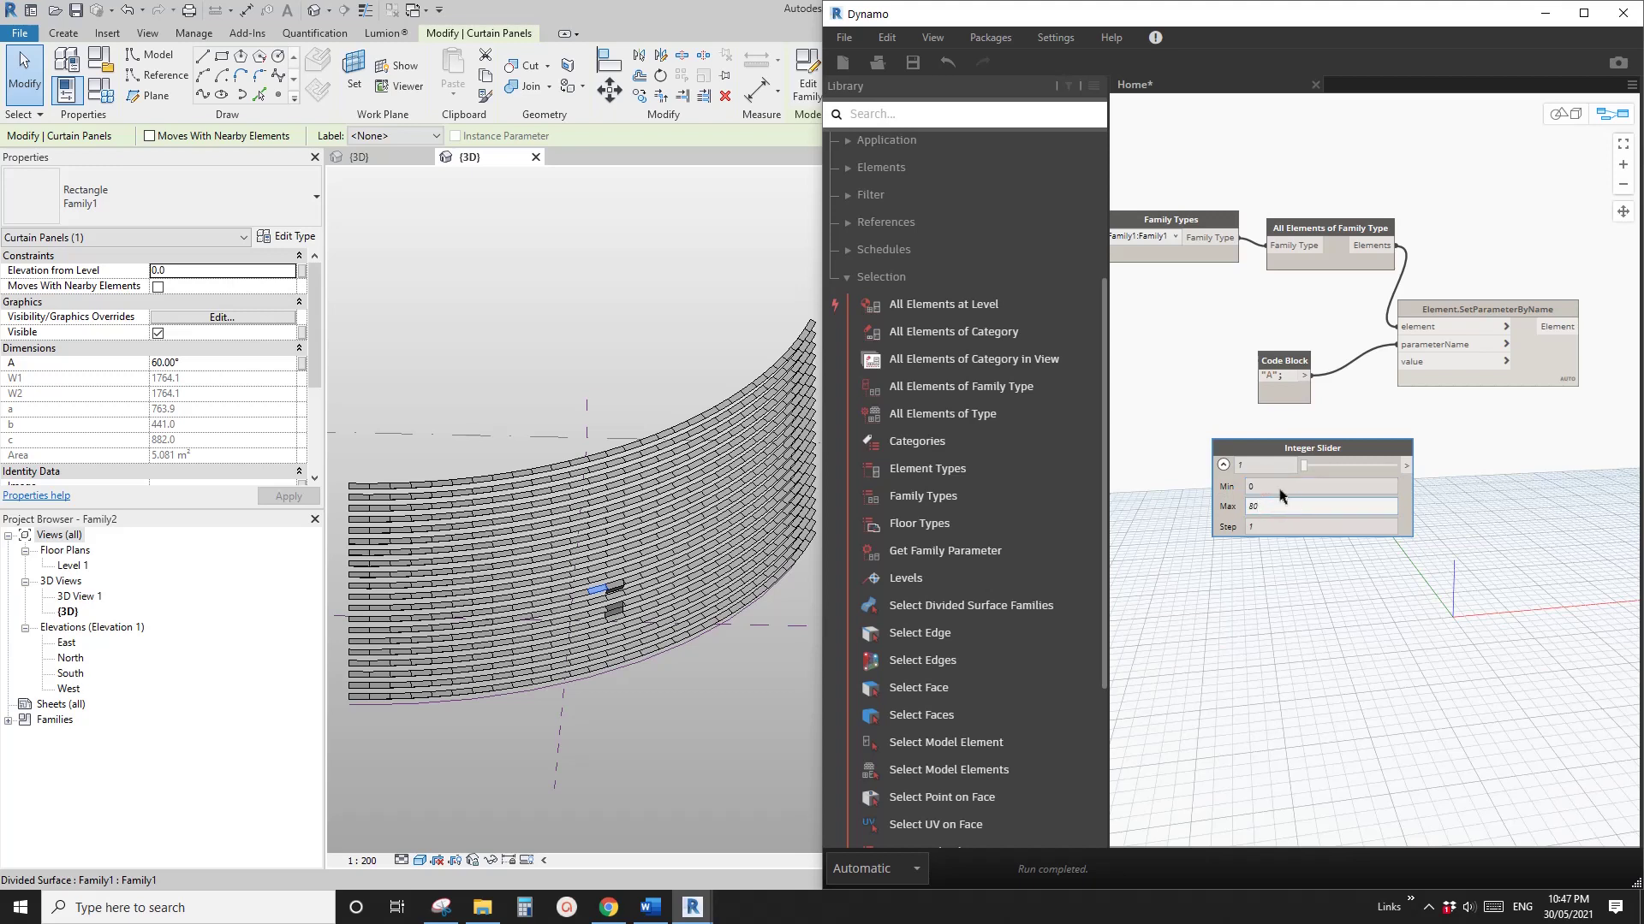
Reposition the Integer Slider below the "A" Code Block, connect its output to the value input and collapse its range settings
left_click_drag(1236, 447, 1228, 460)
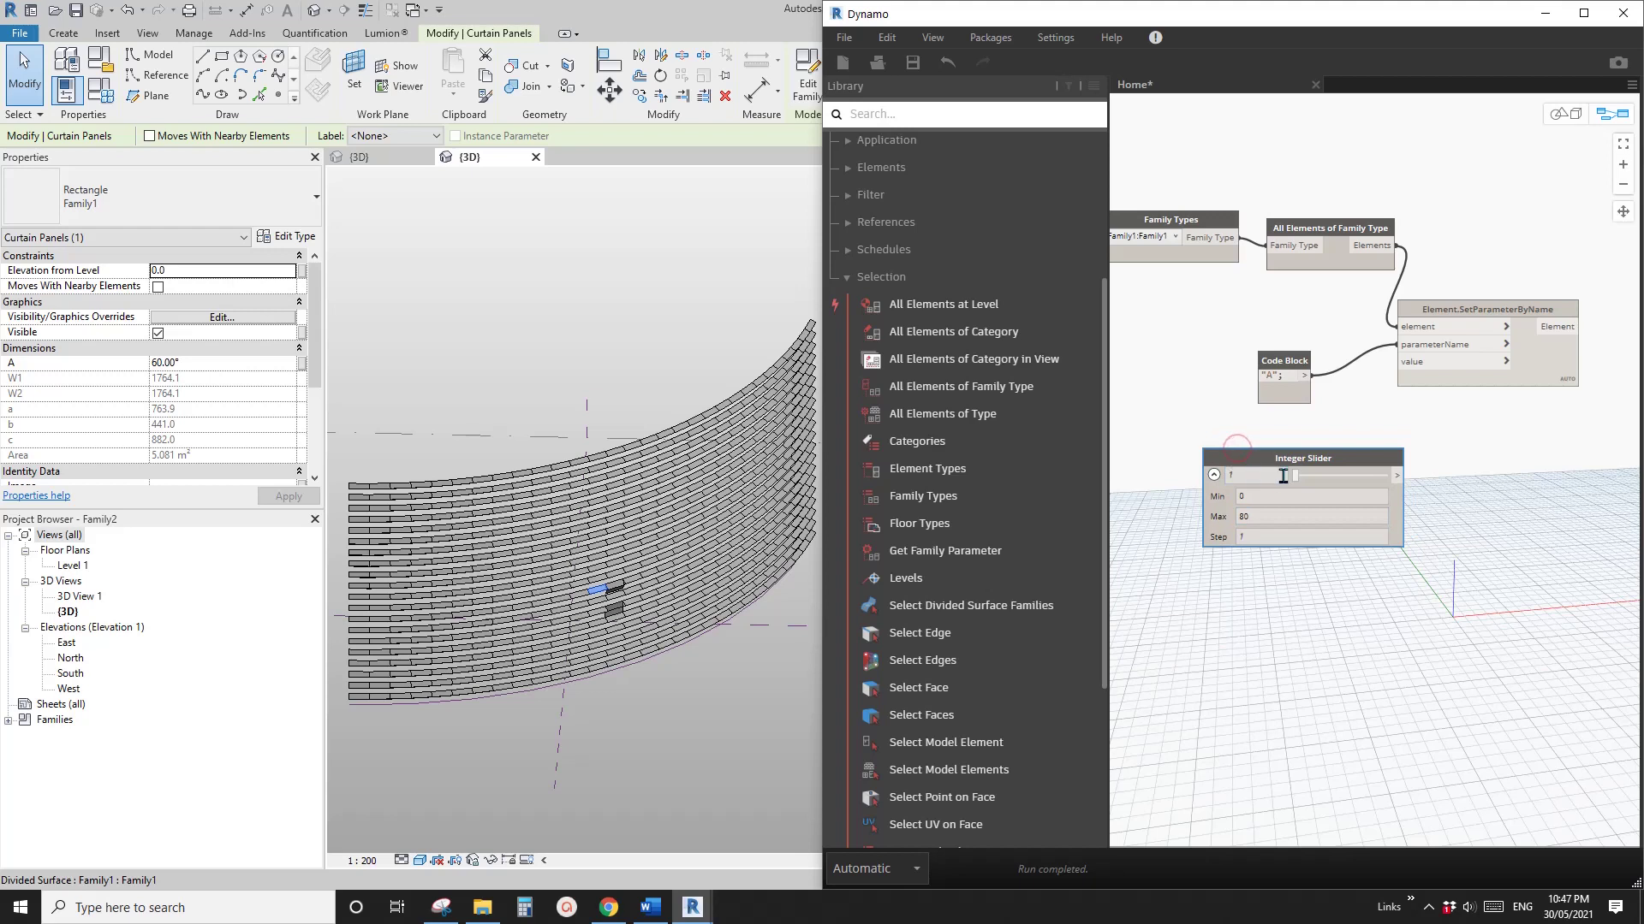
left_click_drag(1352, 465, 1346, 484)
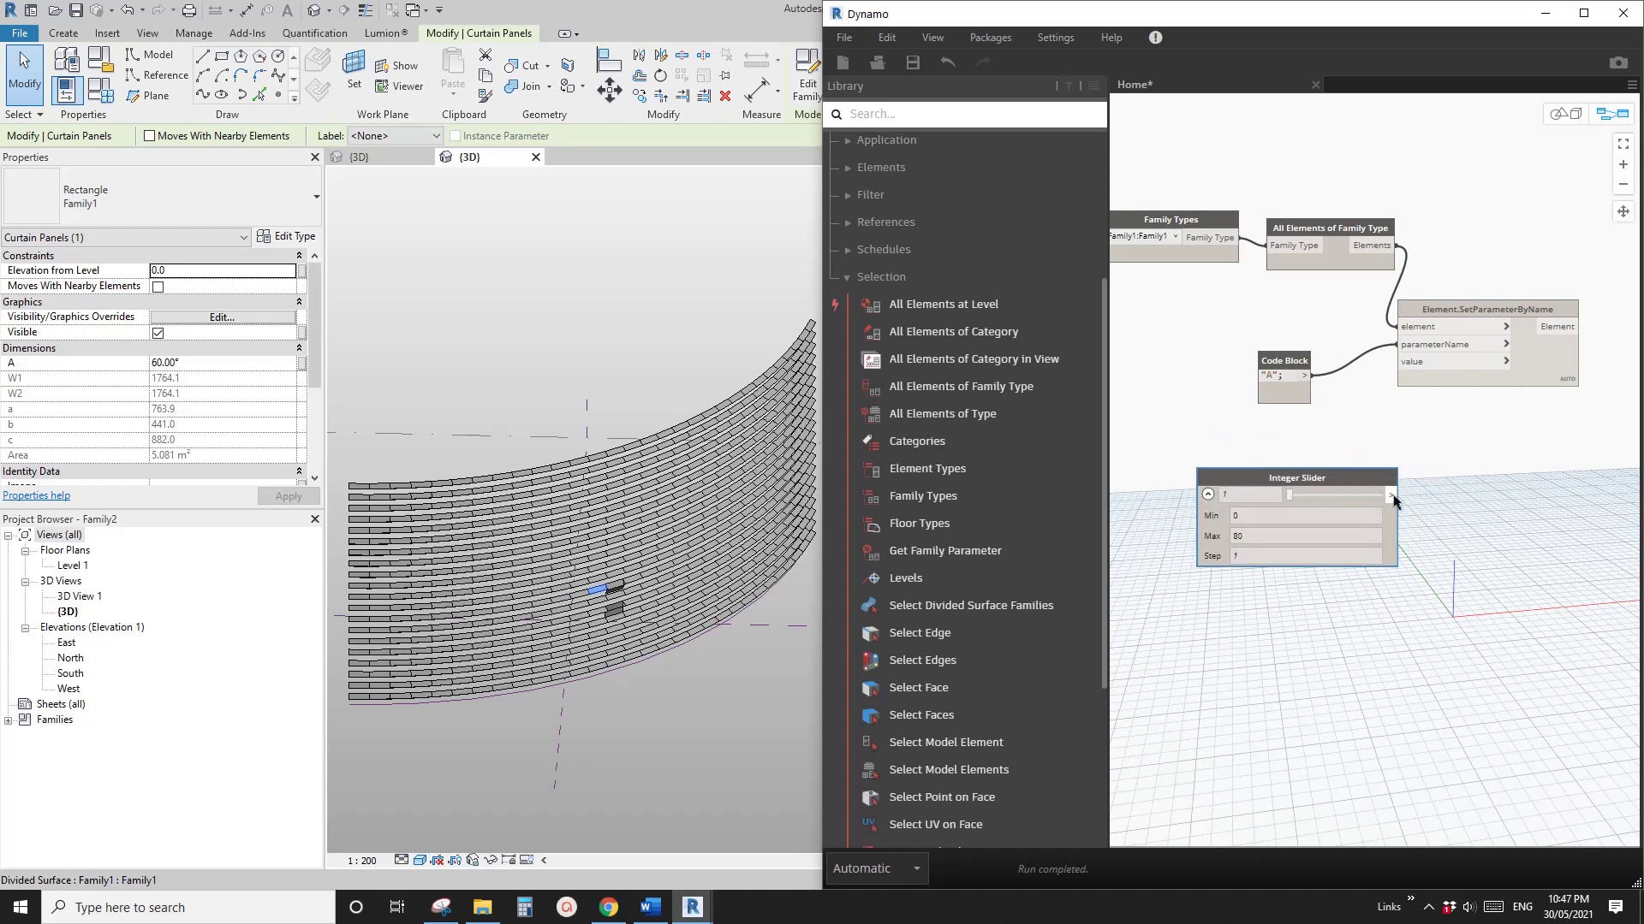
left_click(1390, 495)
left_click(1407, 363)
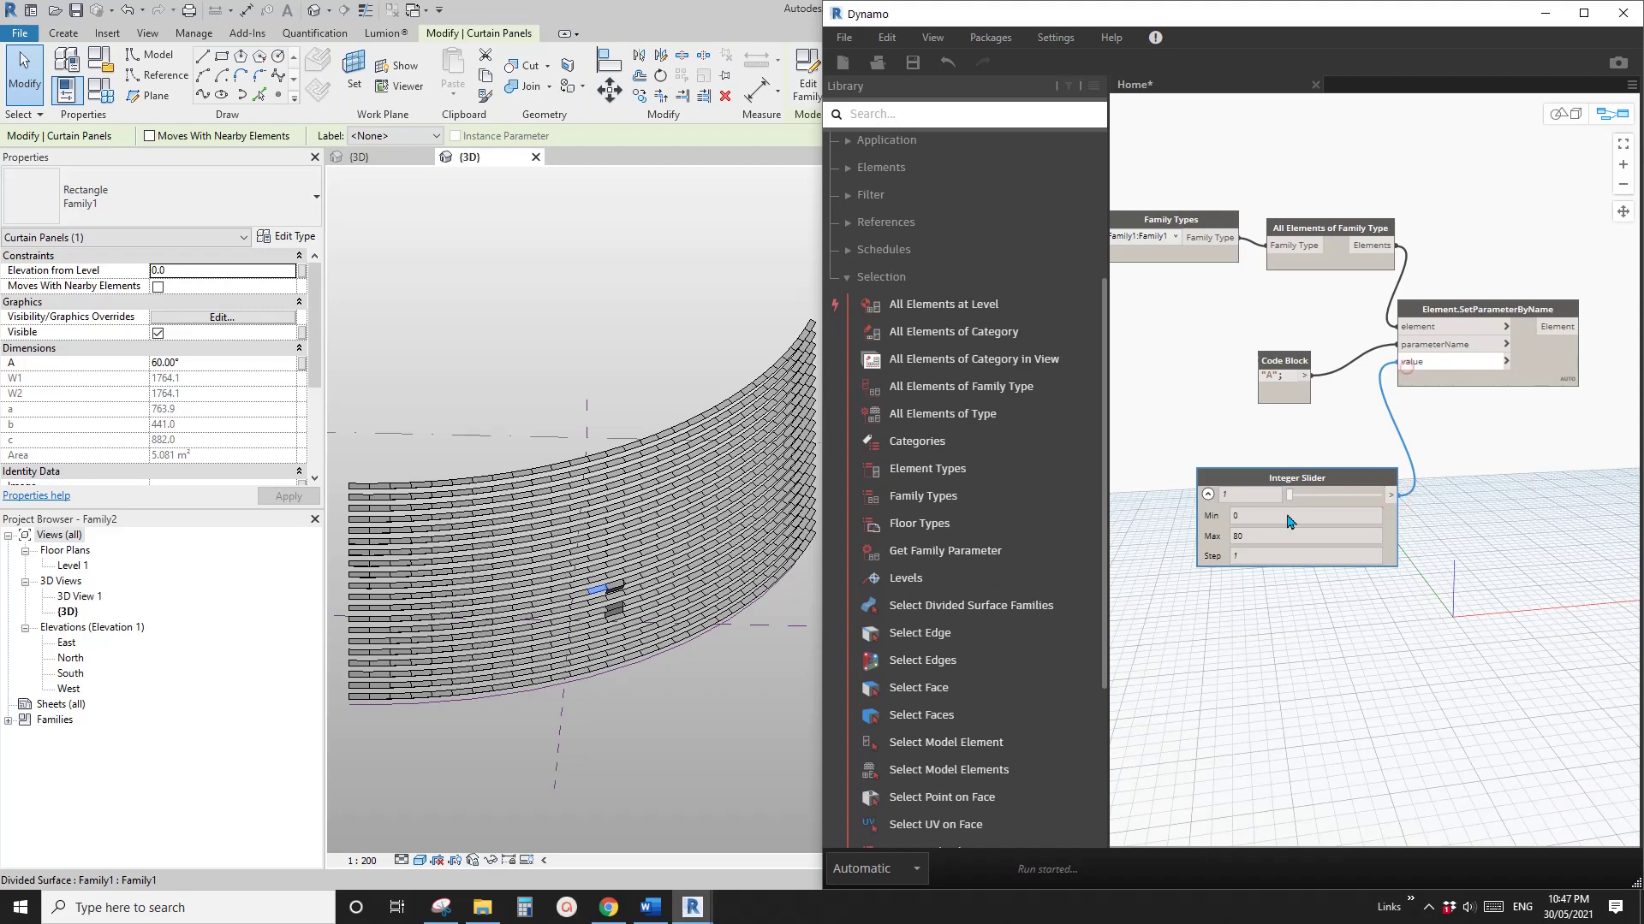
left_click(1206, 494)
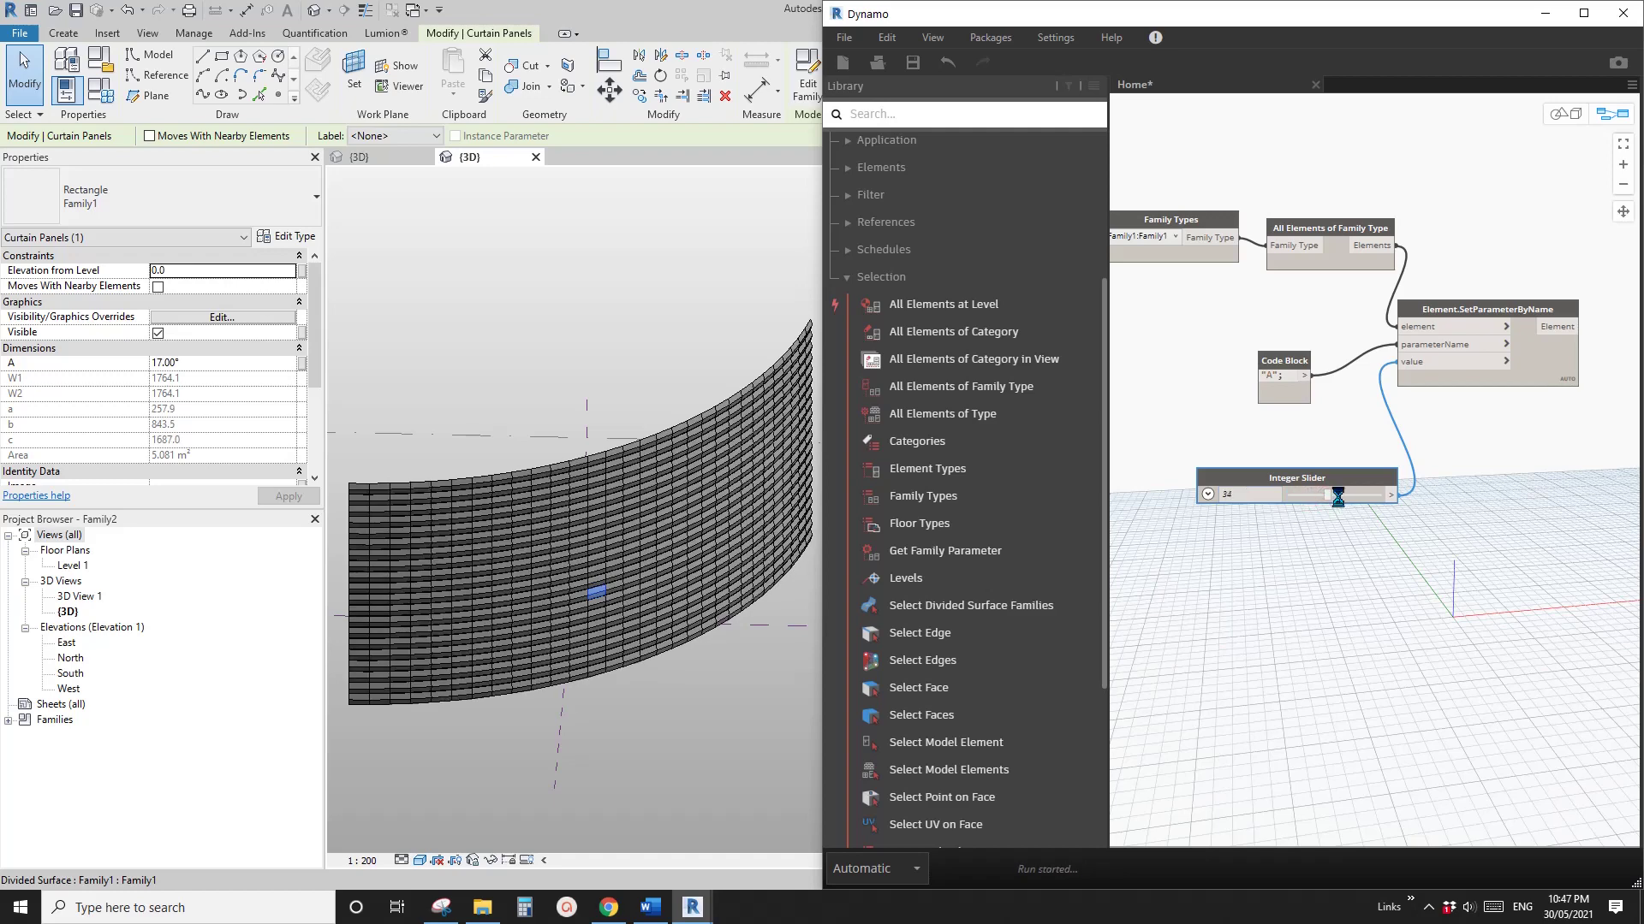
Set the Integer Slider to 73 and inspect the folded panels on the curved surface in Revit
left_click_drag(1337, 496, 1355, 504)
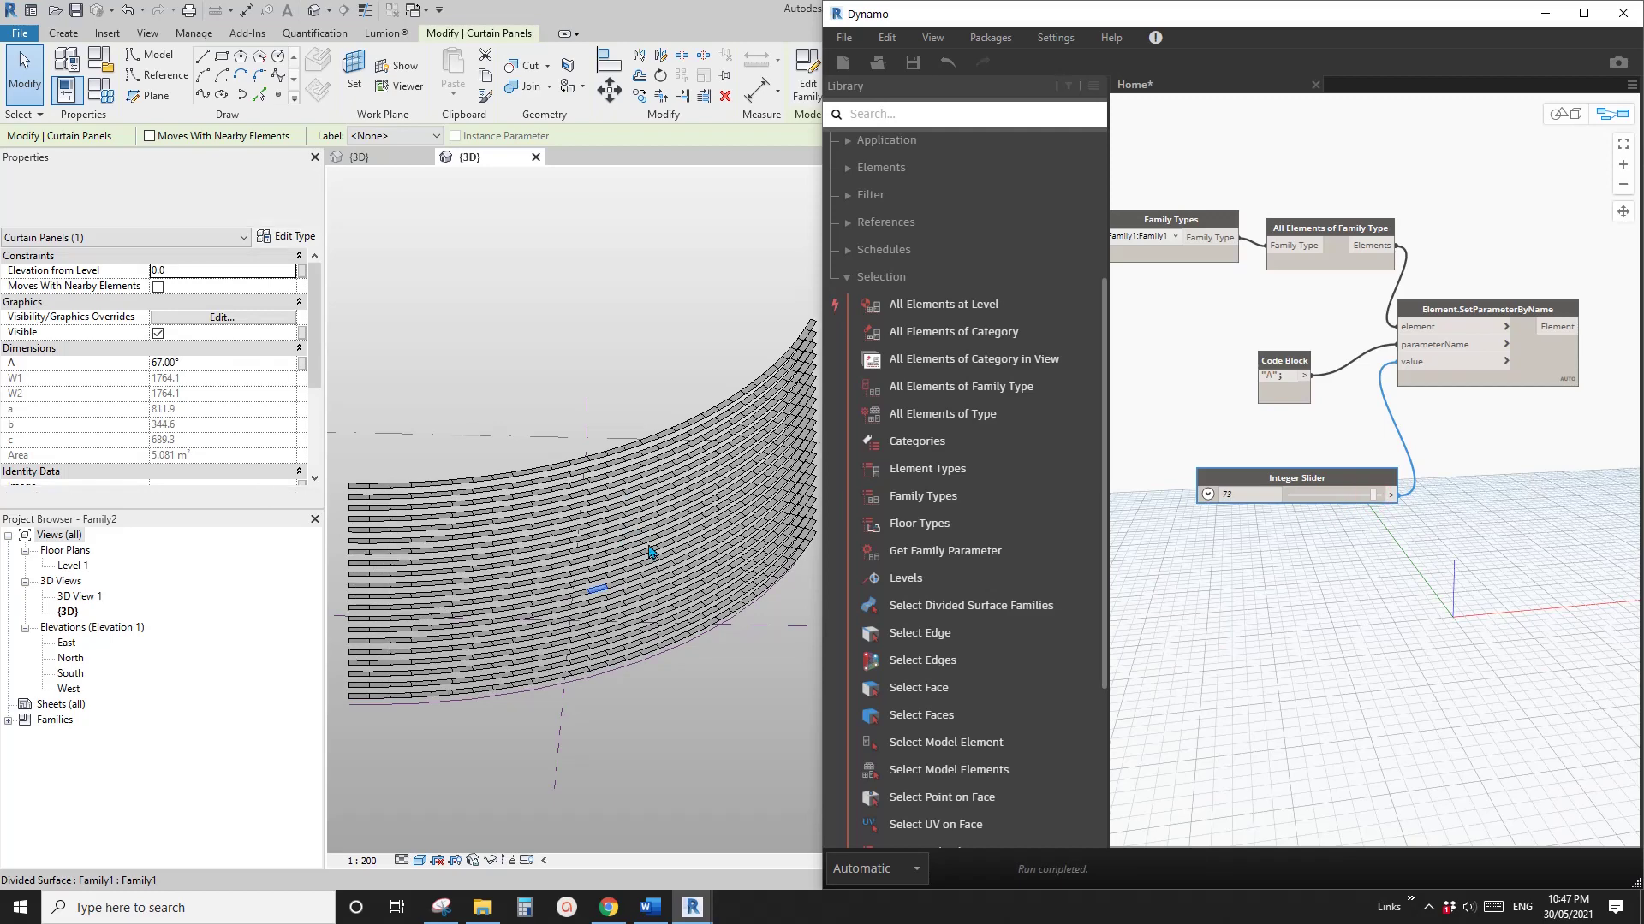
middle_click_drag(635, 570, 711, 514, "shift")
left_click(1286, 591)
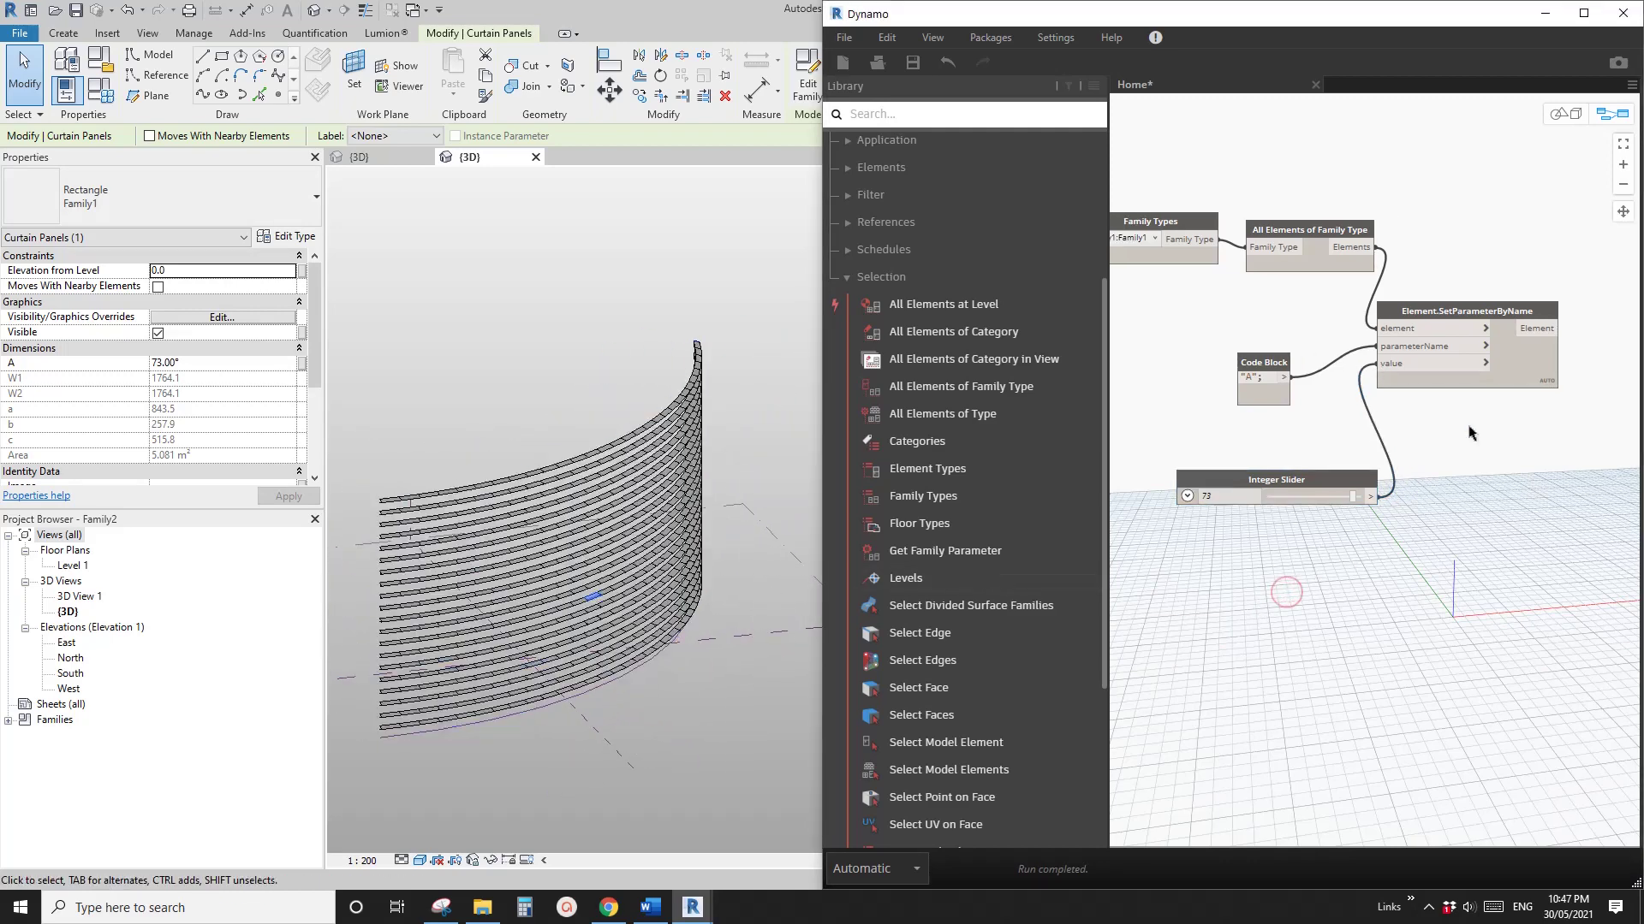
Delete the Integer Slider and add a Code Block containing the range 0..80..1; below the "A" Code Block
left_click(1326, 478)
key("Delete")
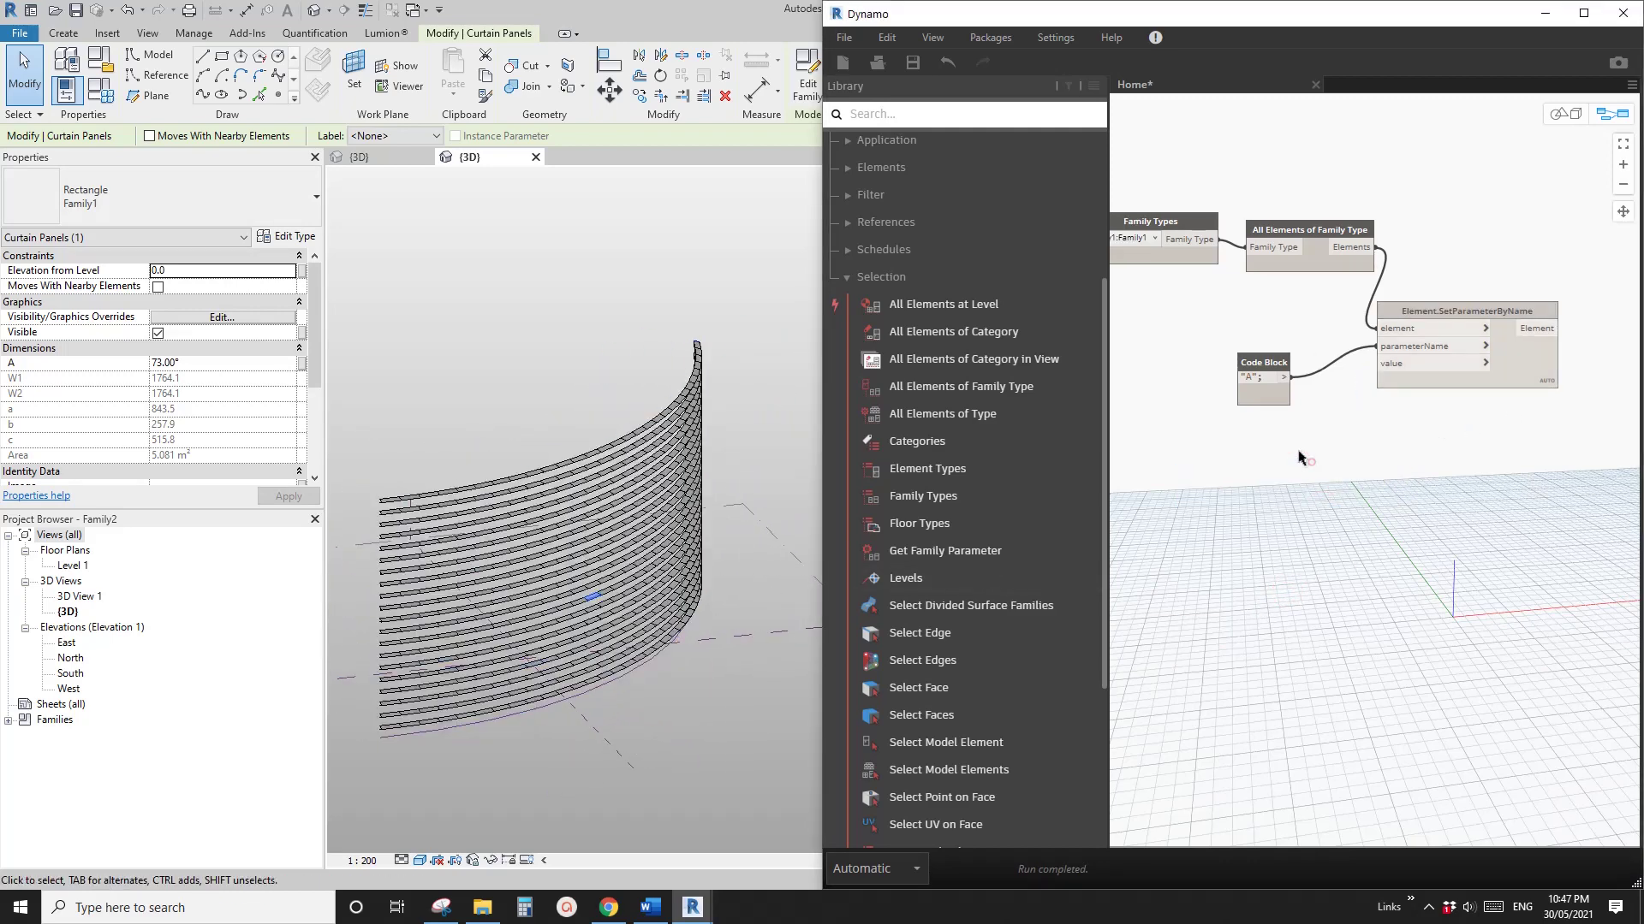
scroll(1300, 467, "down", 2)
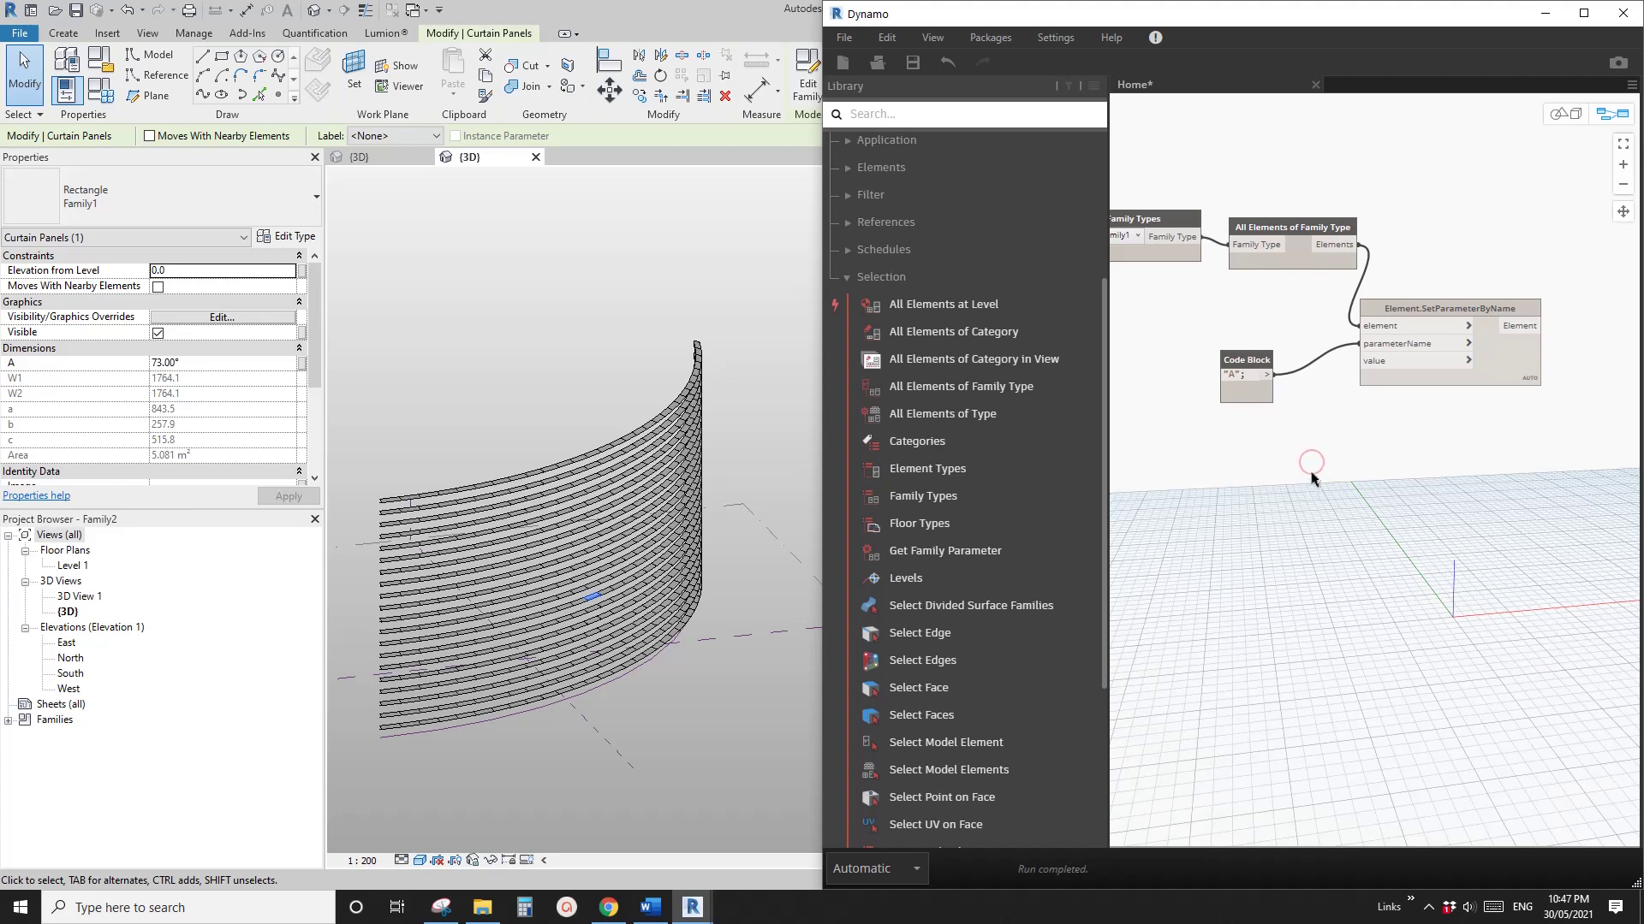
double_click(1242, 479)
type("1")
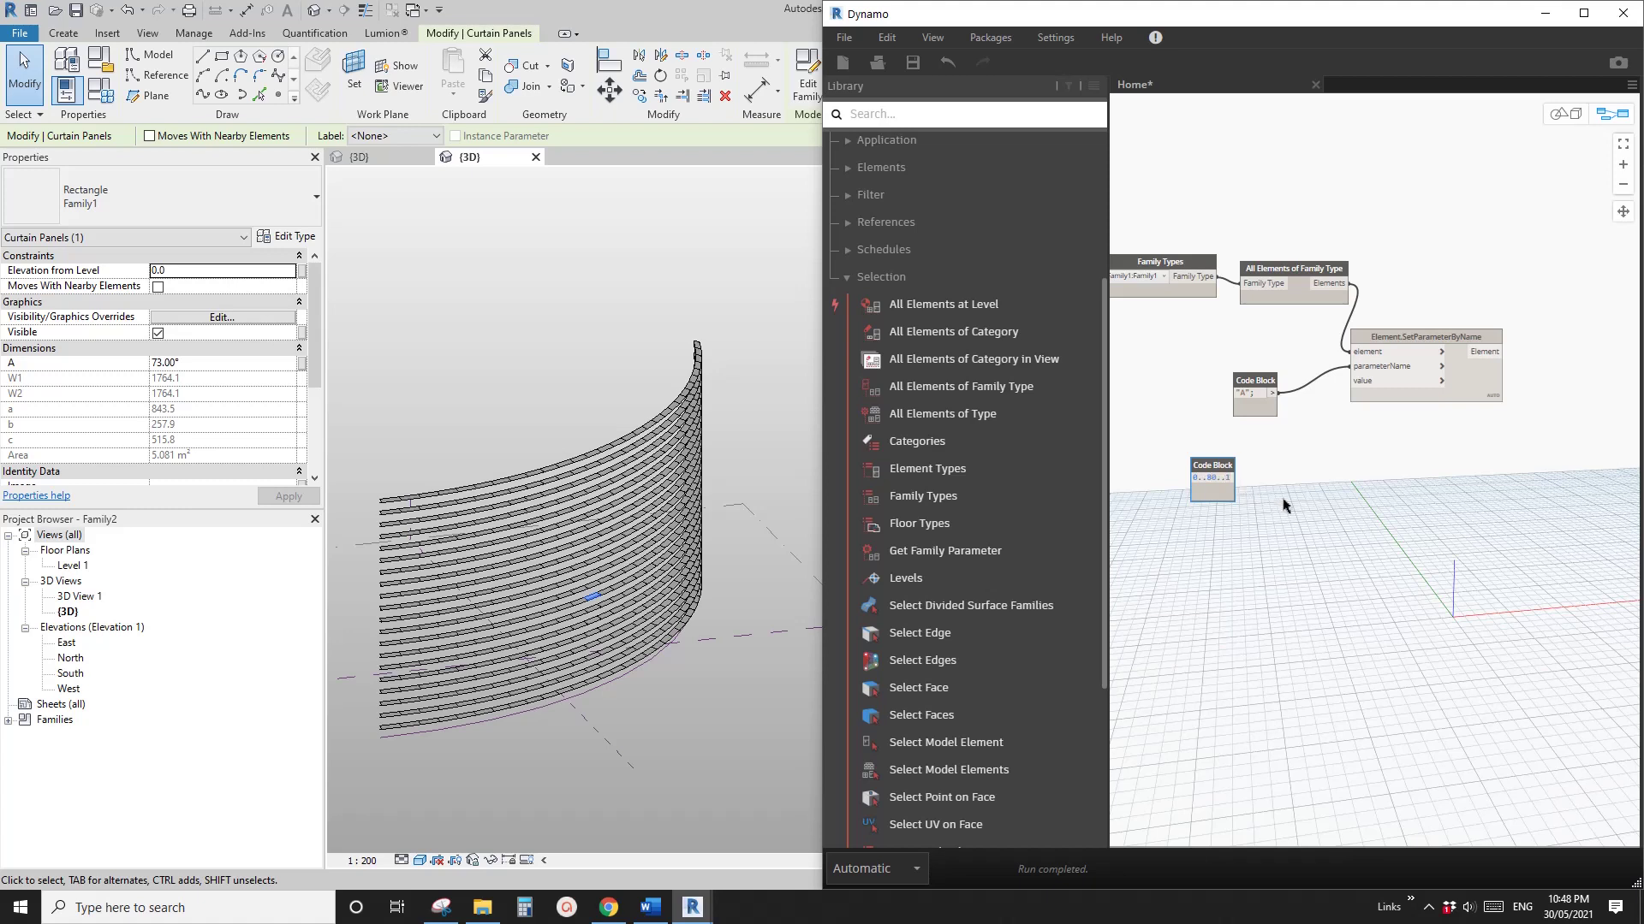
double_click(1255, 529)
left_click_drag(1235, 471, 1243, 461)
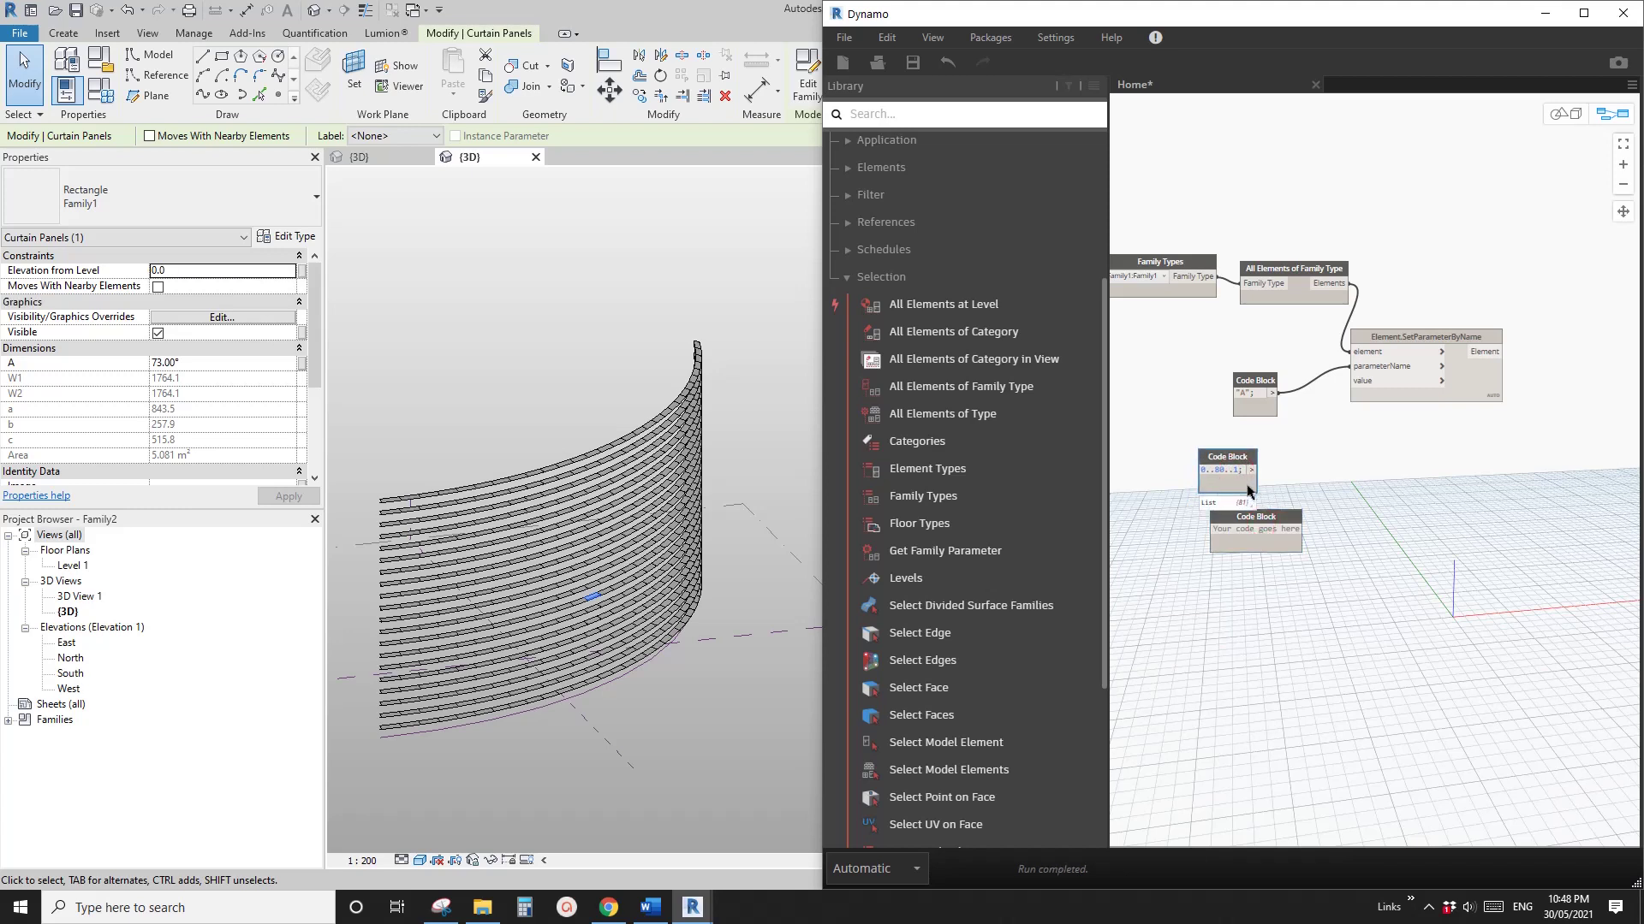
mouse_move(1256, 507)
left_click(1283, 532)
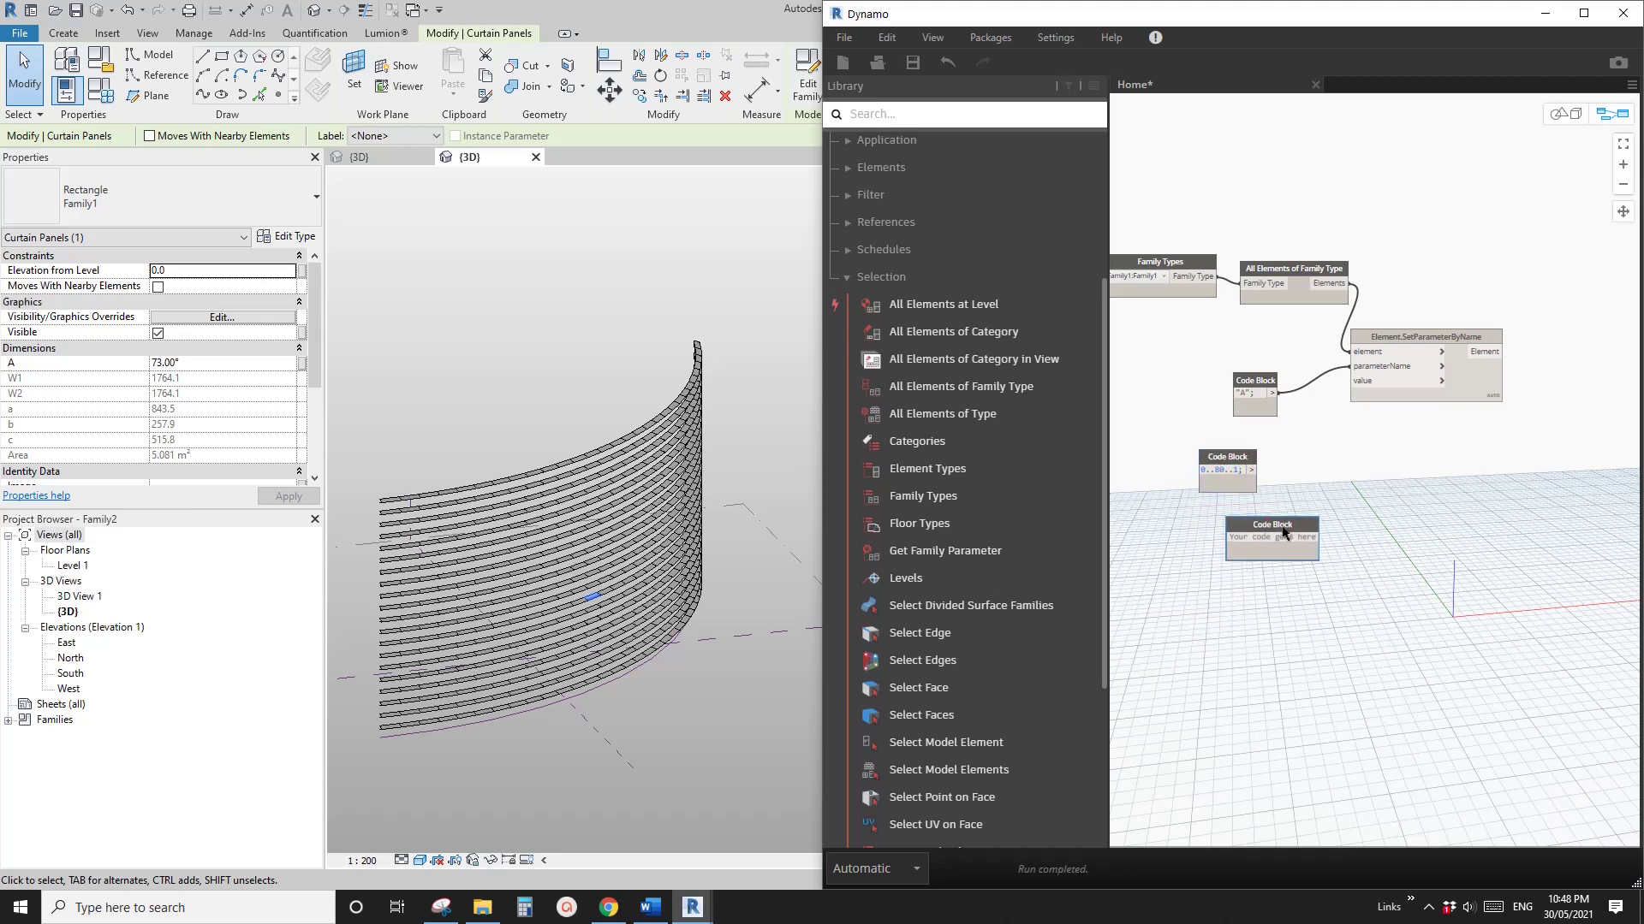
left_click(1304, 484)
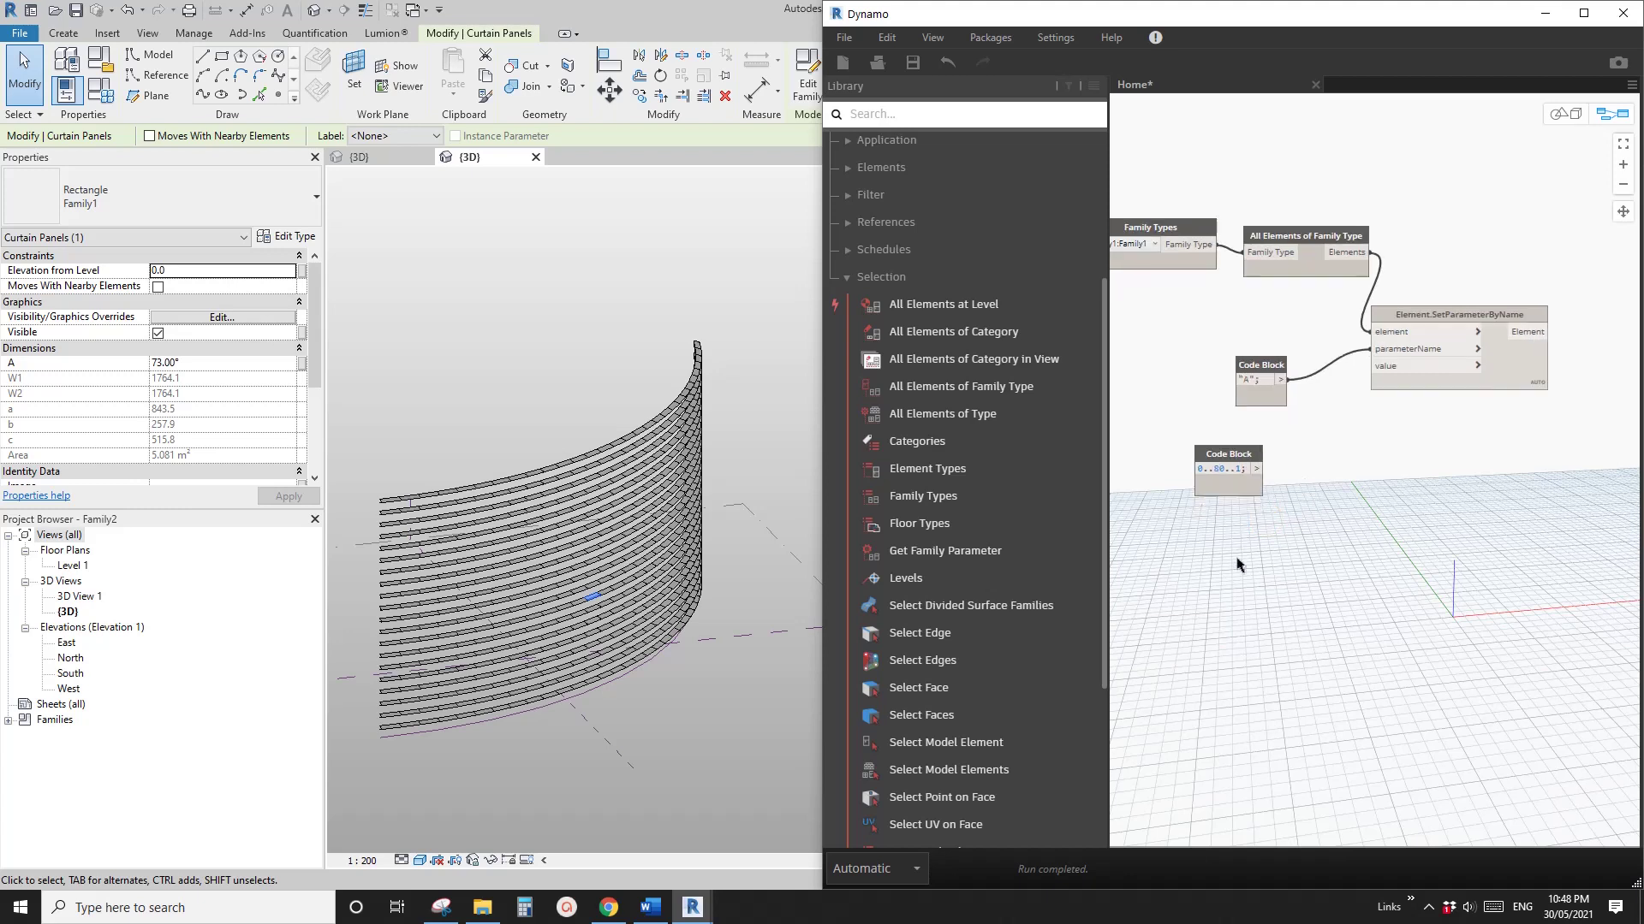
Add a List.Cycle node and connect the 0..80..1 Code Block to its list input
scroll(1231, 468, "up", 4)
right_click(1331, 551)
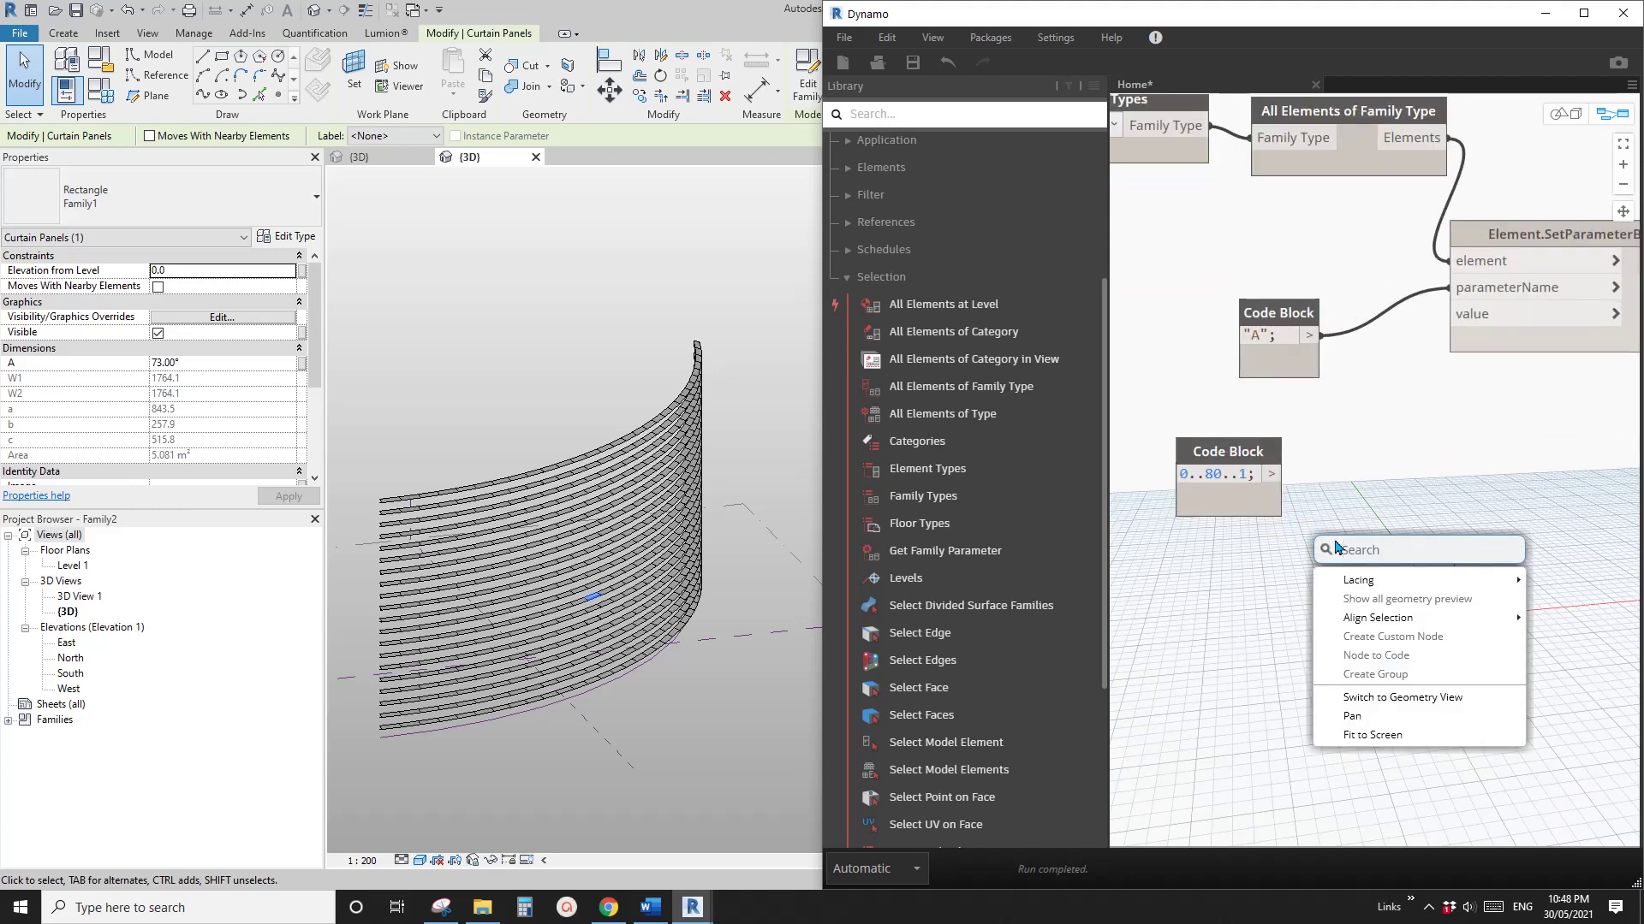
type("cycle")
left_click(1371, 586)
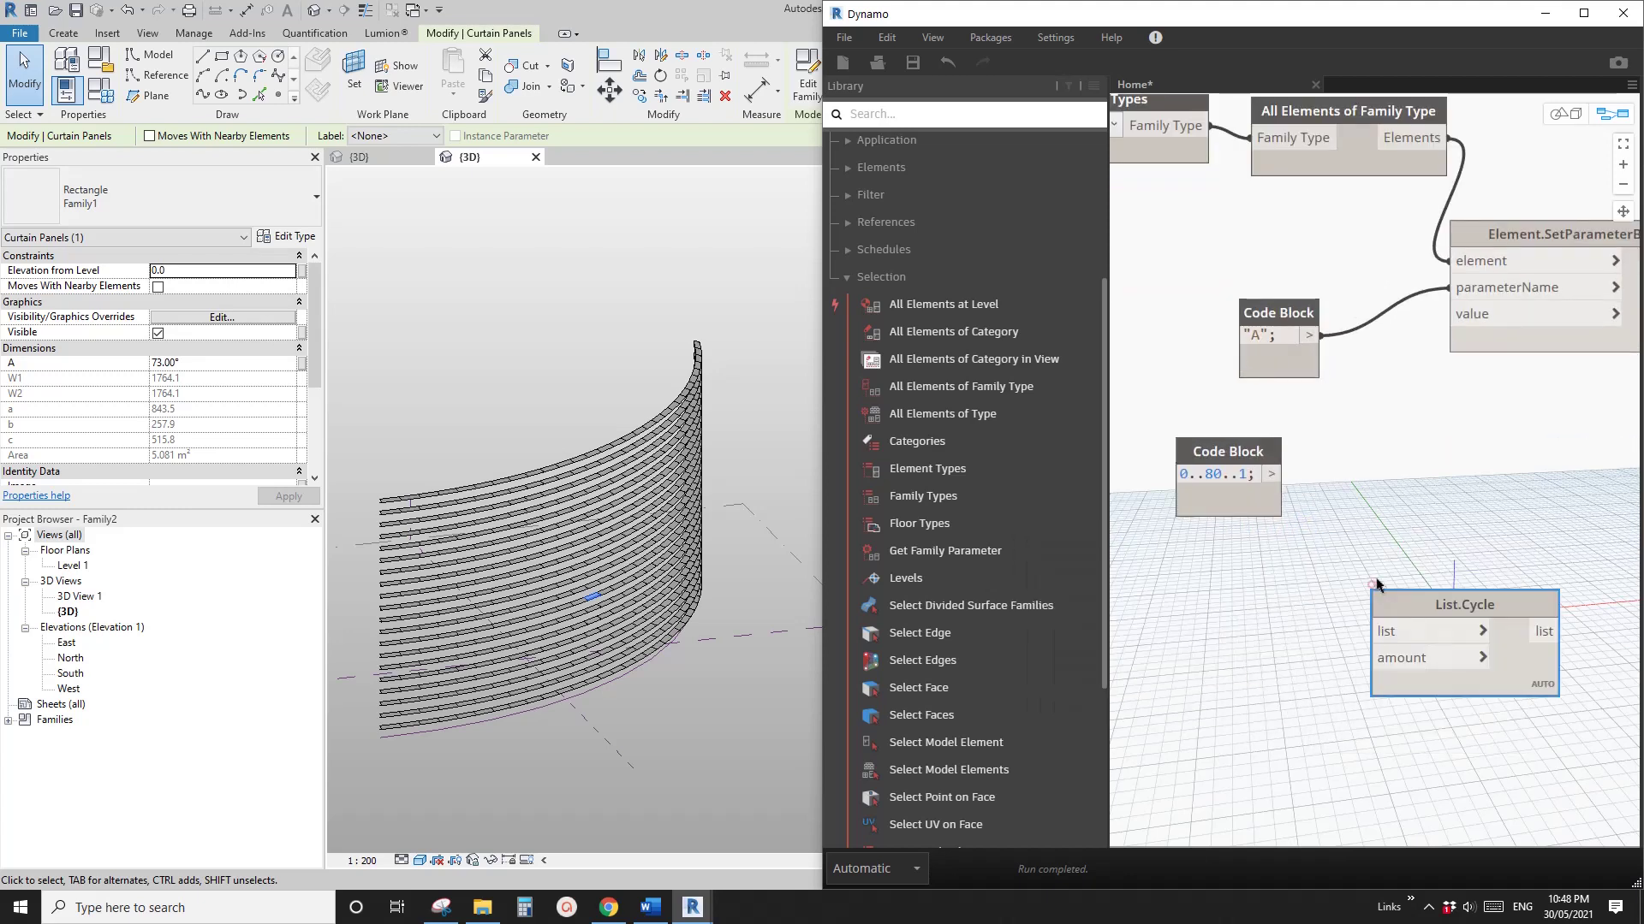
left_click_drag(1443, 544, 1369, 478)
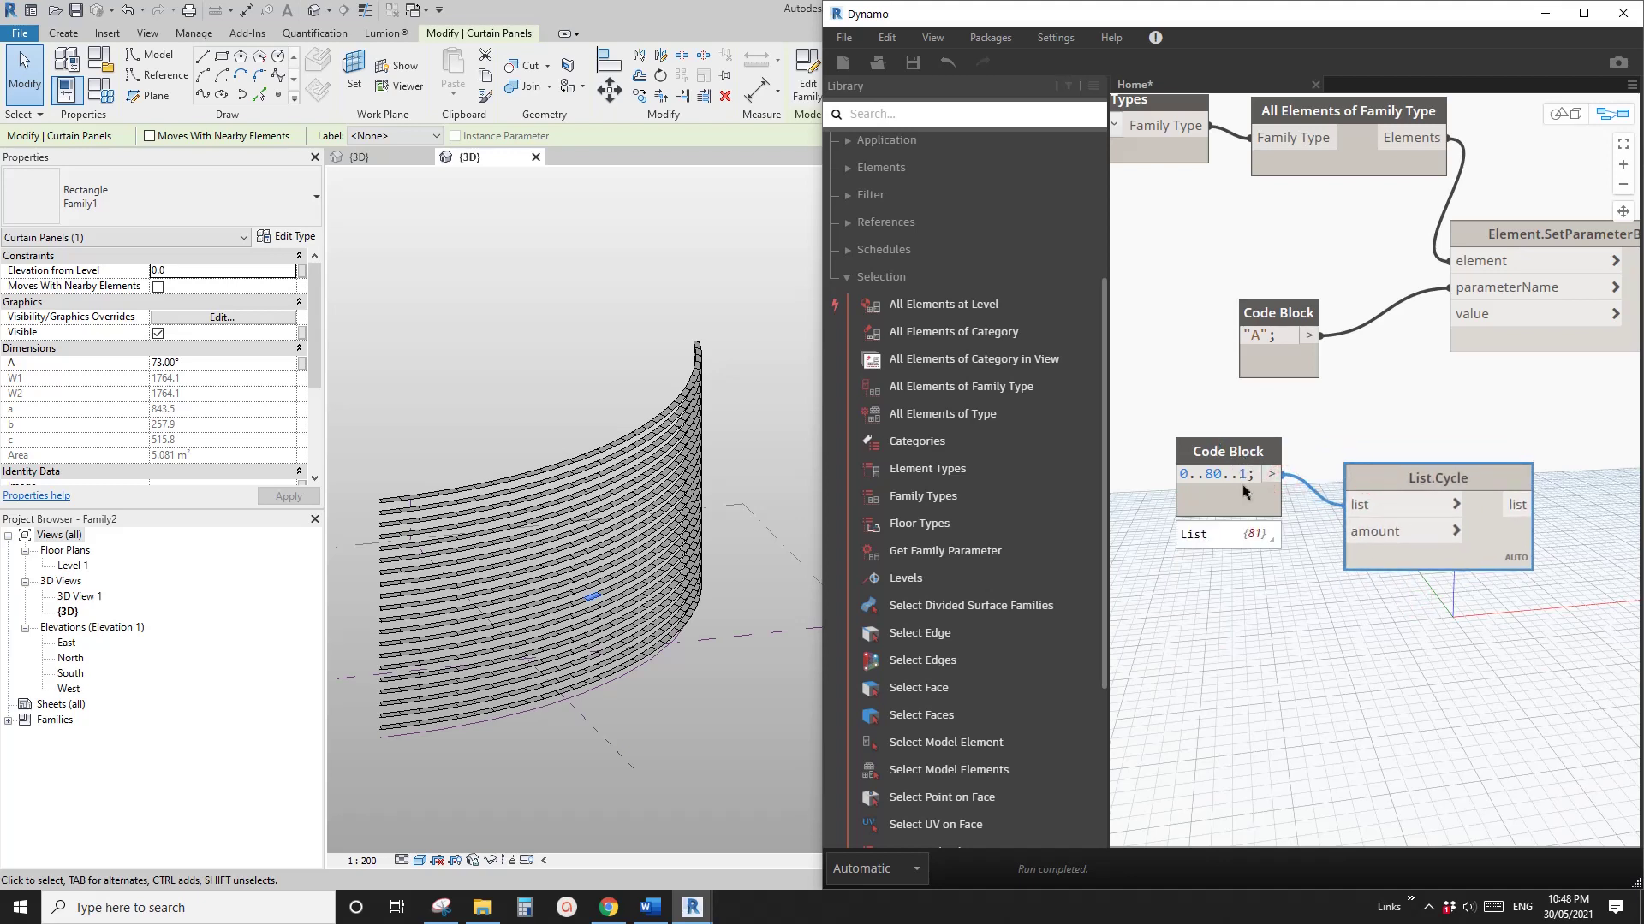
left_click_drag(1246, 462, 1241, 470)
right_click(1230, 594)
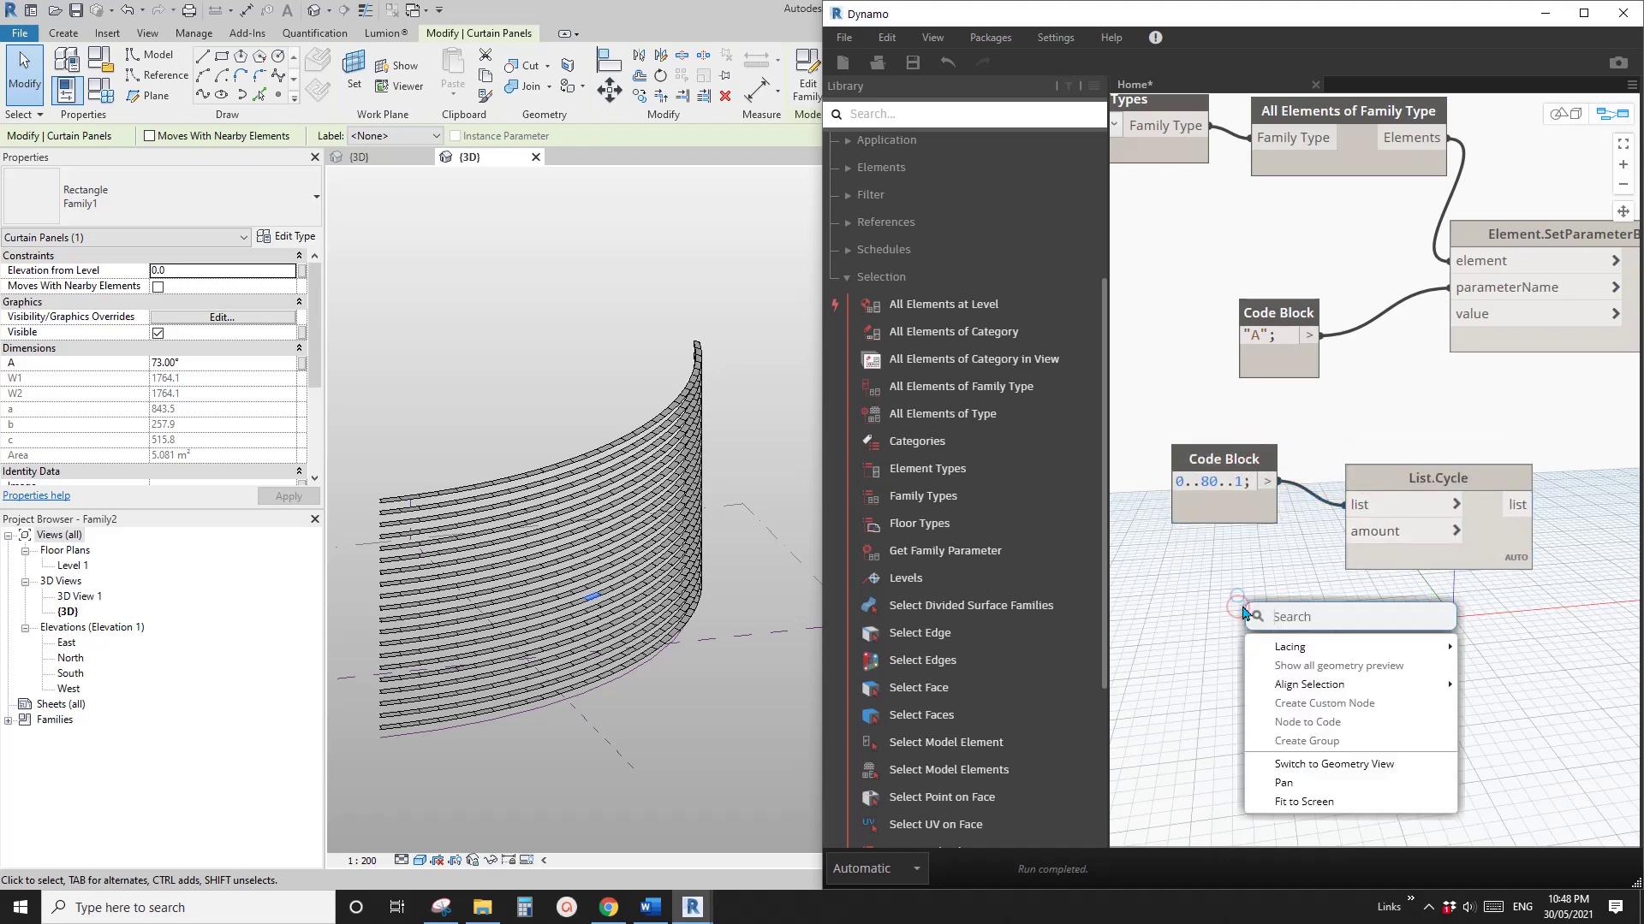
left_click(1230, 573)
right_click(1244, 631)
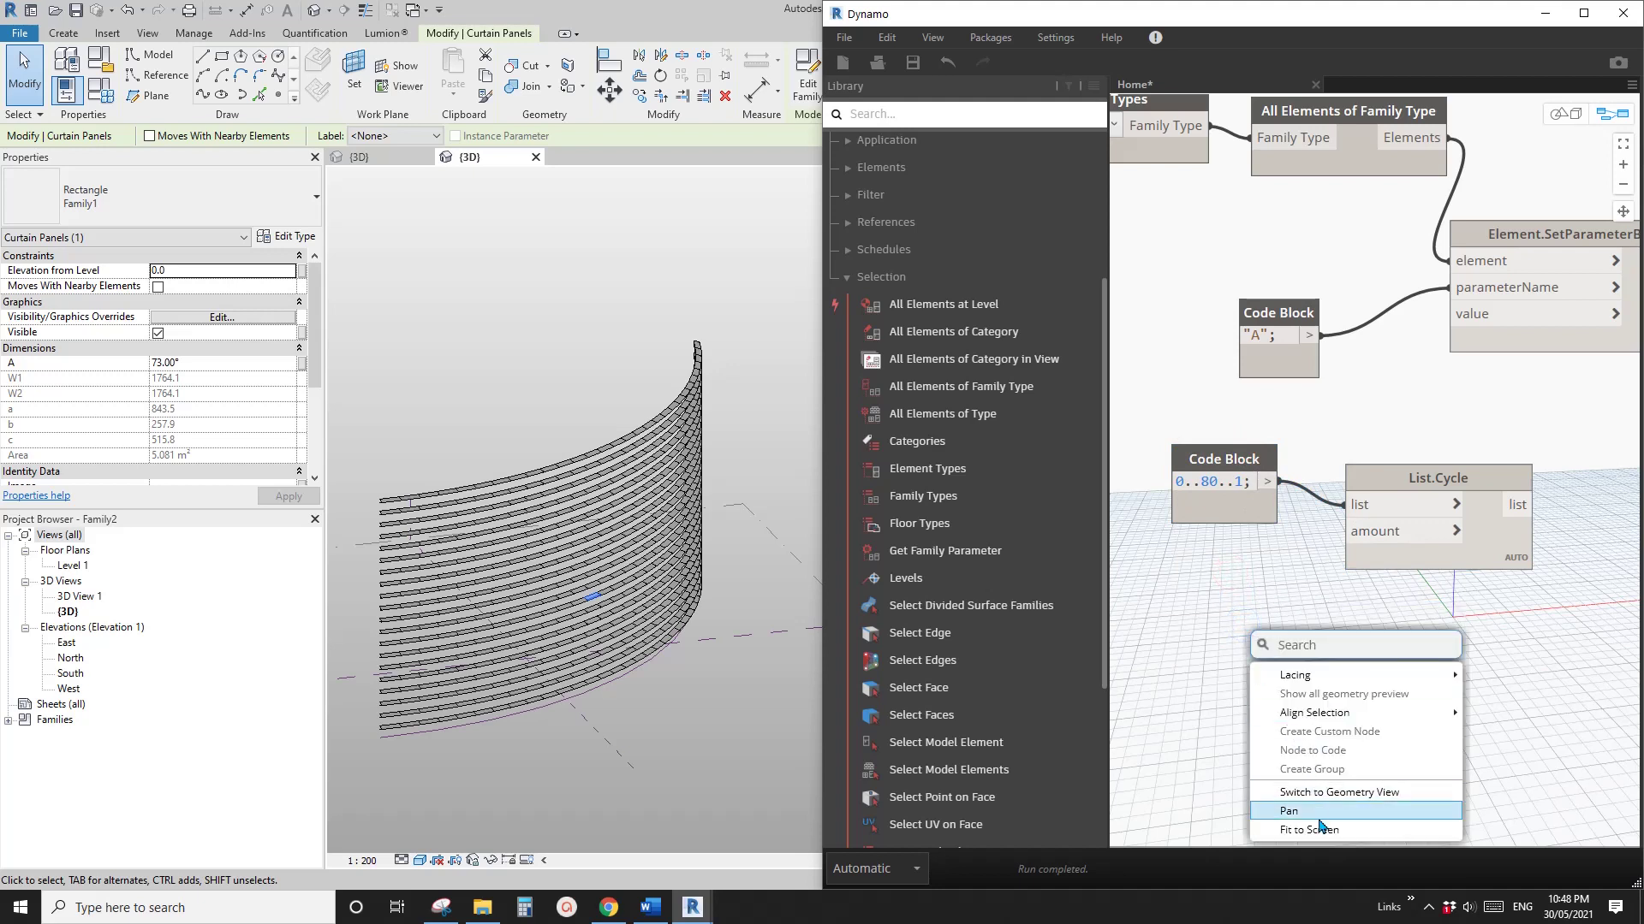
left_click(1231, 601)
right_click(1247, 614)
type("I")
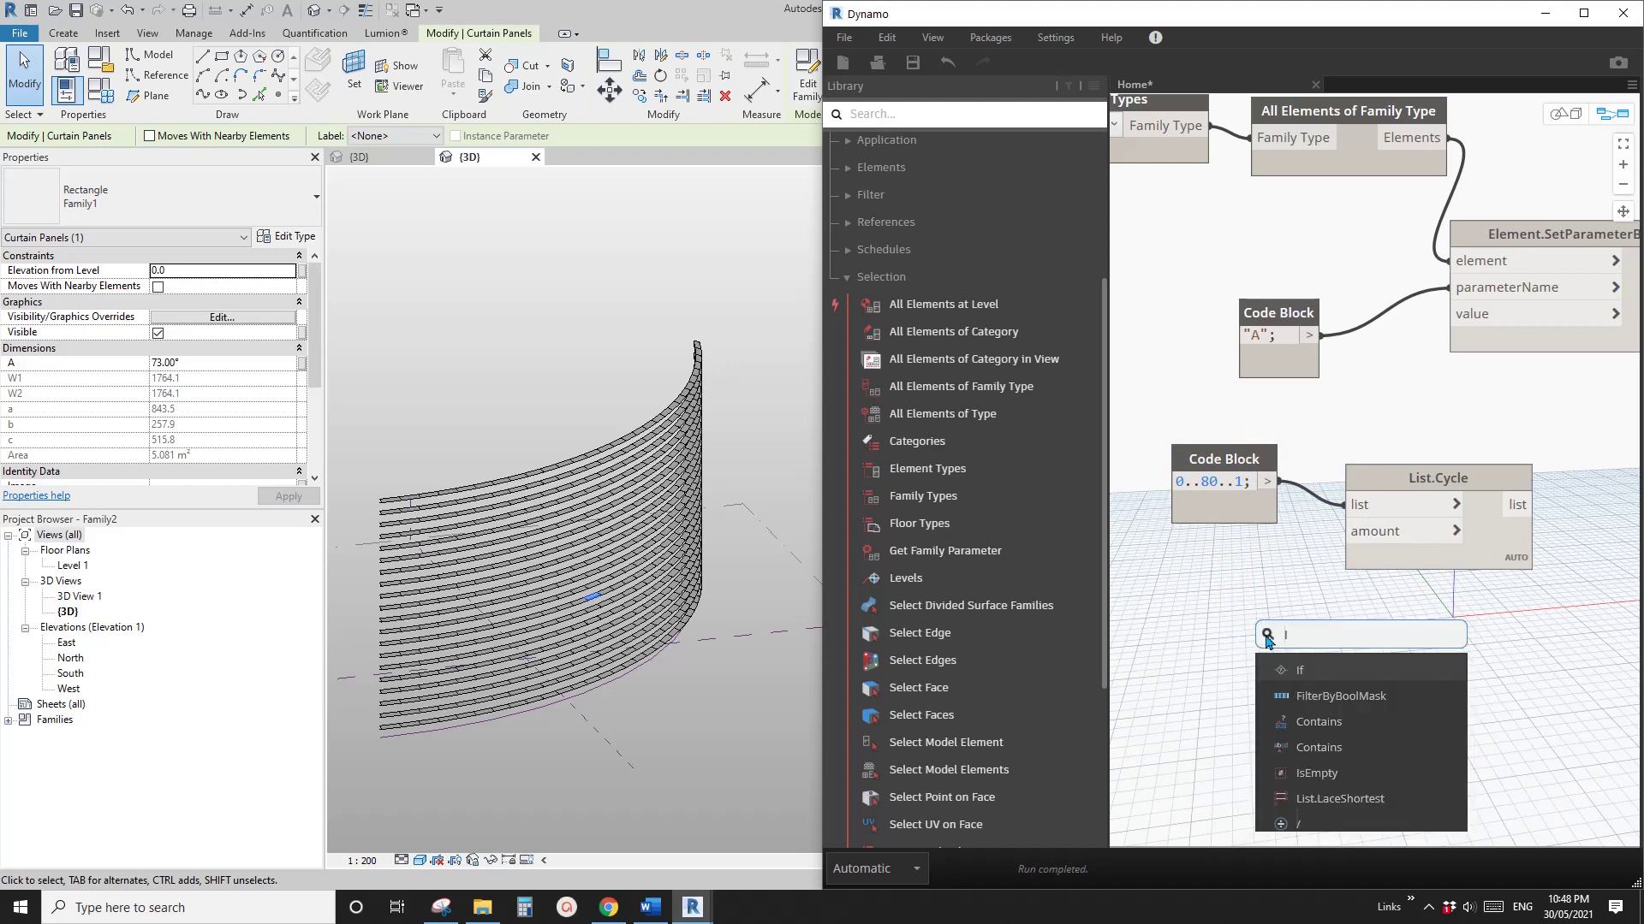
type("NT")
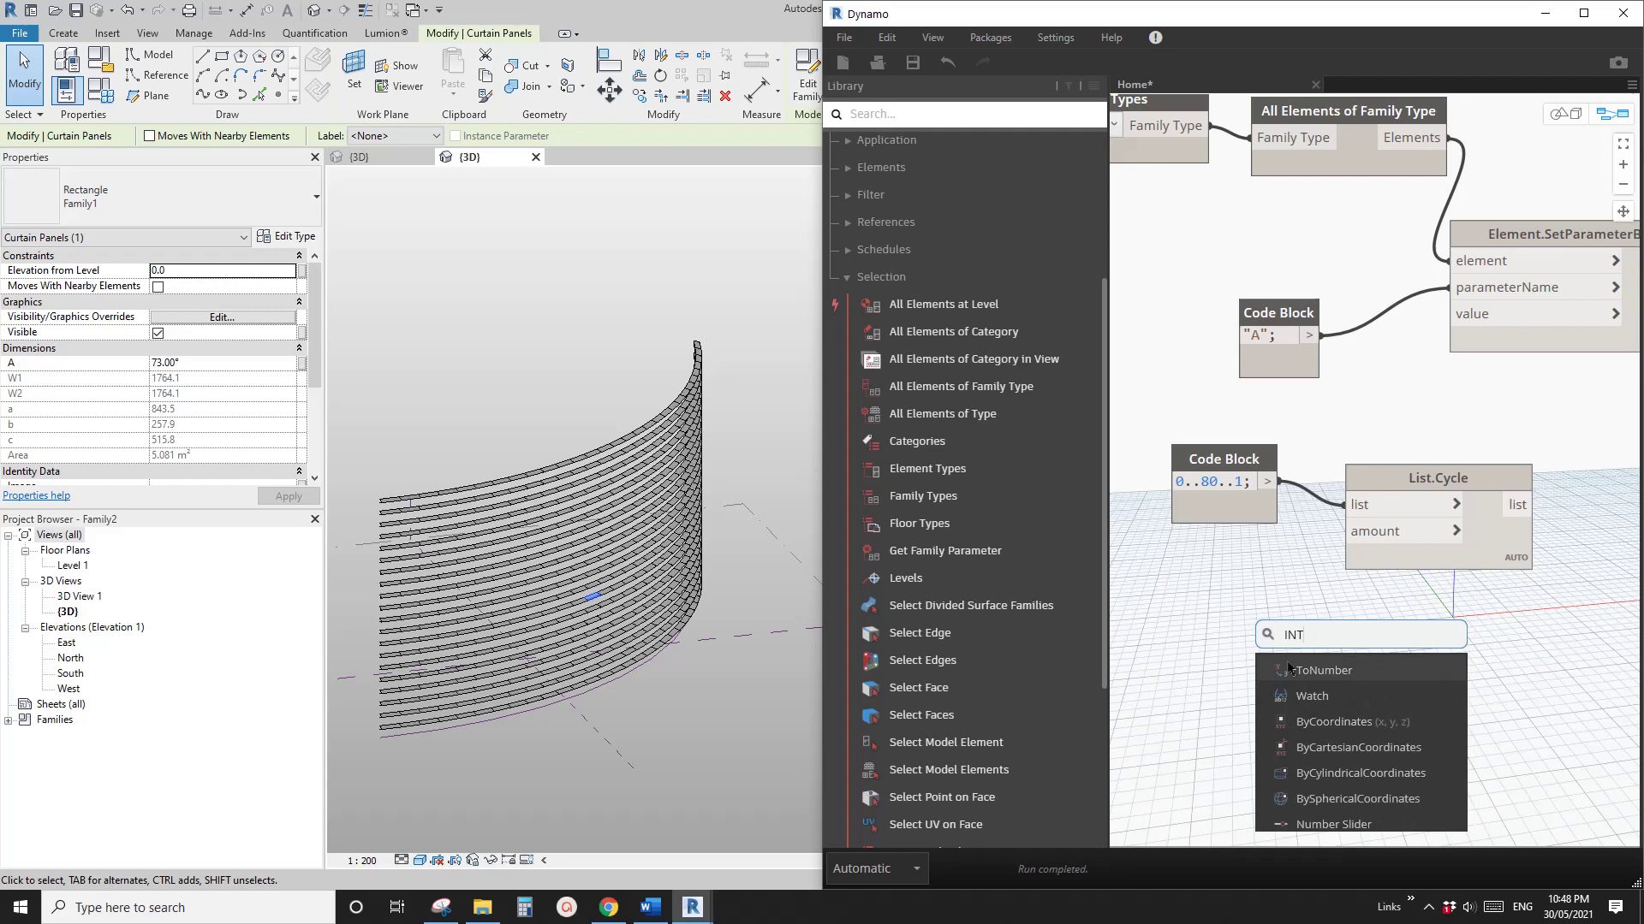
left_click(1333, 824)
left_click_drag(1478, 842, 1296, 635)
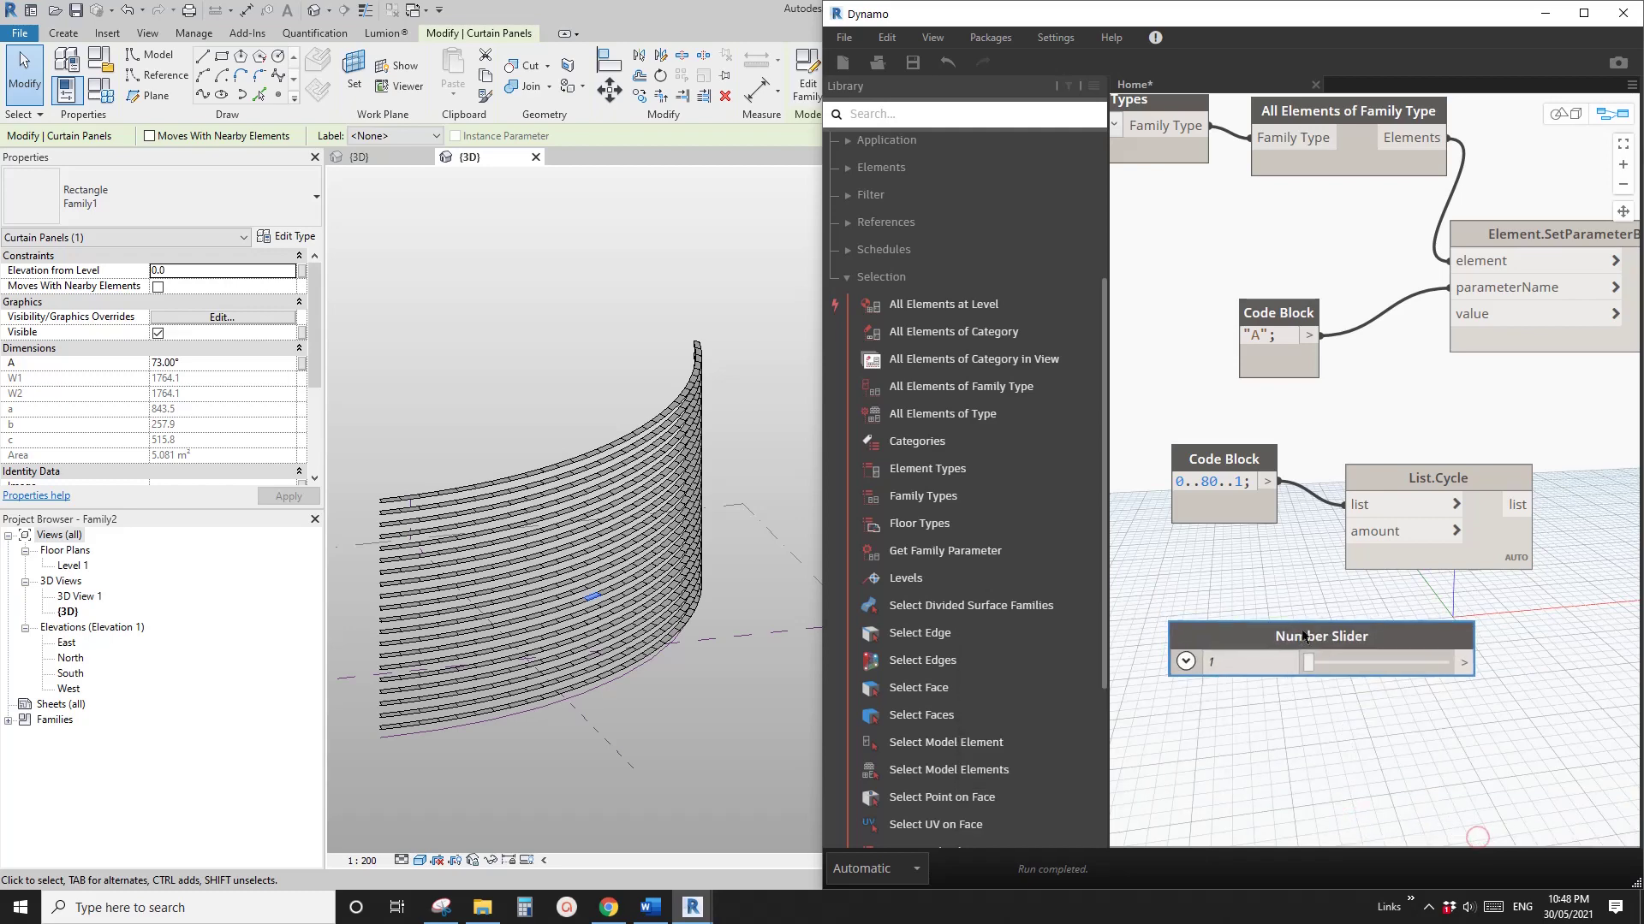
key("Delete")
Add an Integer Slider below the range Code Block and set its minimum to 10 and maximum to 20
right_click(1241, 603)
type("INTE")
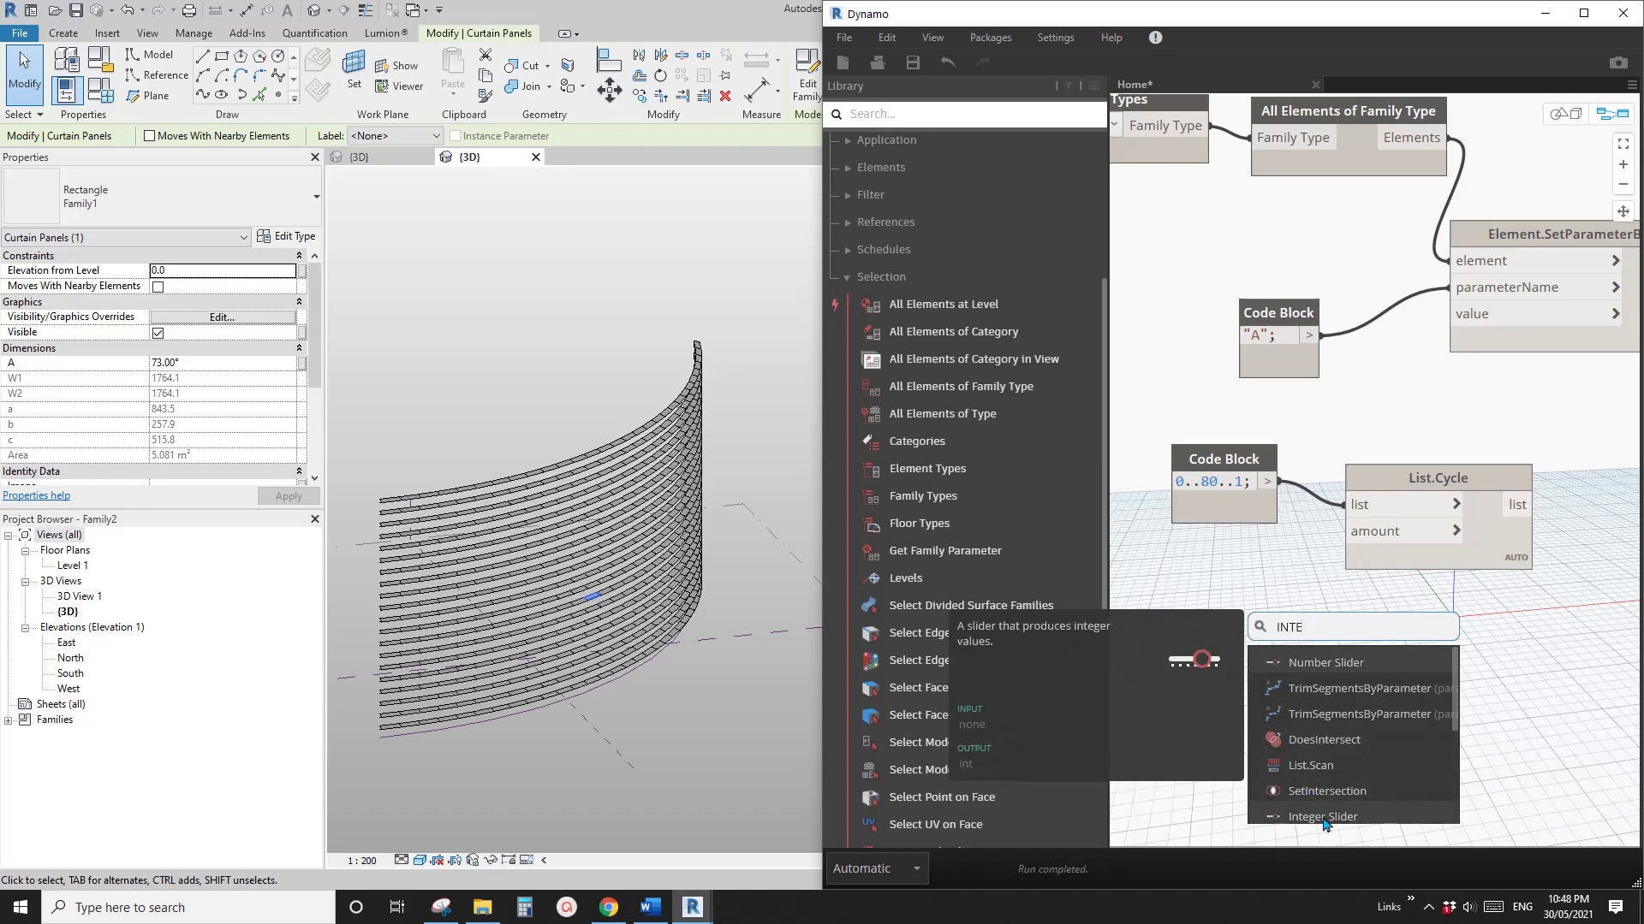
left_click(1322, 817)
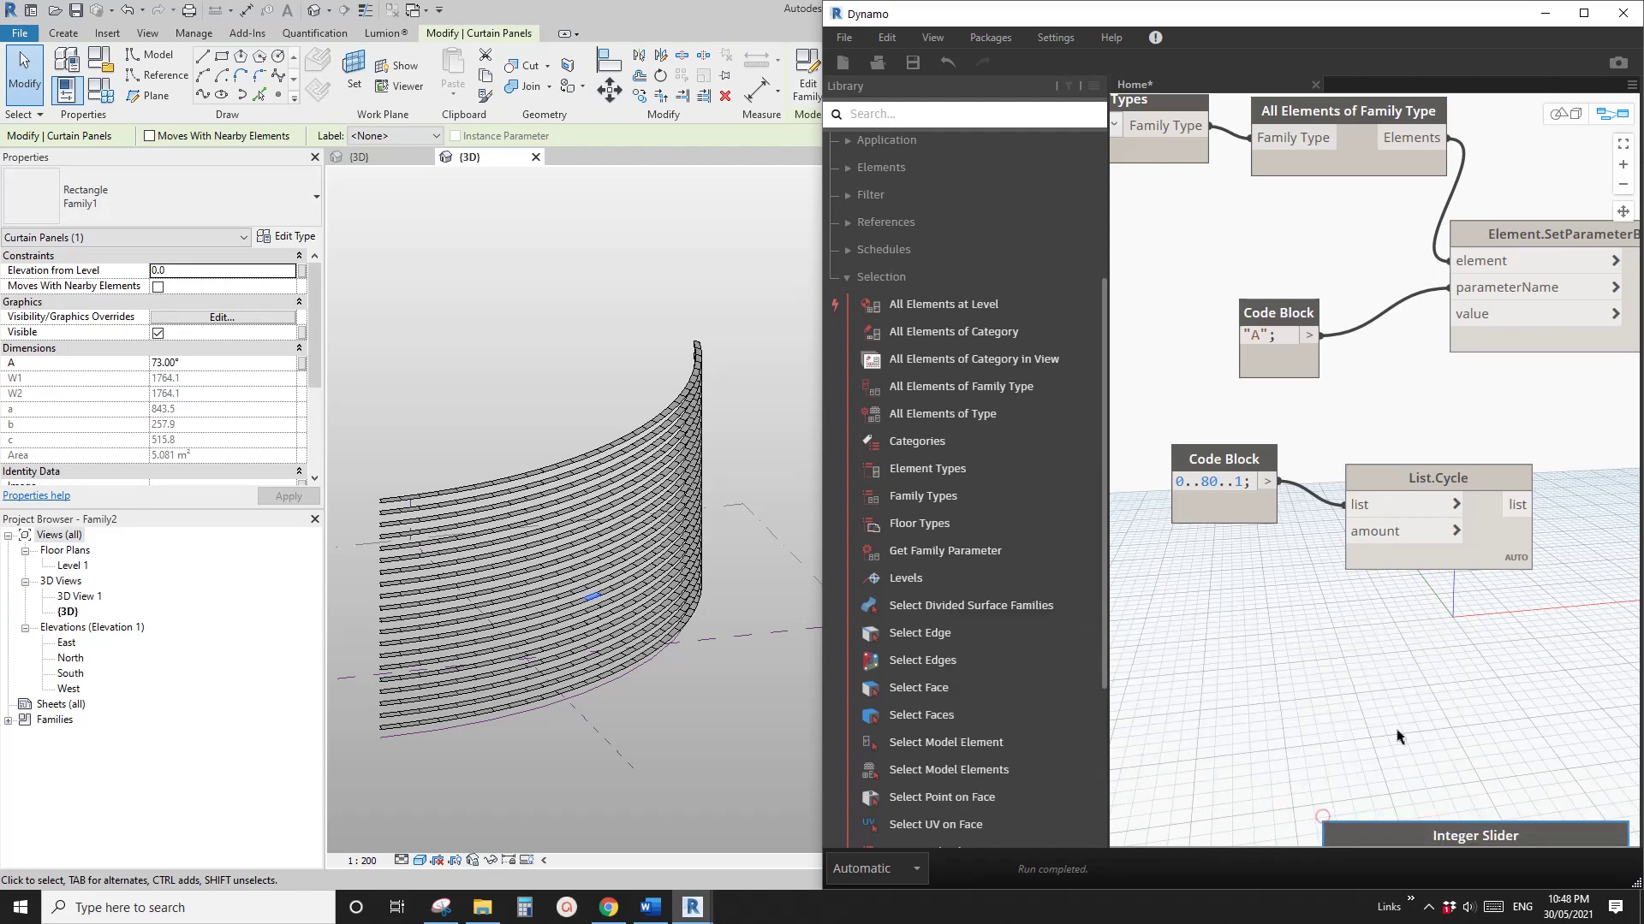
left_click(1215, 670)
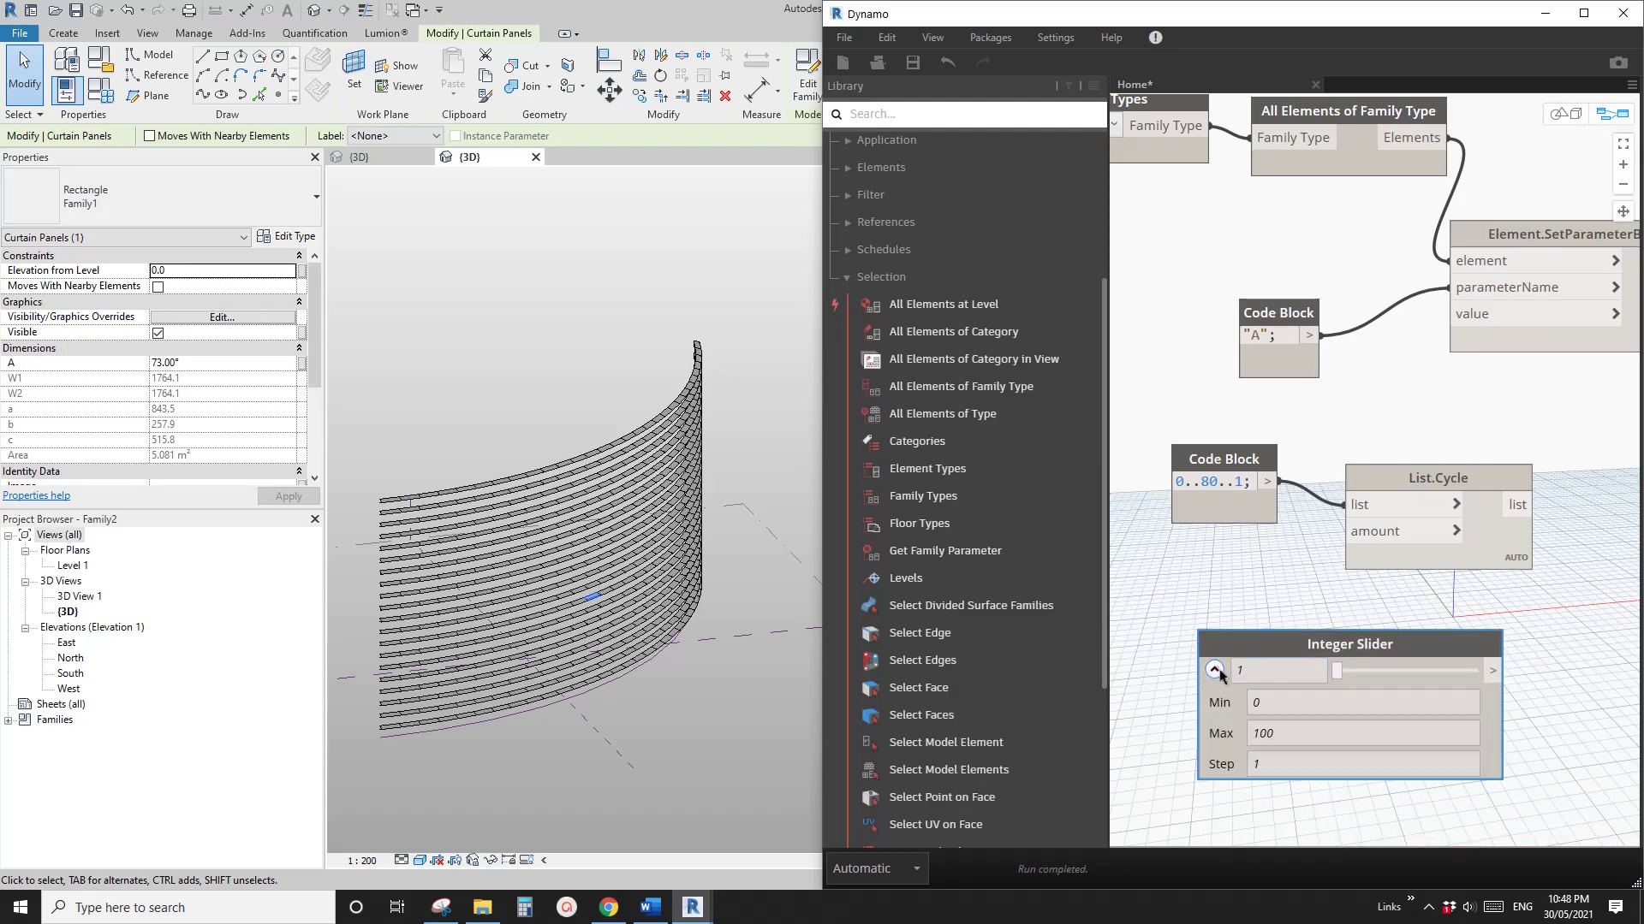
double_click(1276, 709)
double_click(1275, 734)
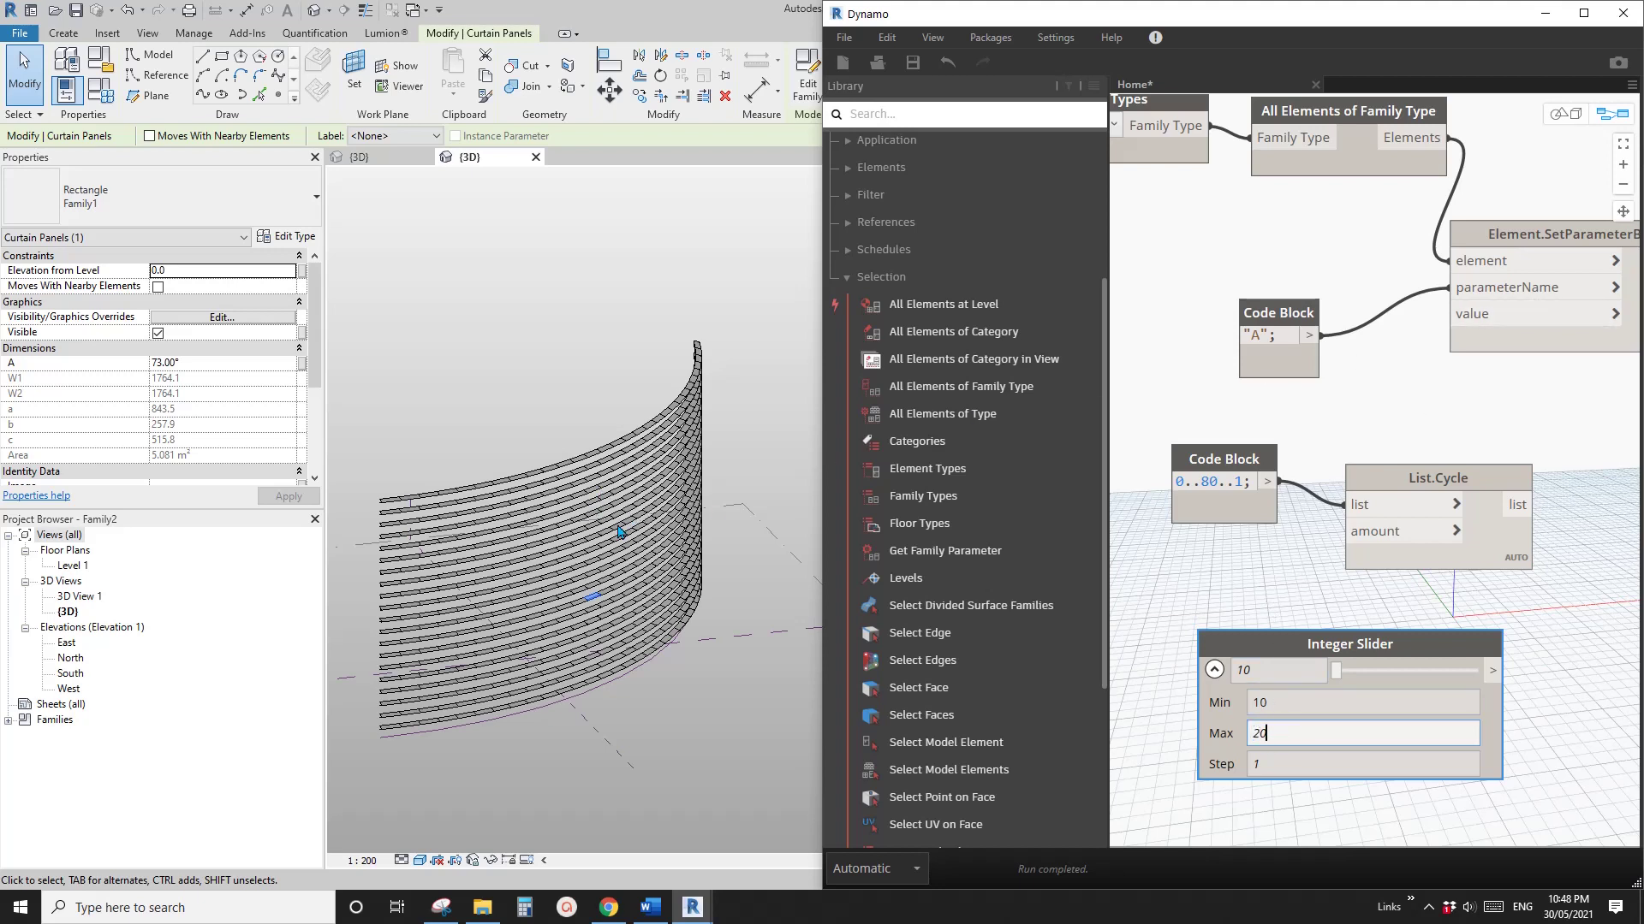
left_click(1222, 458)
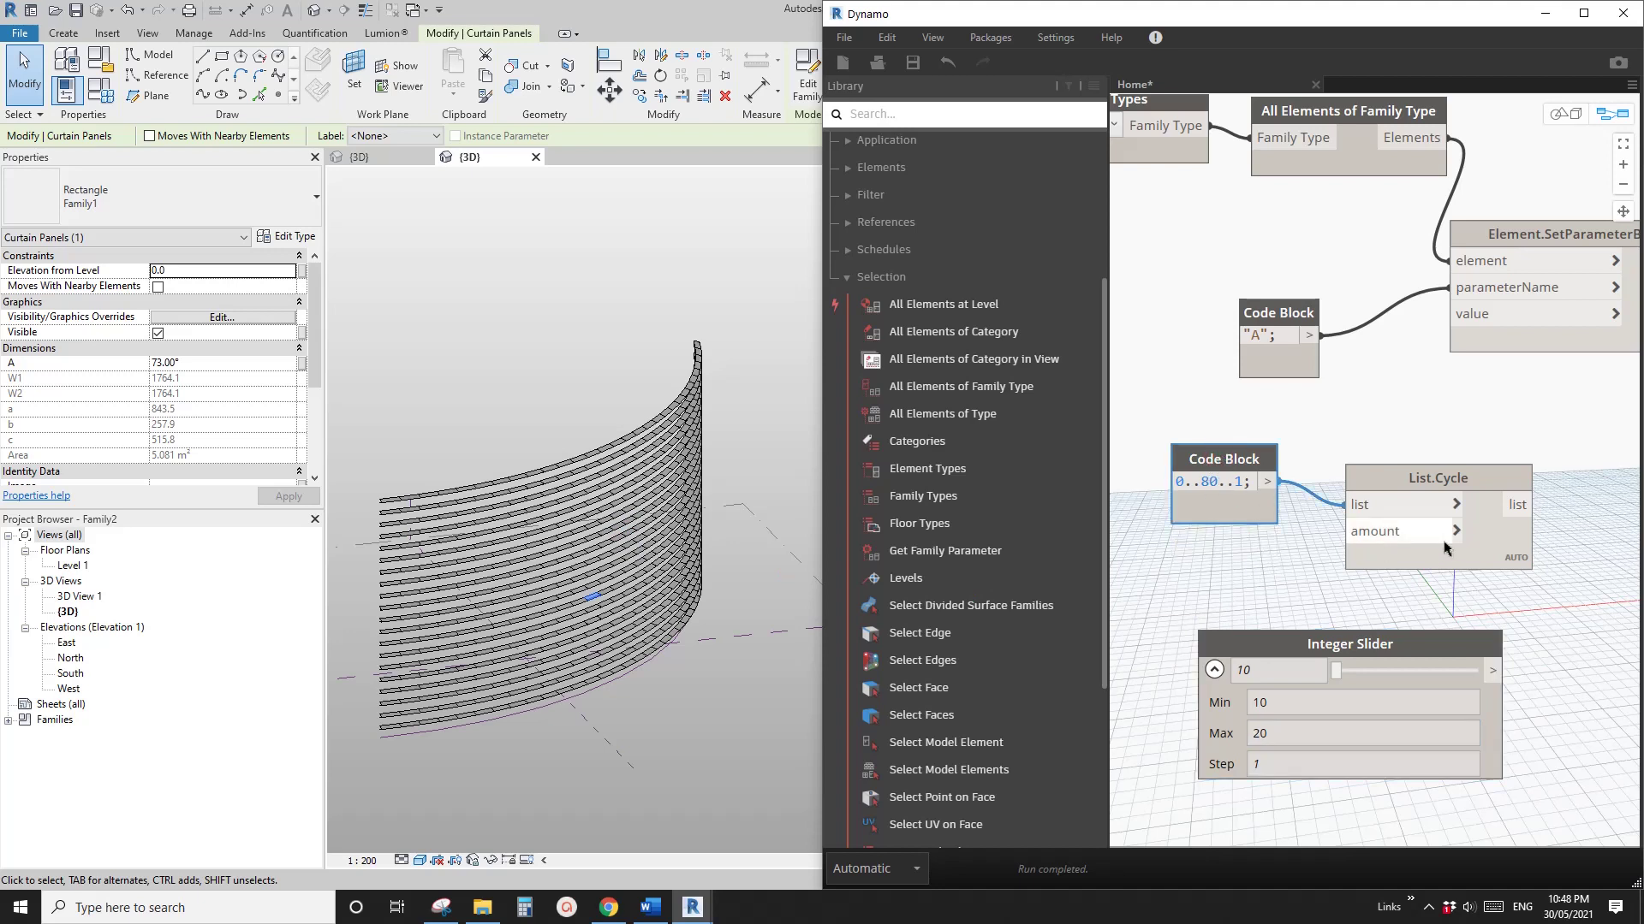
Align the Integer Slider under the range Code Block, collapse its settings and connect it to List.Cycle's amount input
left_click_drag(1247, 674, 1337, 629)
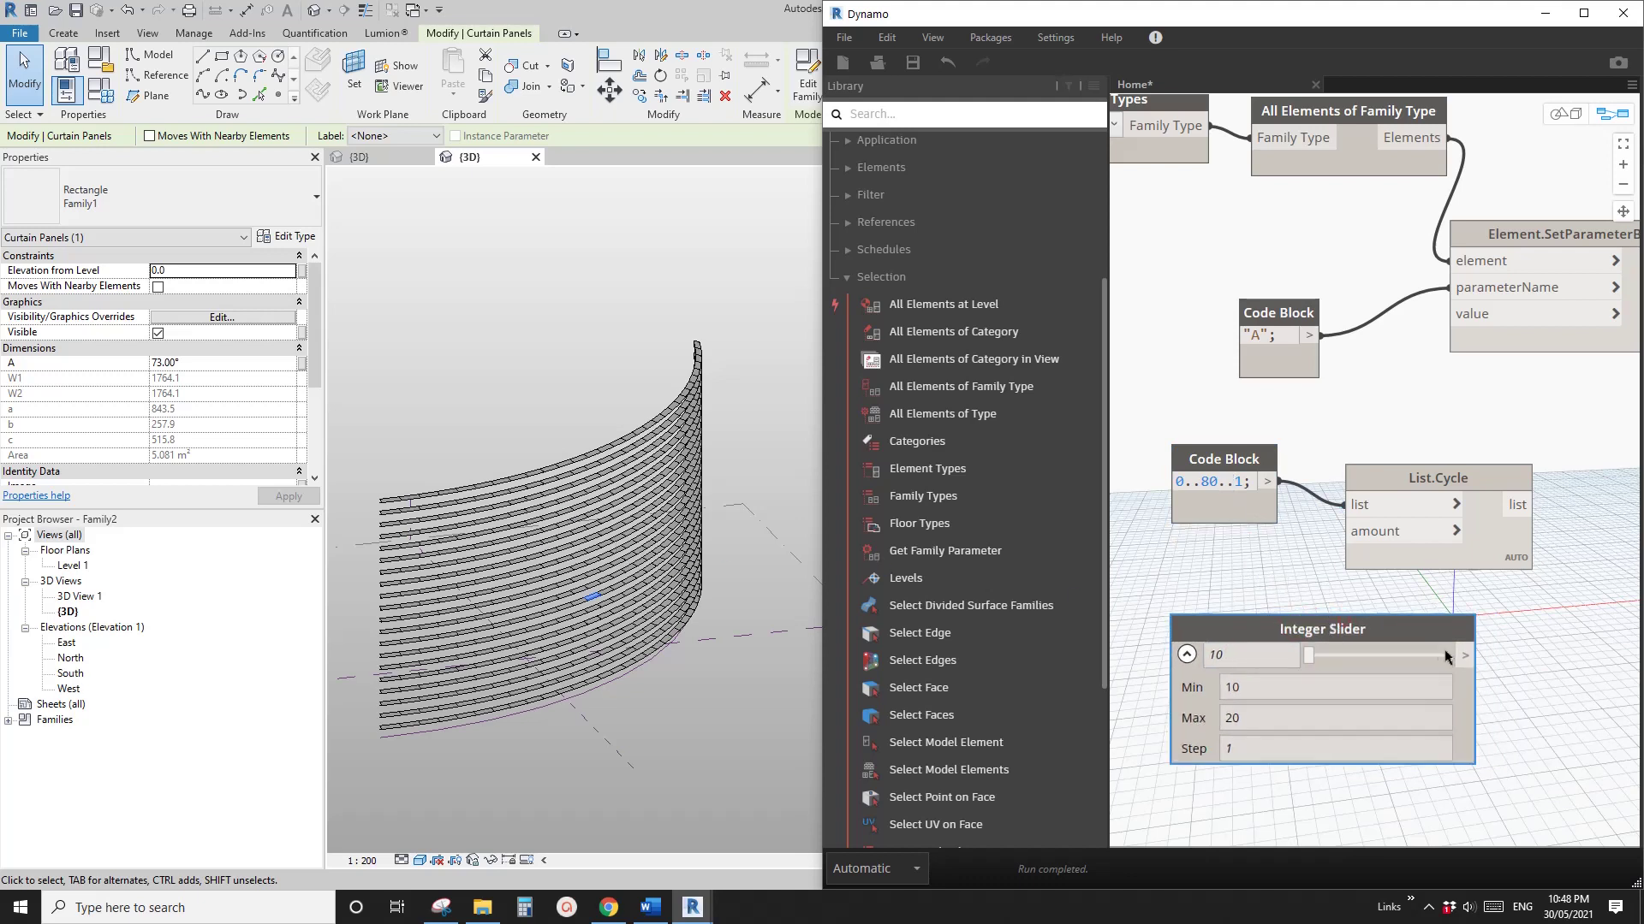
left_click(1188, 655)
left_click_drag(1467, 657, 1348, 532)
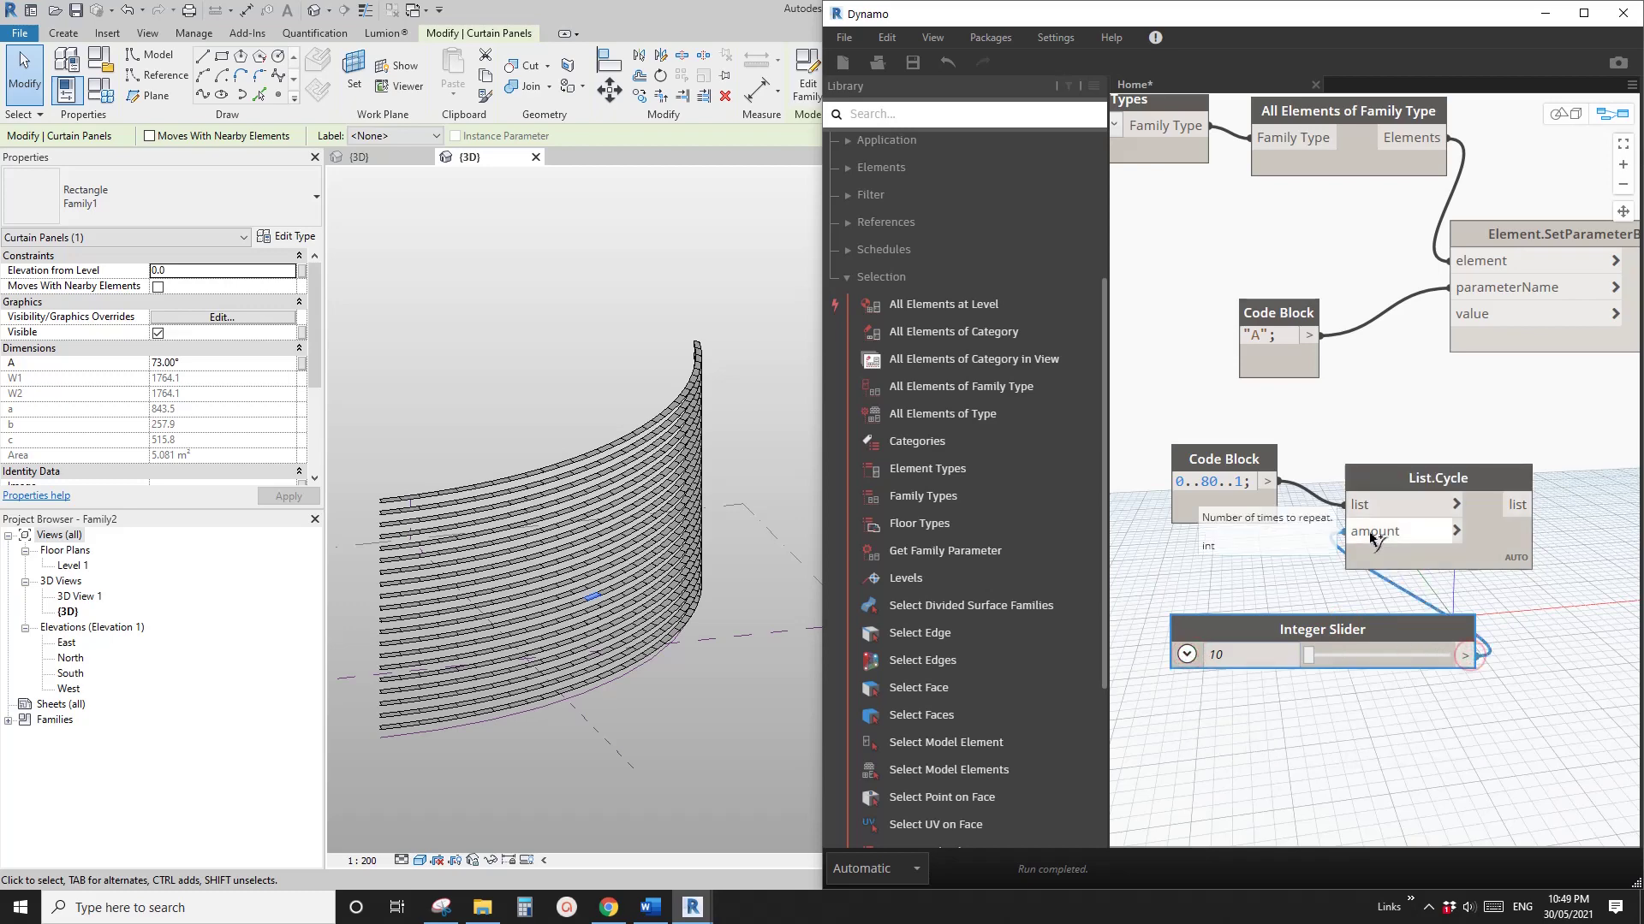
Add a List.Shuffle node, feed it the List.Cycle output and connect its result to the value input of Element.SetParameterByName
scroll(1446, 625, "down", 3)
scroll(1455, 599, "up", 2)
right_click(1469, 553)
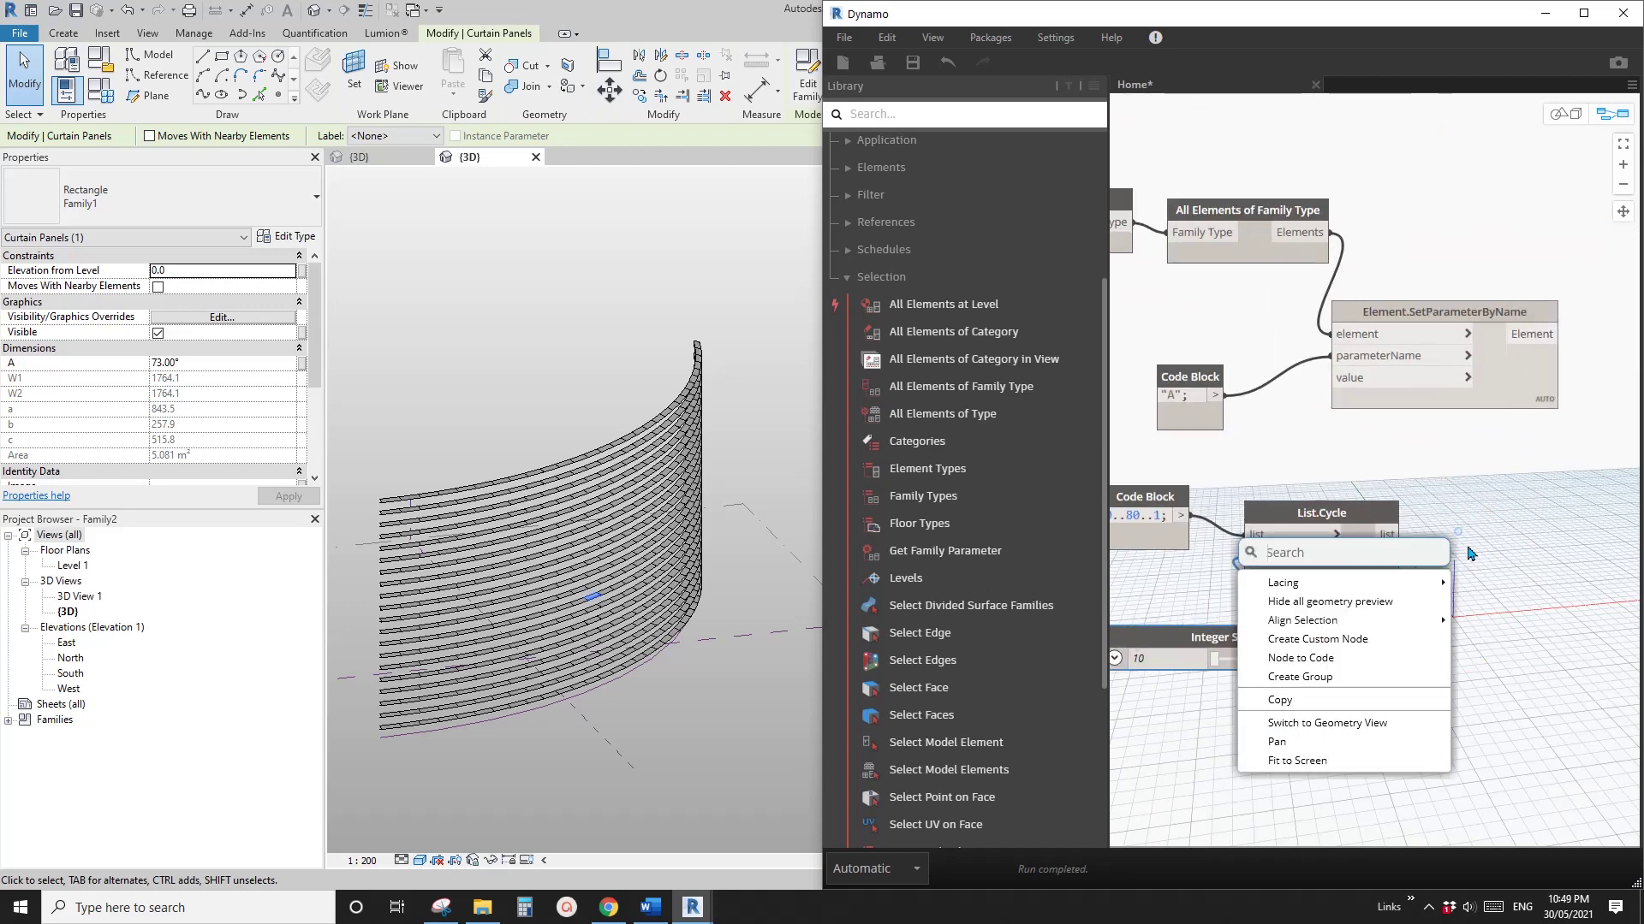
type("S")
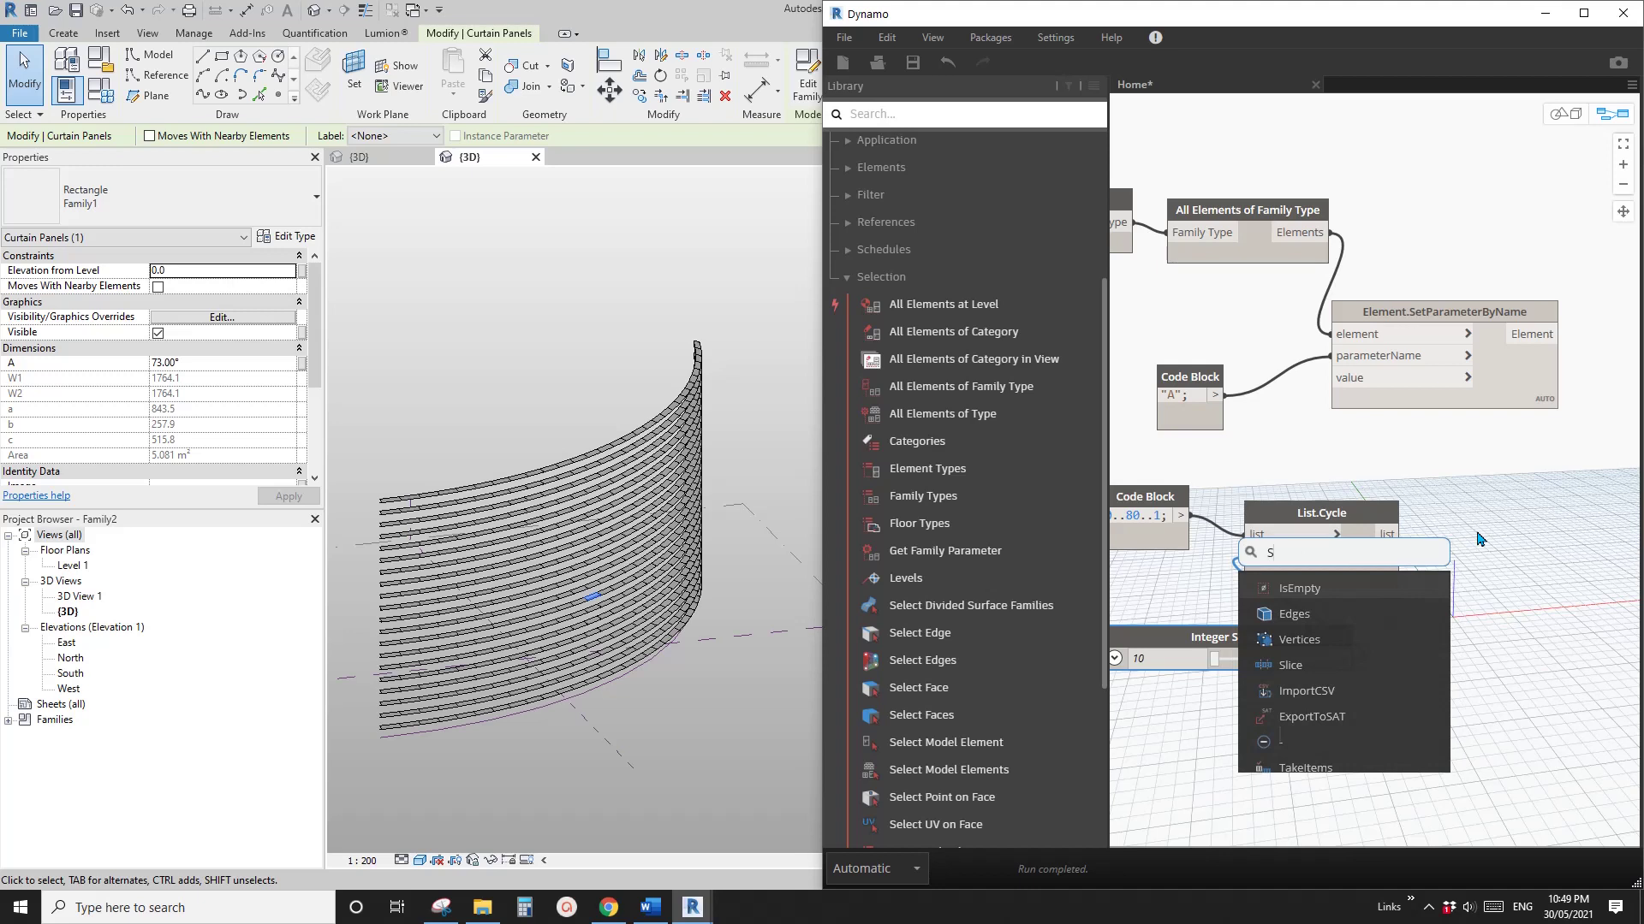
type("huffle")
left_click(1361, 653)
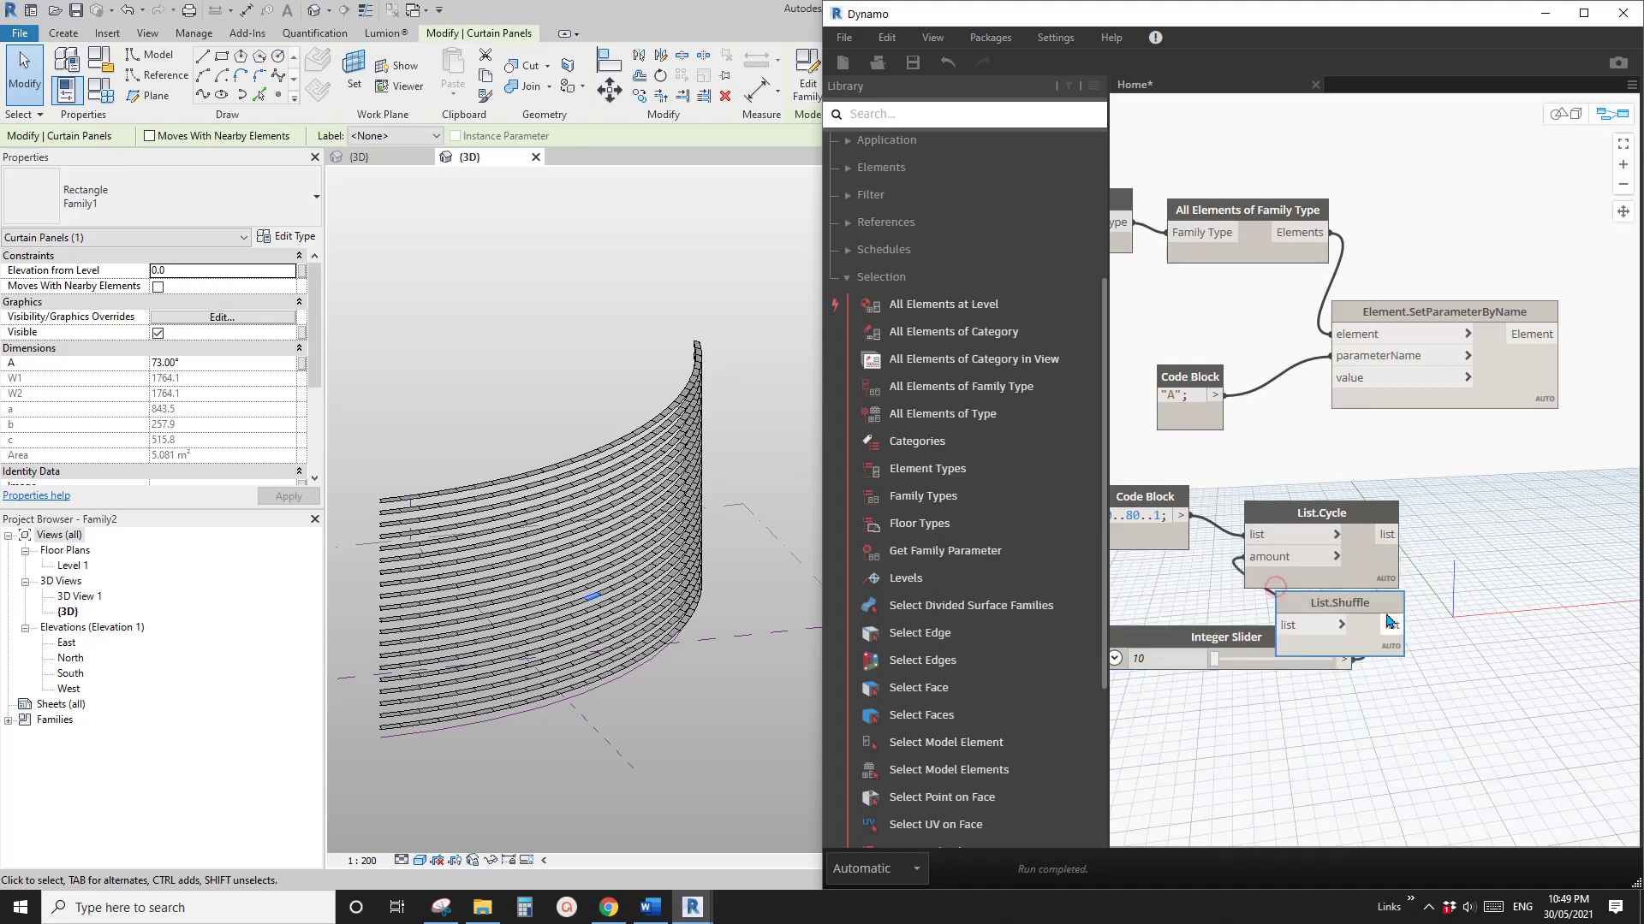
left_click_drag(1388, 622, 1574, 528)
left_click_drag(1388, 534, 1470, 531)
left_click_drag(1595, 531, 1361, 381)
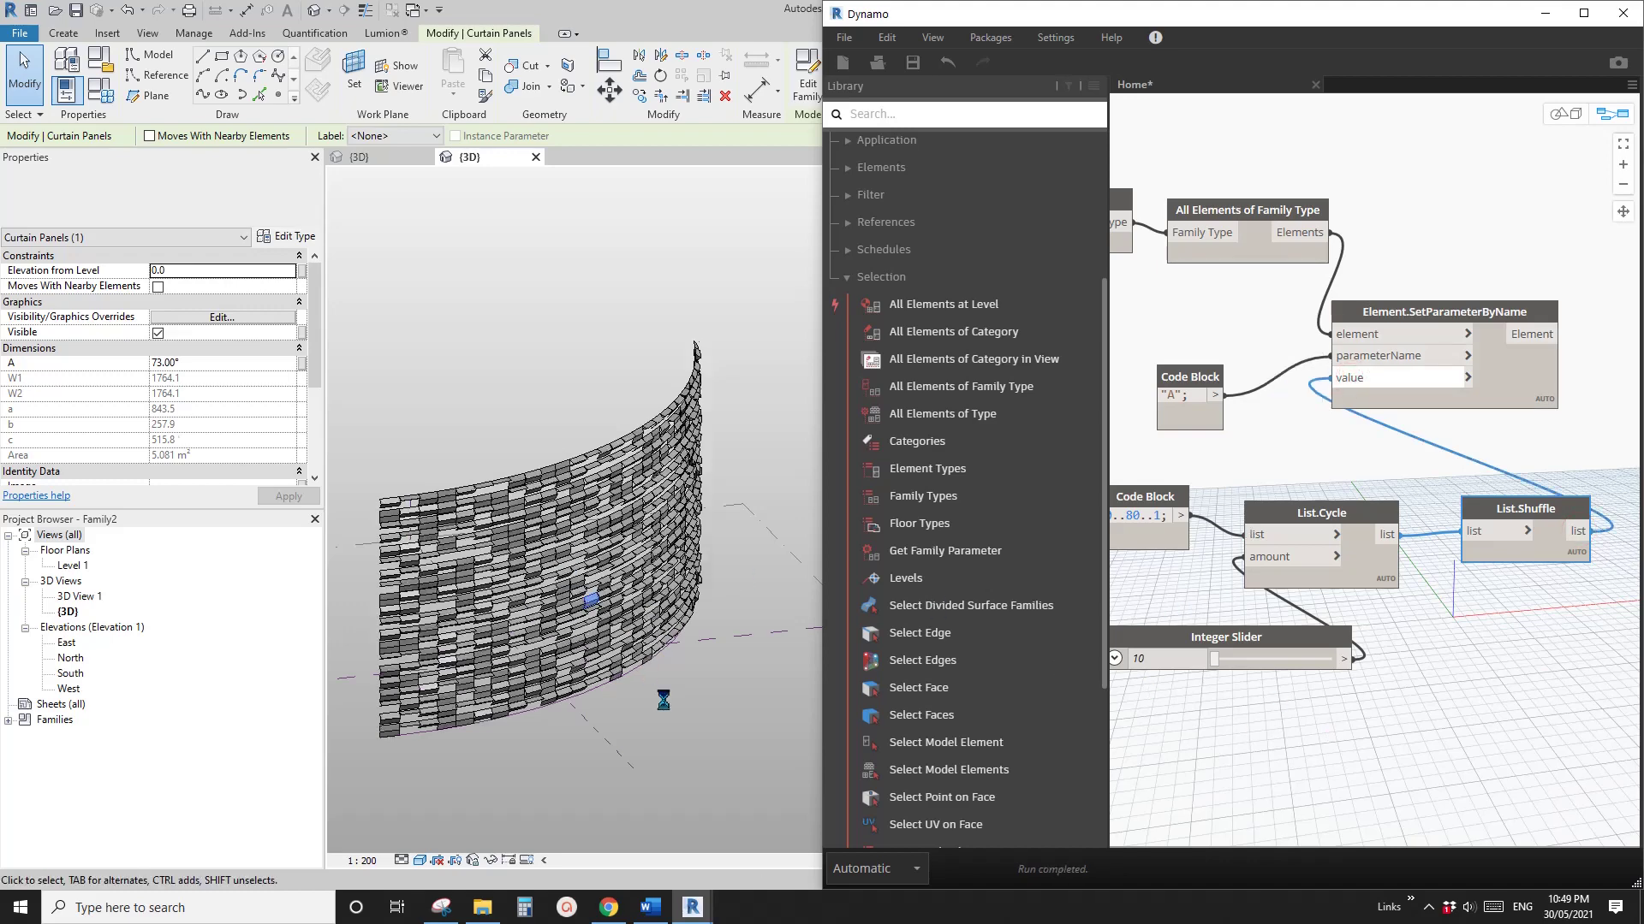
Deselect the panel in Revit, inspect the shuffled panels and set the Integer Slider in Dynamo to 13
mouse_move(679, 647)
middle_mouse_down("shift")
mouse_move(517, 614)
mouse_move(667, 572)
middle_mouse_up("shift")
scroll(517, 612, "up", 1)
key("Escape")
scroll(603, 599, "up", 2)
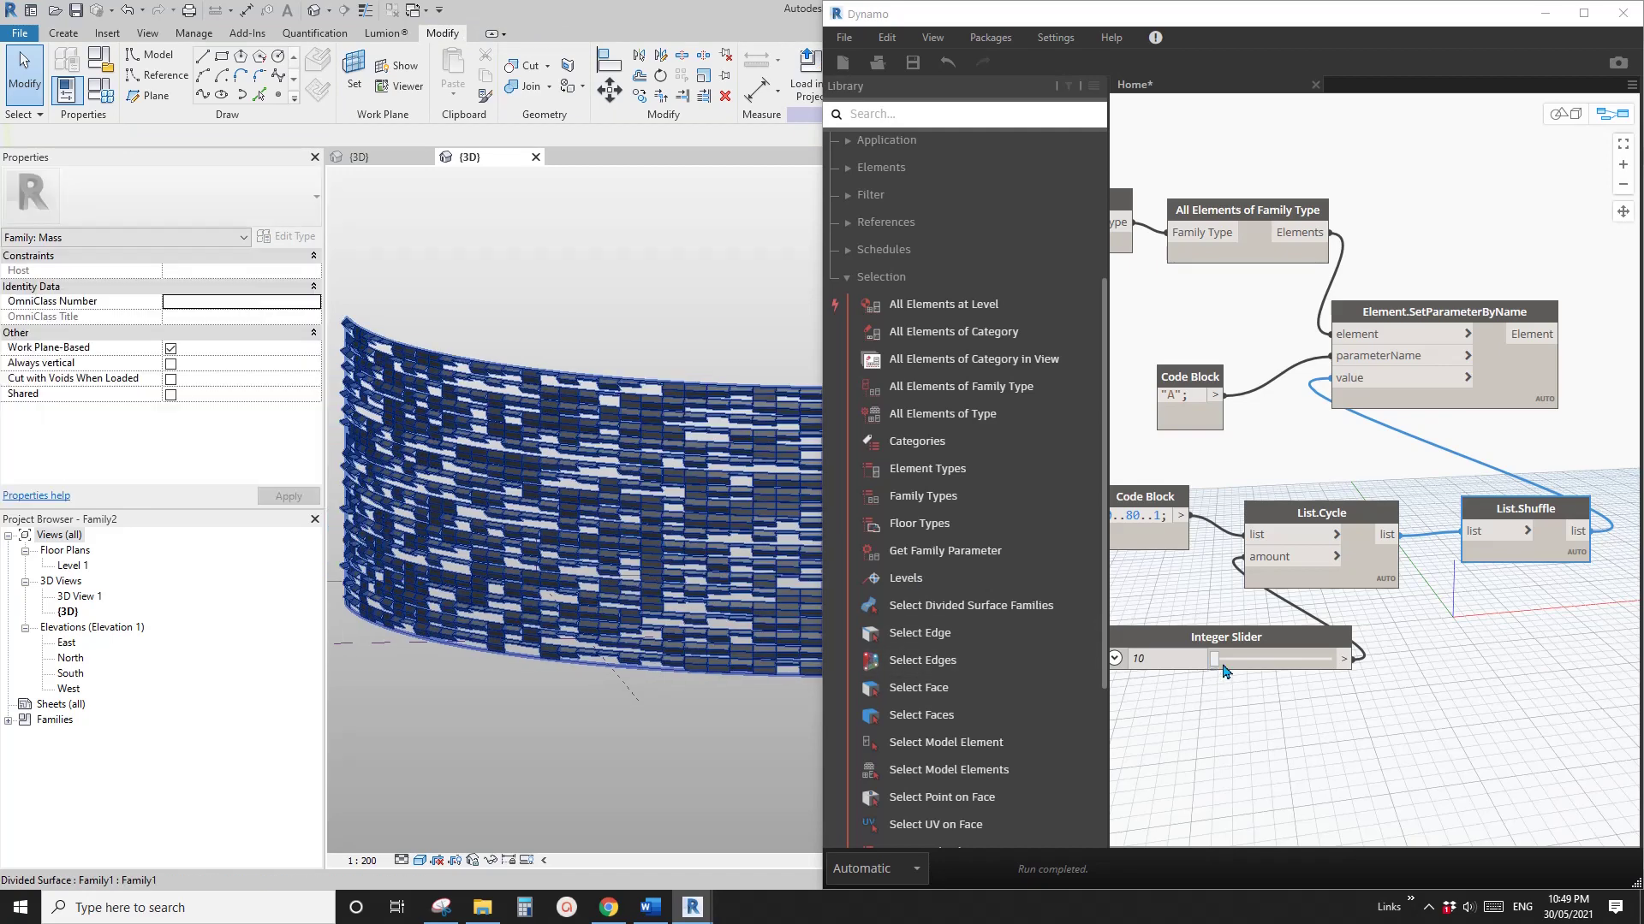
left_click(1223, 665)
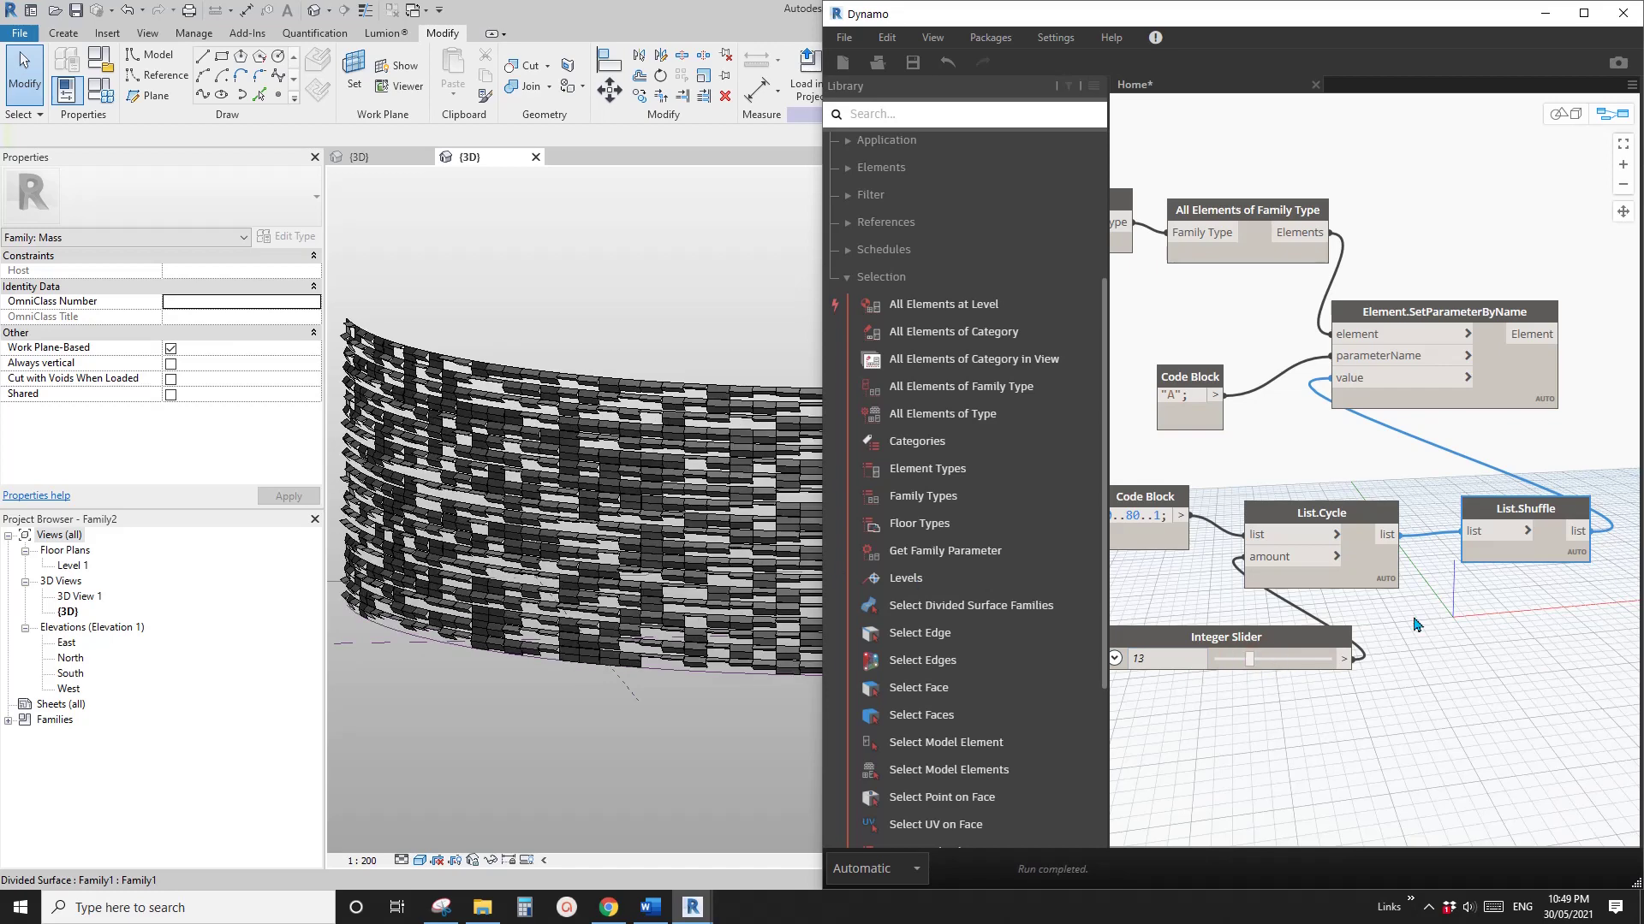
Disconnect the List.Shuffle node and connect the List.Cycle output directly to the value input of Element.SetParameterByName
left_click(1472, 530)
left_click(1435, 544)
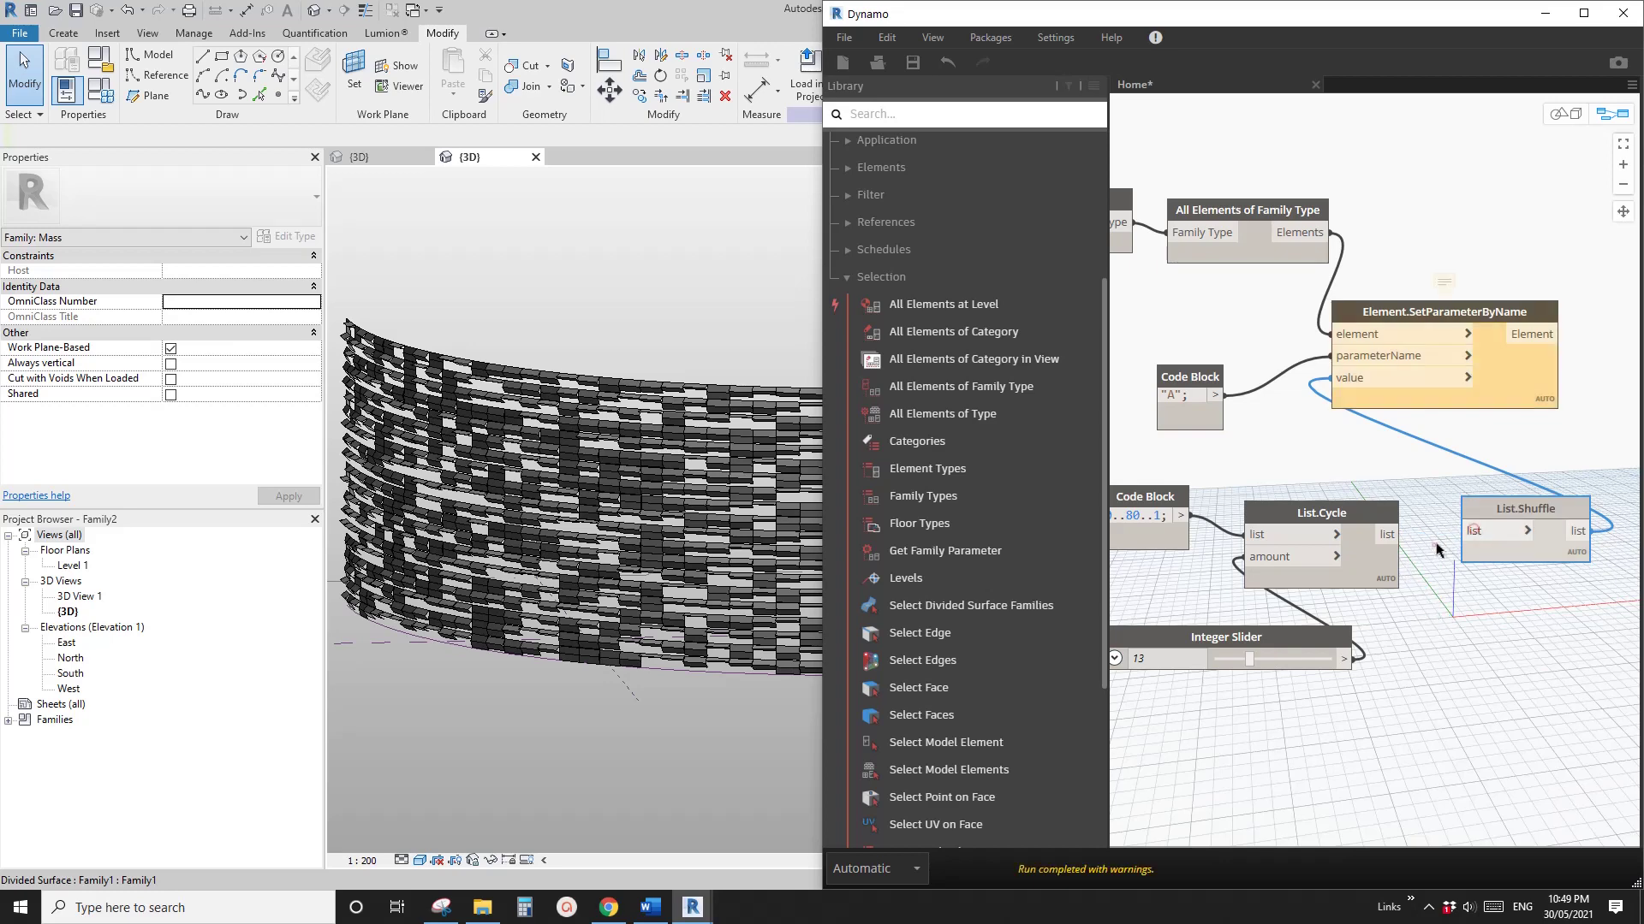
left_click(1357, 380)
left_click(1371, 467)
left_click(1395, 534)
left_click(1360, 381)
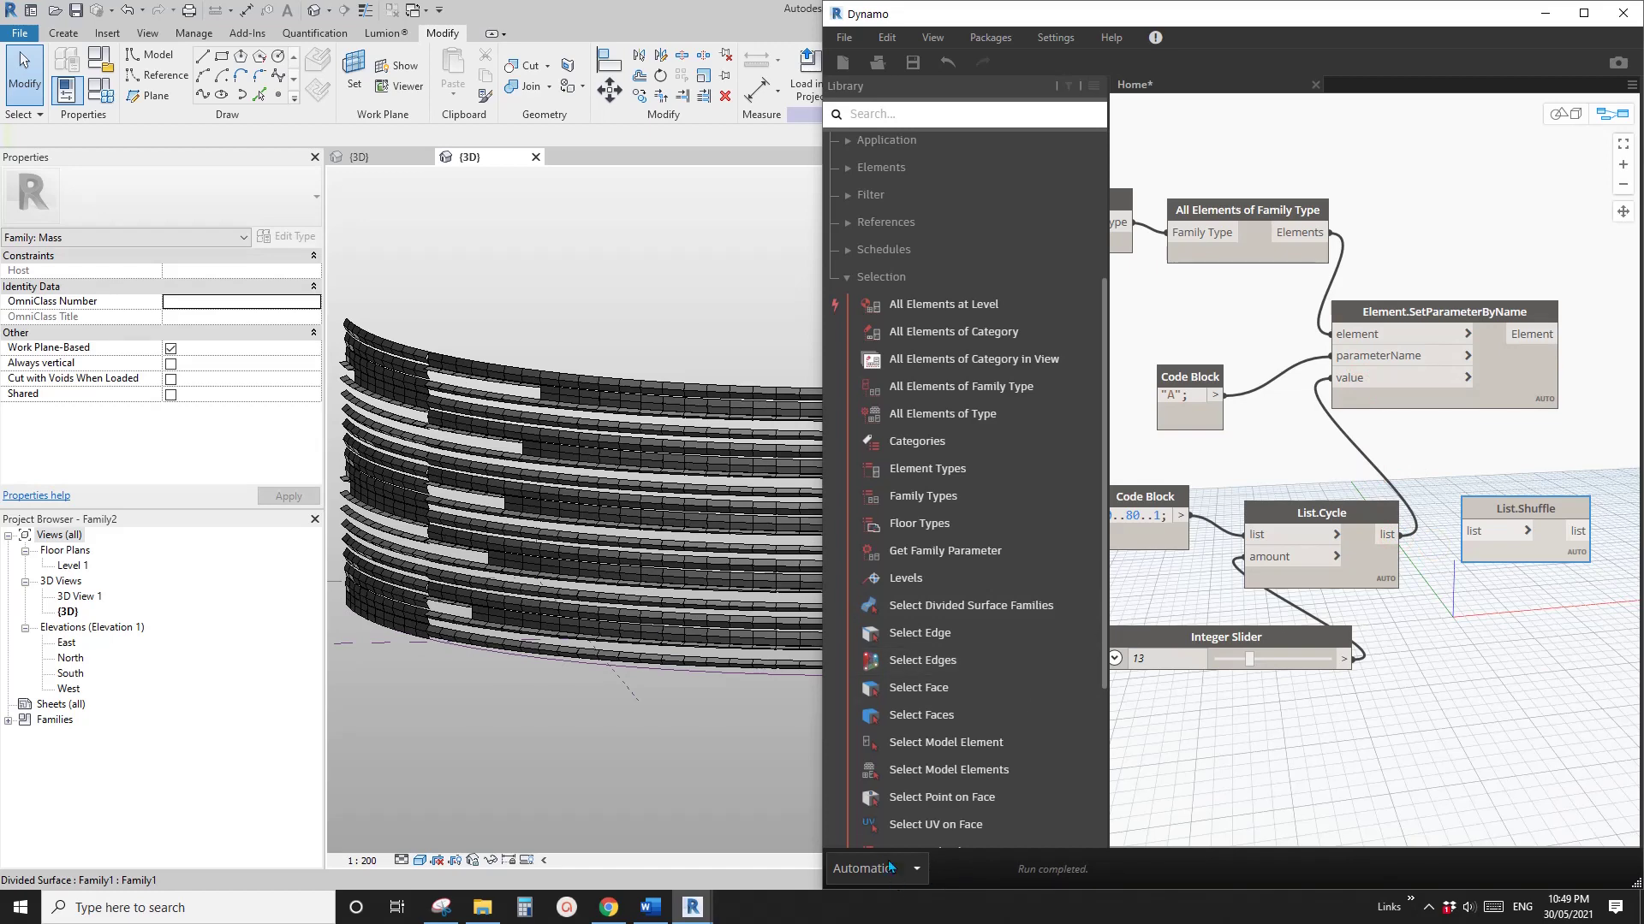
Examine the fold pattern across the curved panel surface in Revit, up close and from several angles
middle_click_drag(524, 480, 655, 572, "shift")
scroll(564, 671, "up", 4)
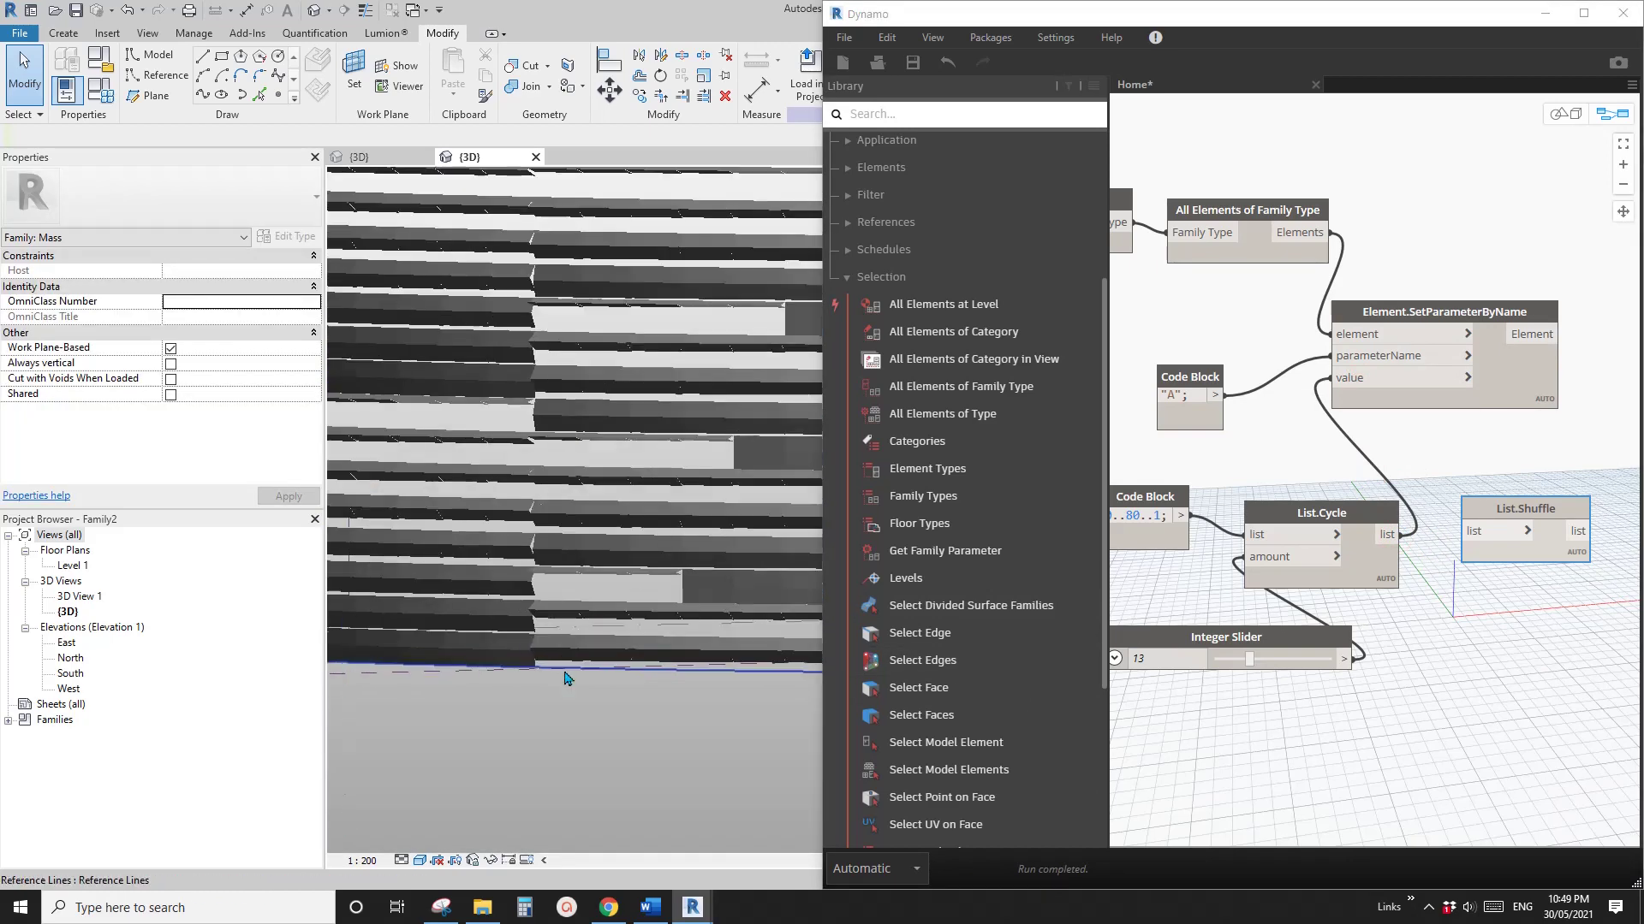
scroll(565, 670, "down", 4)
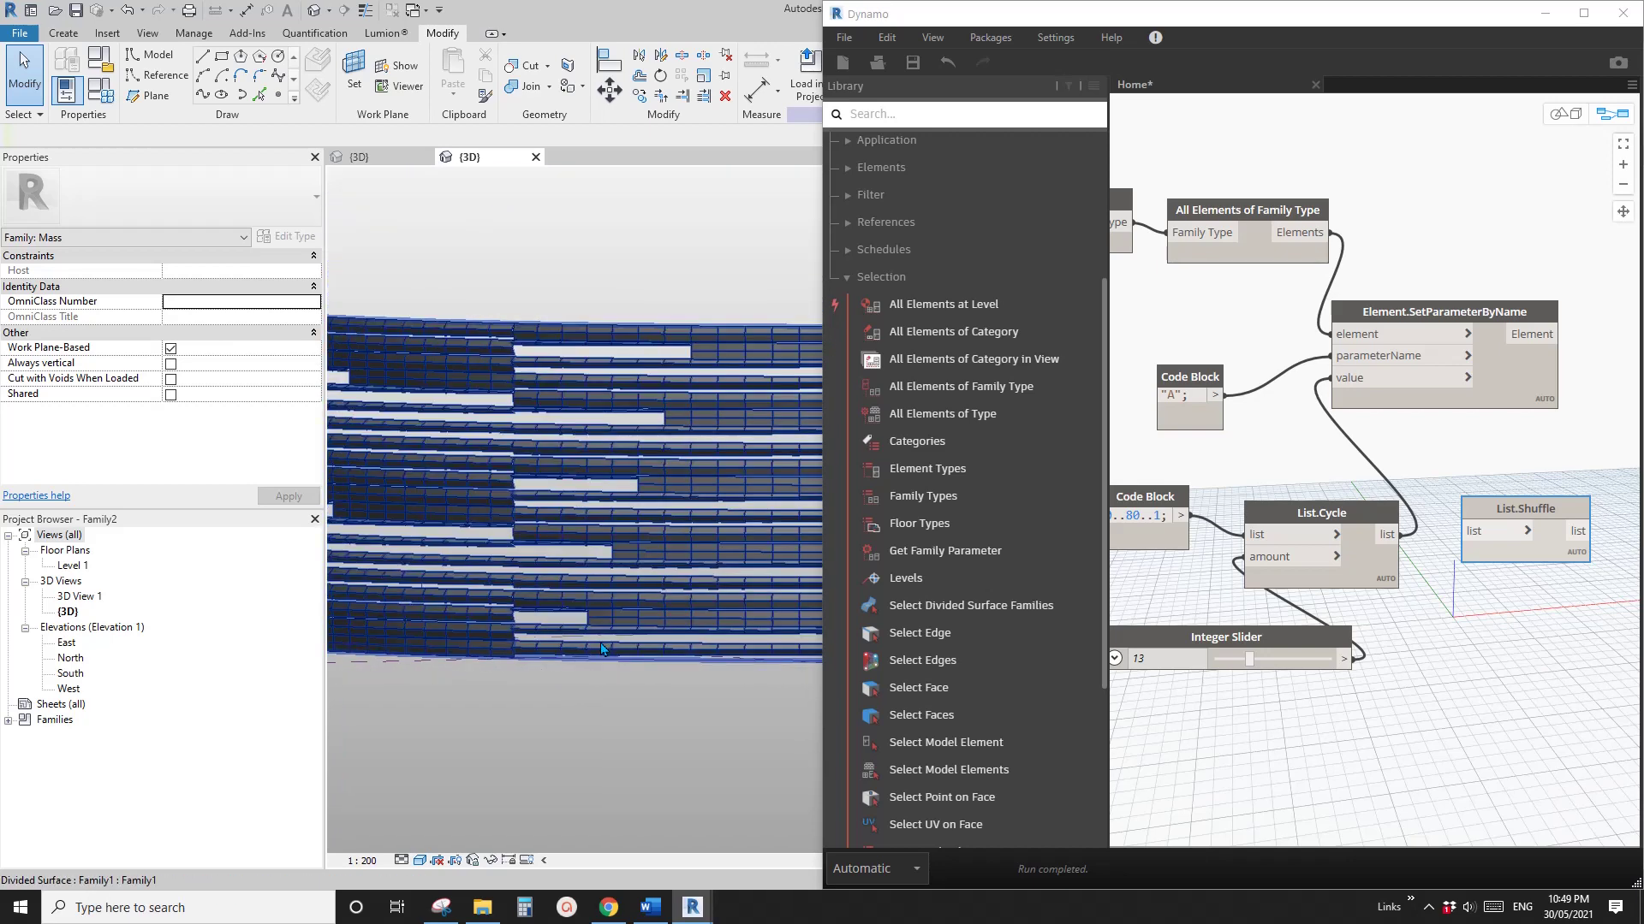
middle_click_drag(587, 638, 503, 617, "shift")
scroll(560, 603, "up", 5)
scroll(642, 613, "down", 4)
middle_click_drag(640, 613, 646, 516, "shift")
scroll(685, 477, "up", 2)
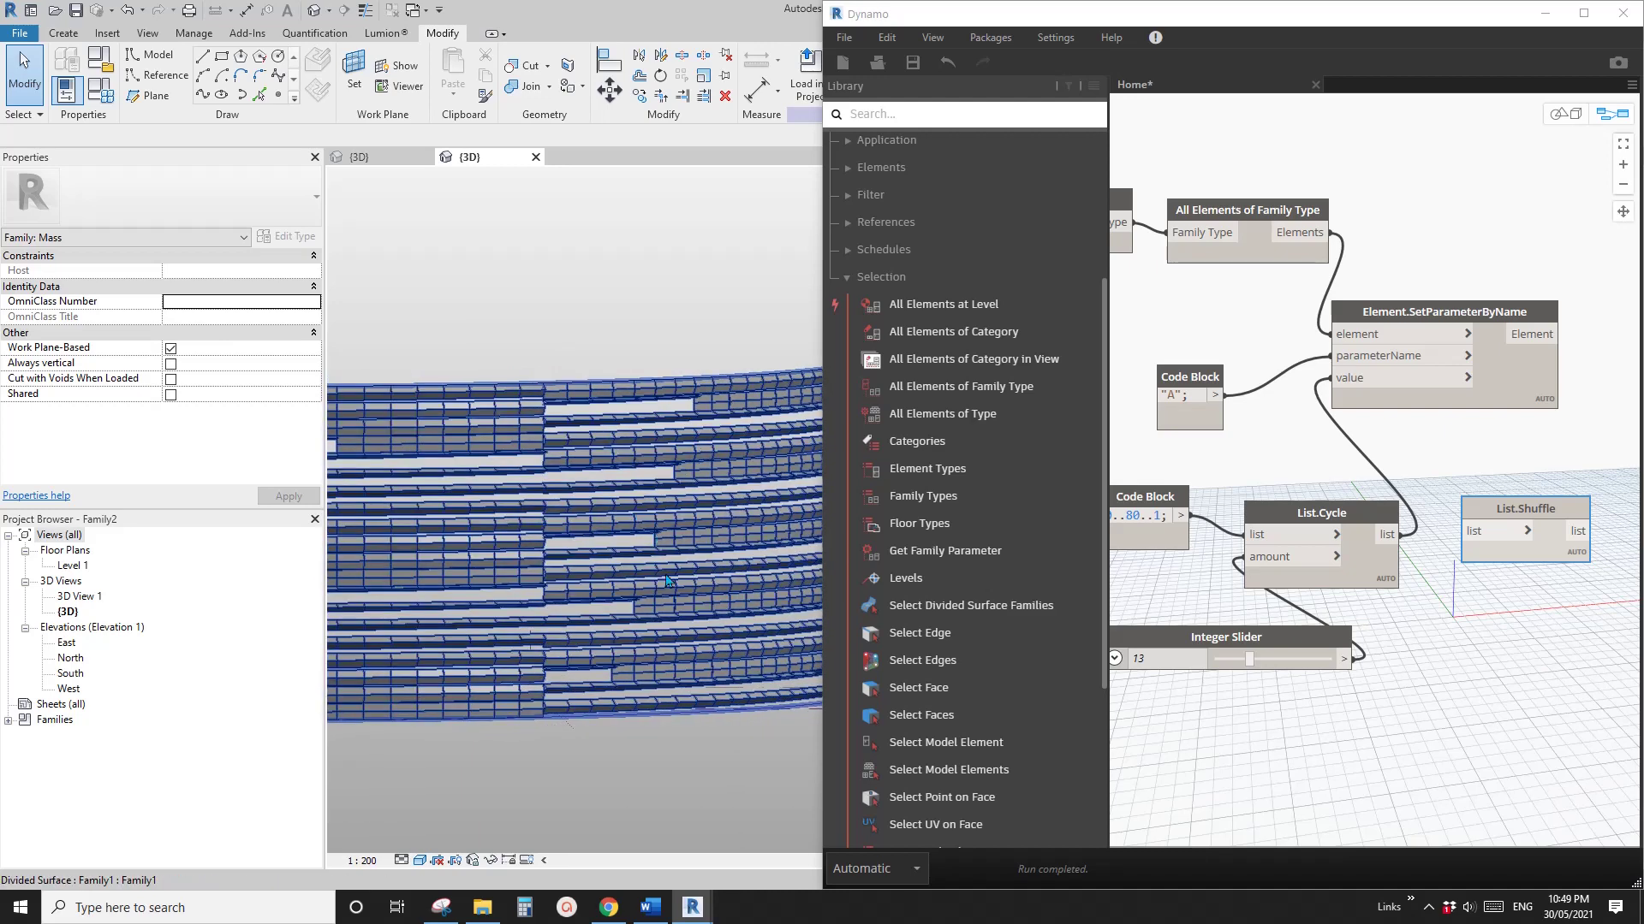
scroll(666, 581, "down", 1)
middle_click_drag(666, 581, 582, 540, "shift")
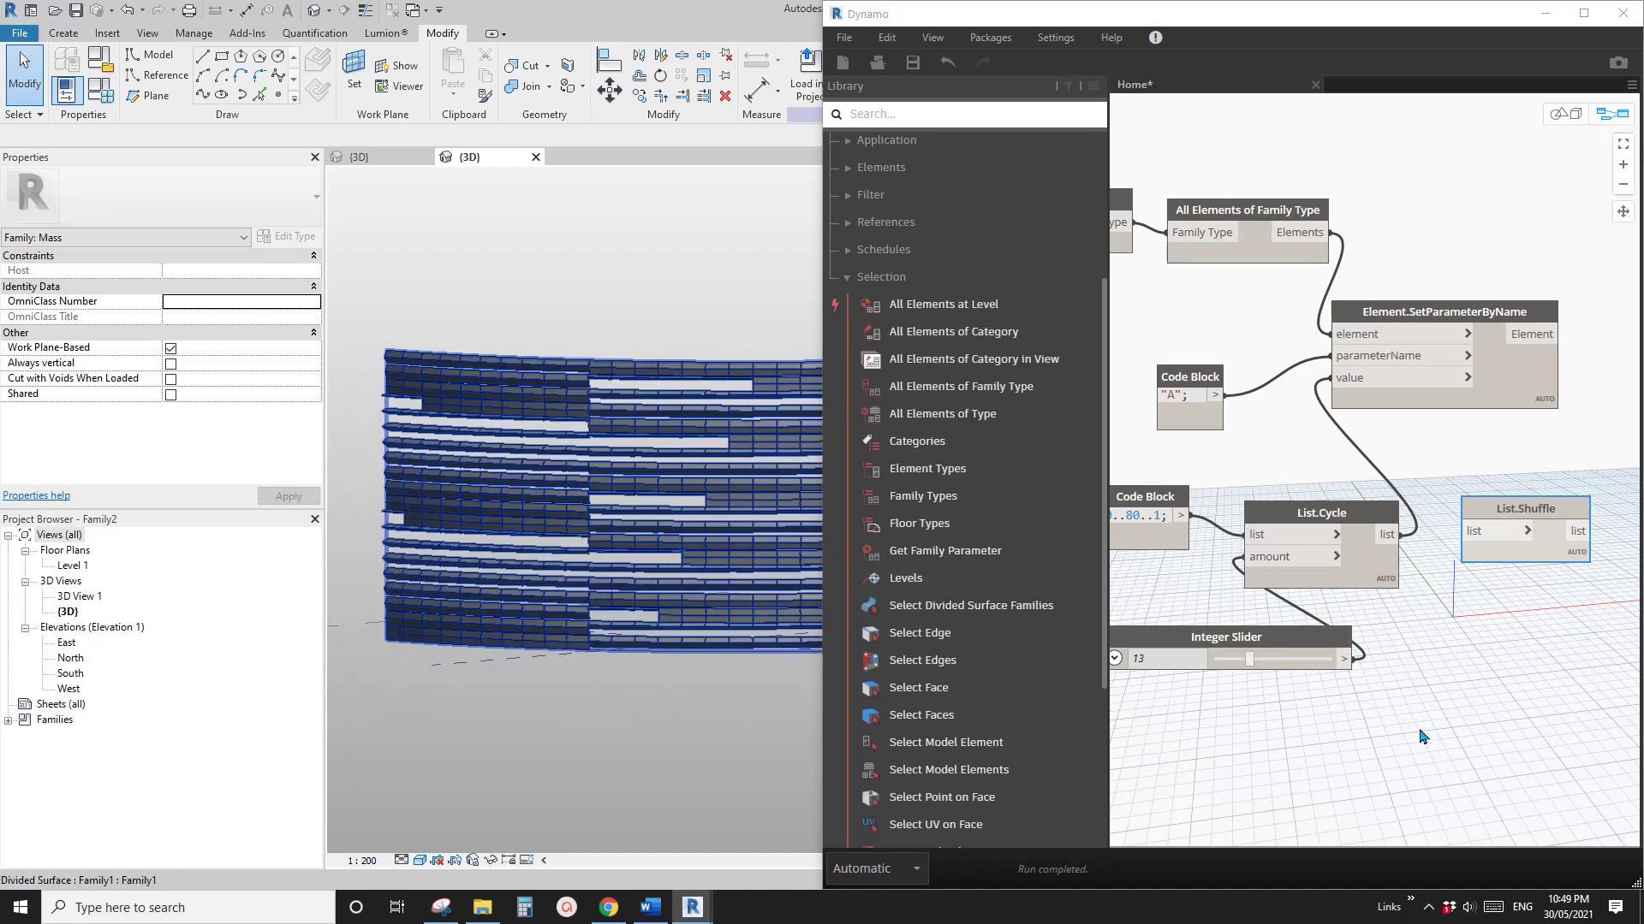
Move the Integer Slider node in Dynamo clear below the List.Cycle node to tidy the graph
left_click_drag(1349, 637, 1460, 651)
left_click(1286, 634)
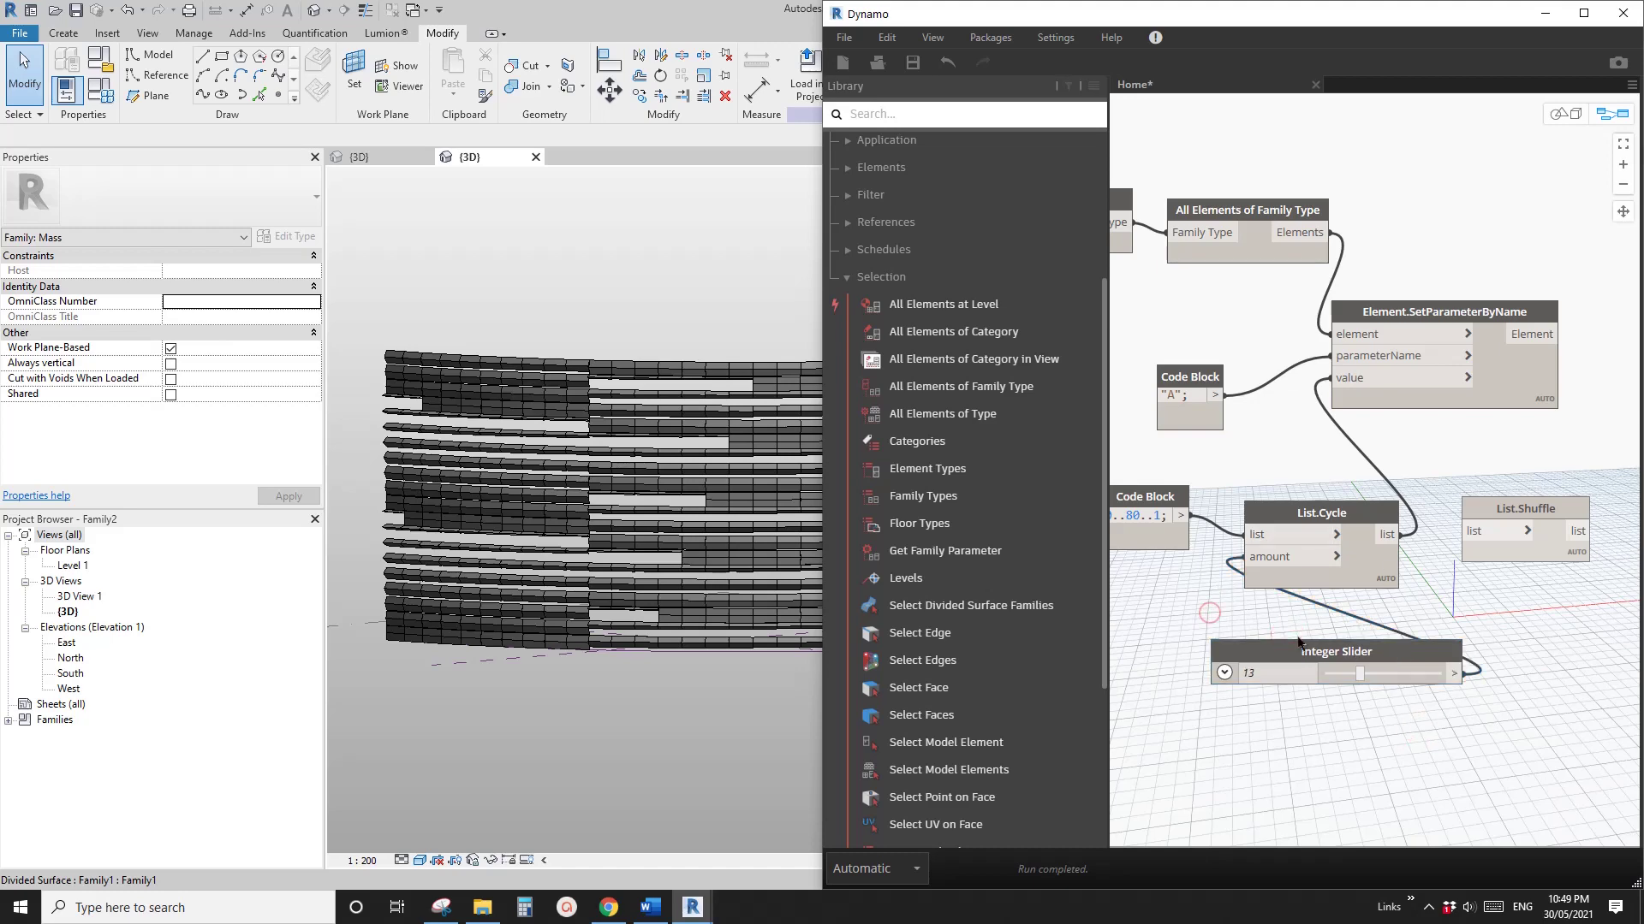
left_click_drag(1348, 660, 1377, 669)
left_click(1239, 629)
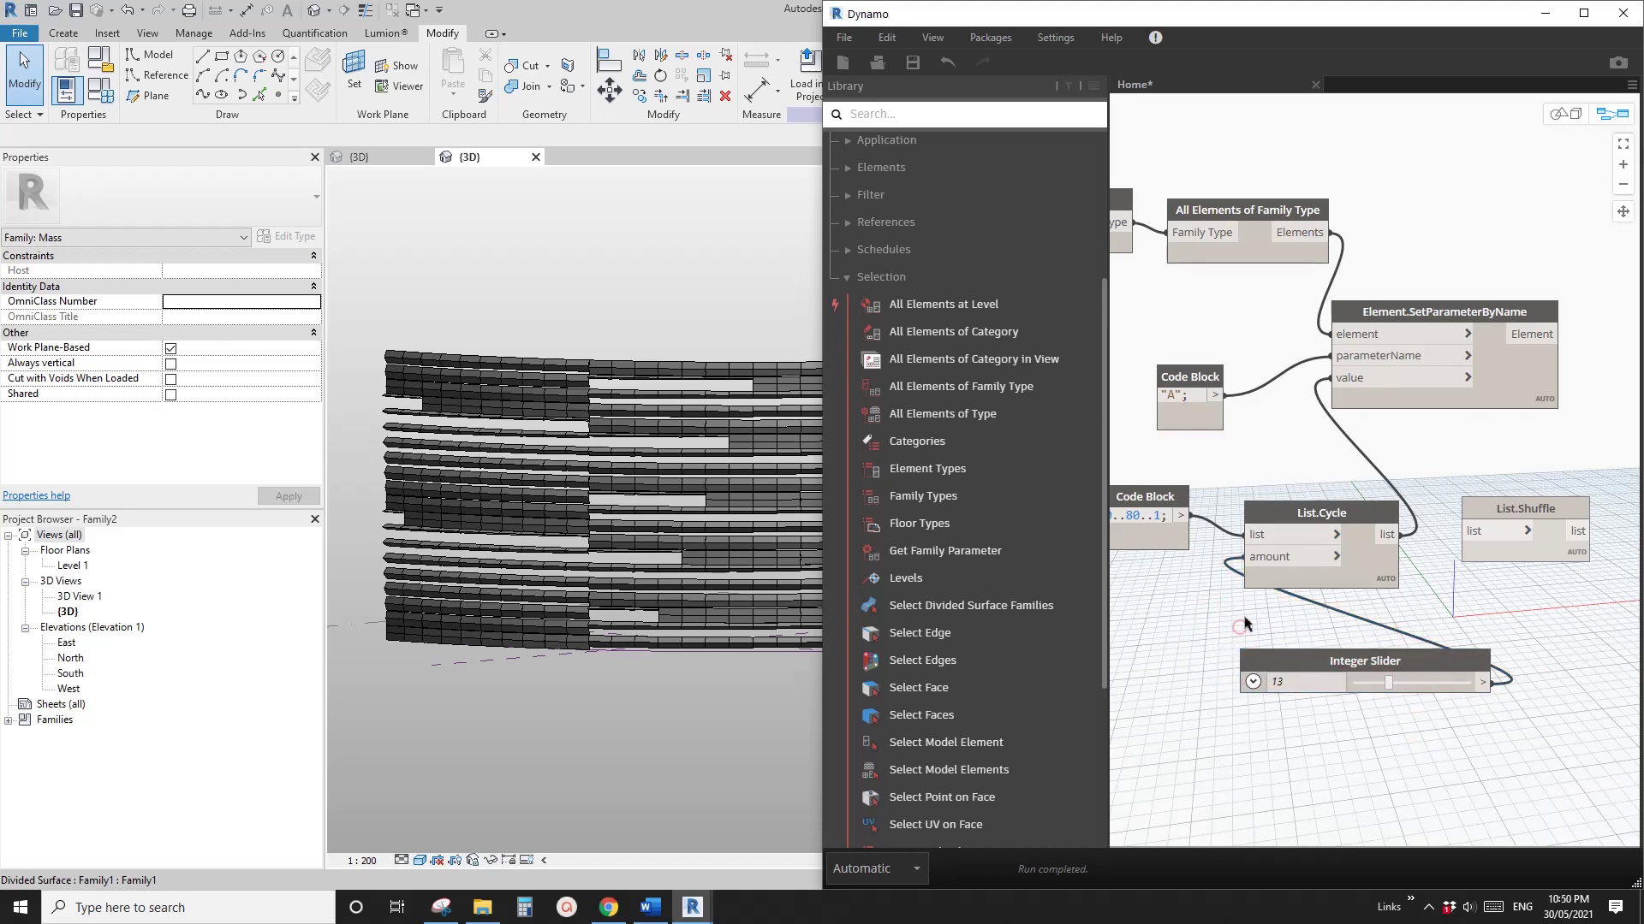
mouse_move(1239, 628)
middle_mouse_down()
mouse_move(1254, 644)
mouse_move(1229, 634)
middle_mouse_up()
scroll(1223, 606, "down", 3)
middle_click_drag(1287, 579, 1313, 572)
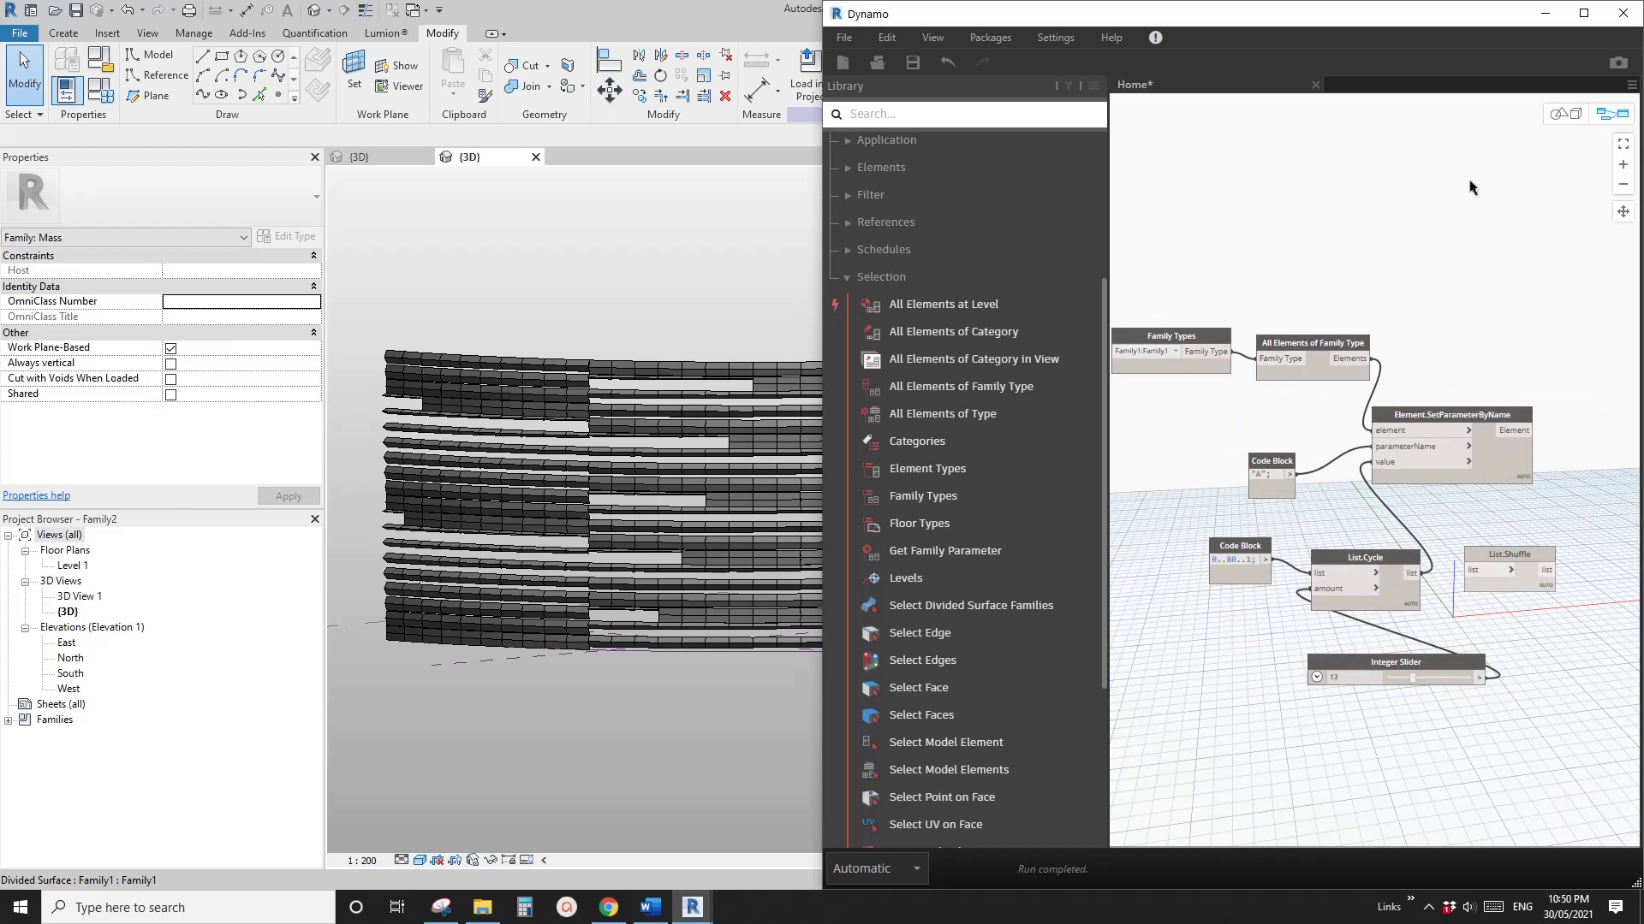
Close Dynamo without saving the Home workspace and inspect the whole curved panel surface in Revit's 3D view
middle_click_drag(1469, 186, 1469, 200)
left_click(1625, 14)
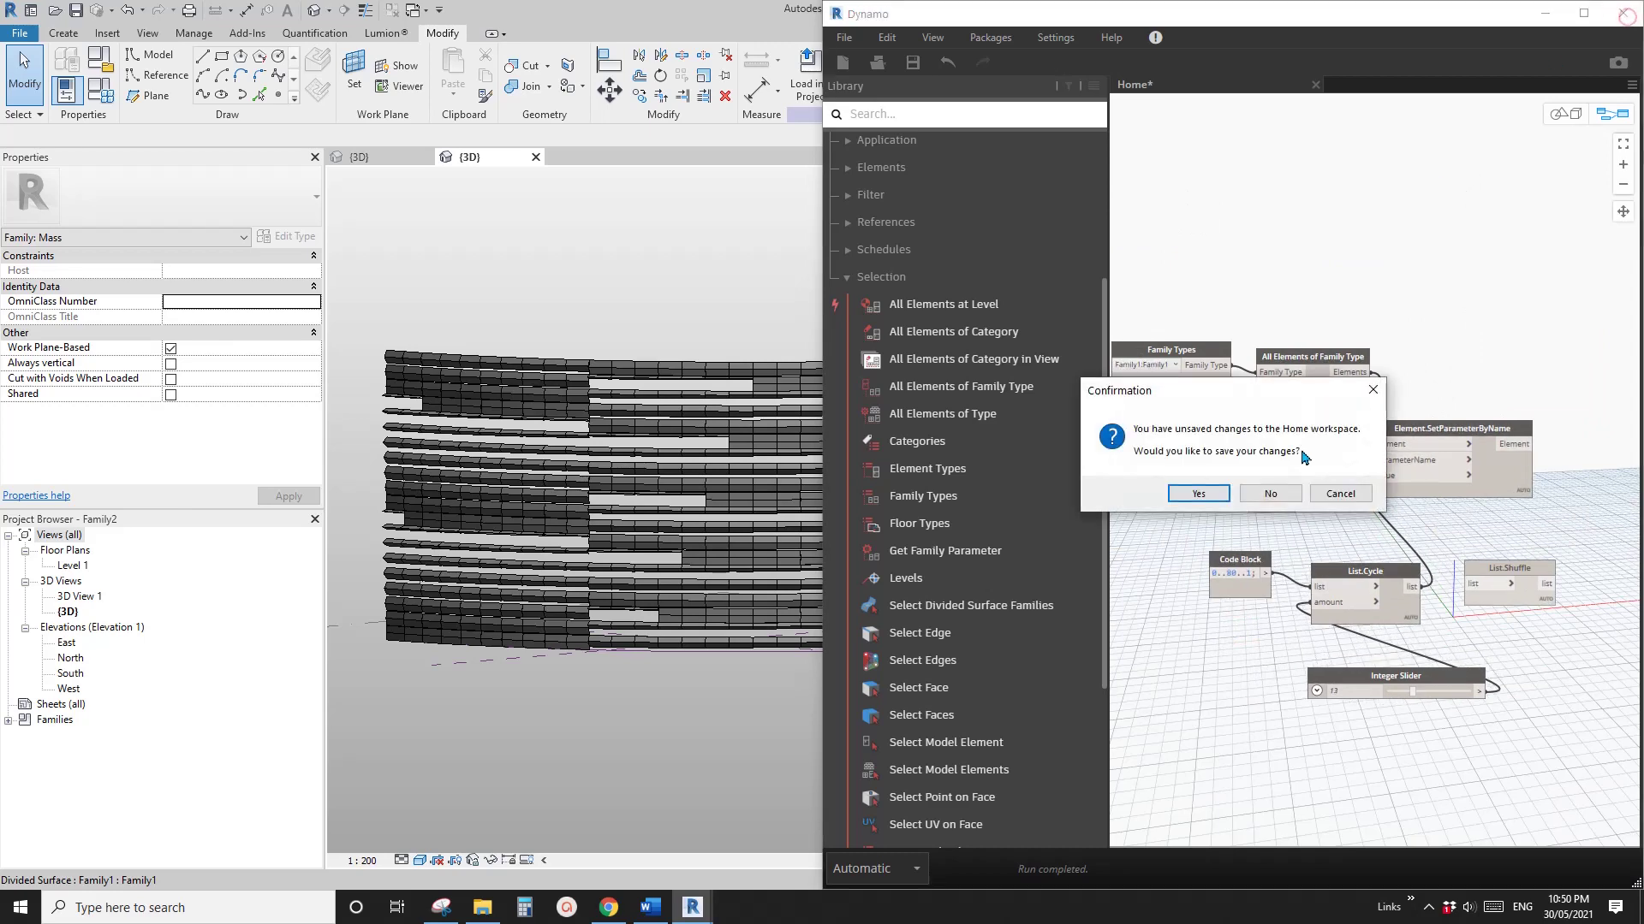
left_click(1288, 498)
left_click(438, 323)
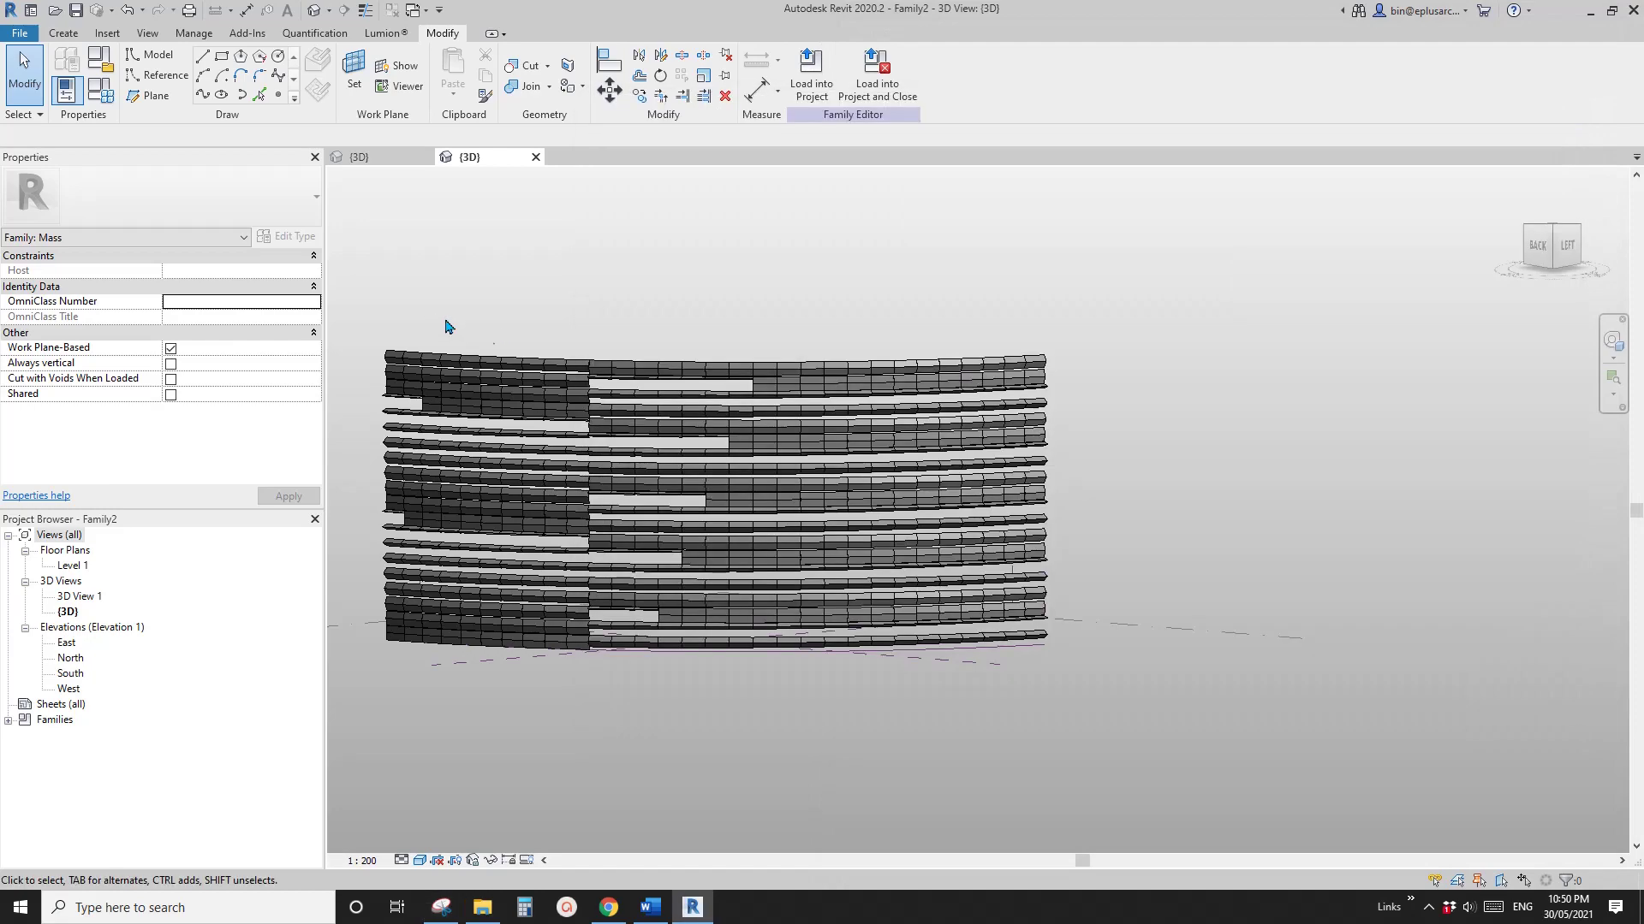
middle_click_drag(953, 465, 968, 473)
middle_click_drag(856, 522, 907, 628, "shift")
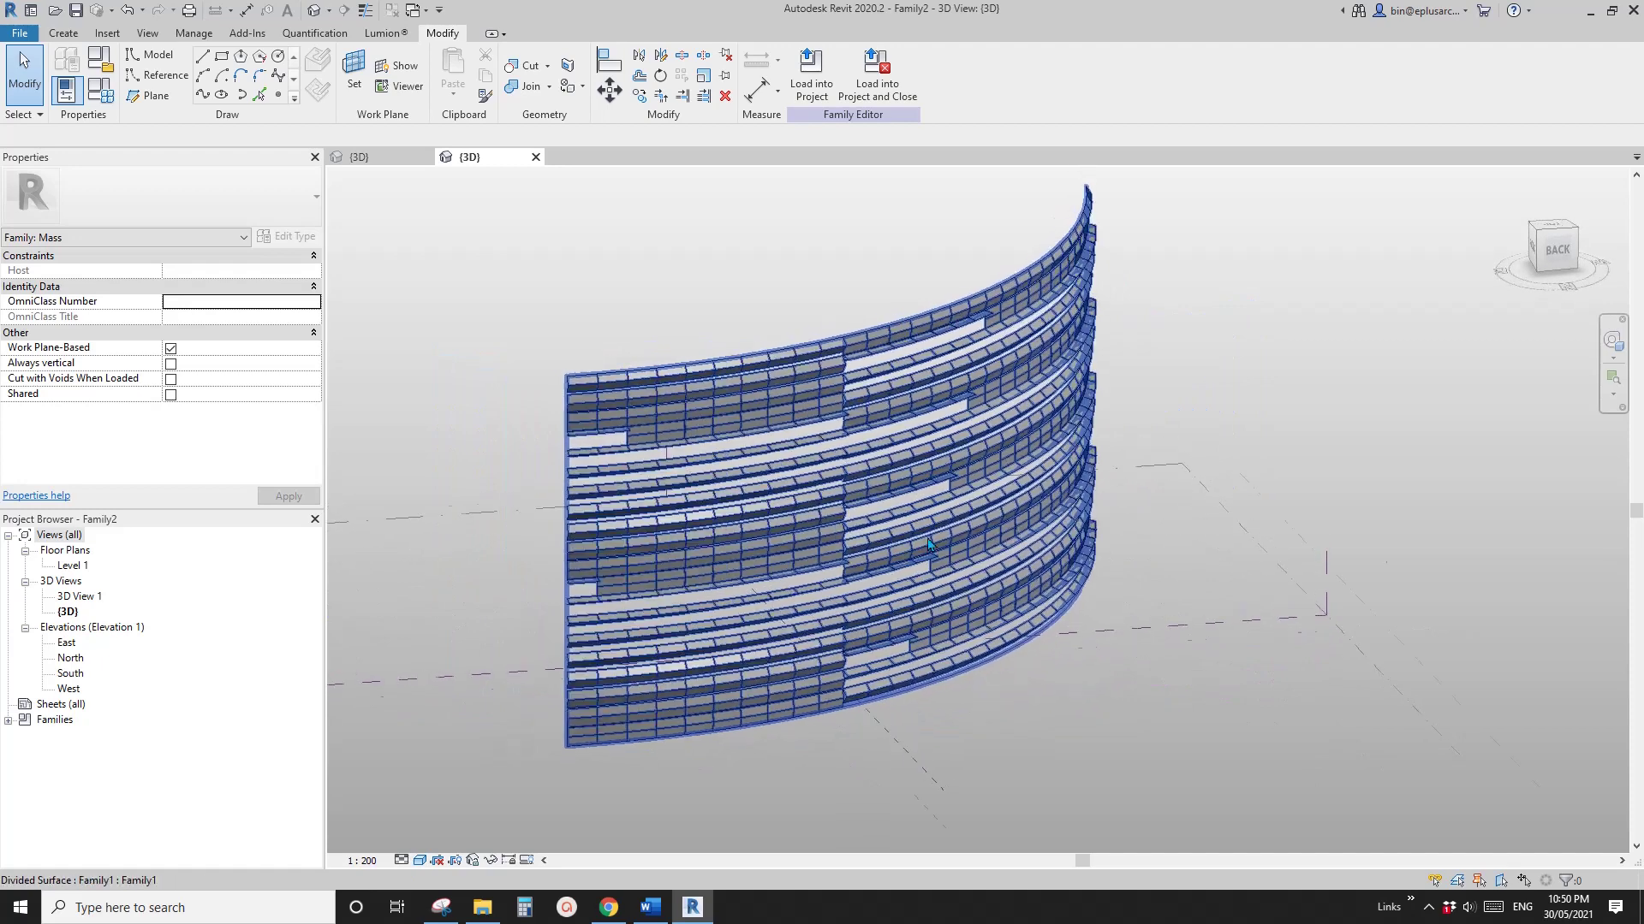
scroll(959, 505, "up", 1)
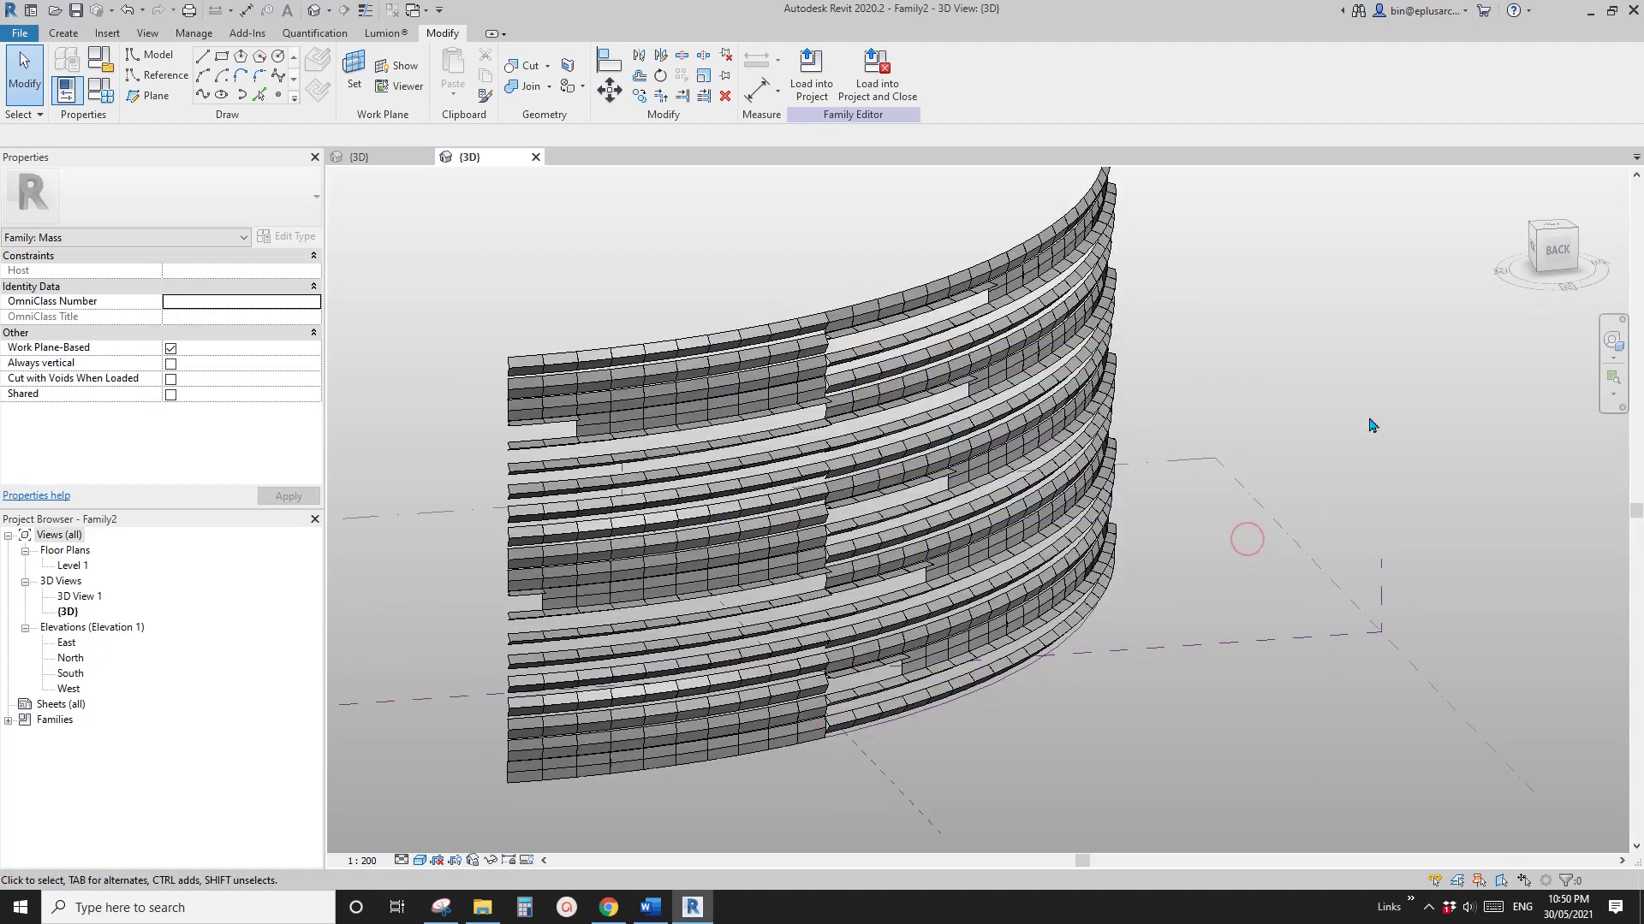